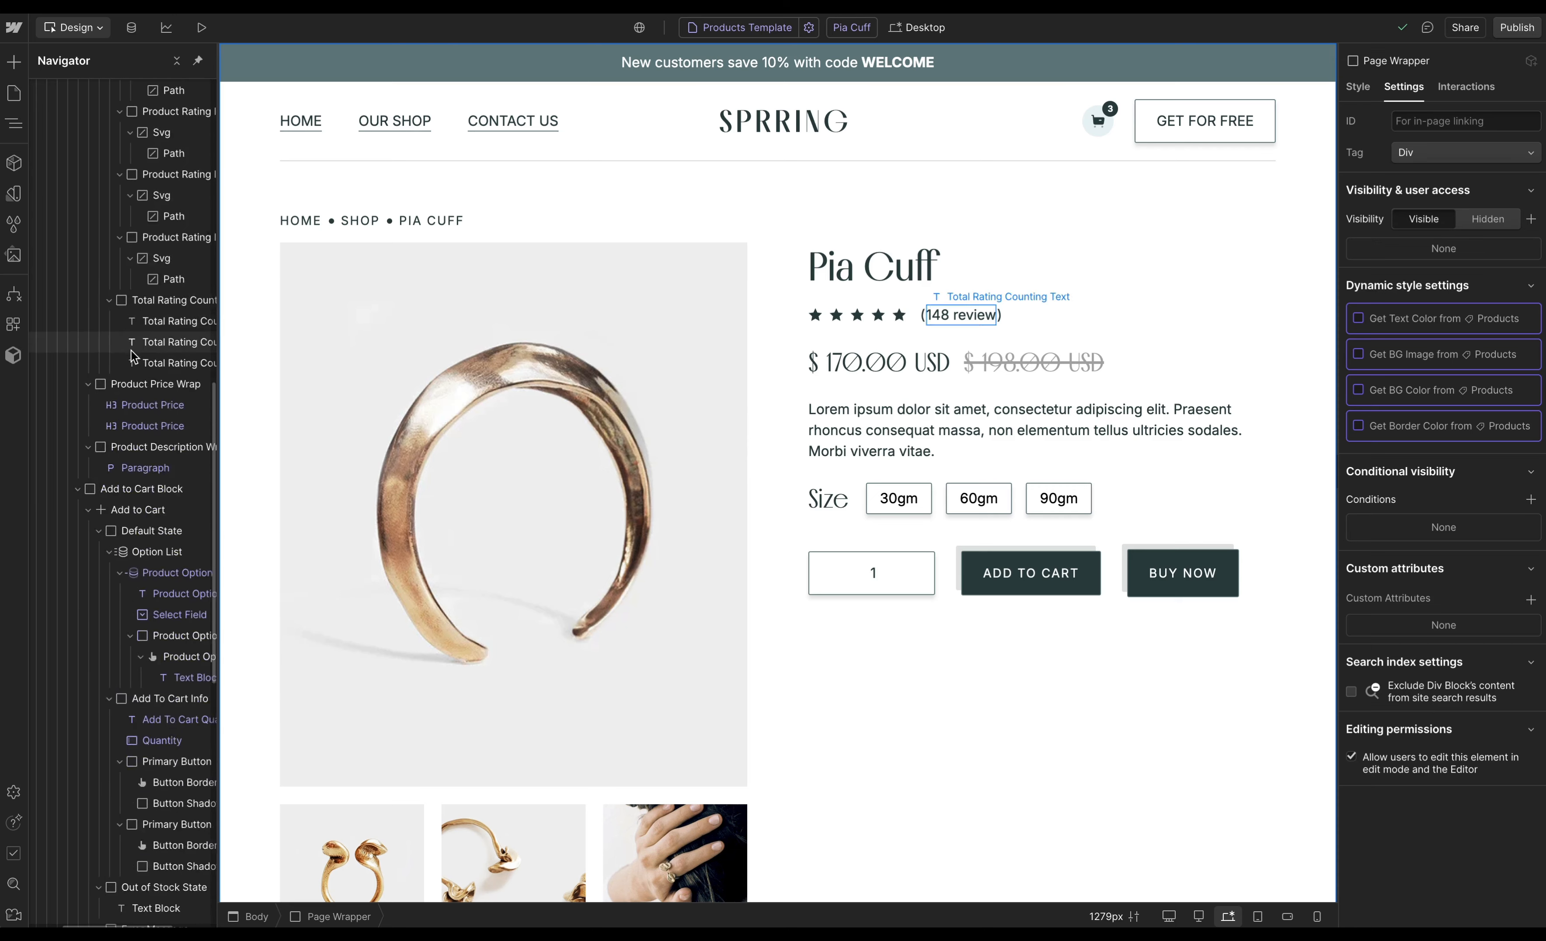
scroll(133, 355, "down", 5)
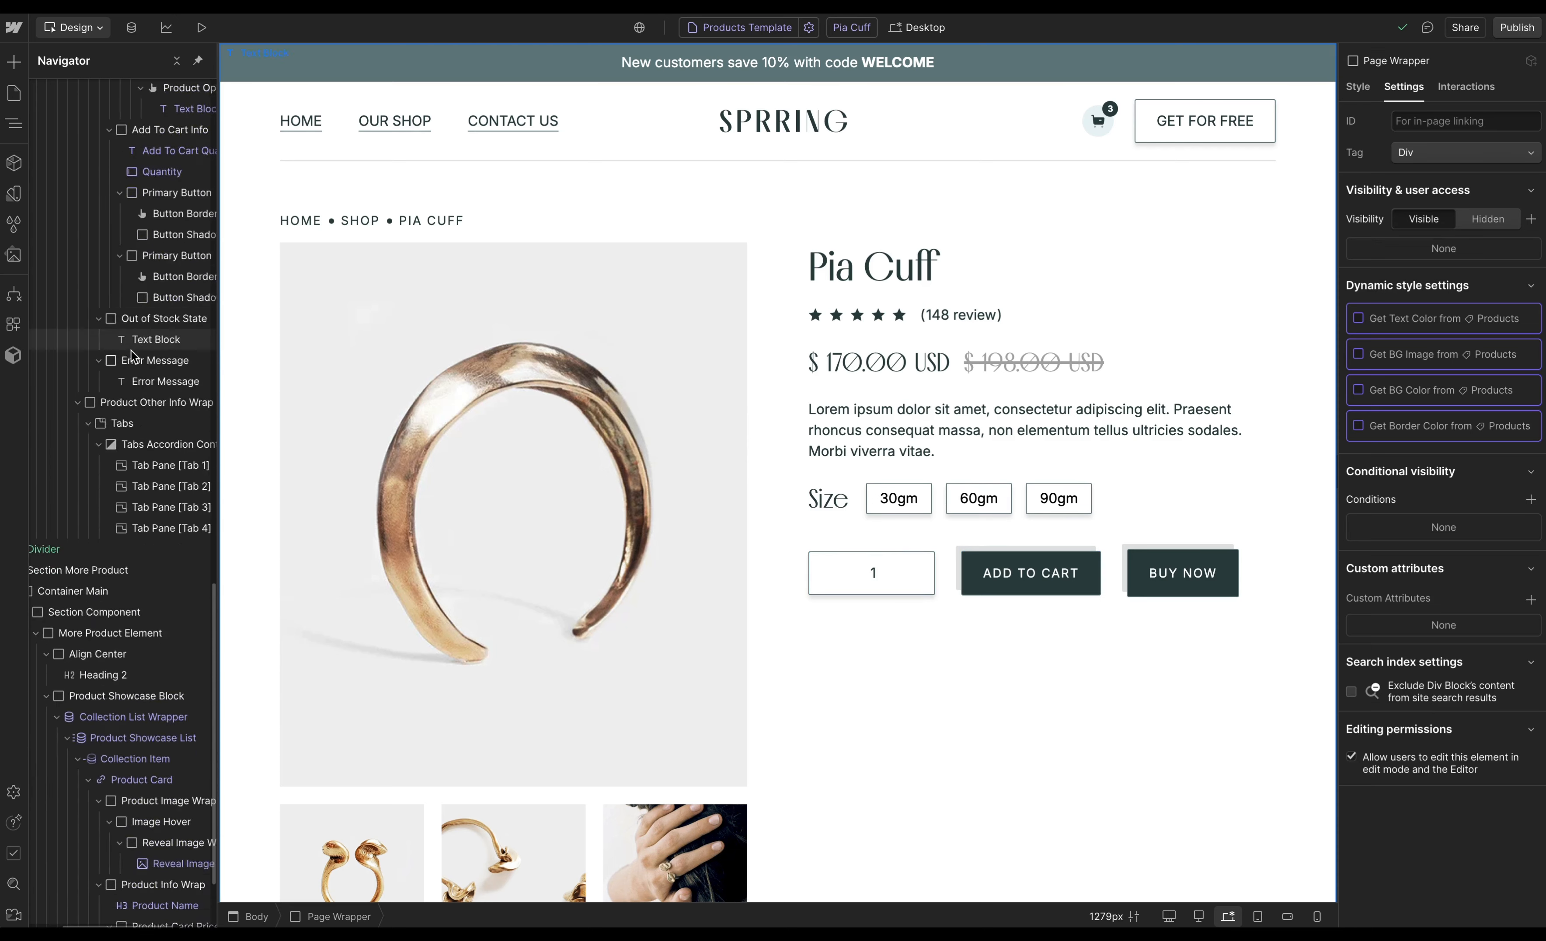
- Browse the navigator tree and inspect the product page's add-to-cart block elements
scroll(131, 354, "up", 15)
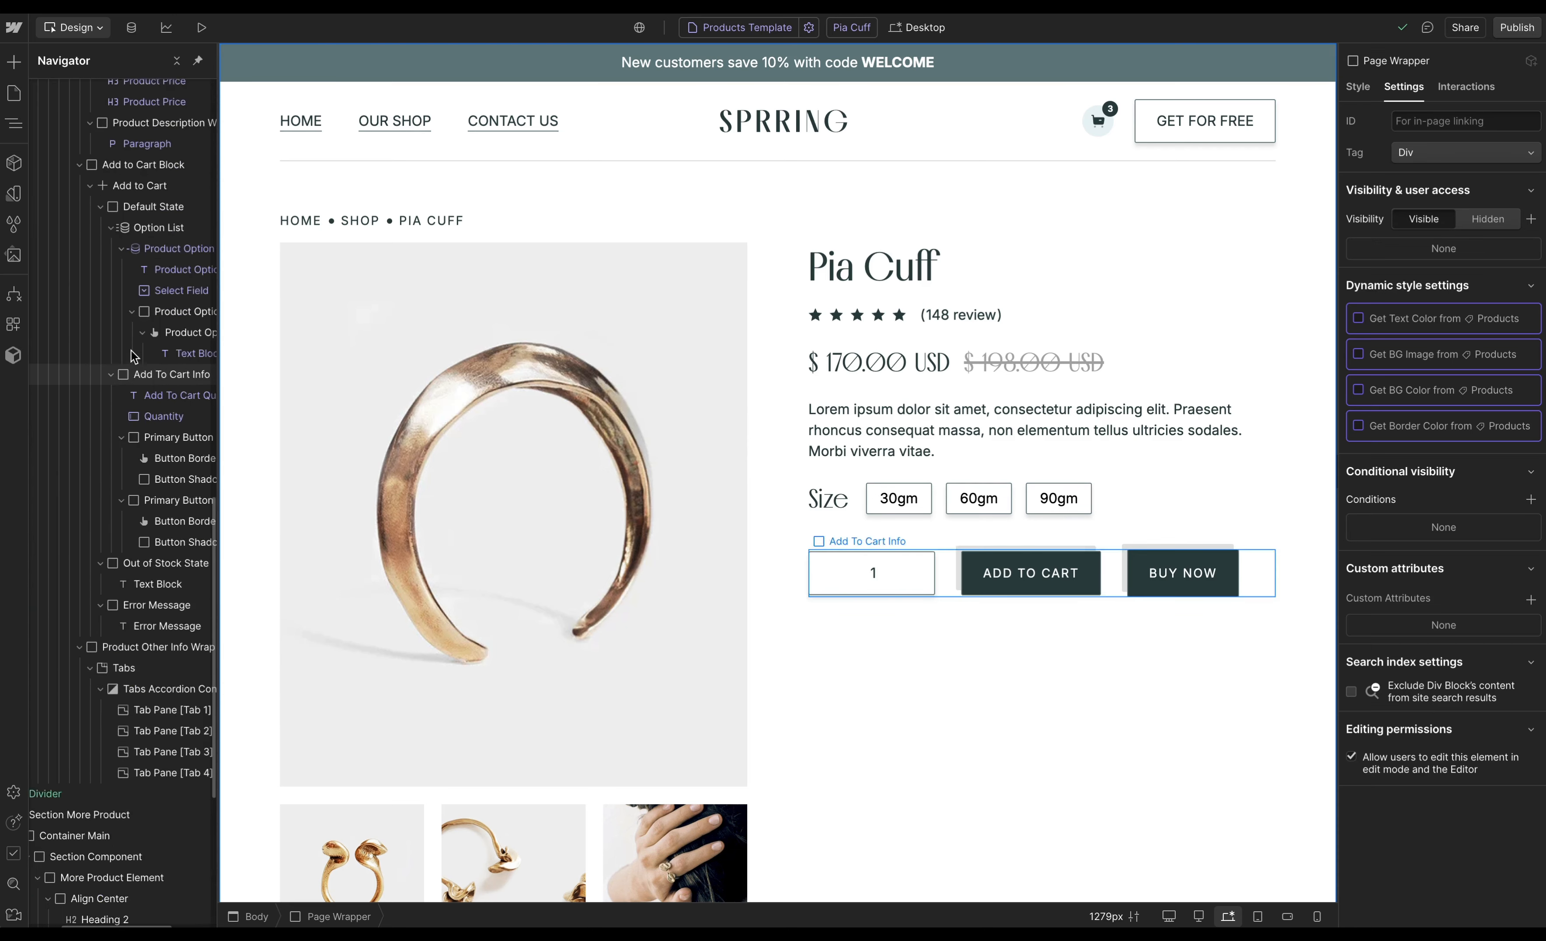
scroll(132, 352, "up", 2)
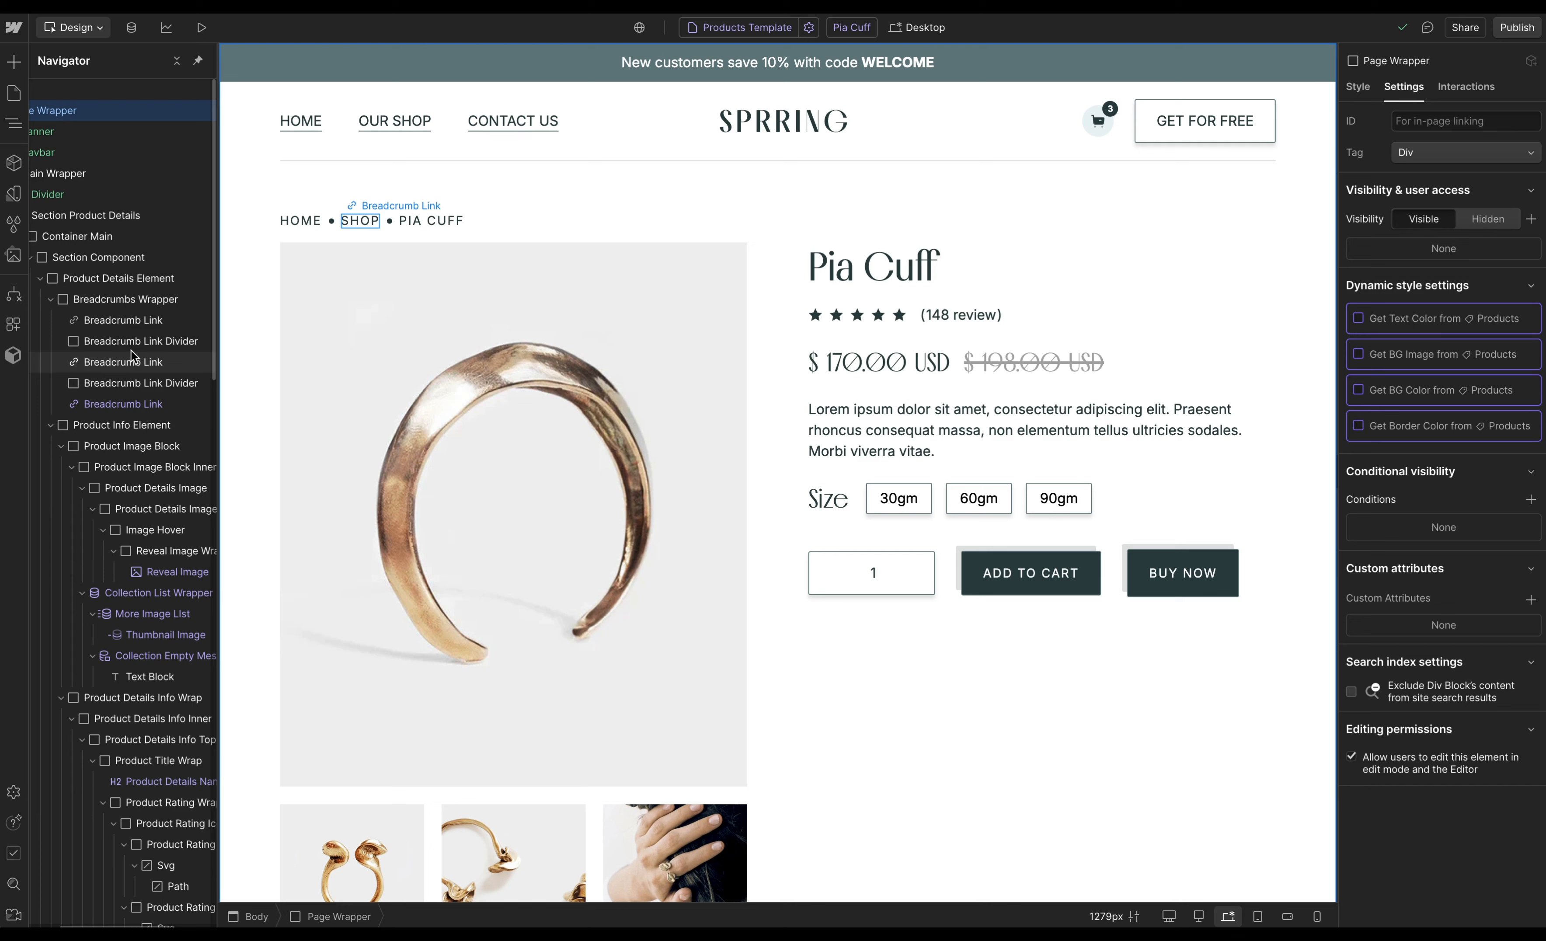
left_click(1052, 530)
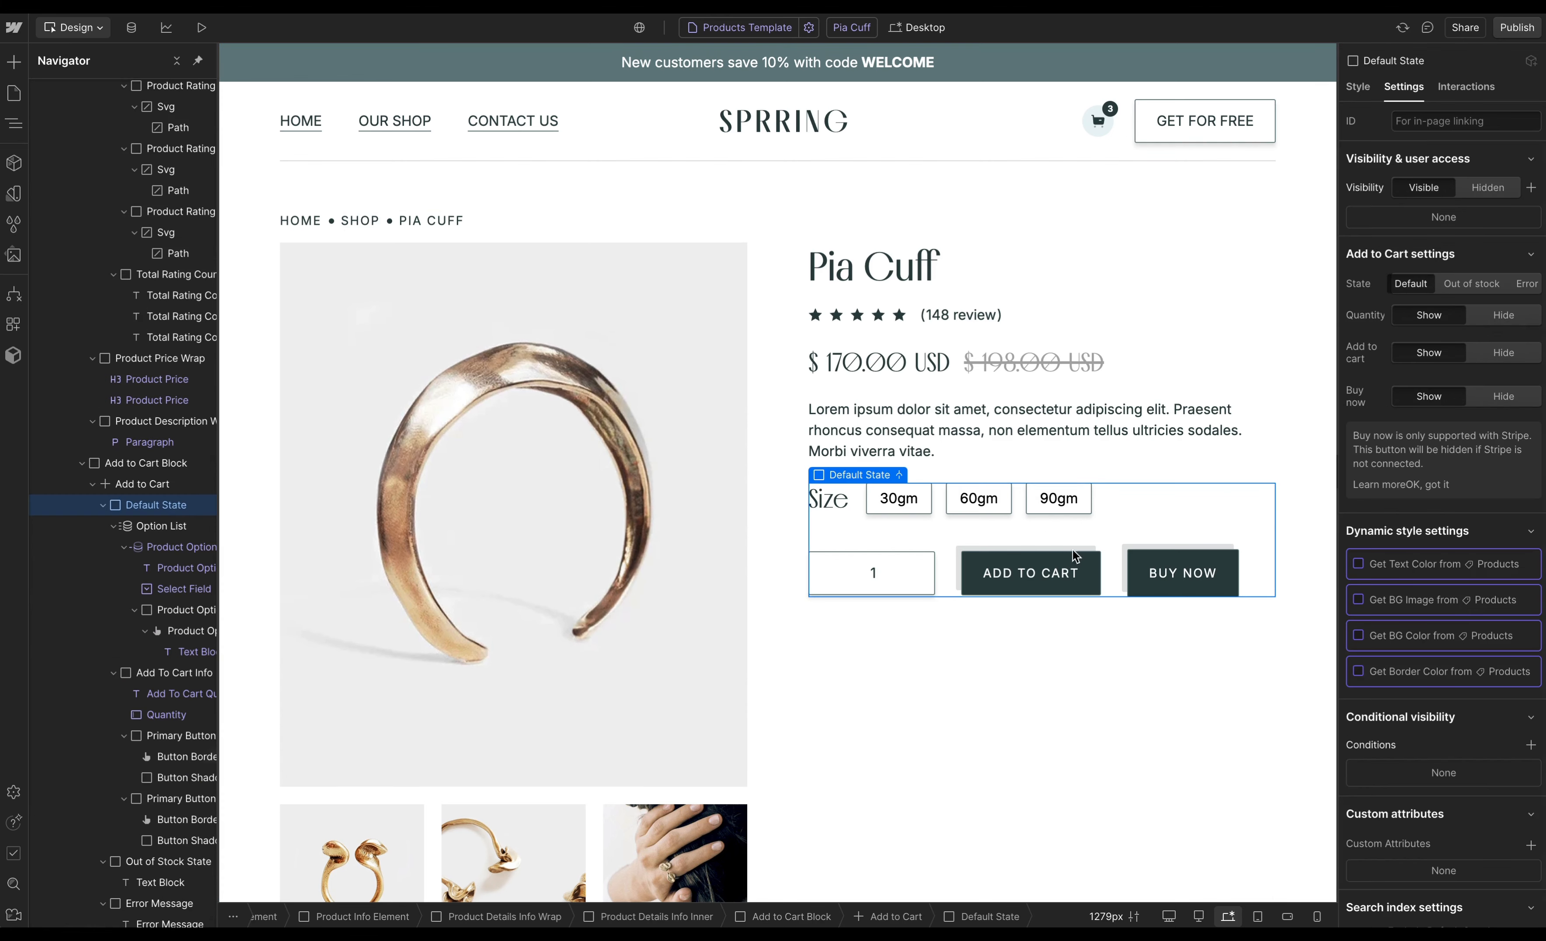
left_click(1090, 560)
left_click(1180, 560)
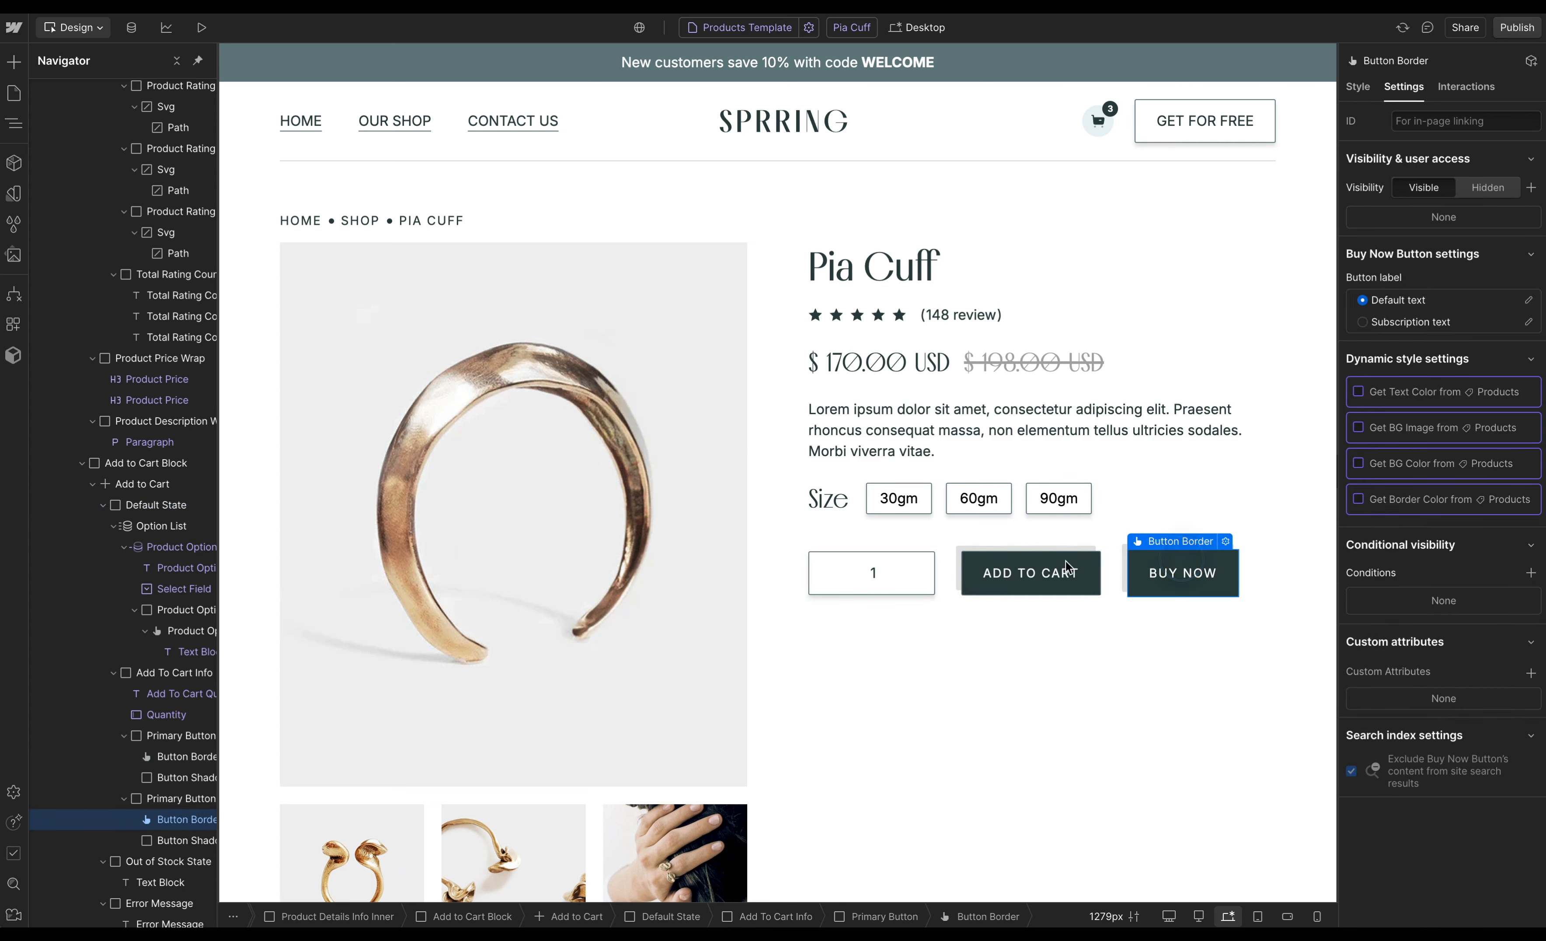
left_click(920, 566)
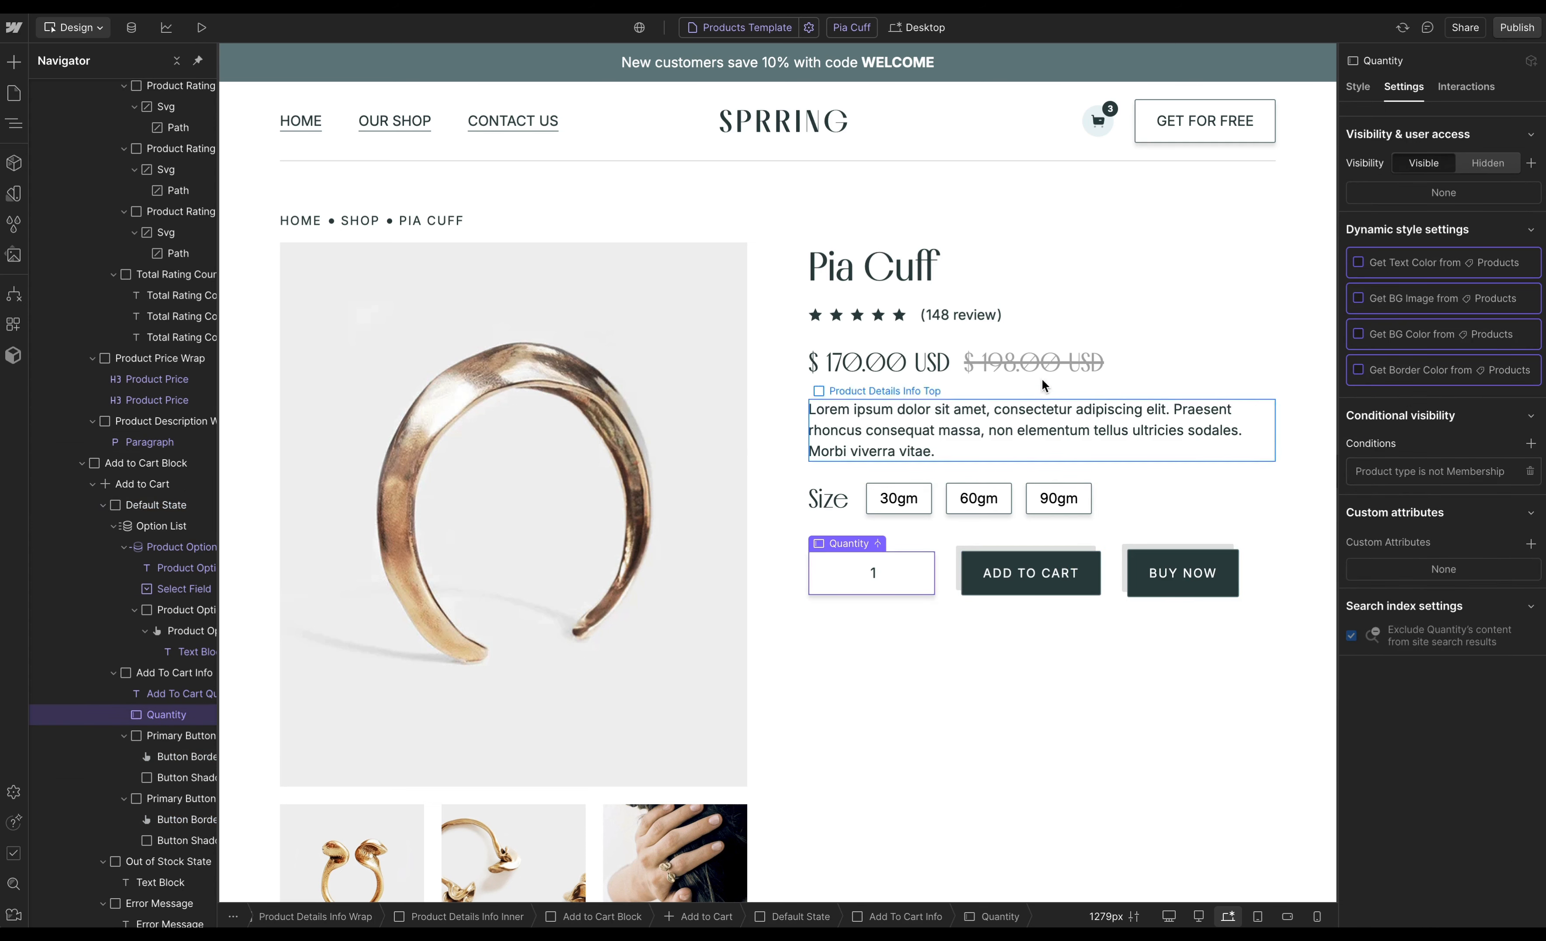
scroll(152, 159, "up", 10)
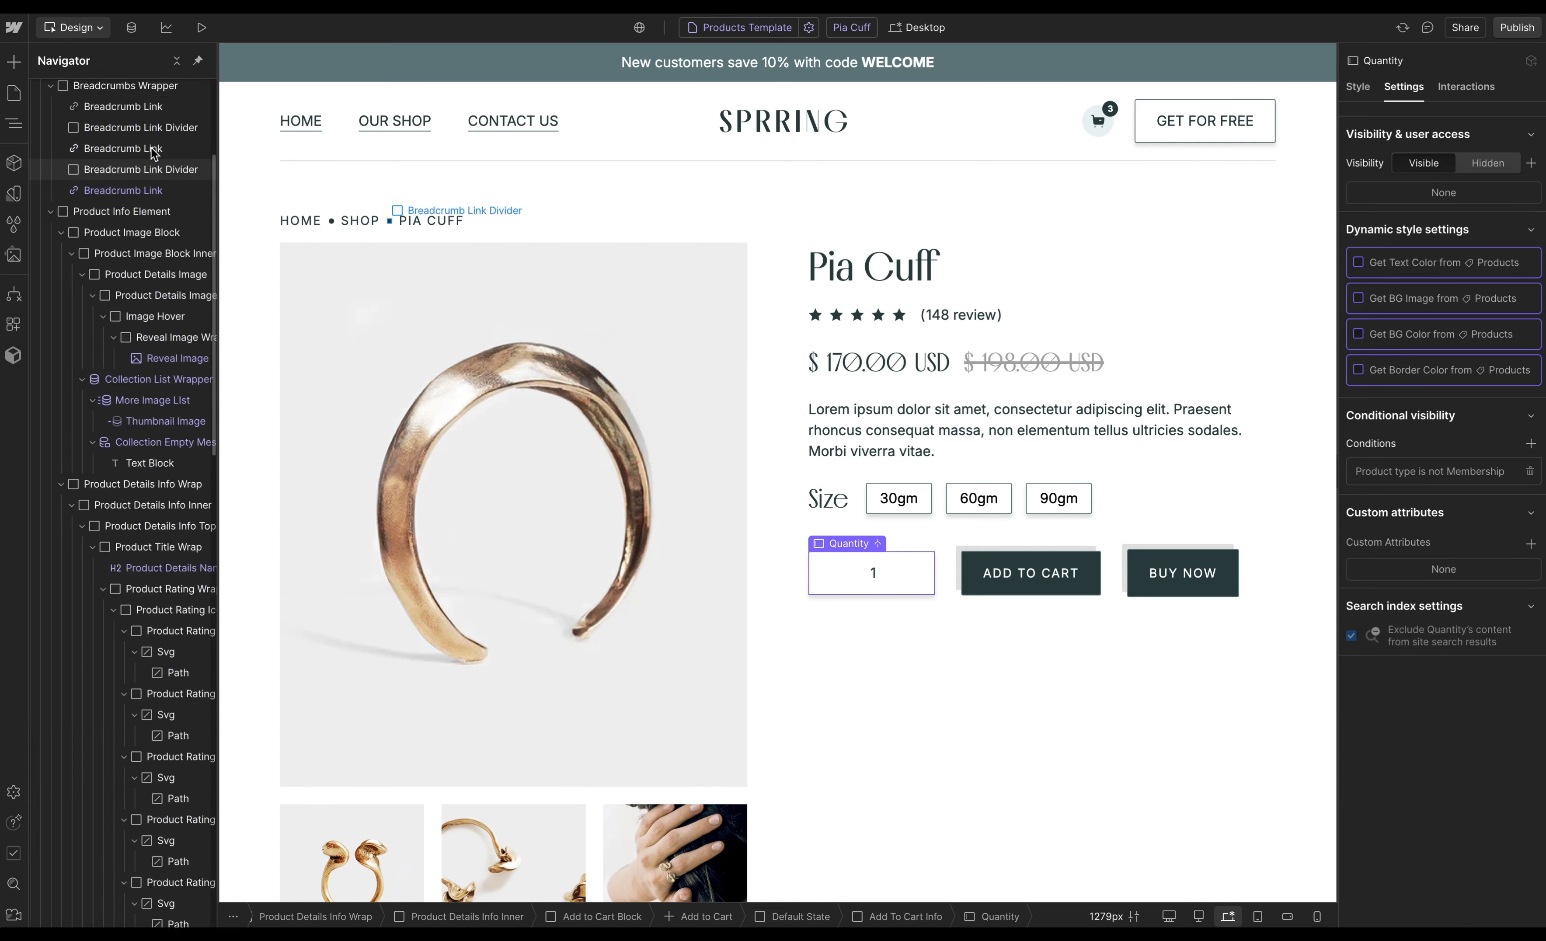
- Collapse the navigator tree and paste a duplicate Page Wrapper into the page
left_click(177, 61)
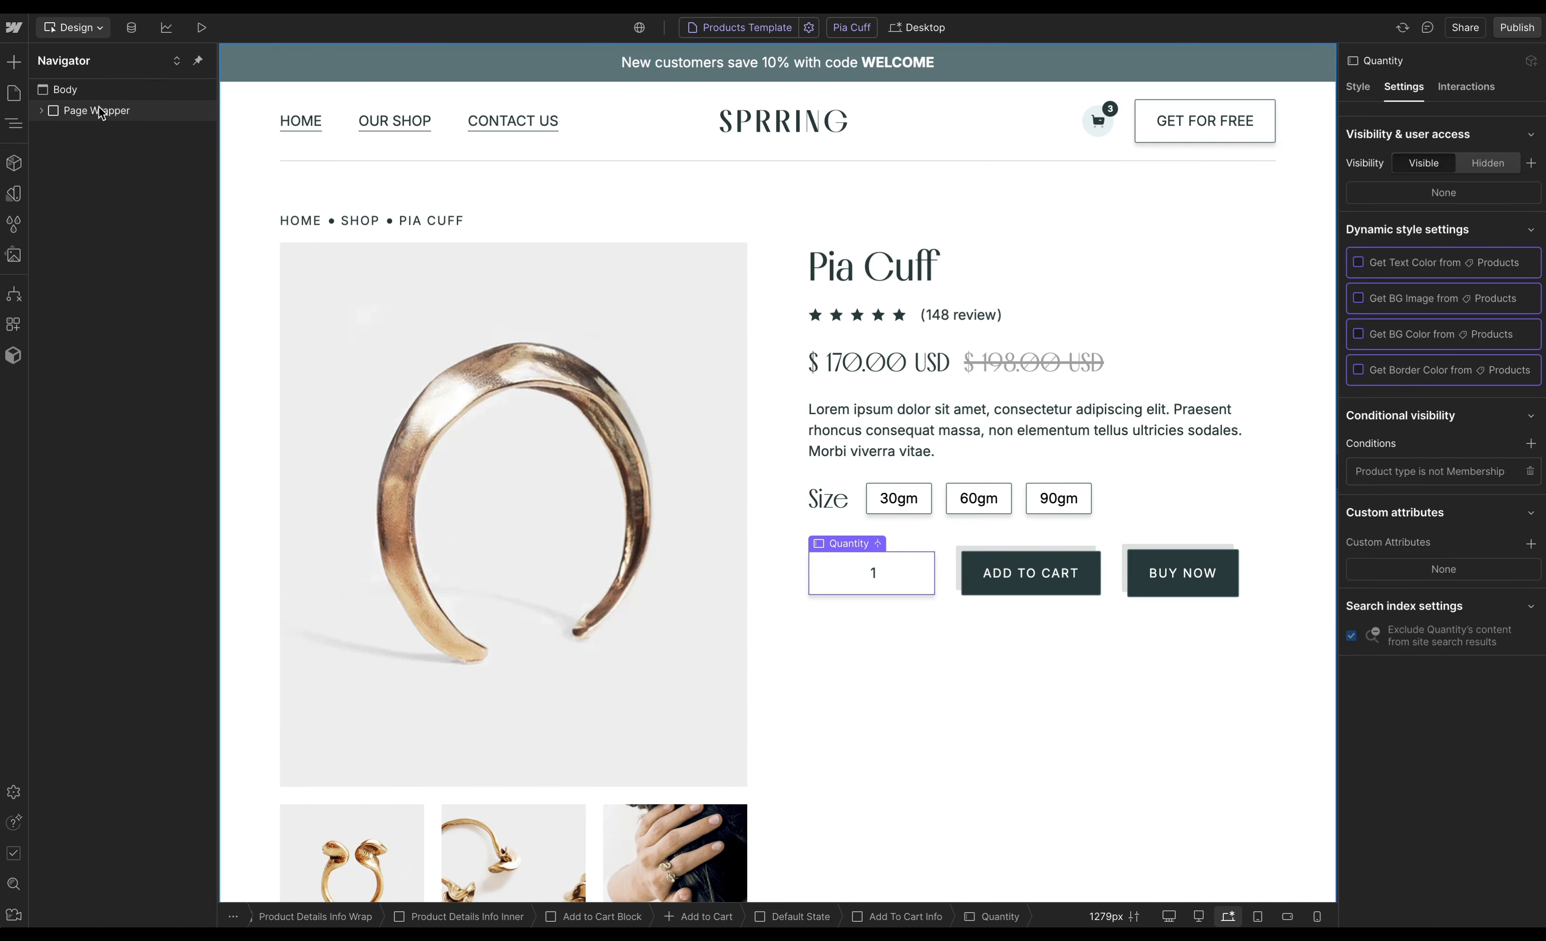
left_click(94, 113)
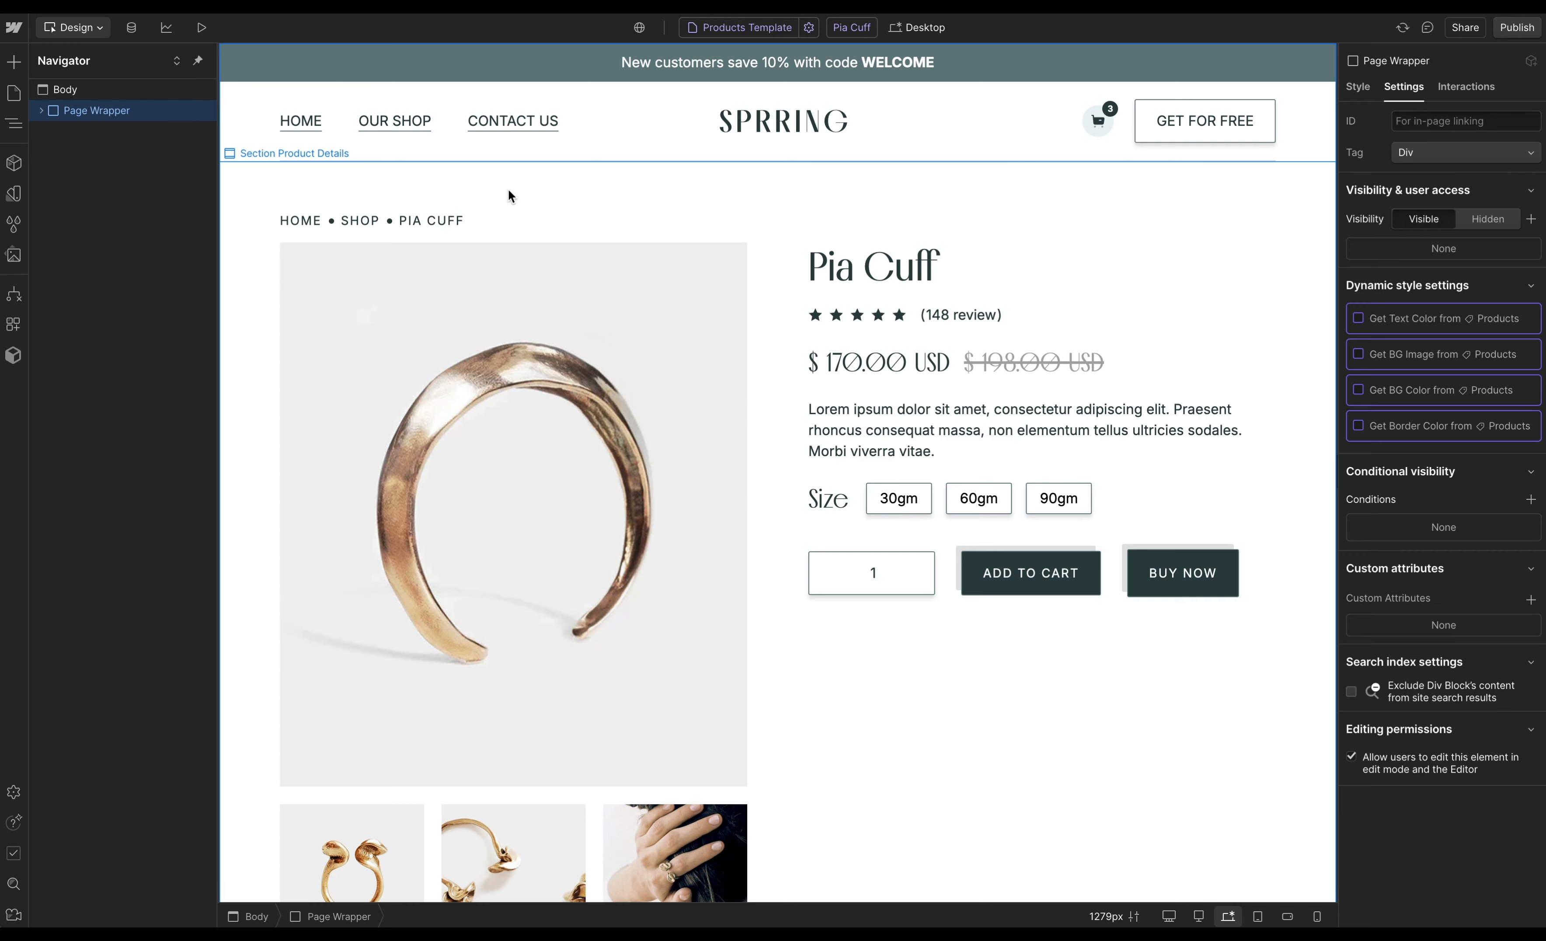
key("super+v")
- Add the existing combo class hide to the second Page Wrapper
left_click(152, 130)
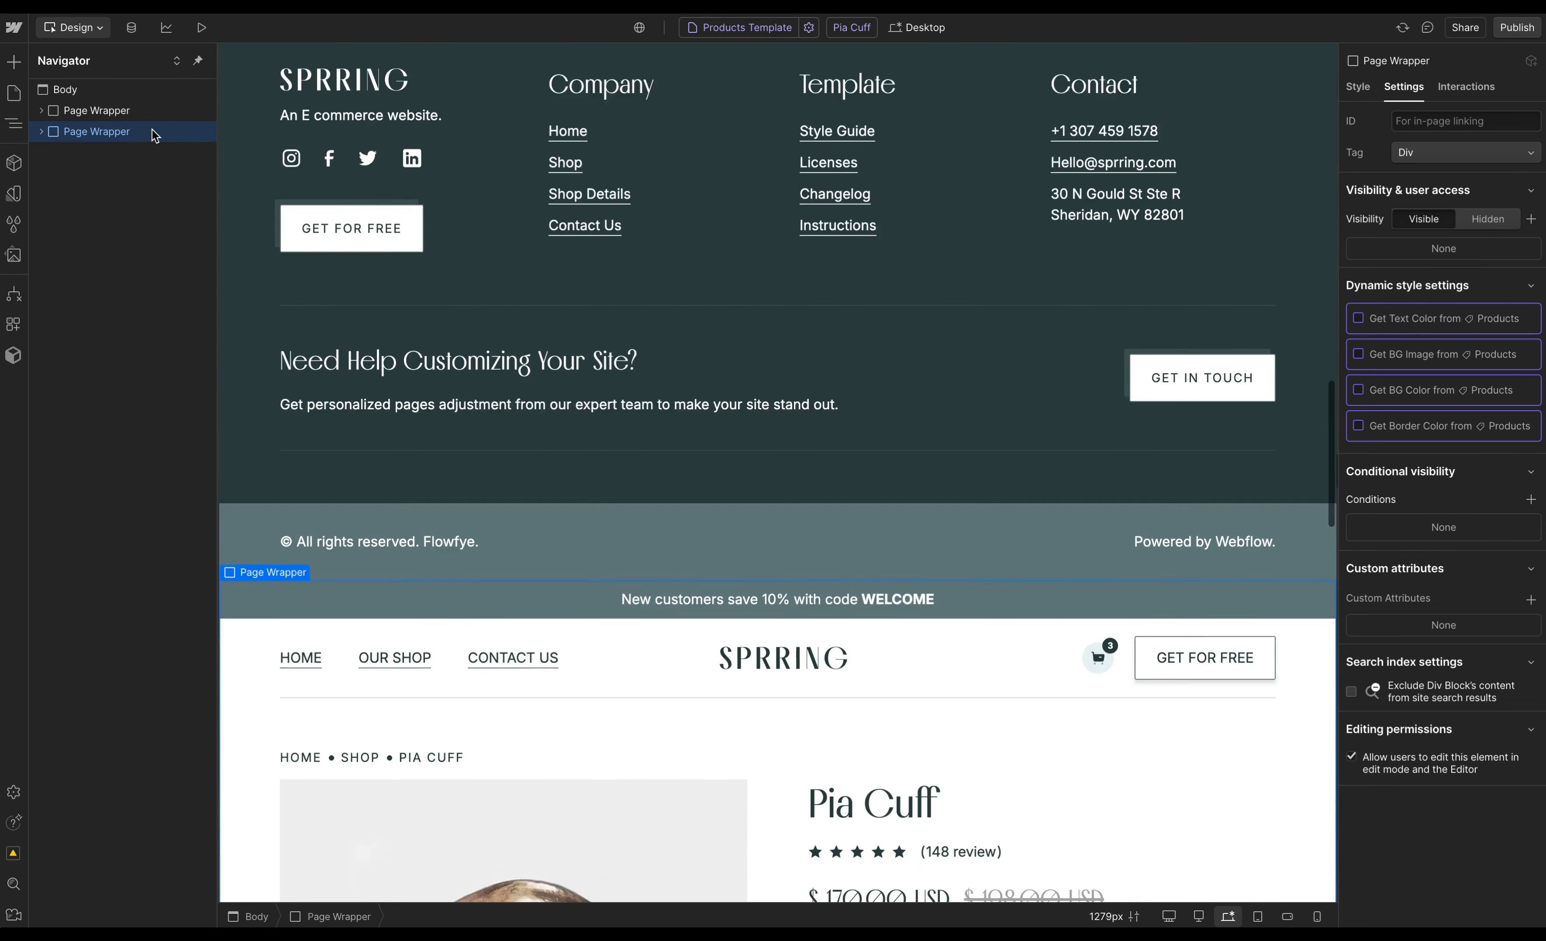
key("super+Return")
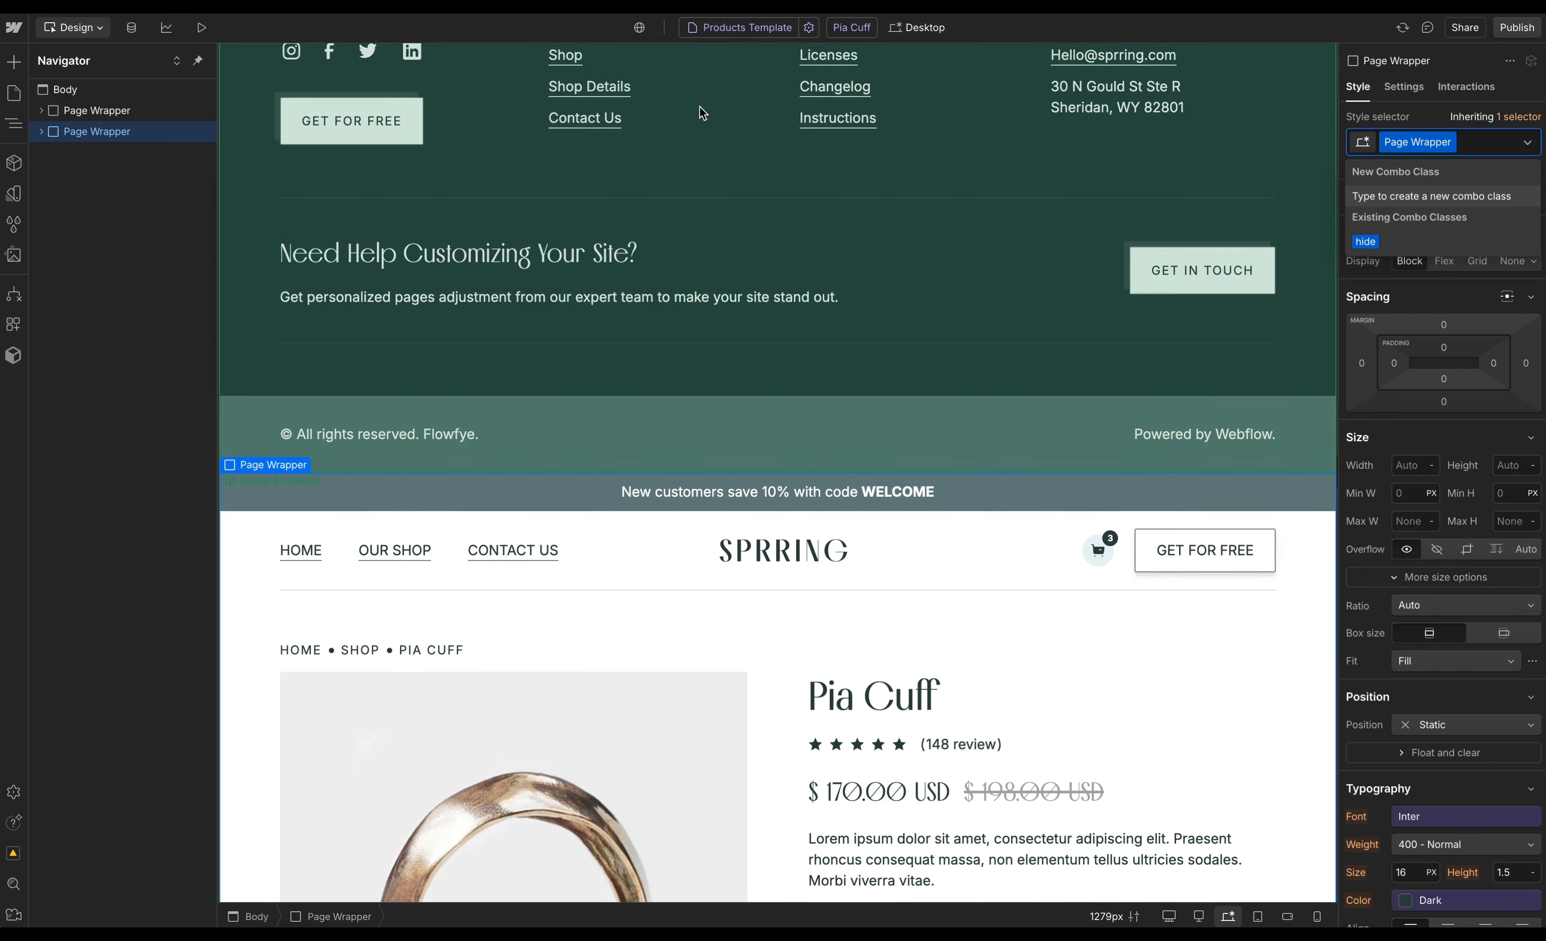
left_click(1439, 249)
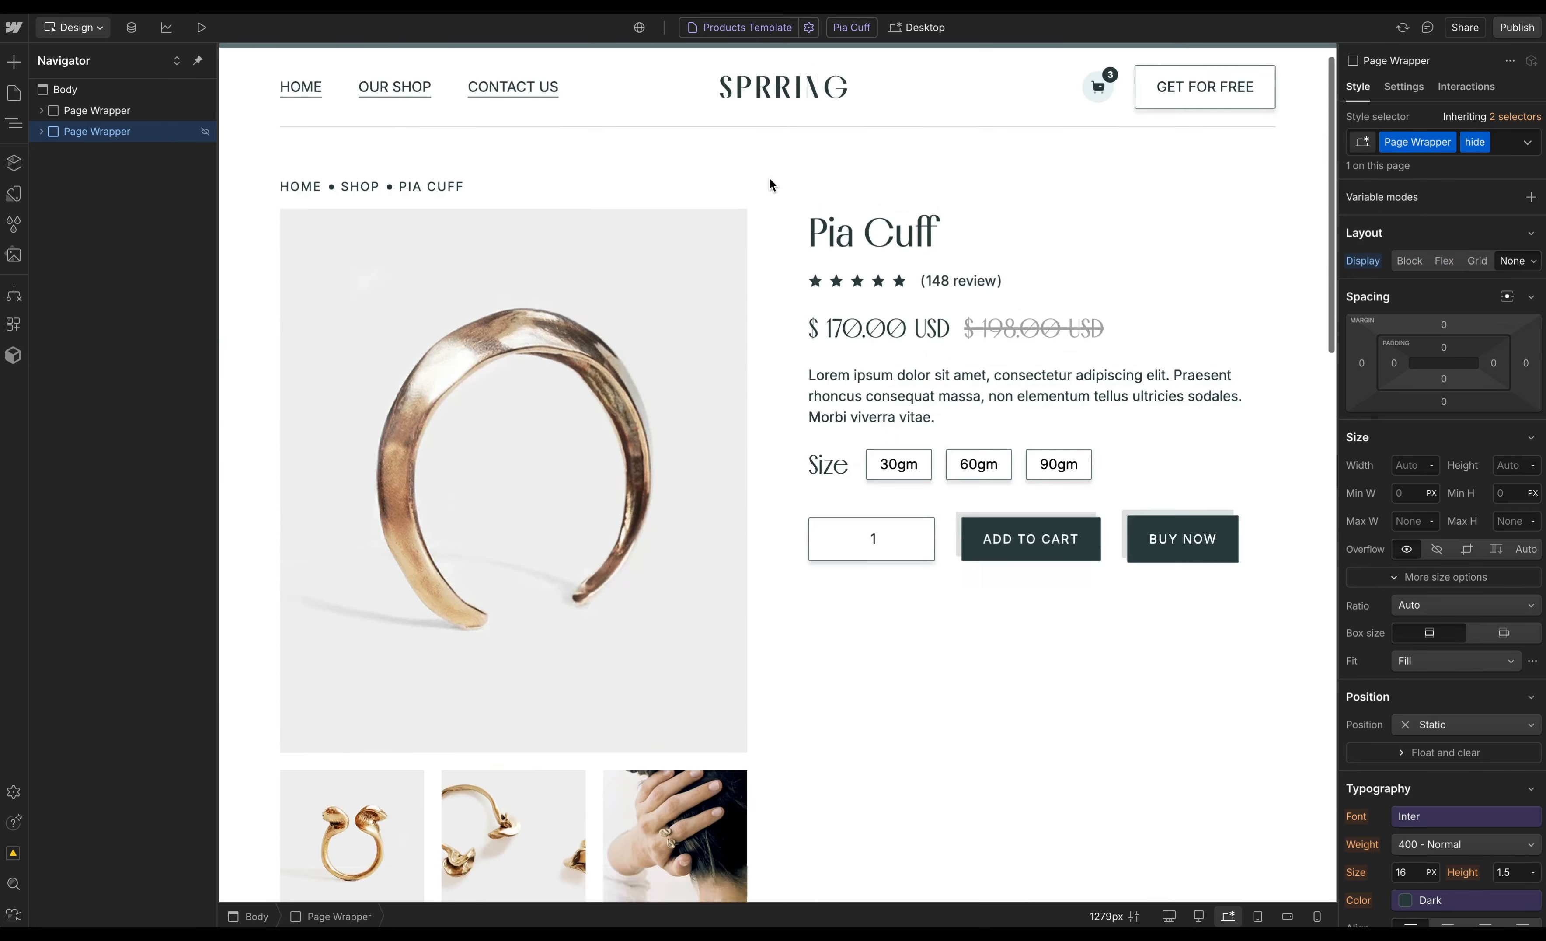
- Disconnect the product name heading in the first Page Wrapper from the Products Name field
left_click(139, 118)
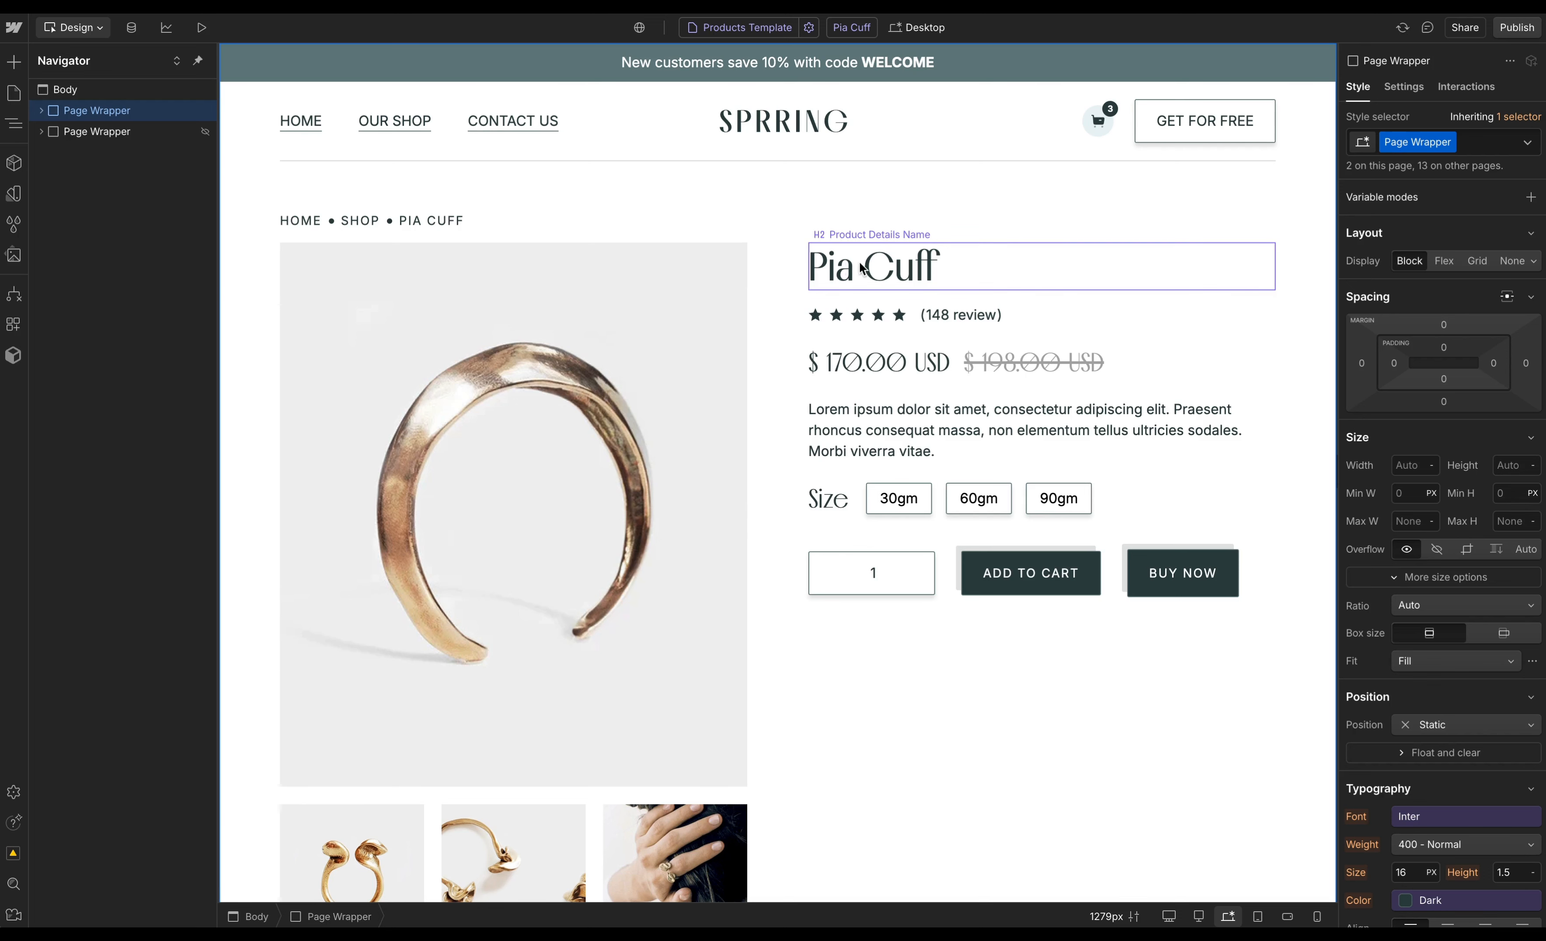
left_click(879, 268)
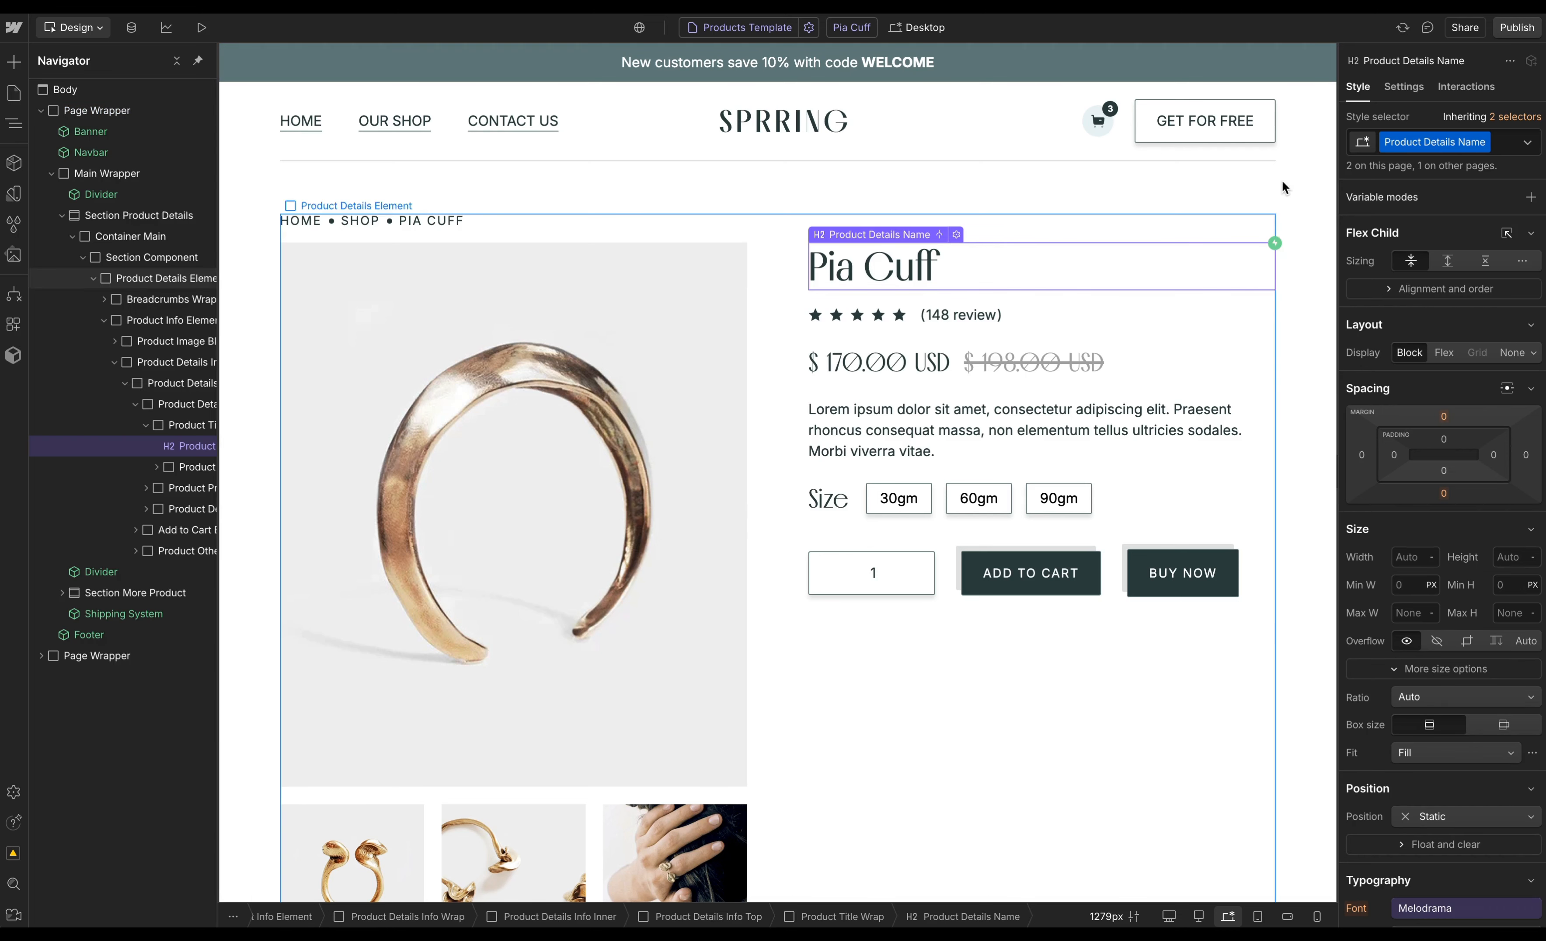
left_click(1403, 88)
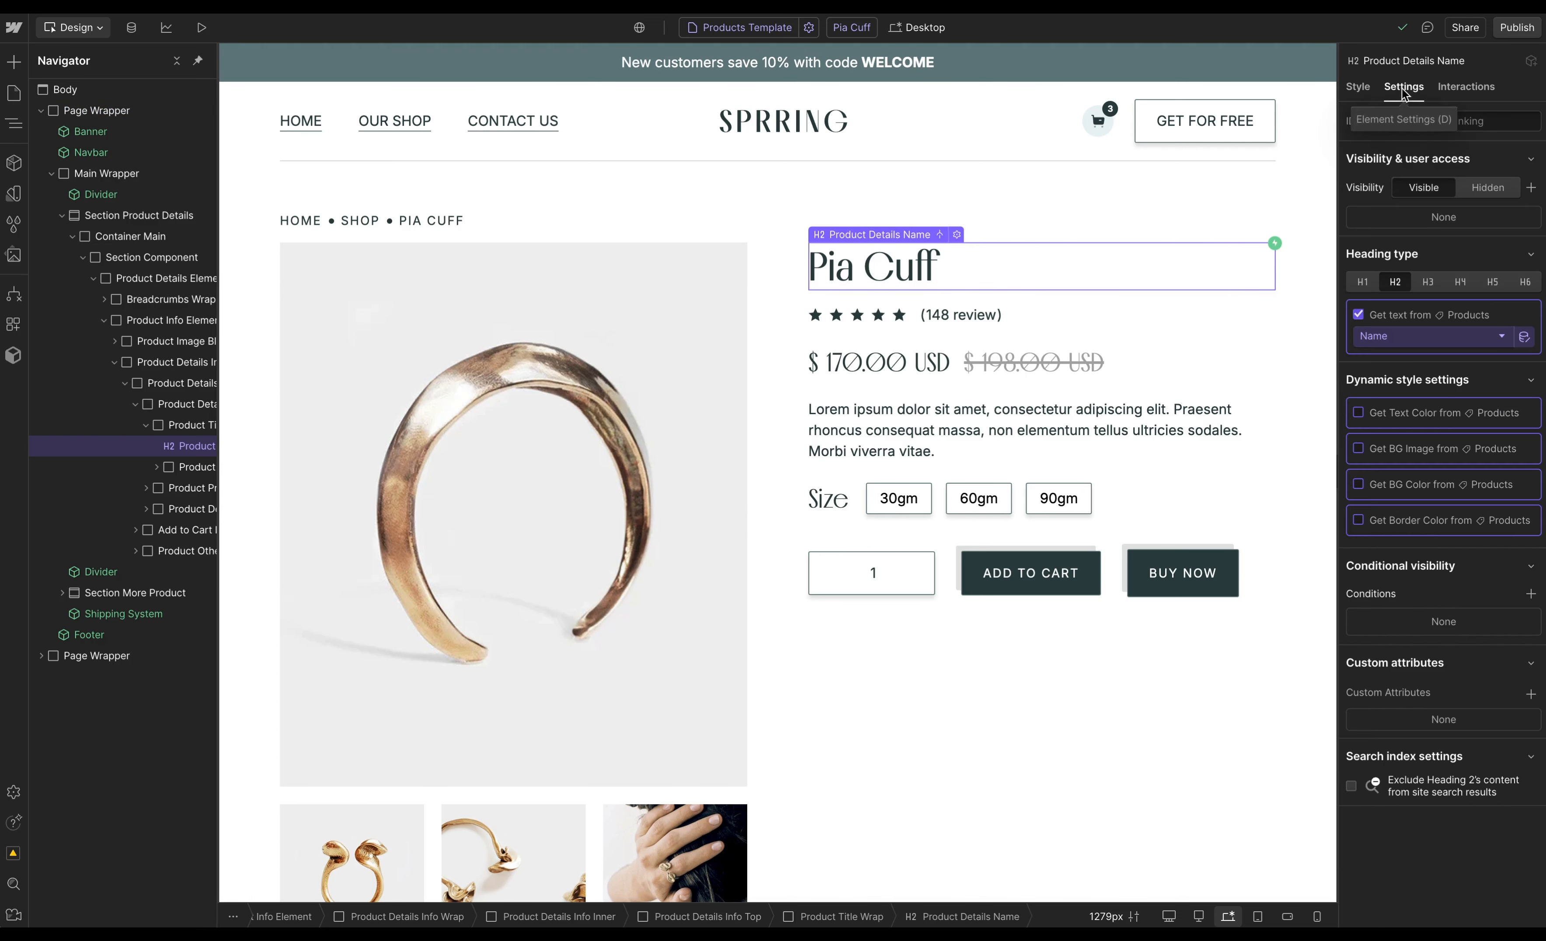
left_click(1360, 314)
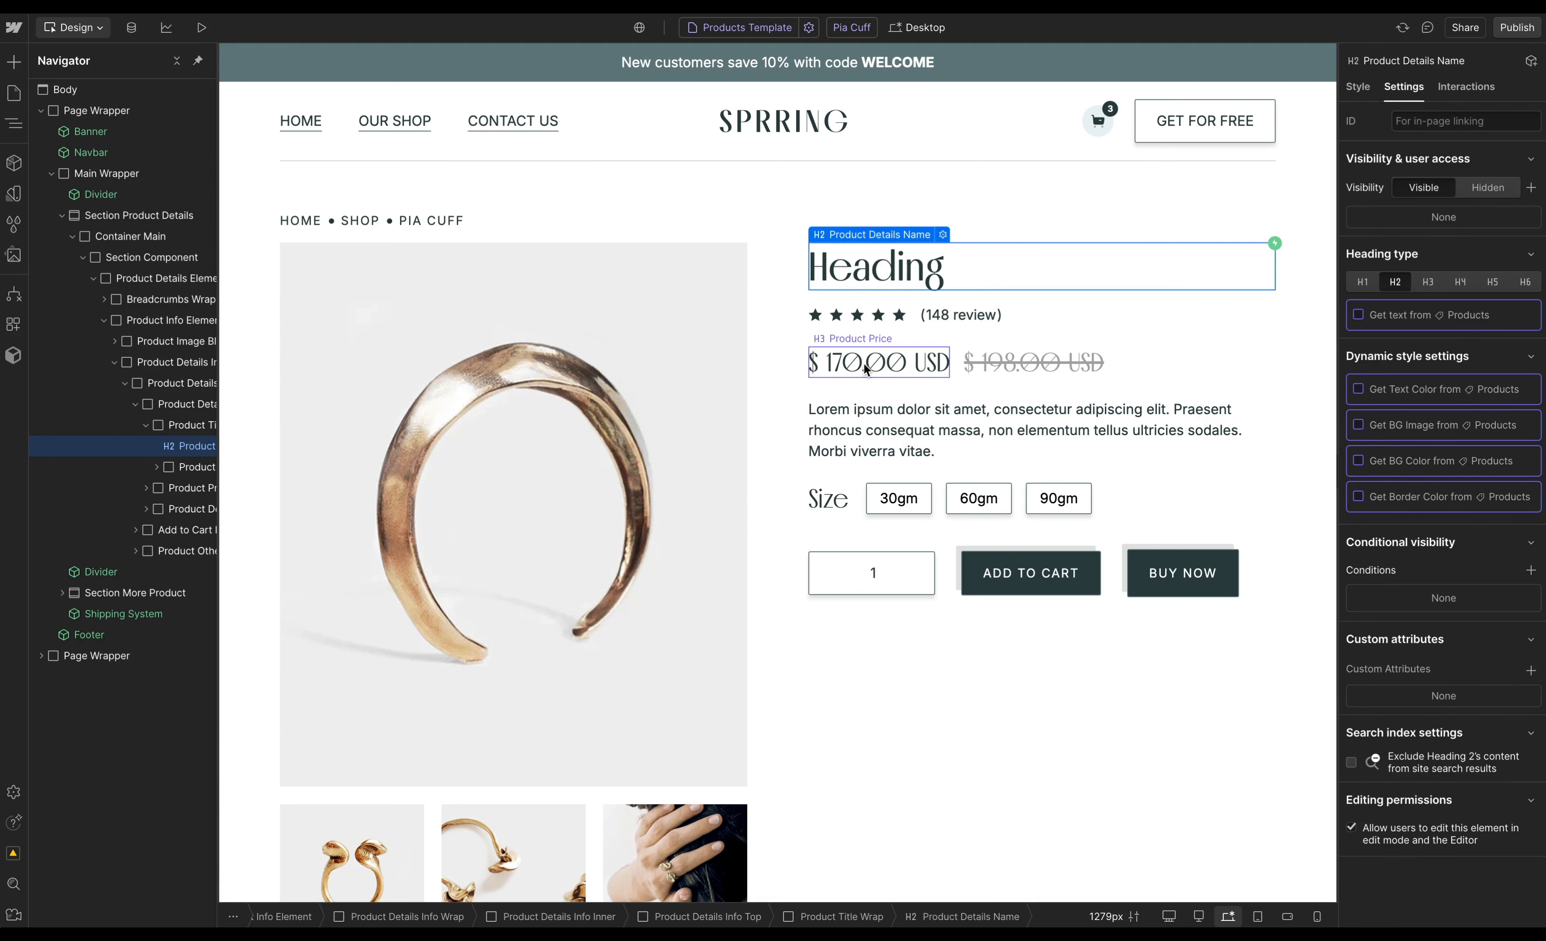
- Disconnect both price headings and the description paragraph from their Products fields
left_click(863, 362)
left_click(1360, 314)
left_click(1045, 360)
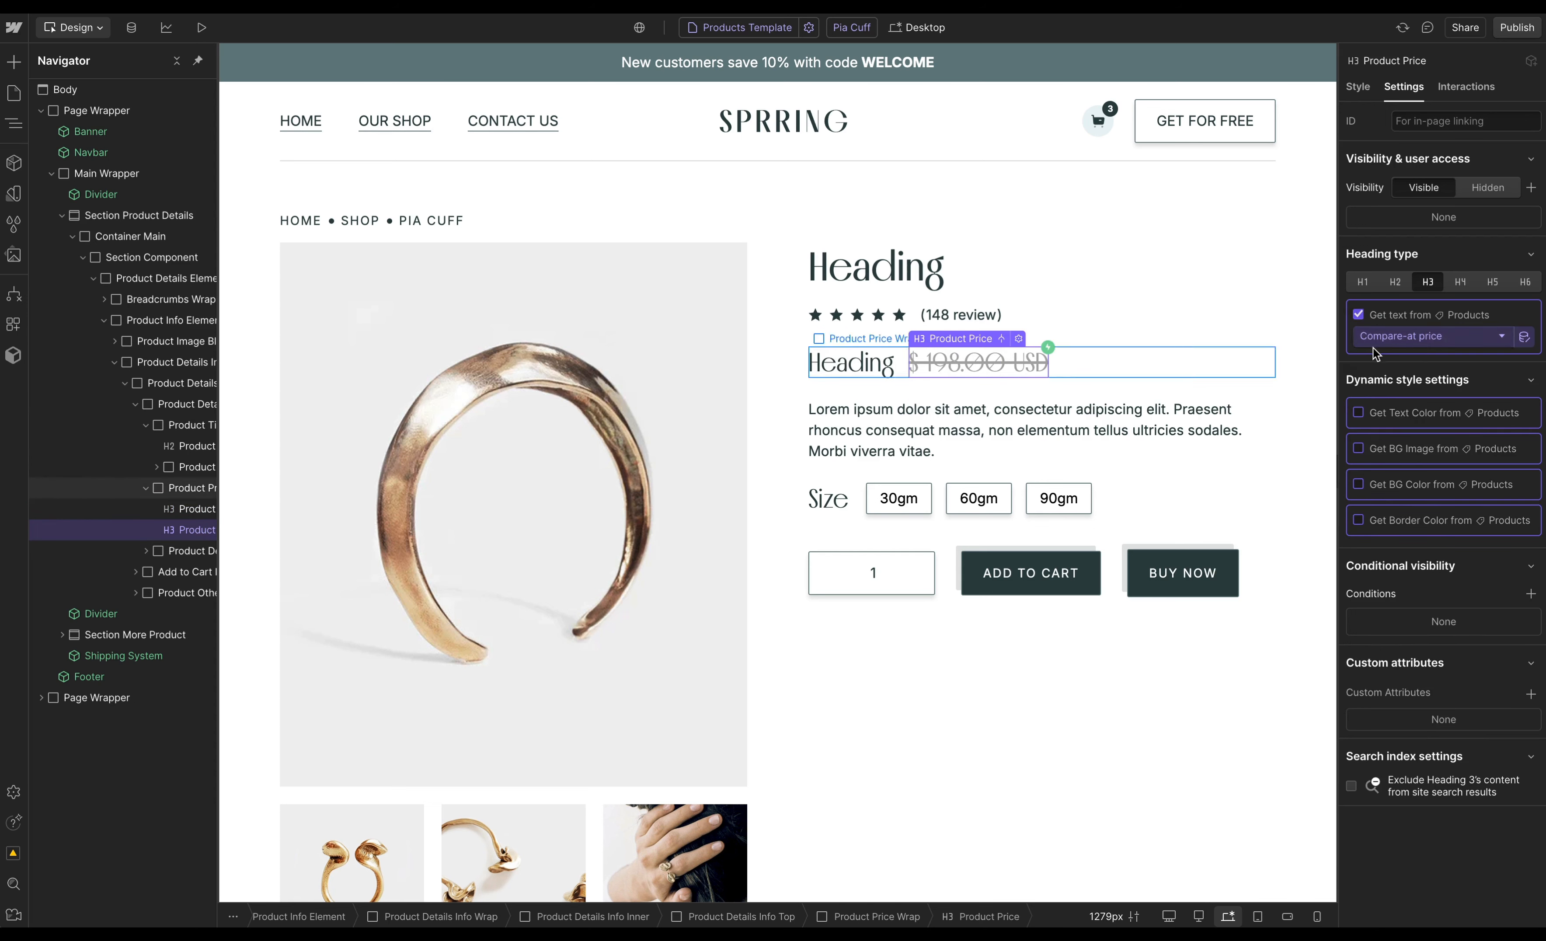
left_click(1358, 314)
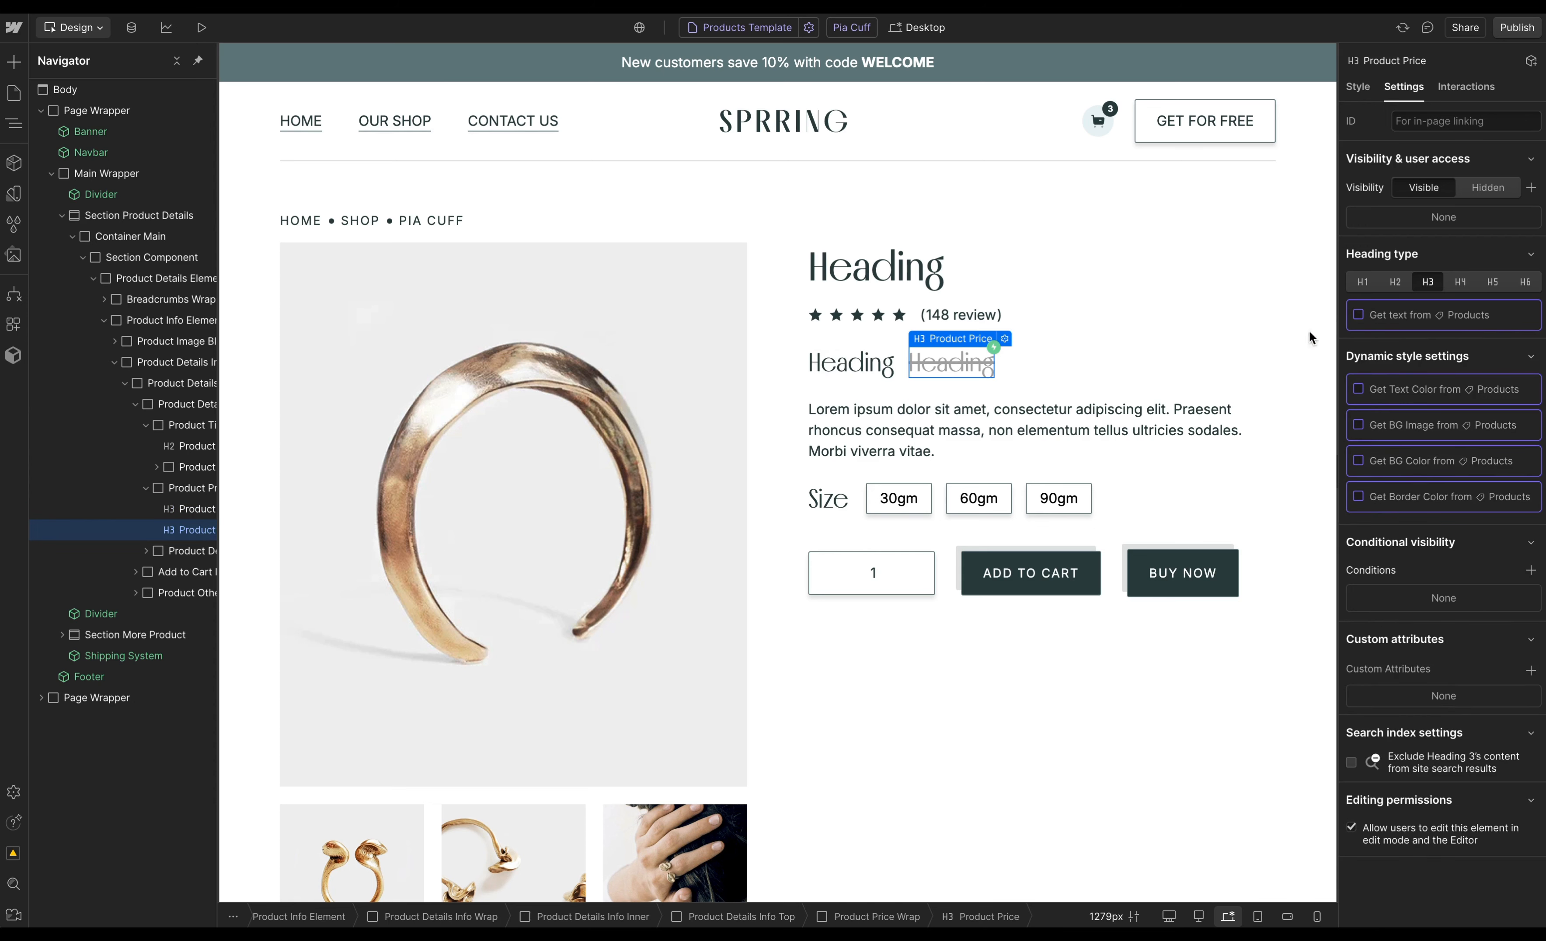
left_click(958, 417)
left_click(1359, 287)
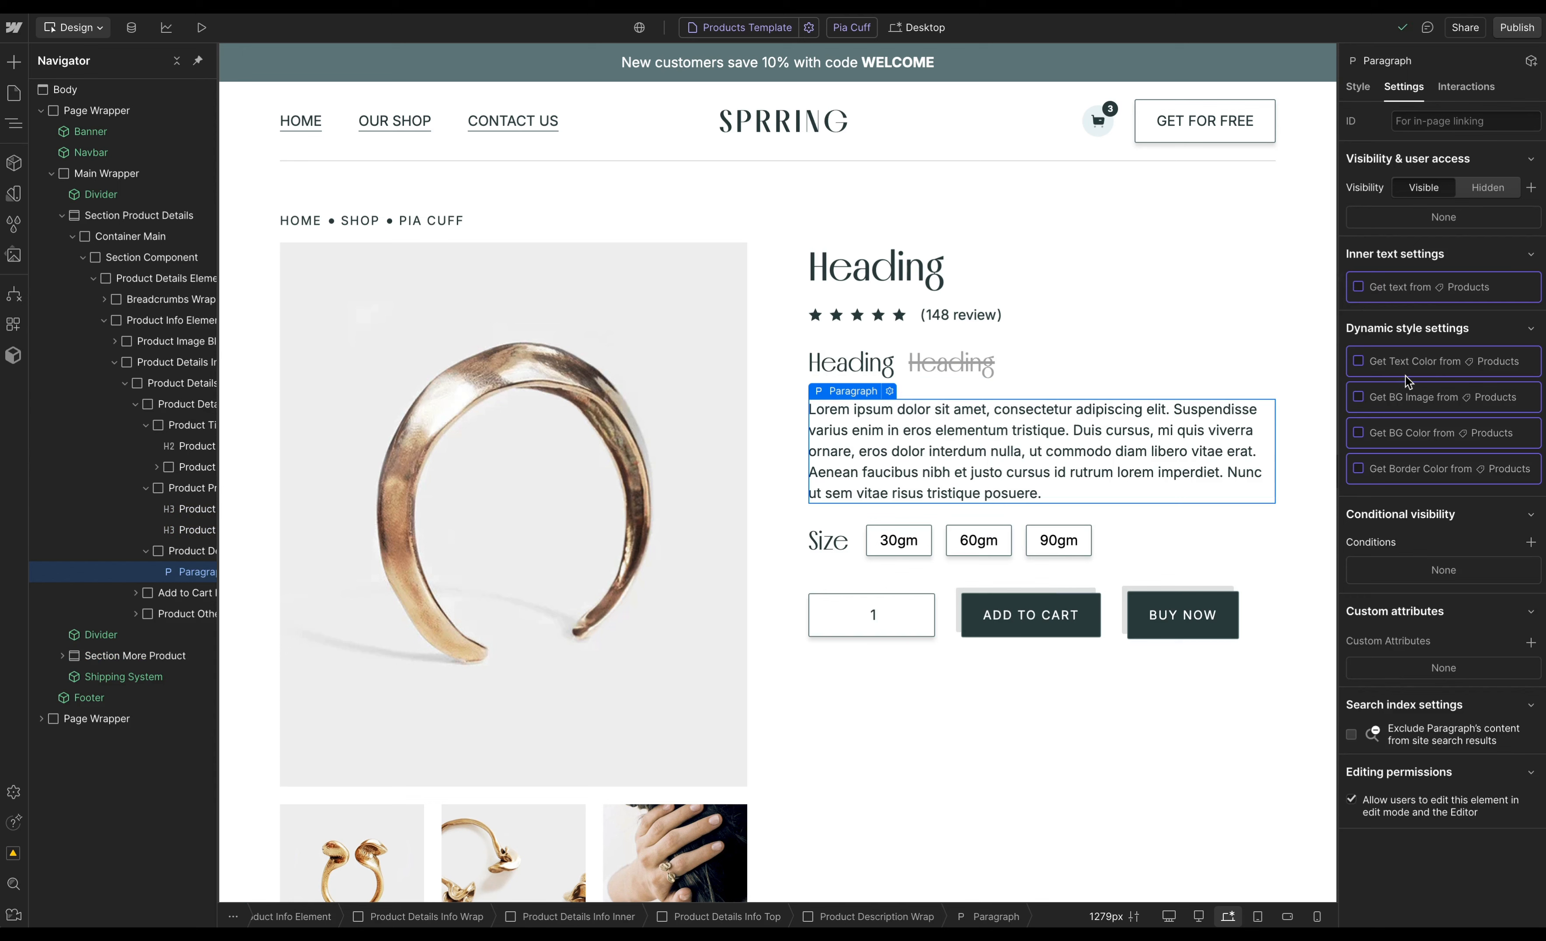
- Delete the Add to Cart Block from the product details
left_click(1183, 568)
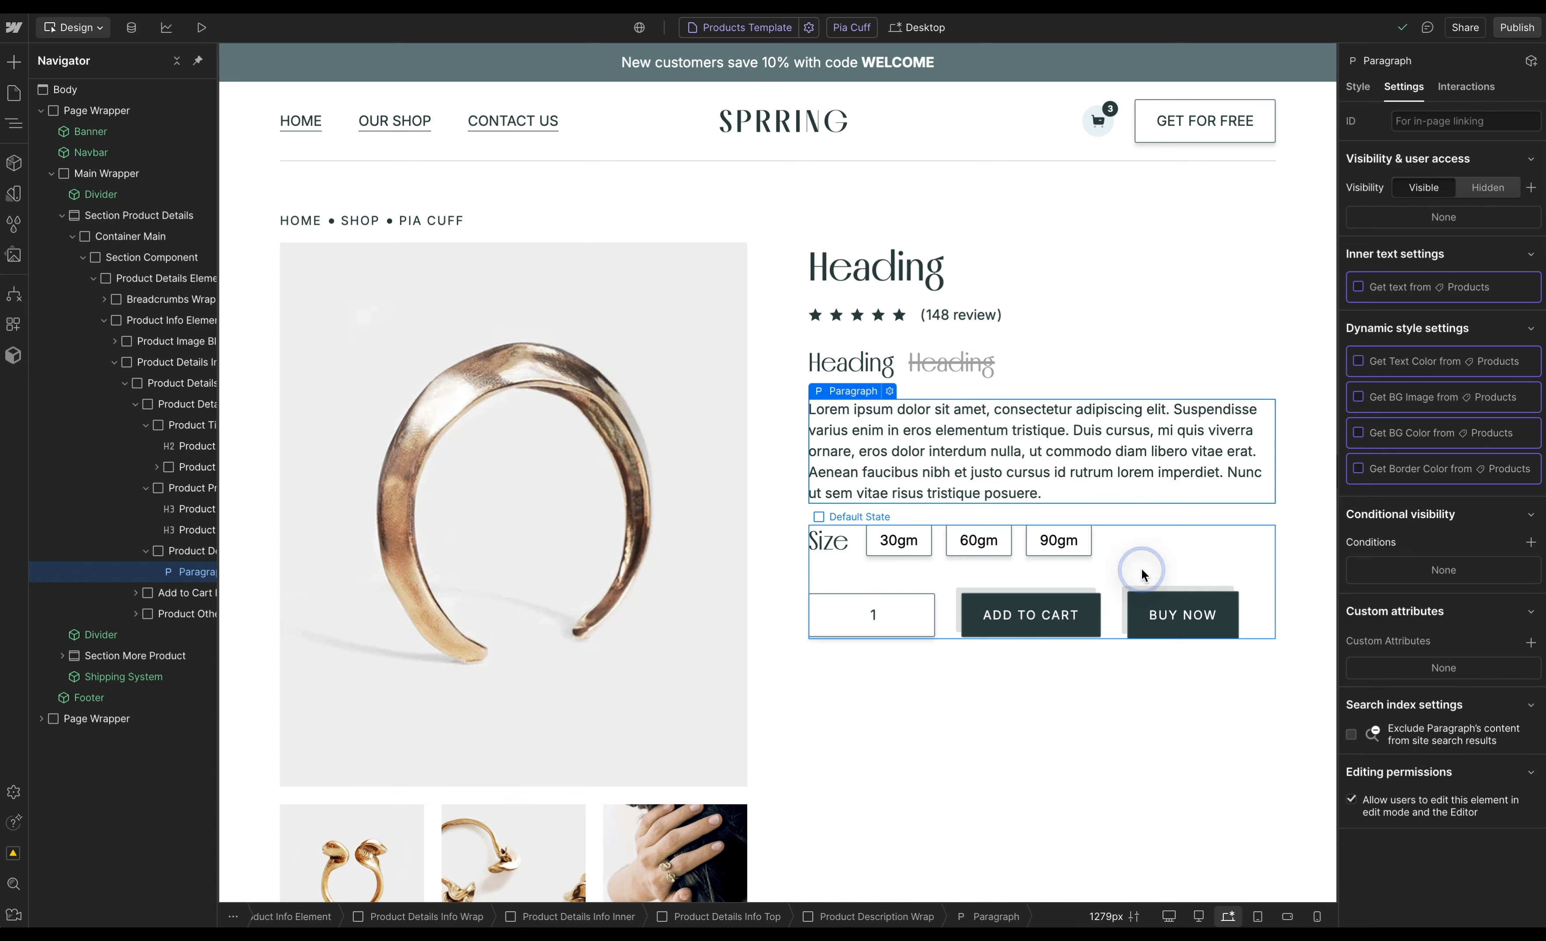
left_click(182, 594)
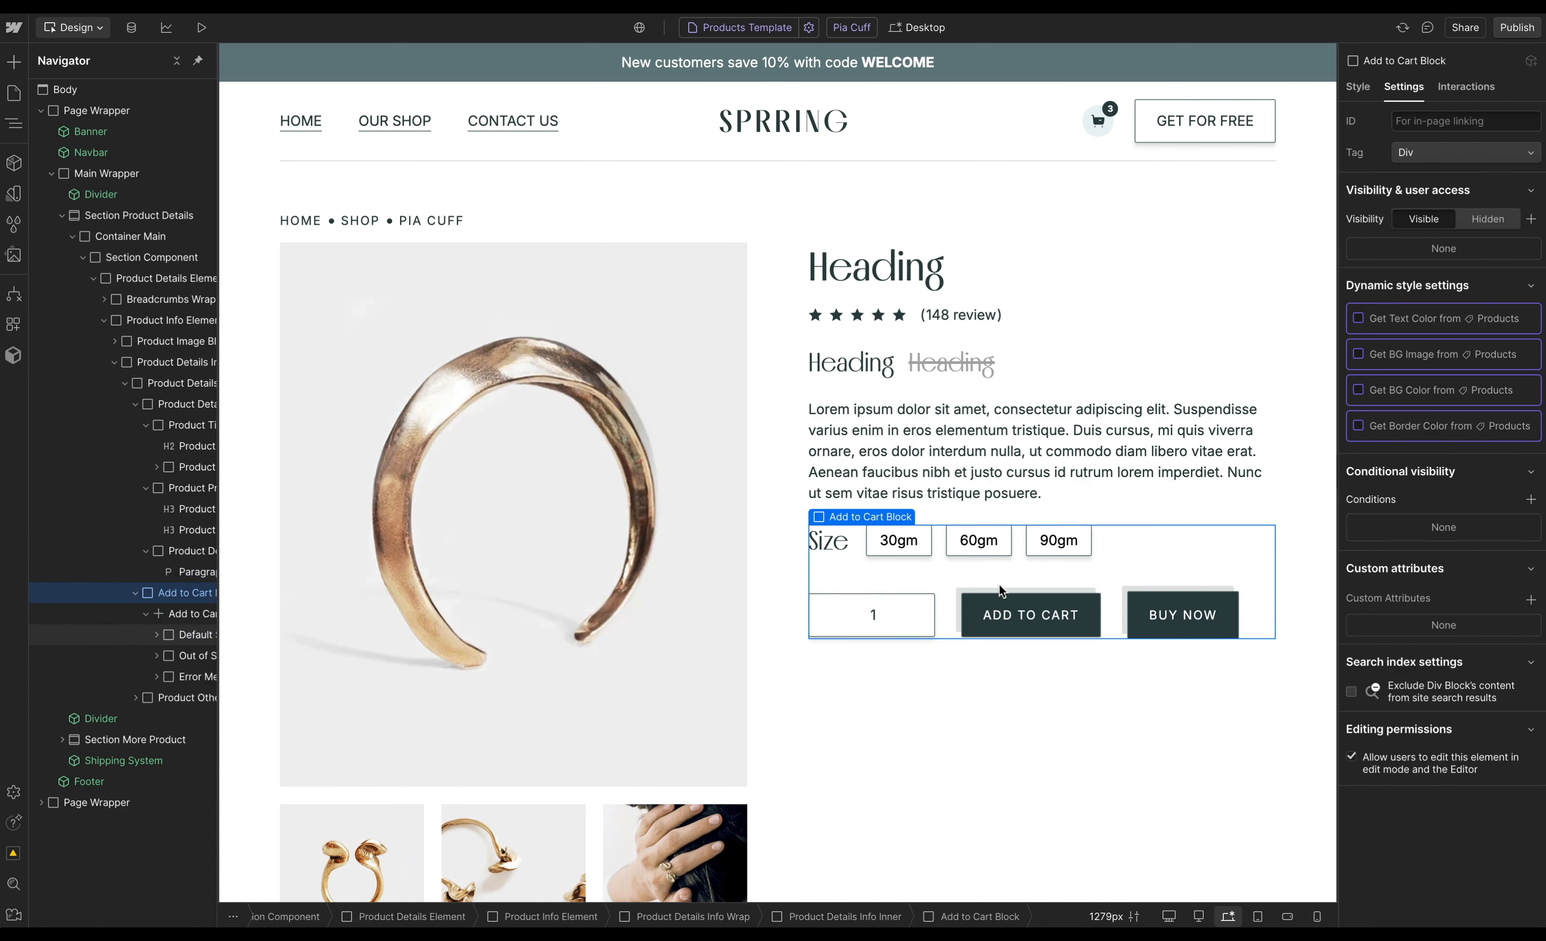
key("Delete")
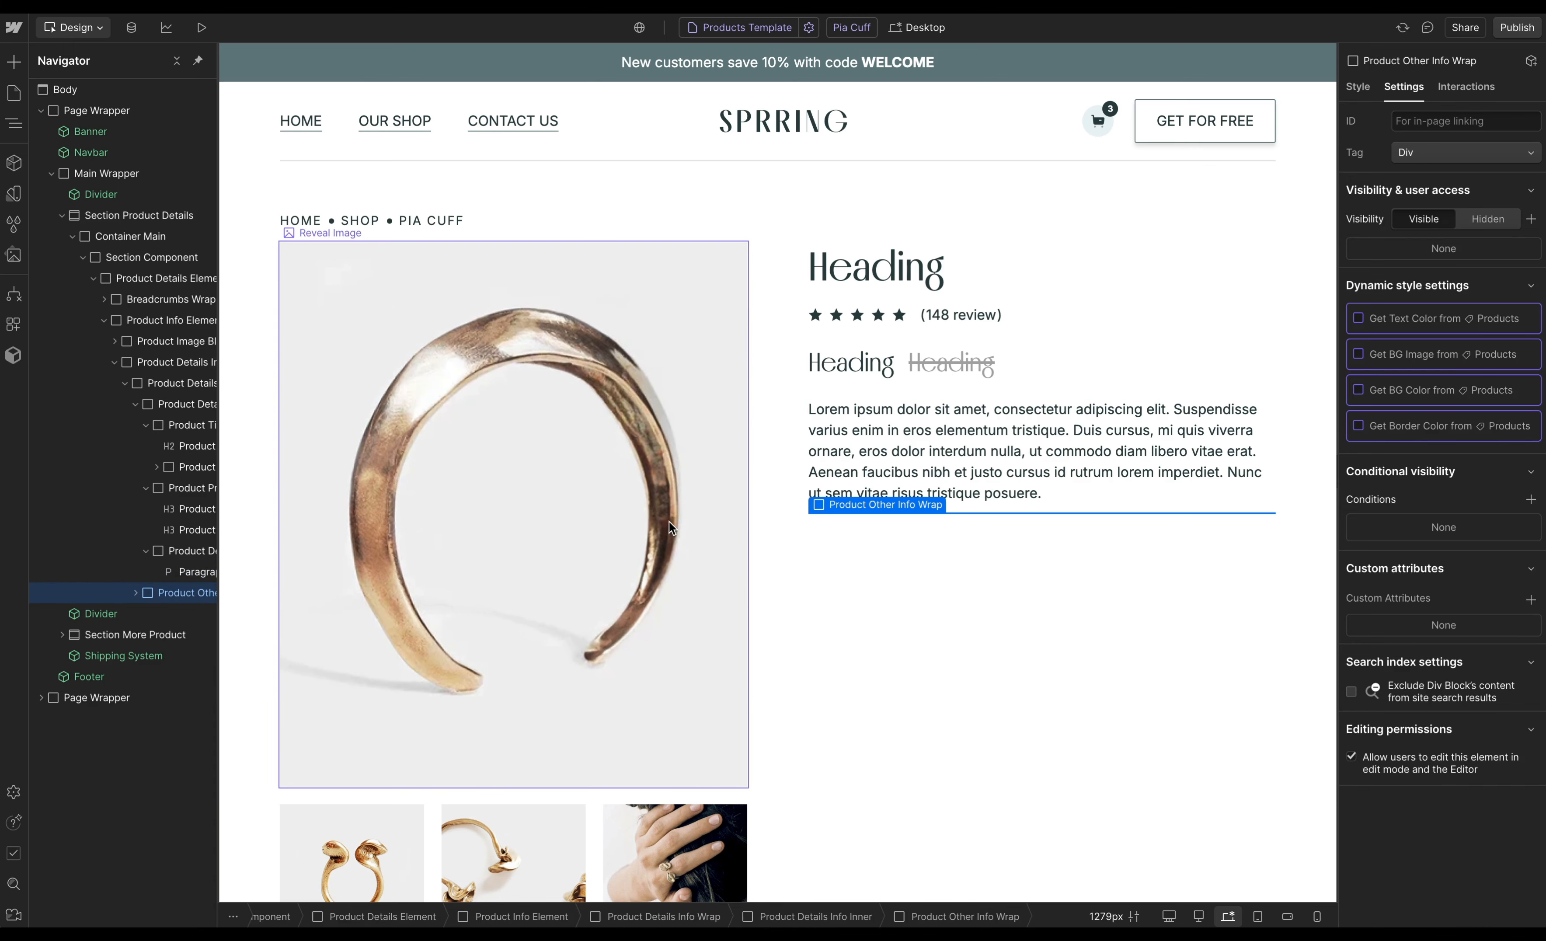
- Disconnect the main reveal image's image and alt text from the Products fields
scroll(669, 519, "down", 2)
left_click(611, 405)
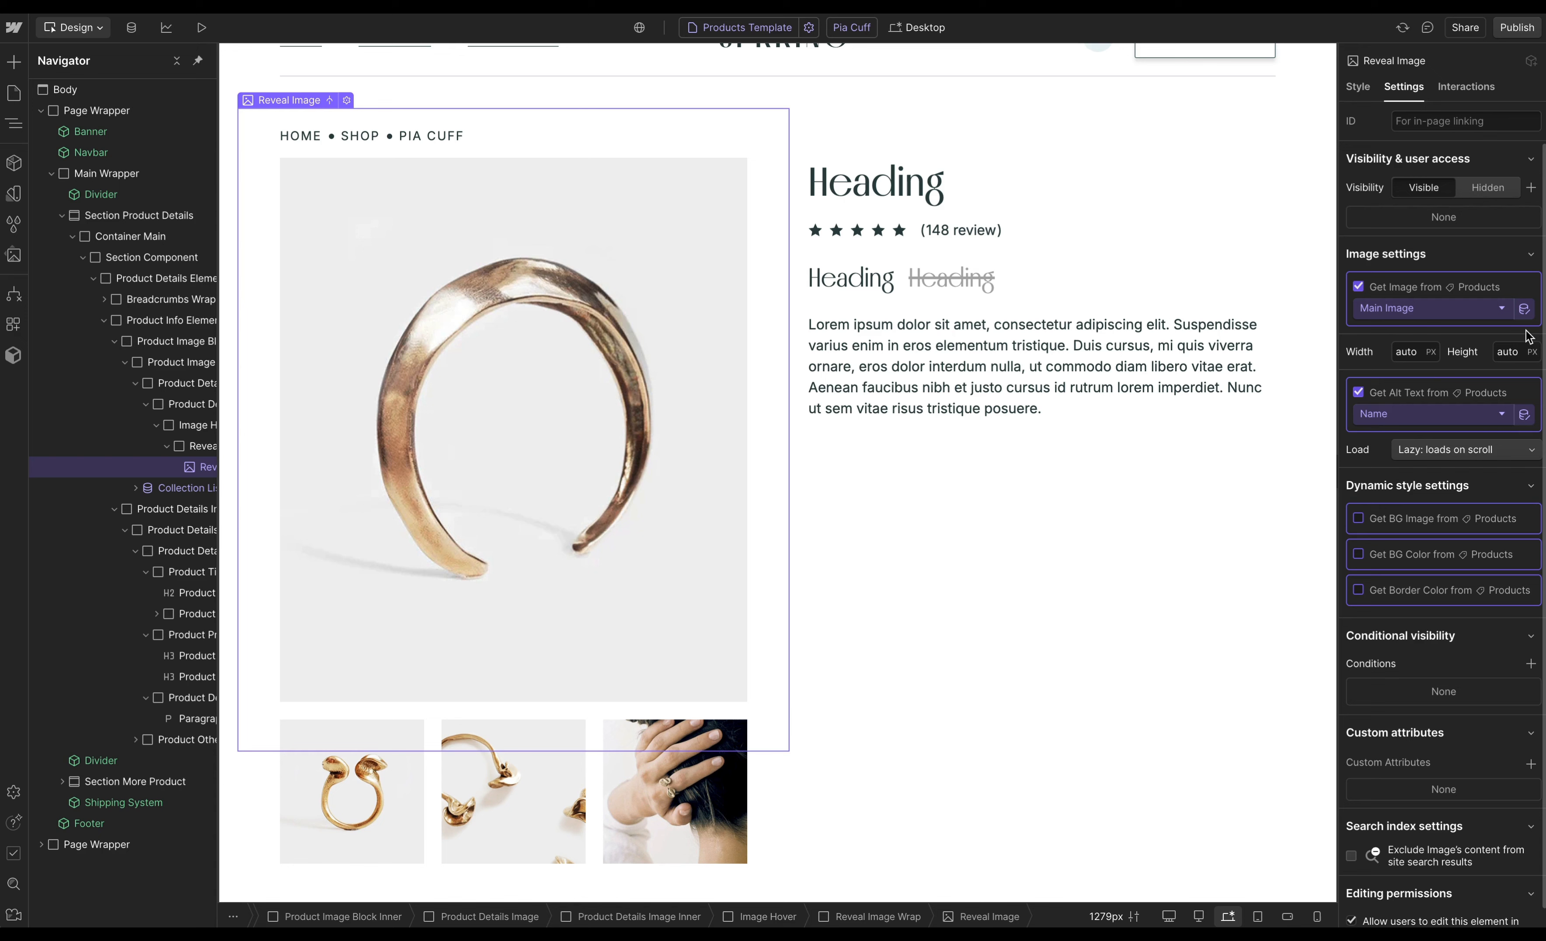
left_click(1359, 287)
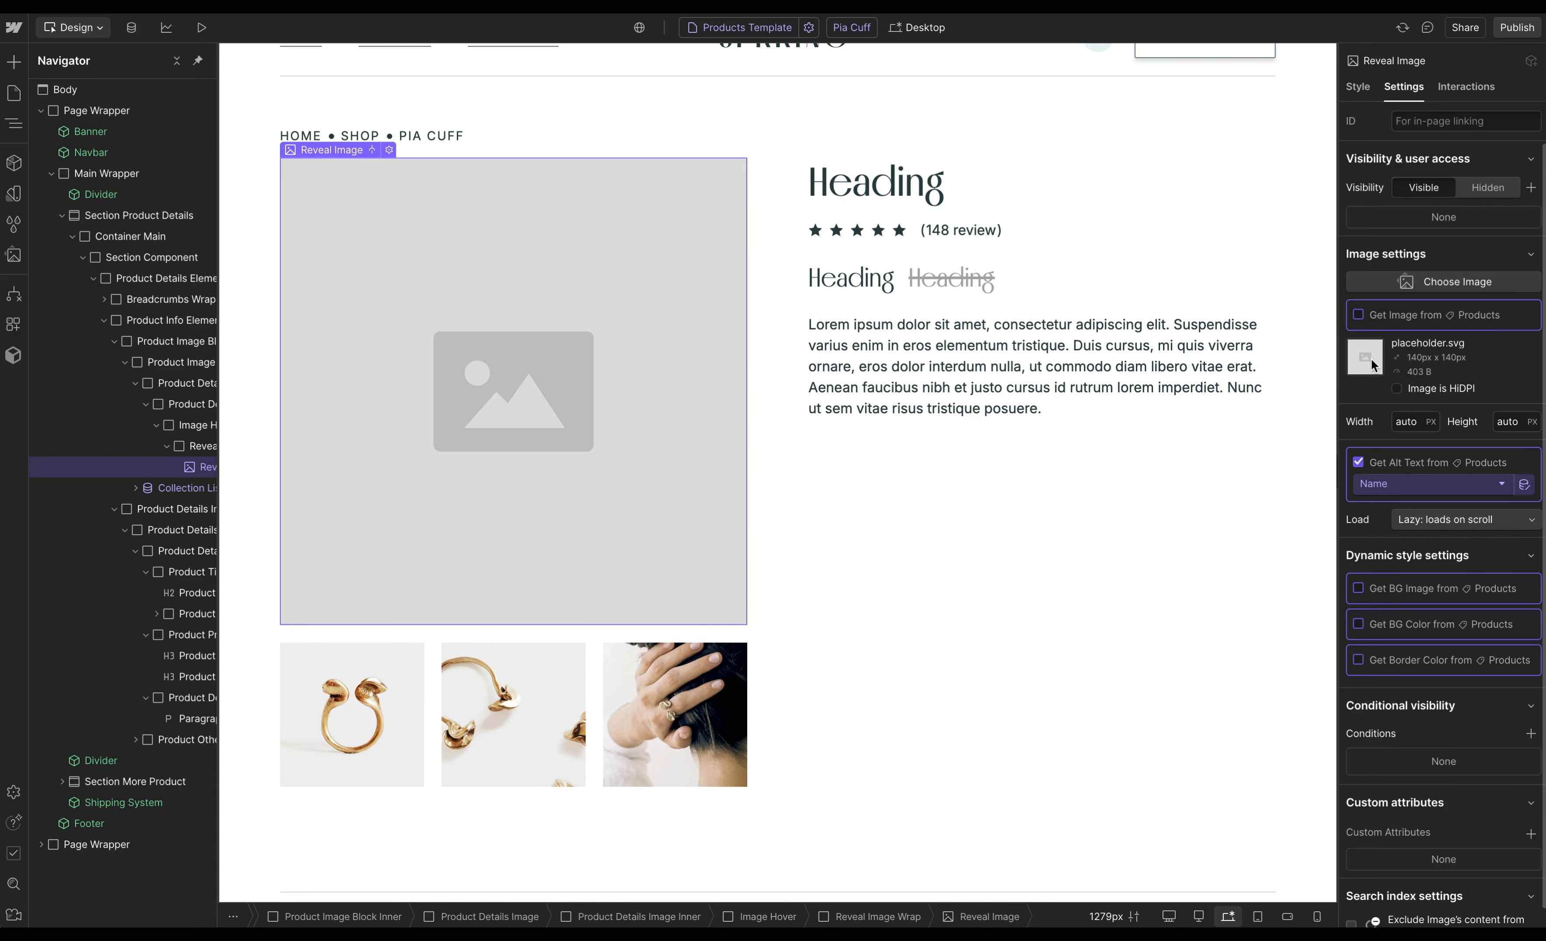
left_click(1358, 464)
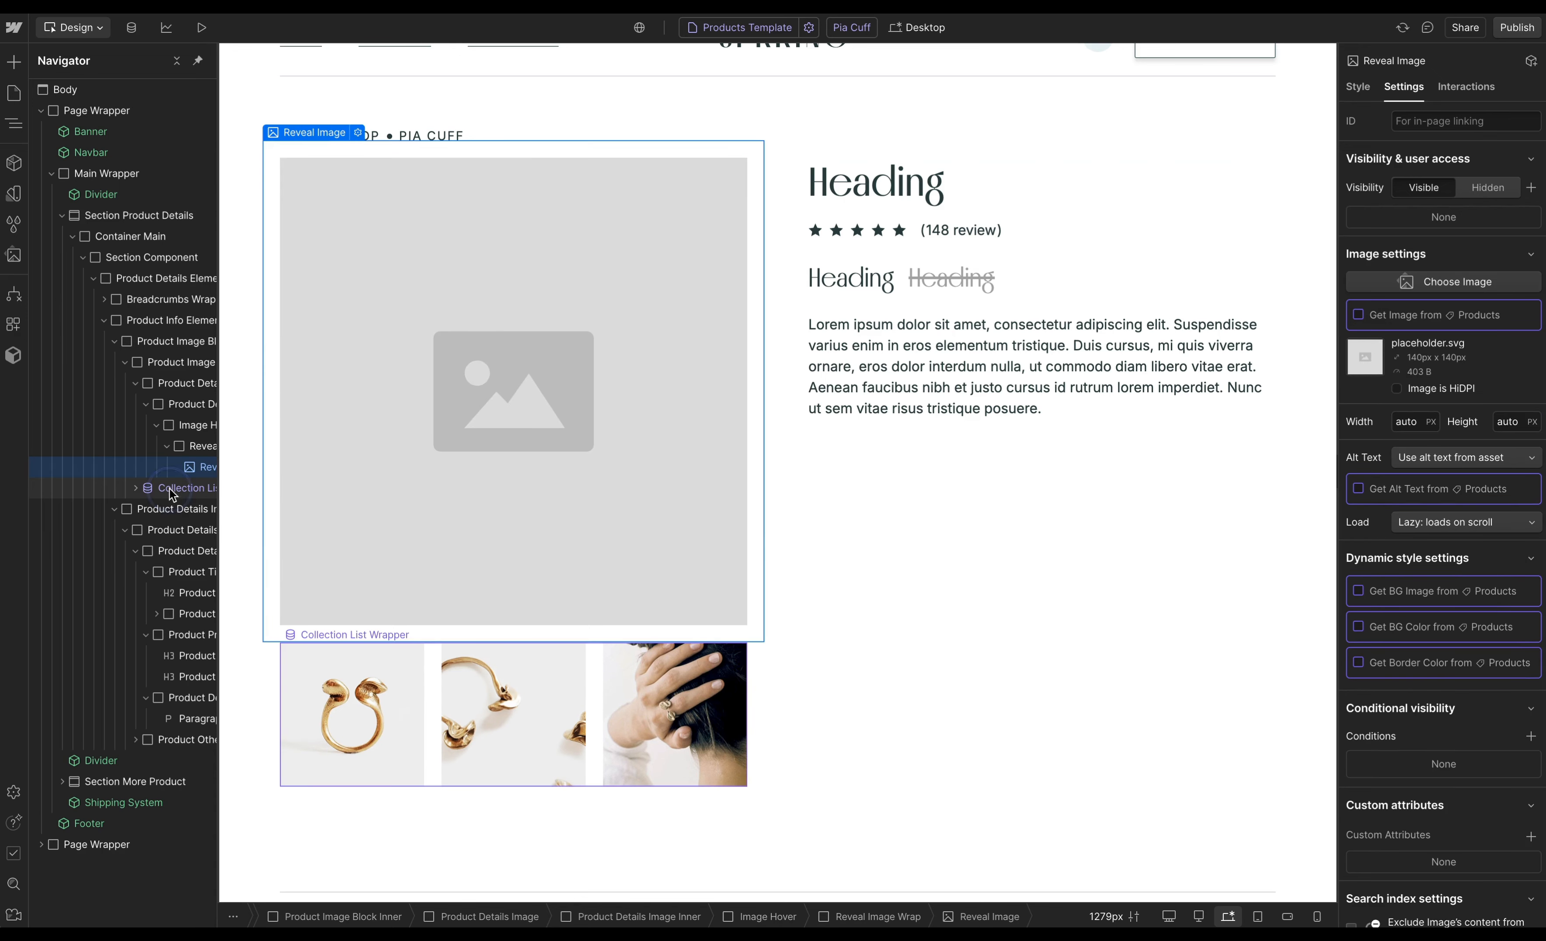
- Disconnect the thumbnail image's background from Products and set the collection list source to None
left_click(138, 489)
left_click(187, 534)
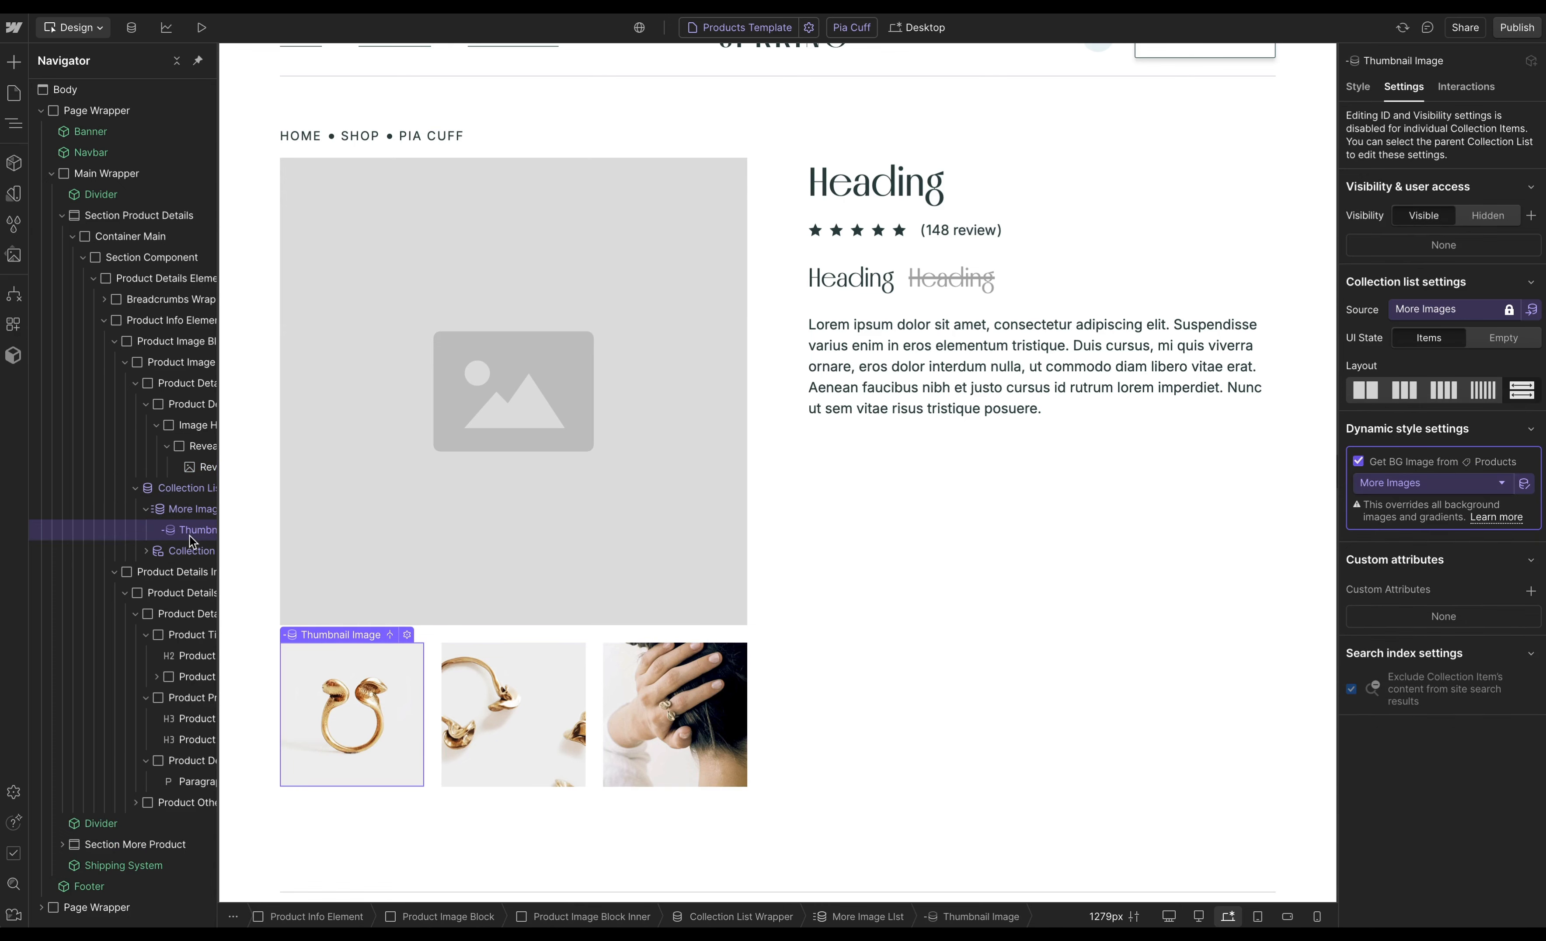
left_click(1359, 462)
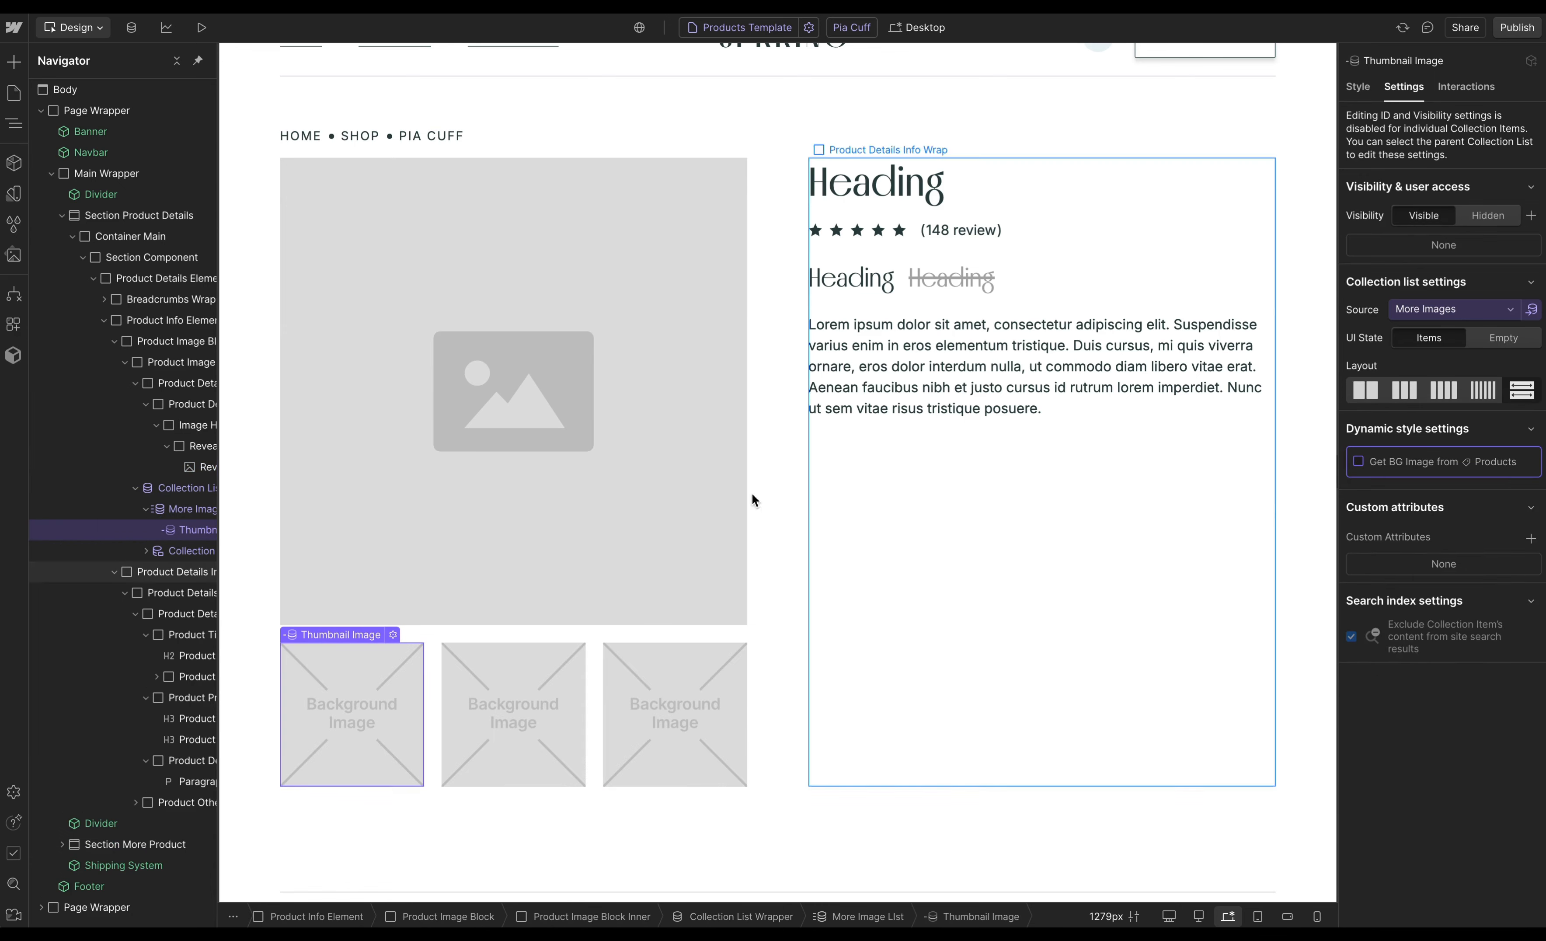
left_click(1476, 312)
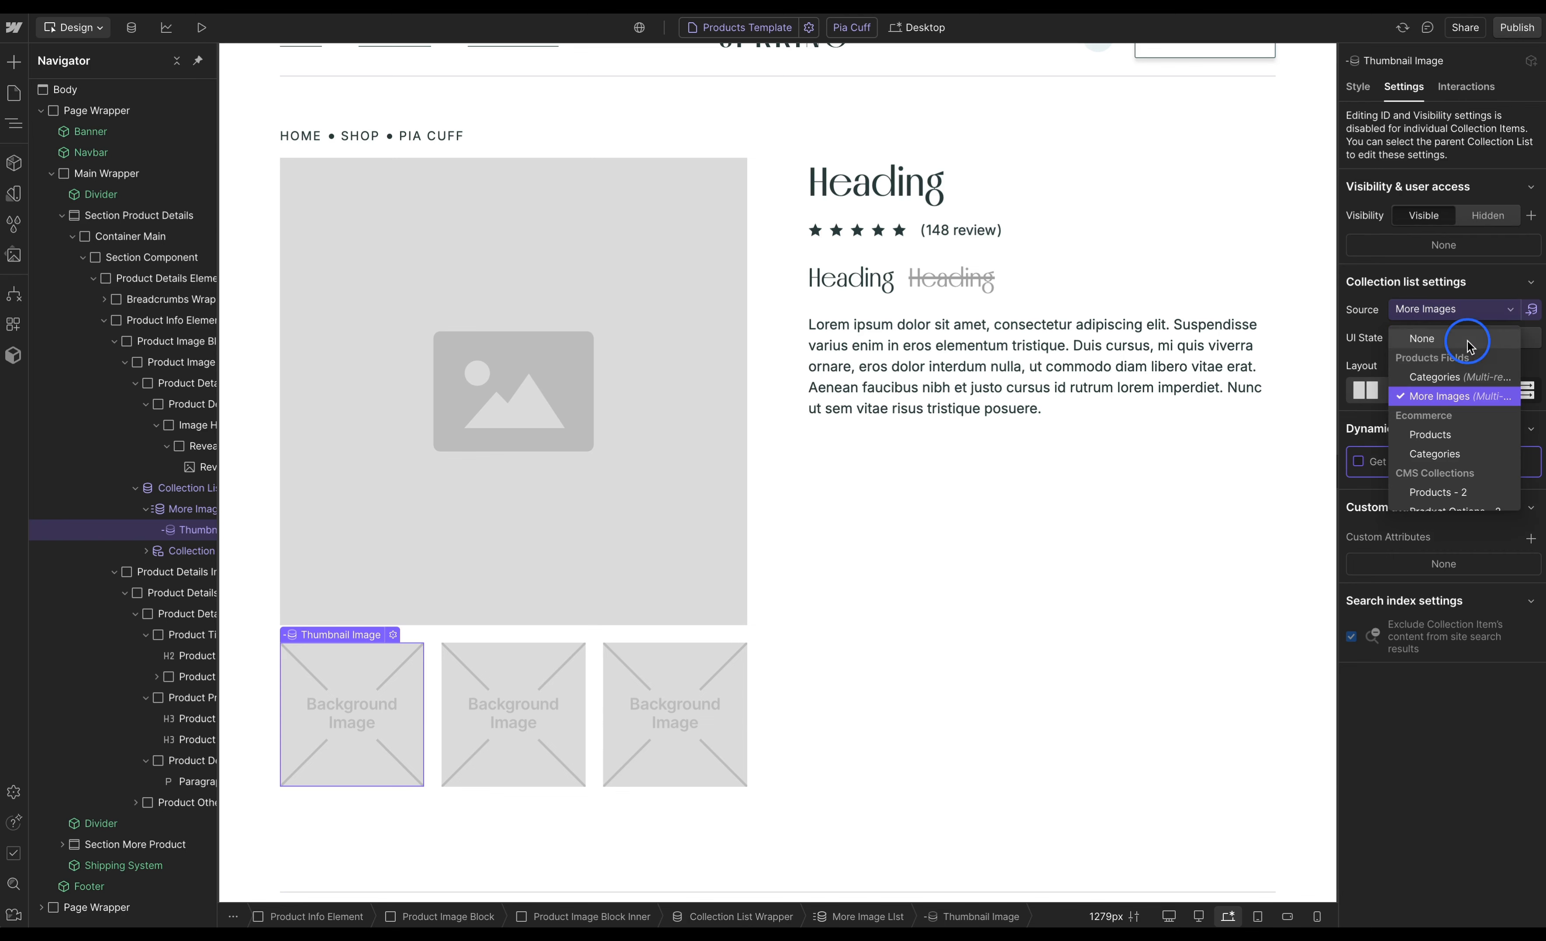
left_click(1444, 340)
- Disconnect the last breadcrumb link's text from the Products Name field
scroll(1231, 545, "down", 1)
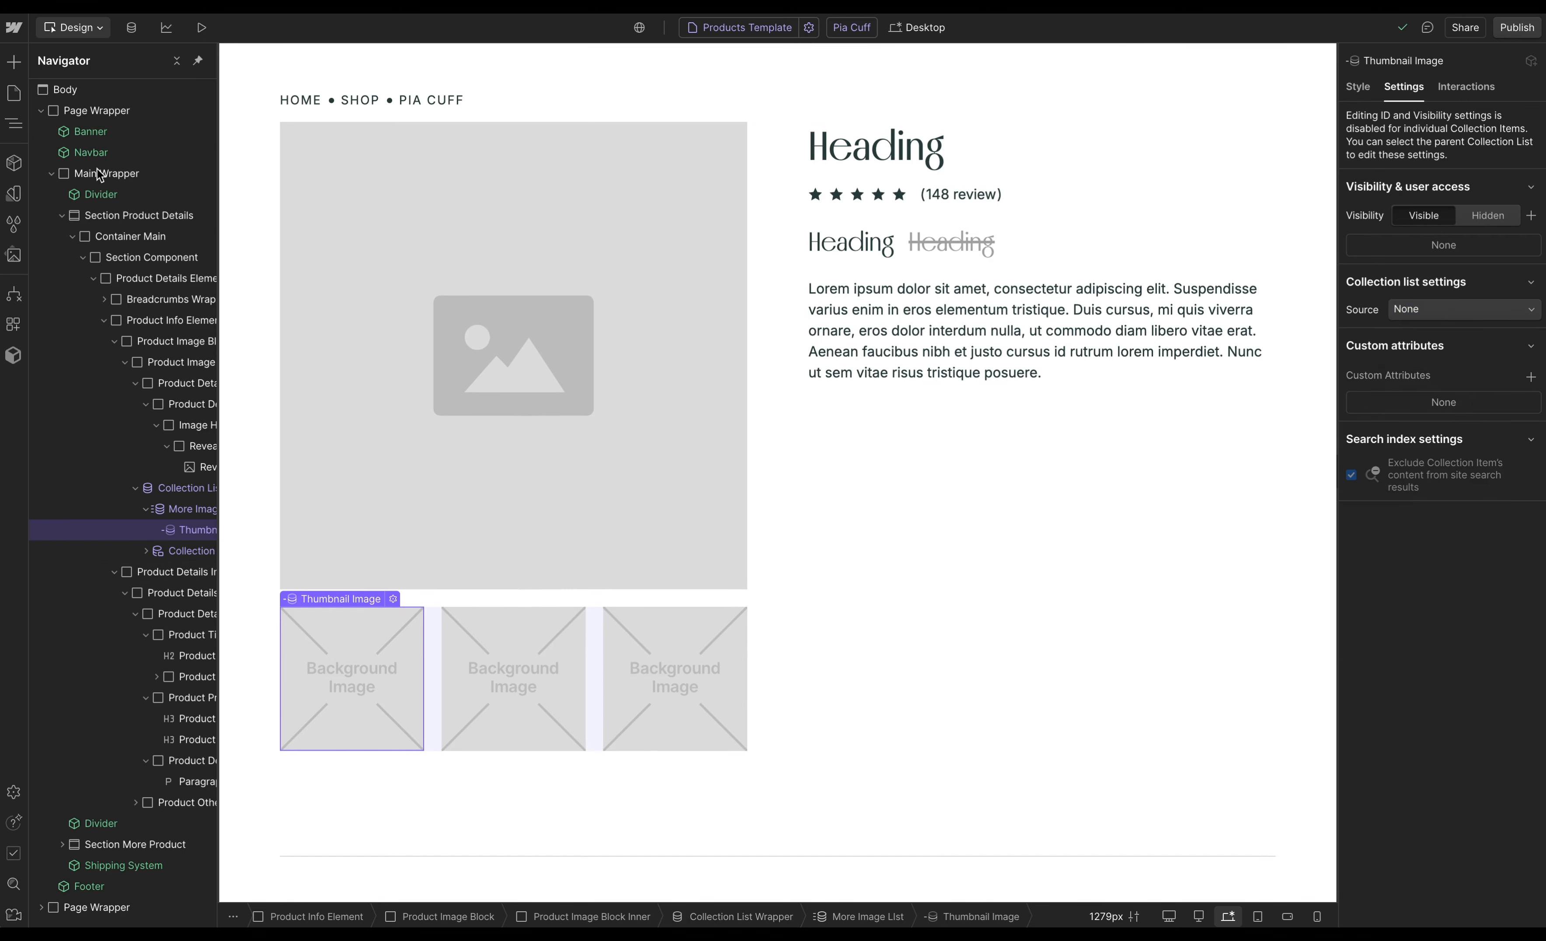
left_click(104, 299)
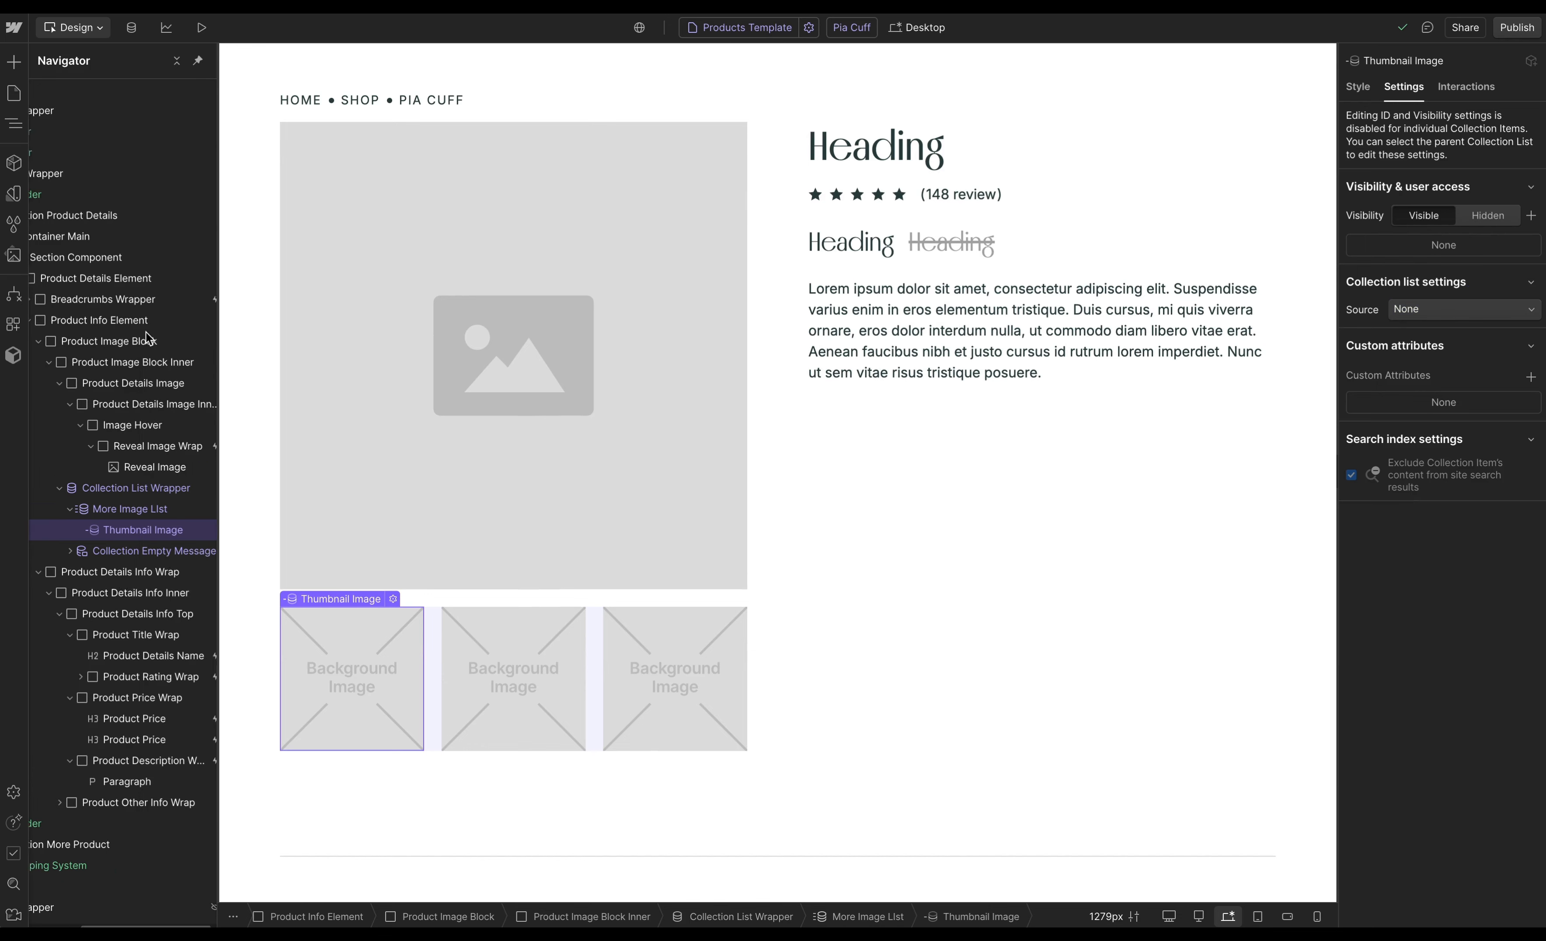
scroll(147, 328, "right", 1)
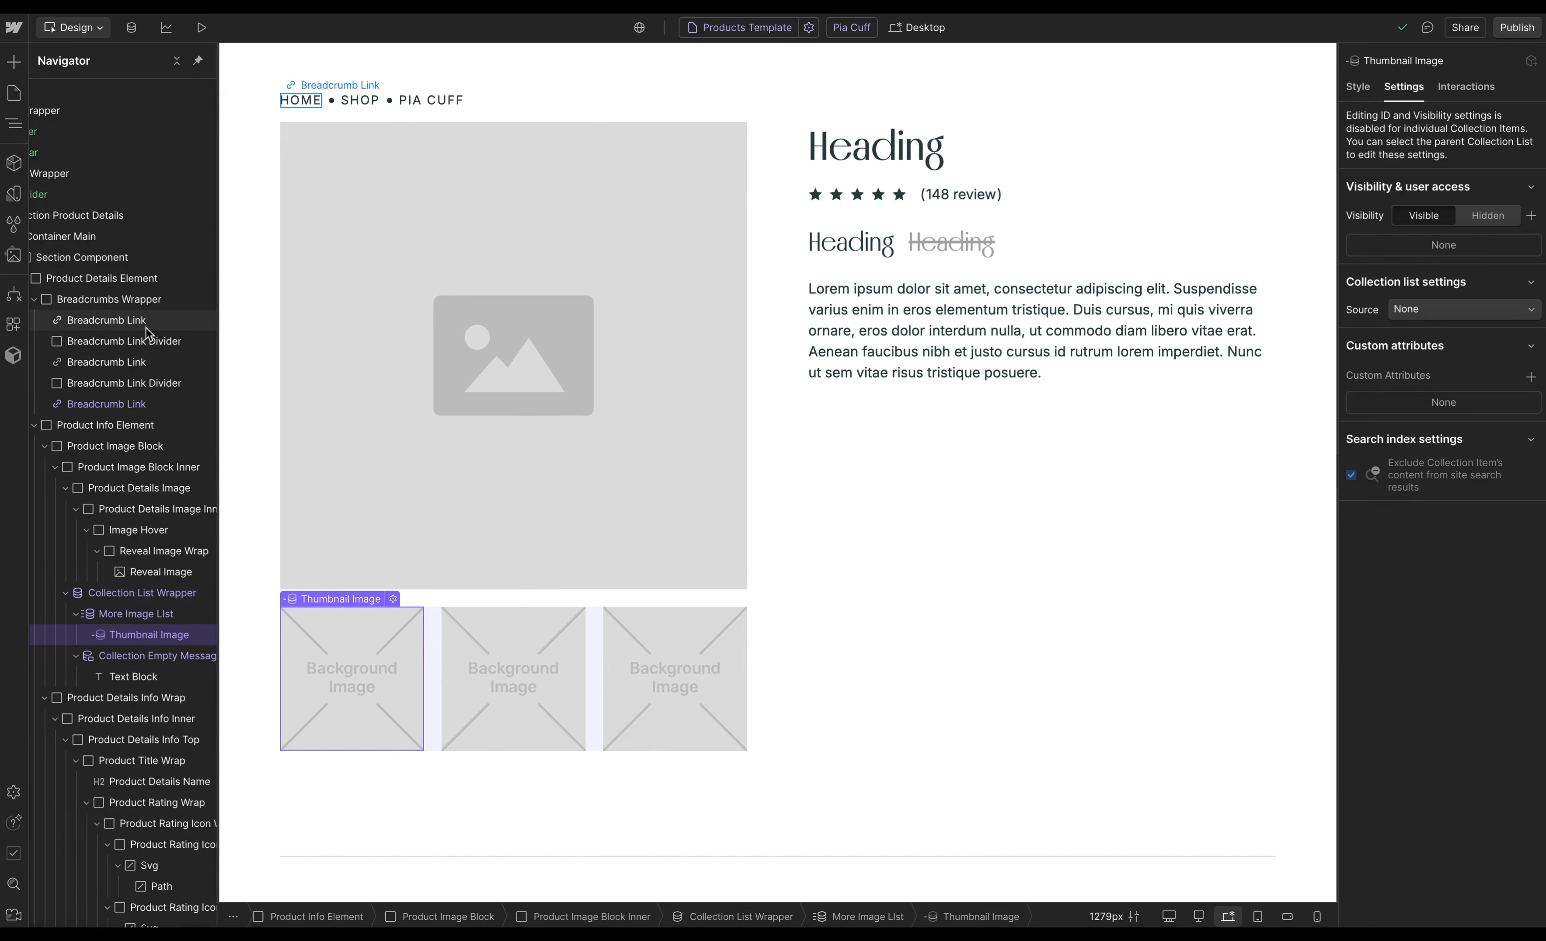
left_click(146, 409)
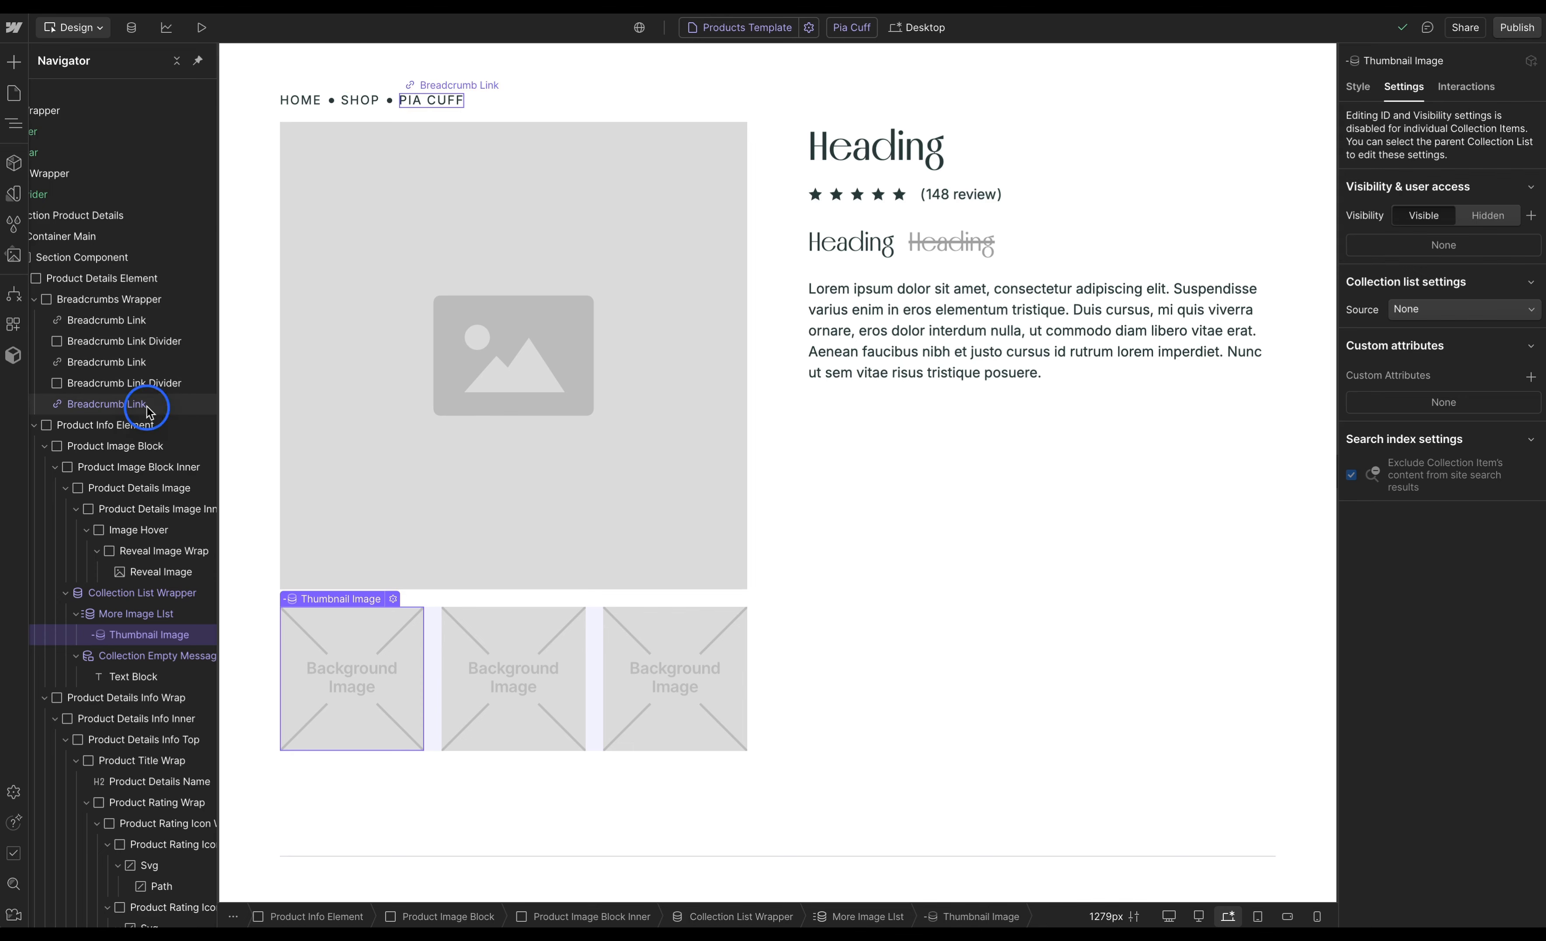
scroll(148, 407, "down", 3)
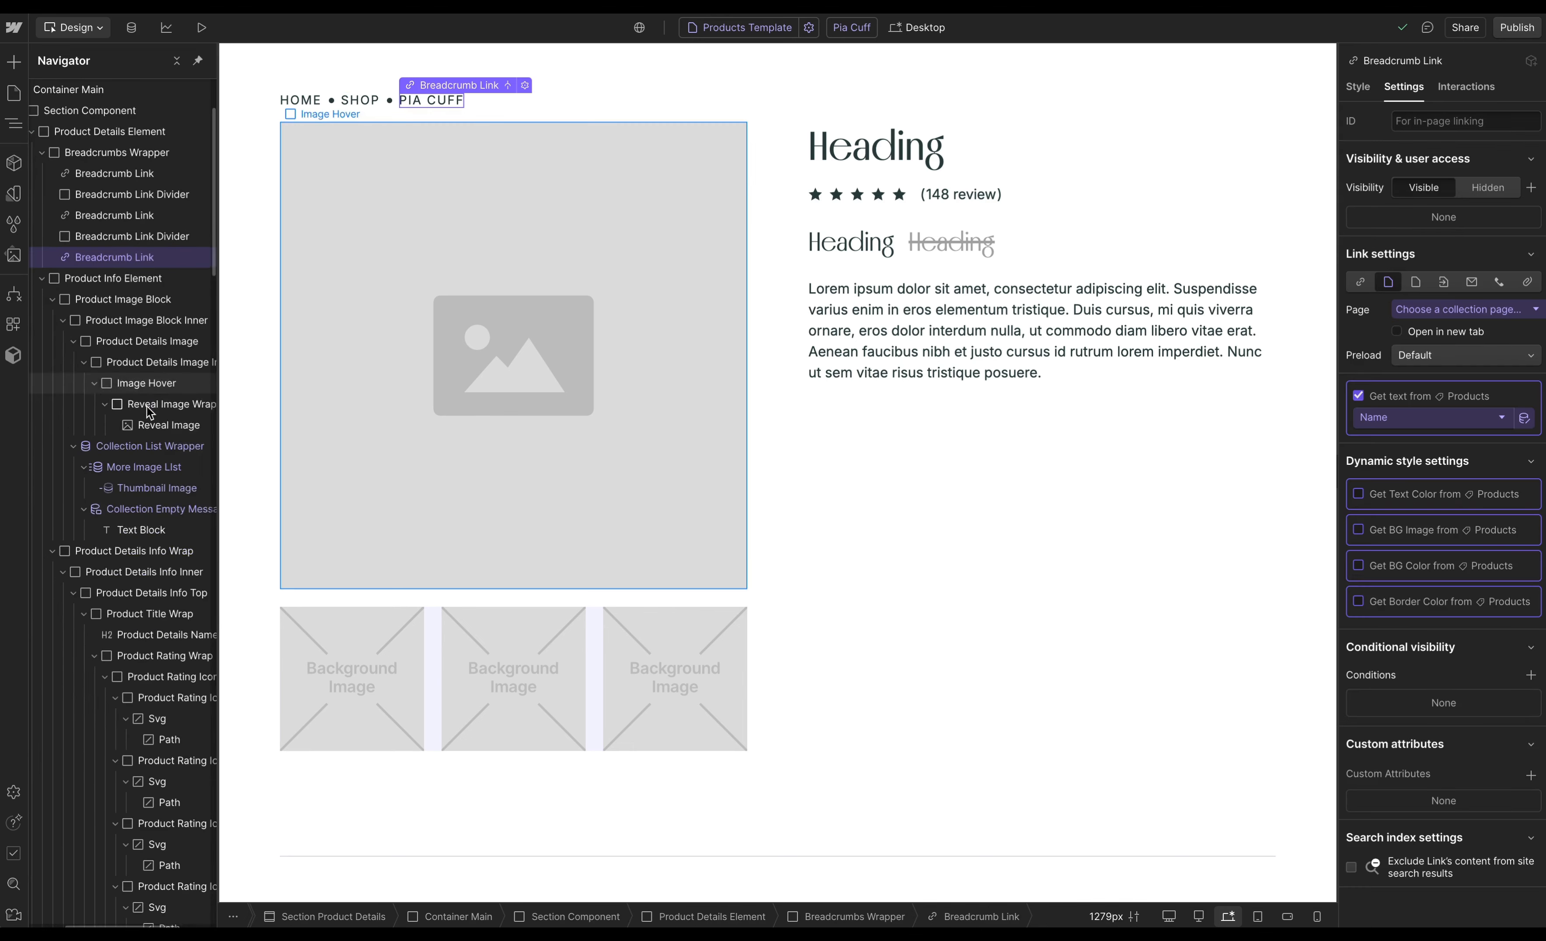
scroll(951, 267, "down", 8)
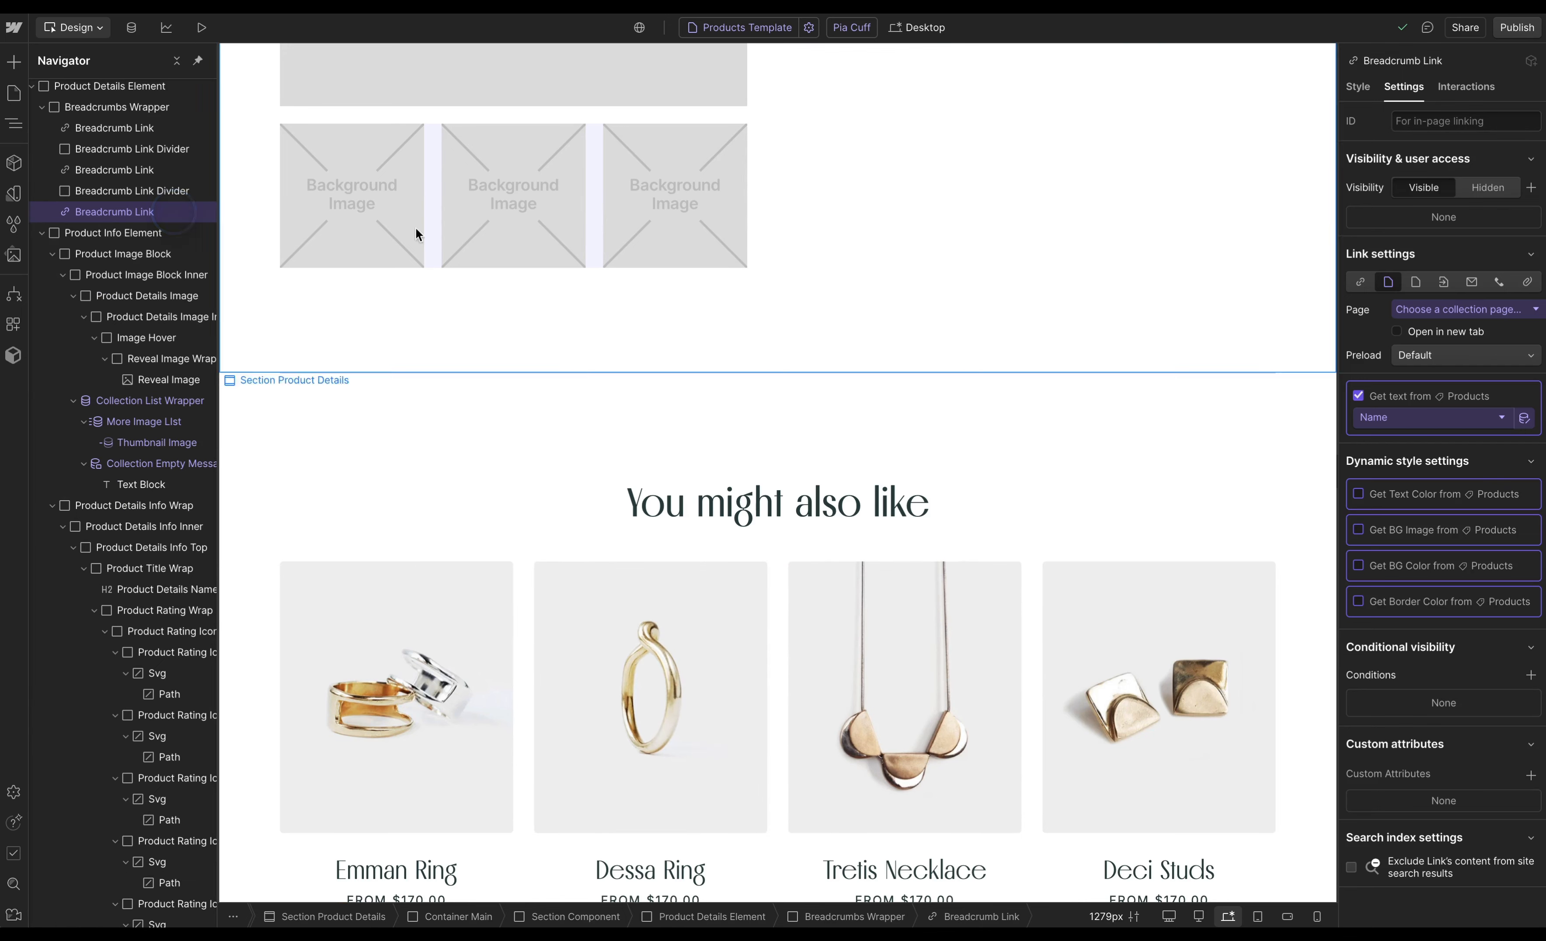
left_click(1358, 395)
scroll(863, 409, "down", 1)
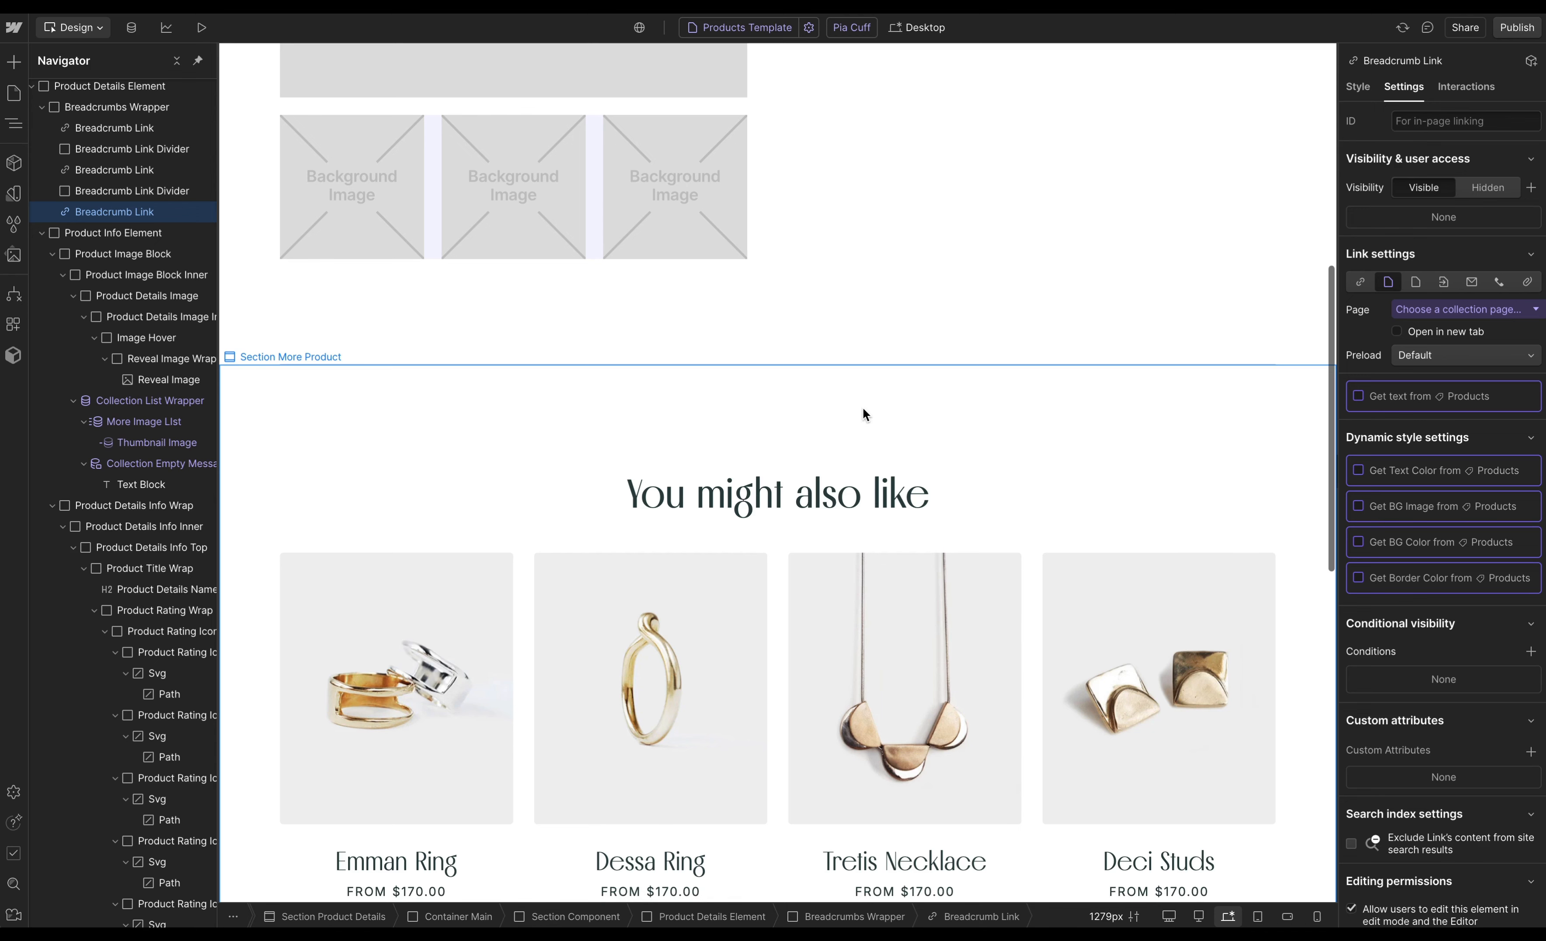
- Disconnect the related product card's reveal image from the Products Main Image field
scroll(863, 407, "down", 5)
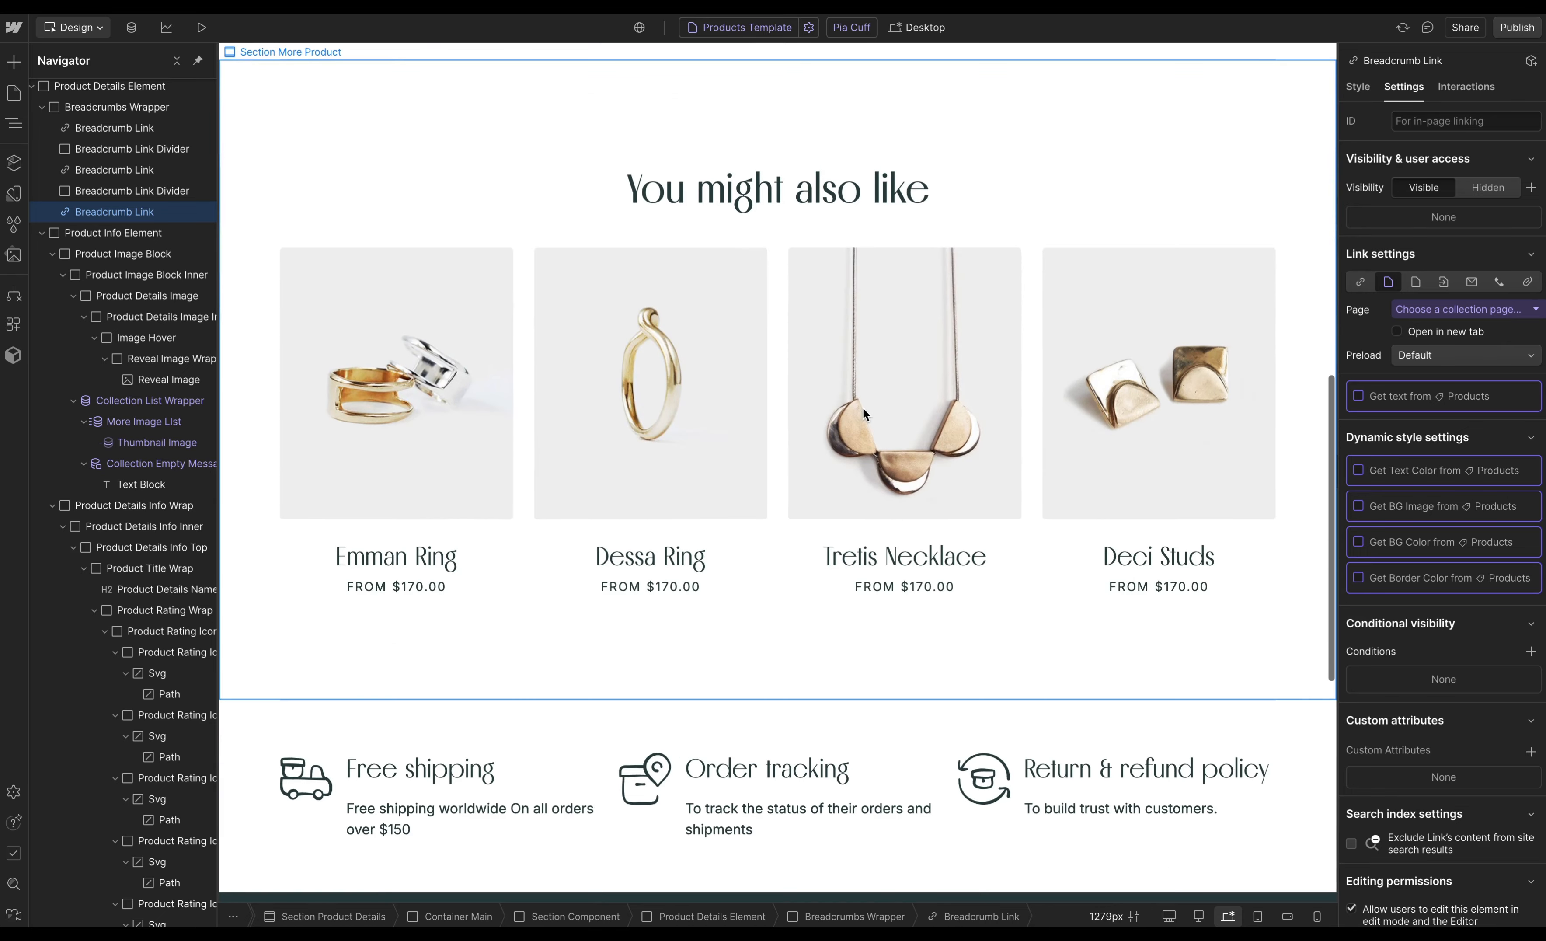
scroll(405, 367, "down", 2)
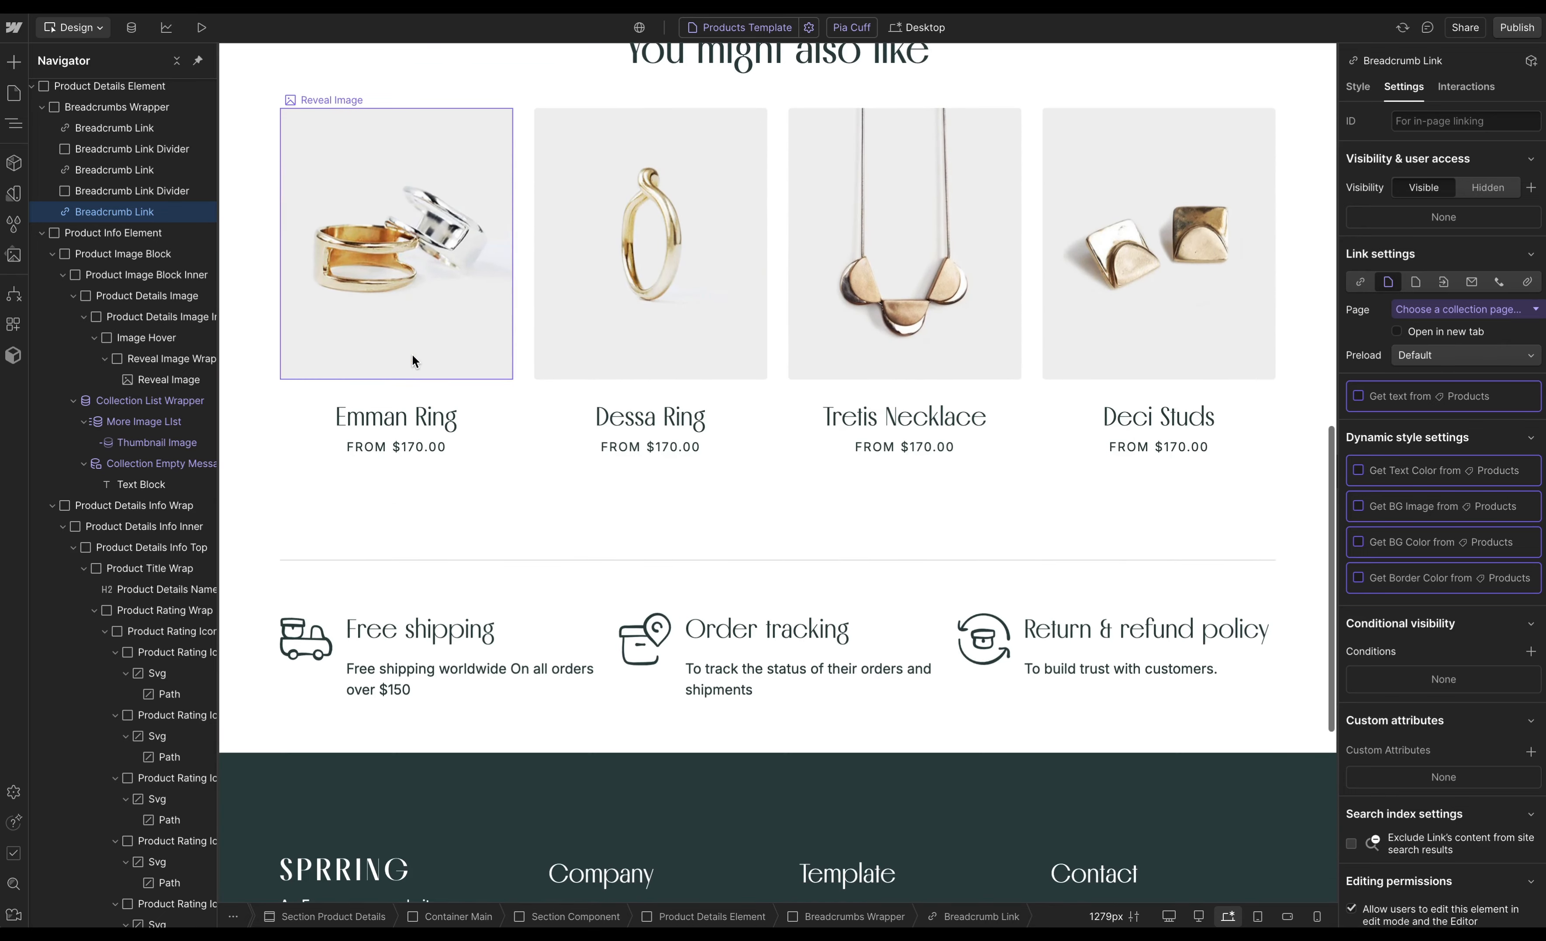
left_click(418, 334)
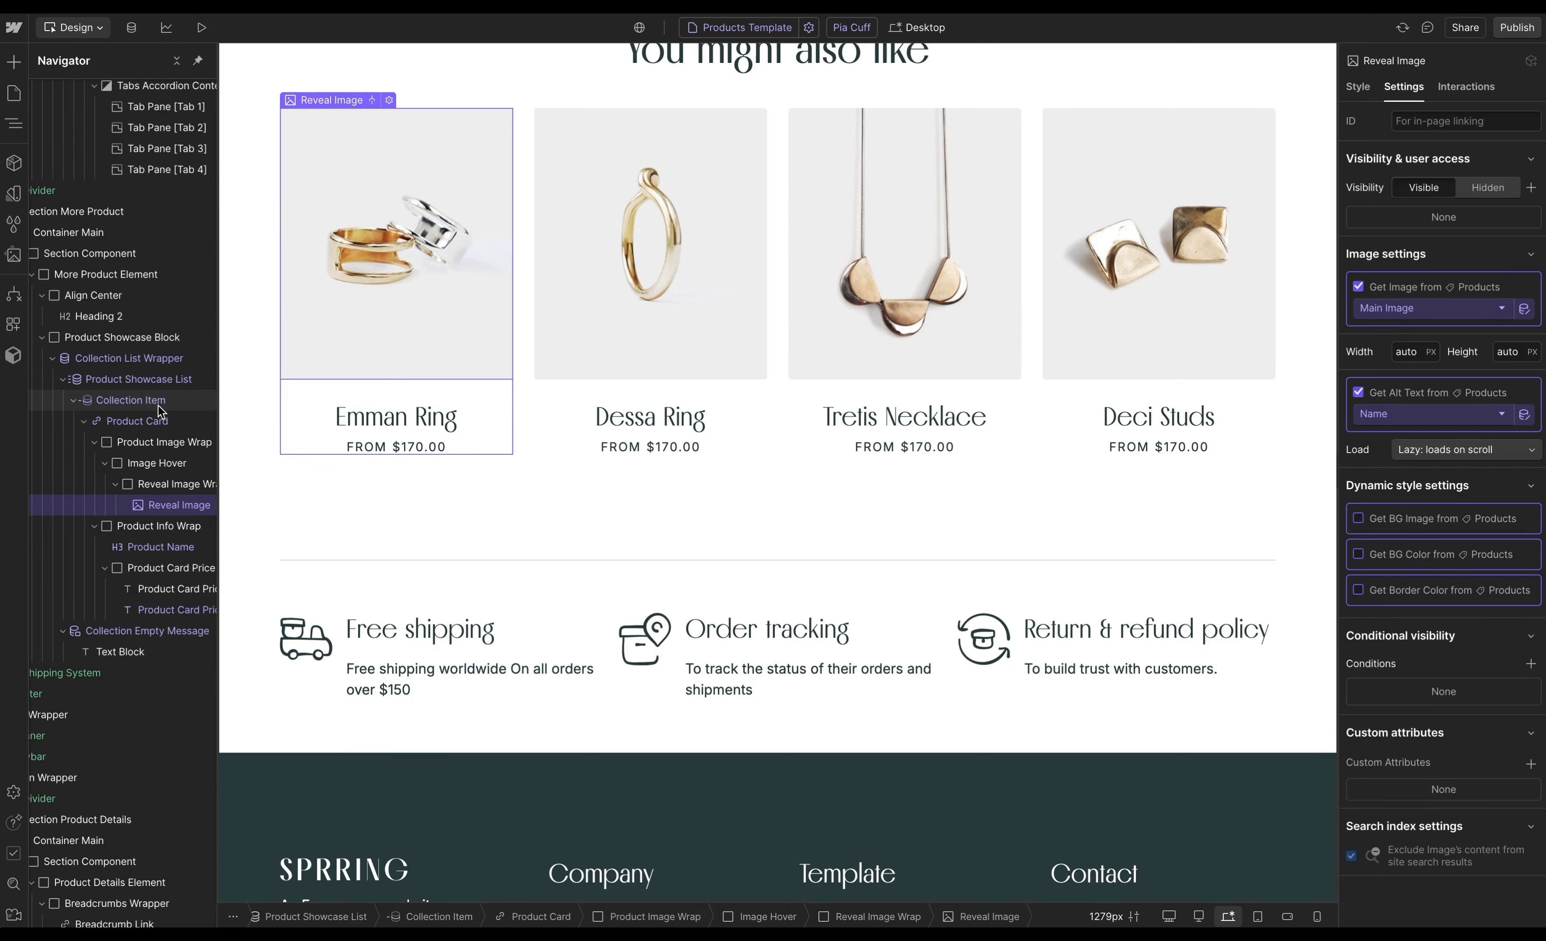
left_click(1358, 288)
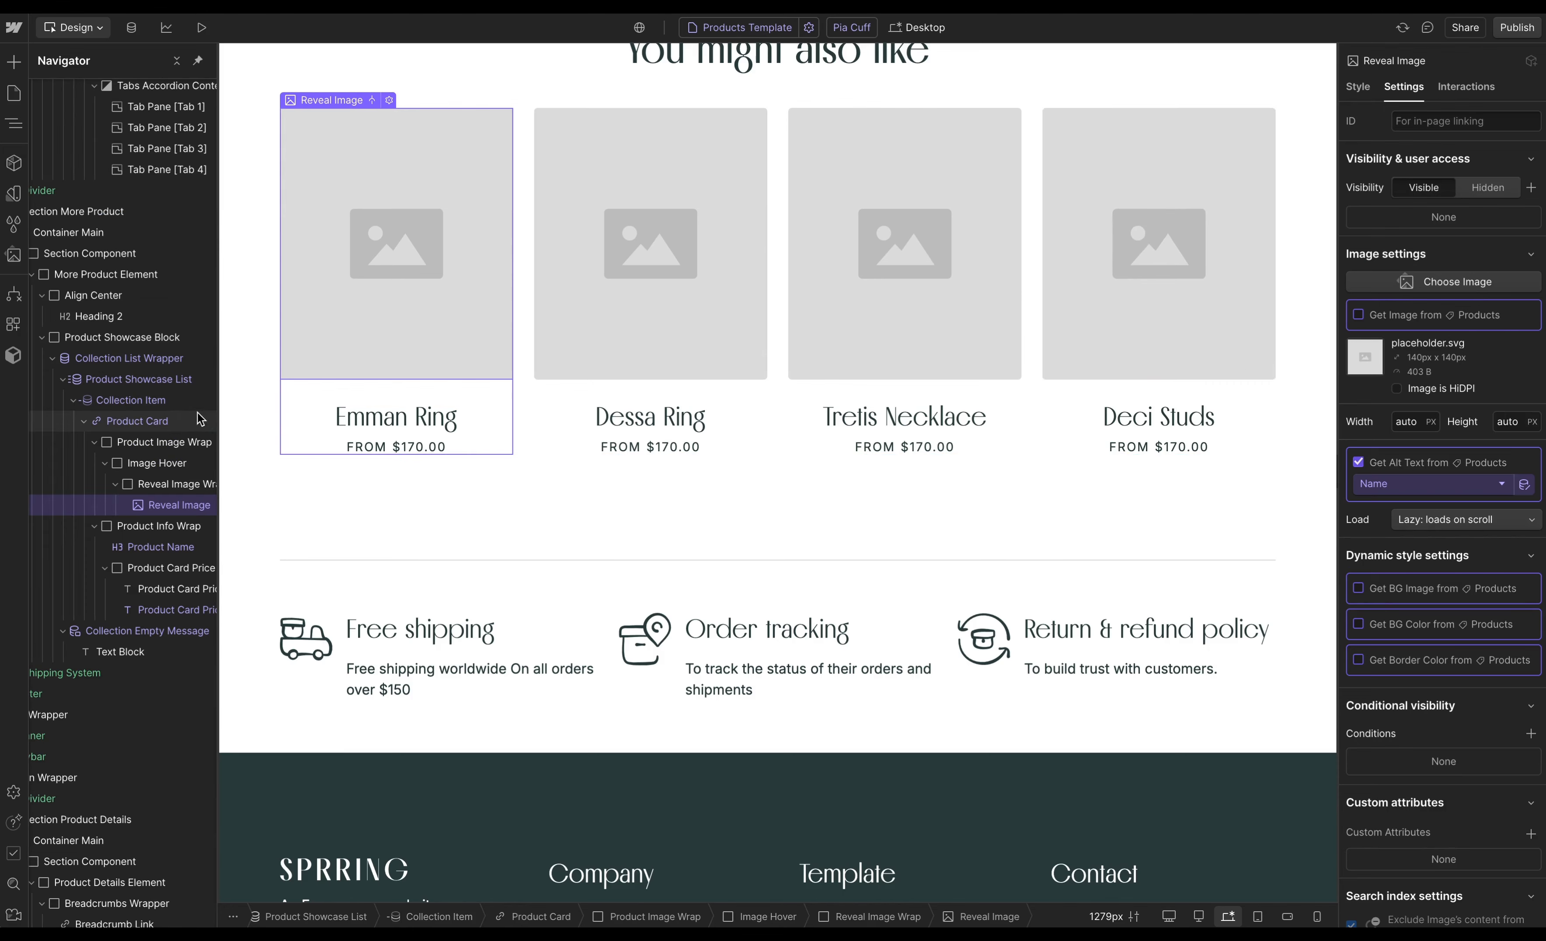
- Remove the Products link binding from the related product card
left_click(200, 420)
left_click(1361, 284)
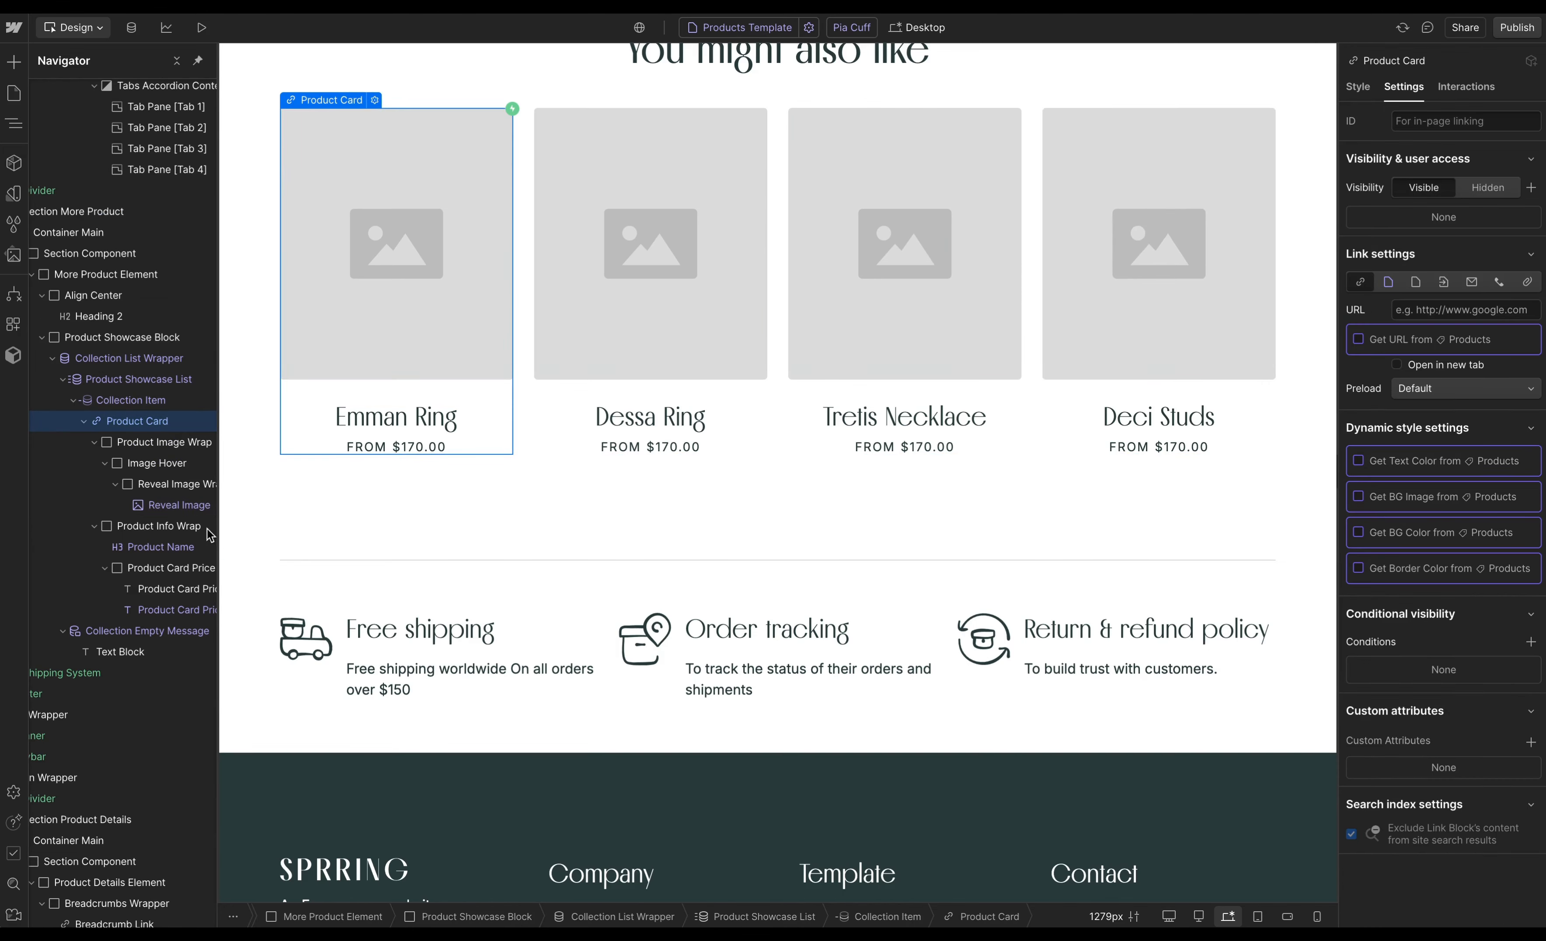
left_click(201, 507)
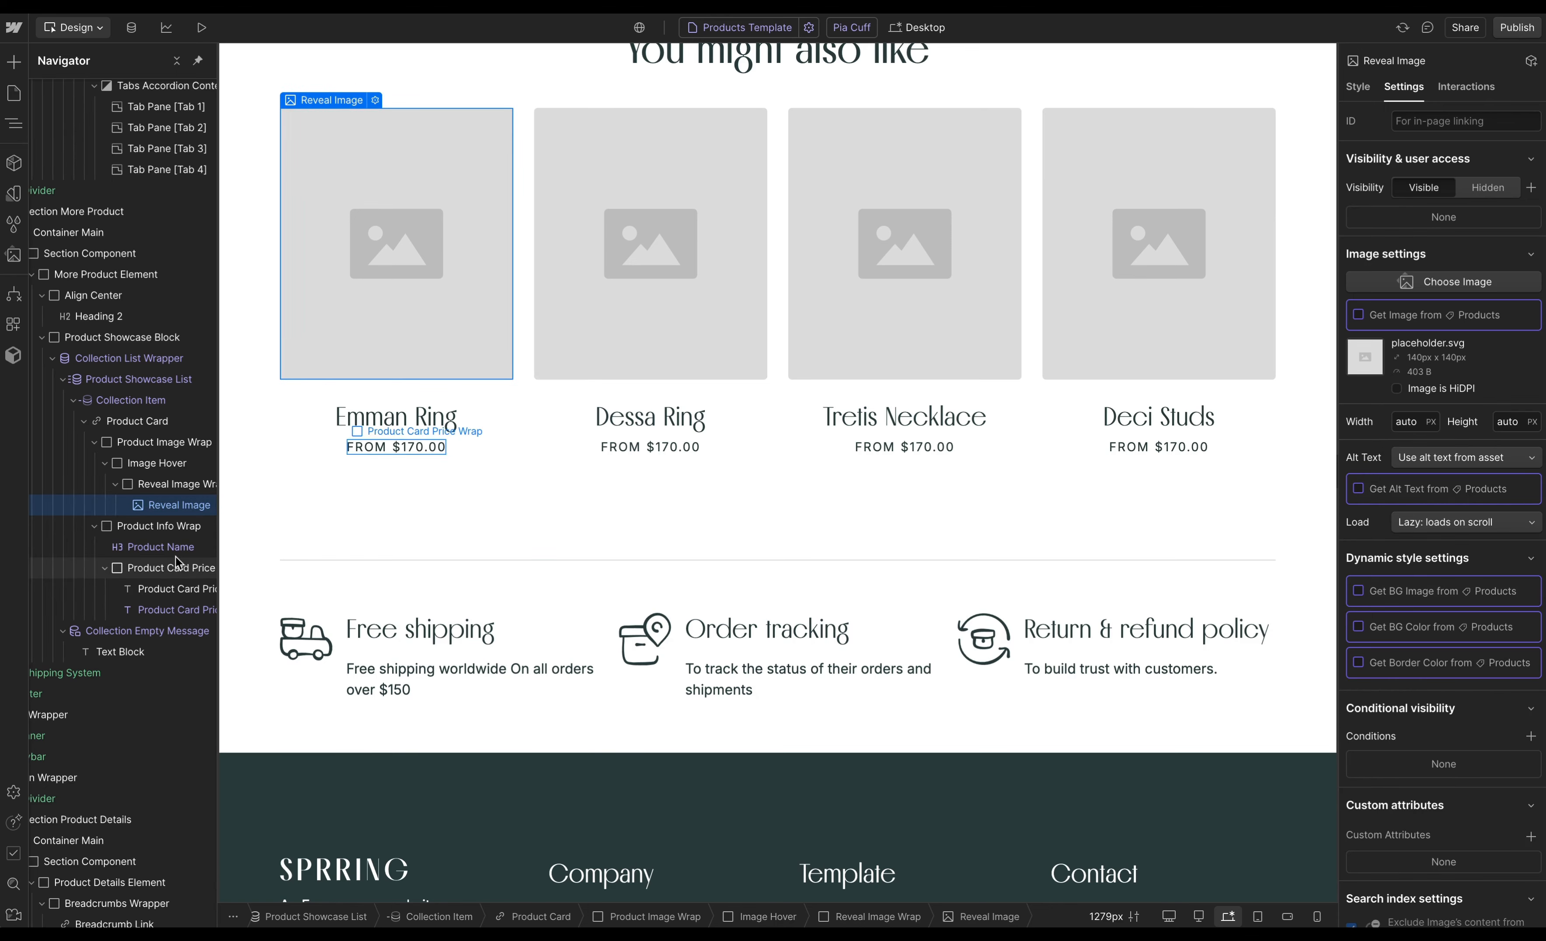
- Disconnect the related product card's name heading text from Products
left_click(396, 417)
left_click(1358, 314)
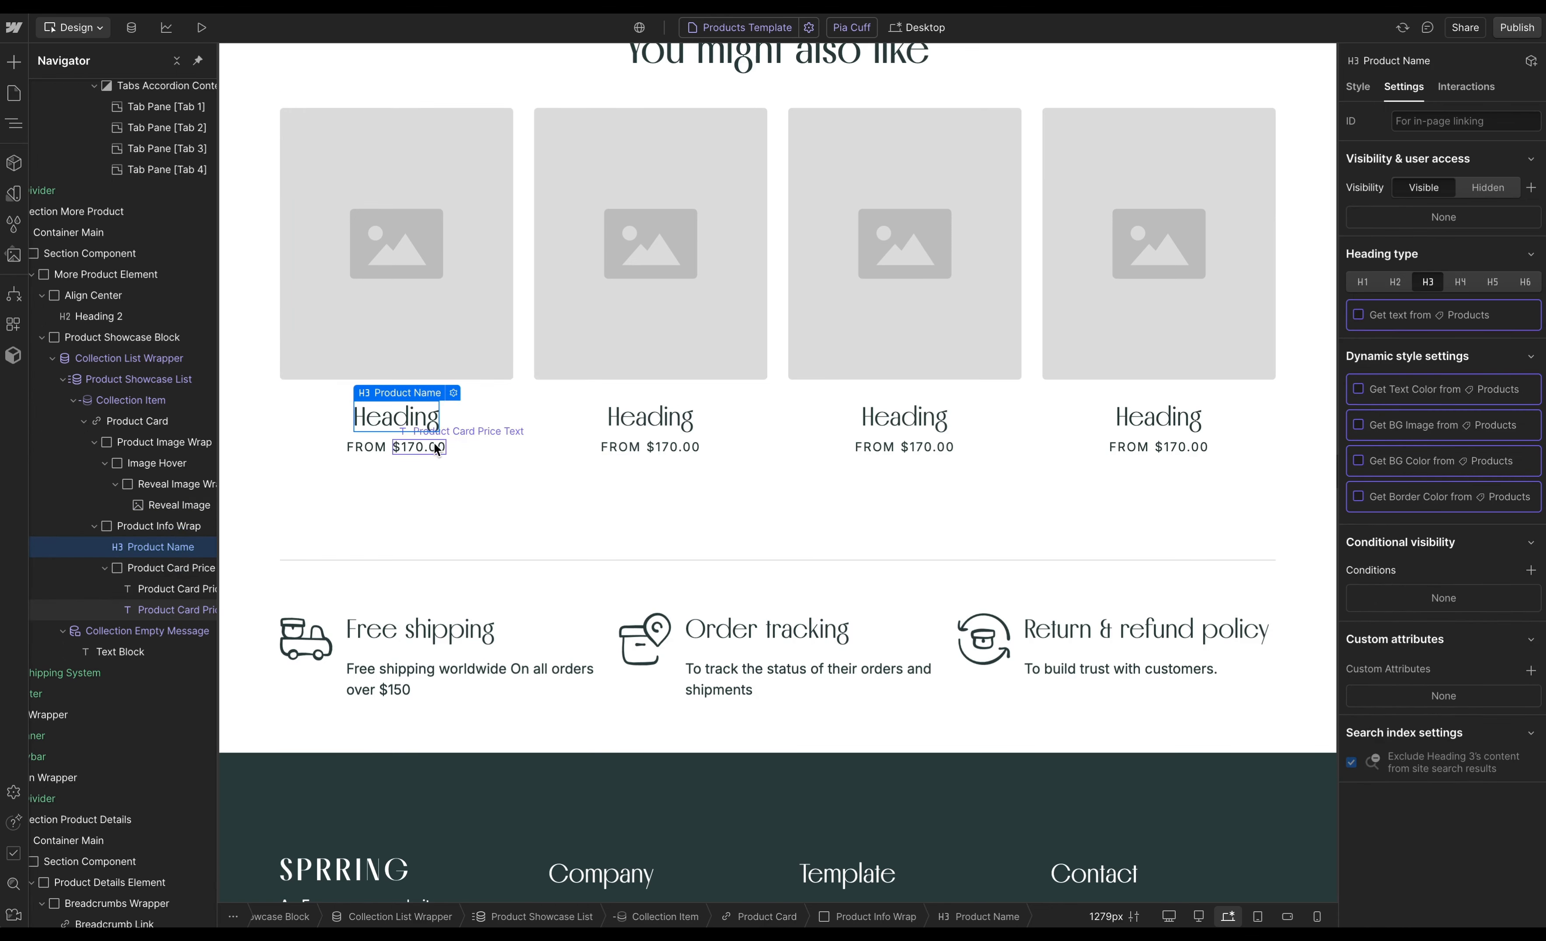
- Disconnect the related product card's price text from Products
left_click(419, 446)
left_click(1358, 287)
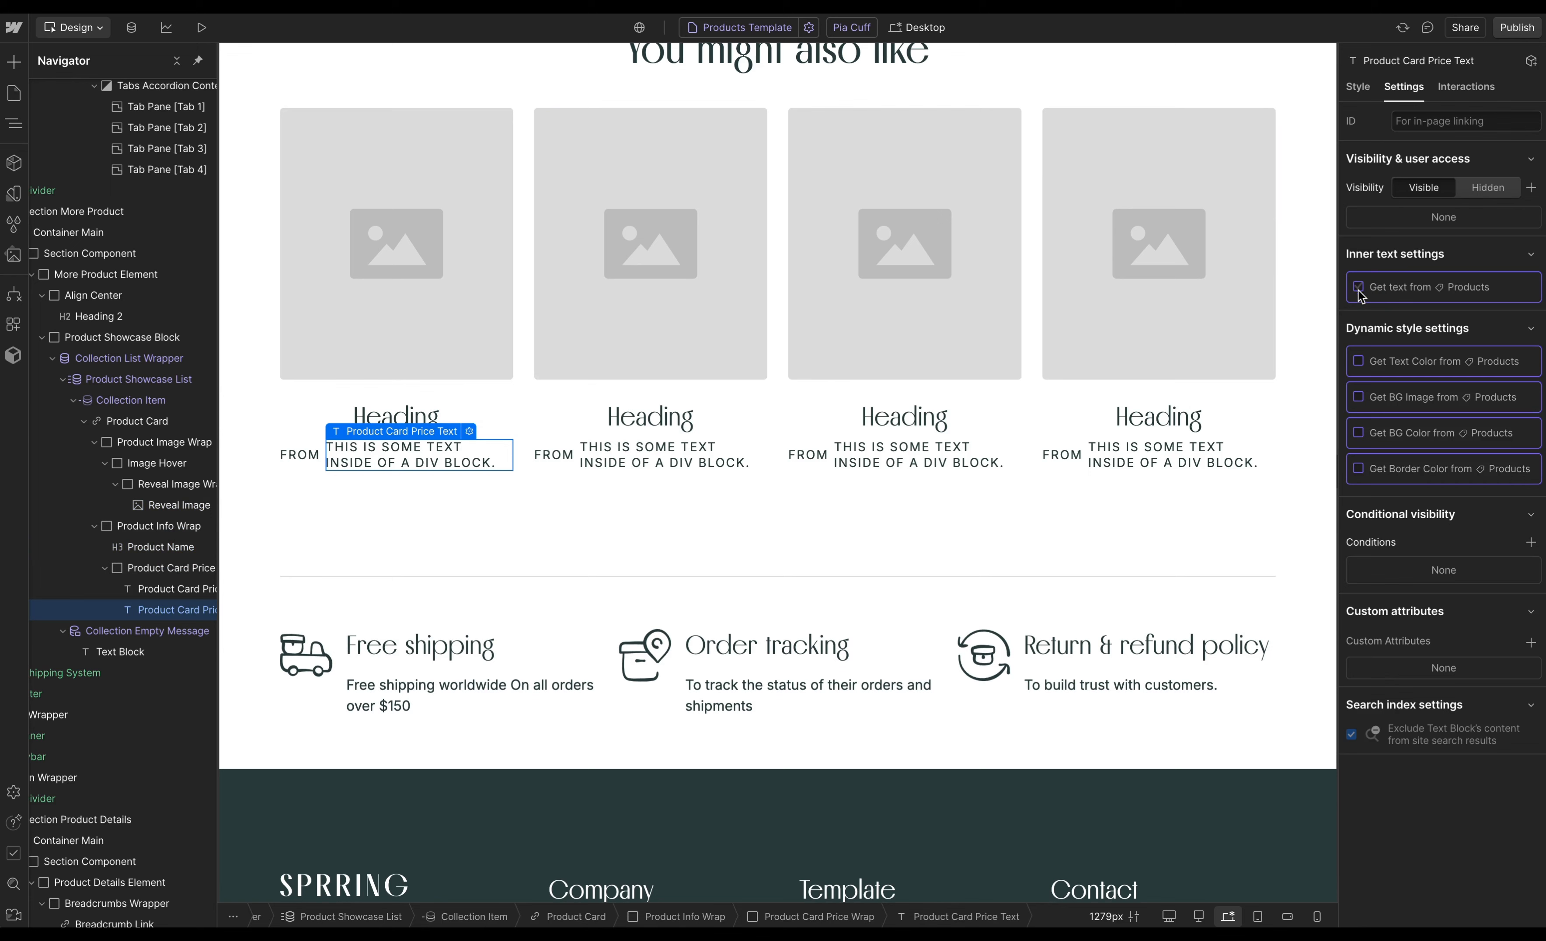
- Set the Product Showcase List collection source to None
left_click(168, 379)
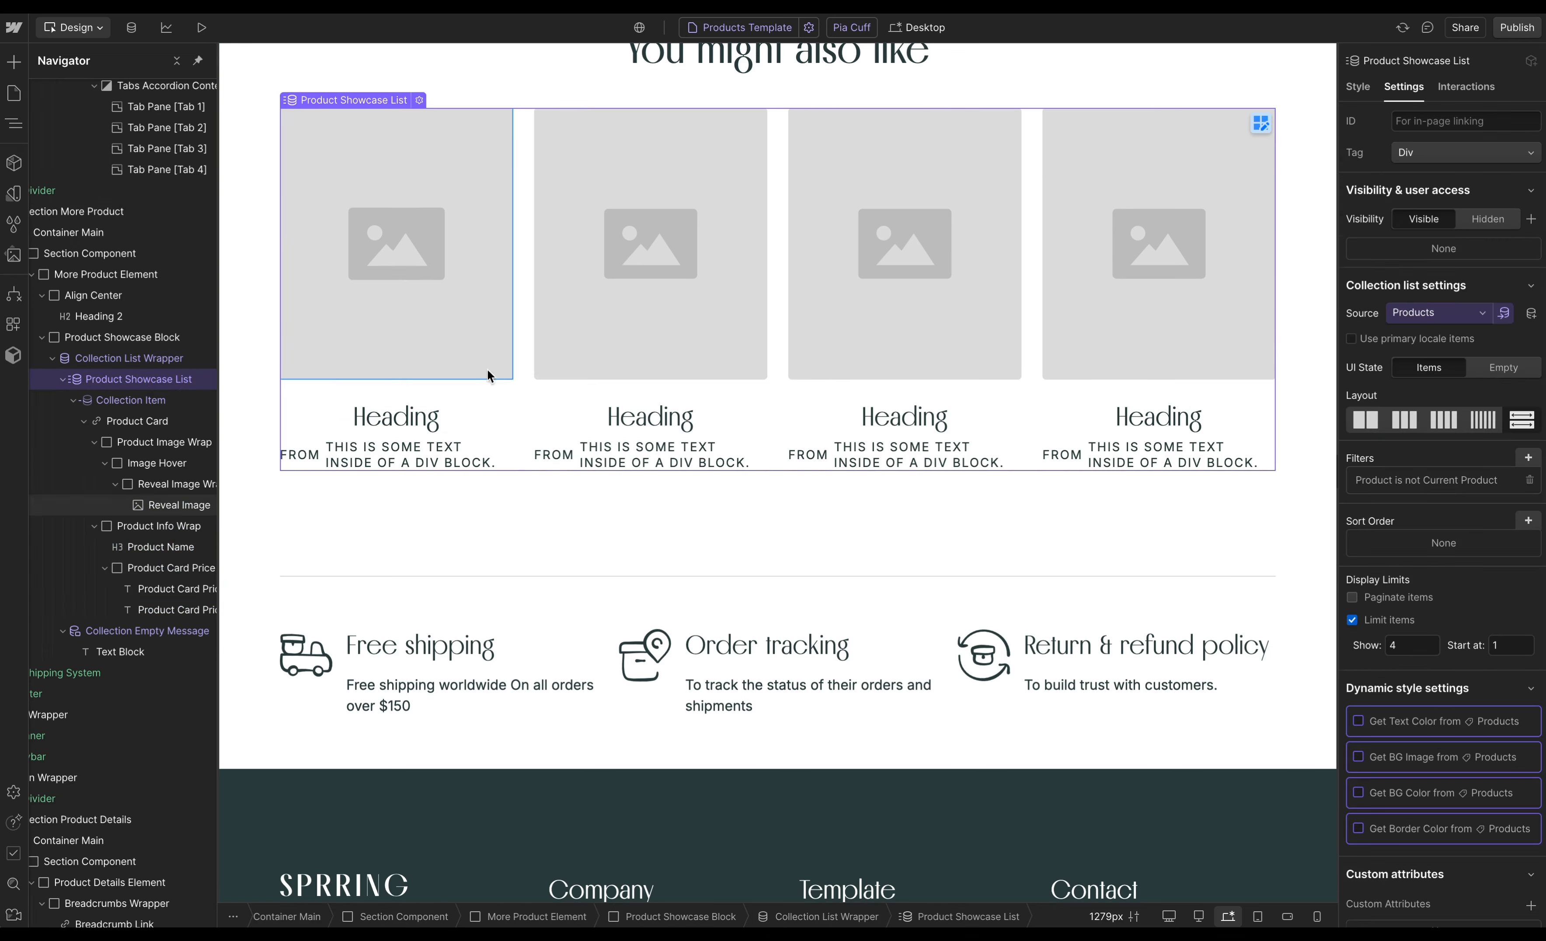
left_click(1426, 313)
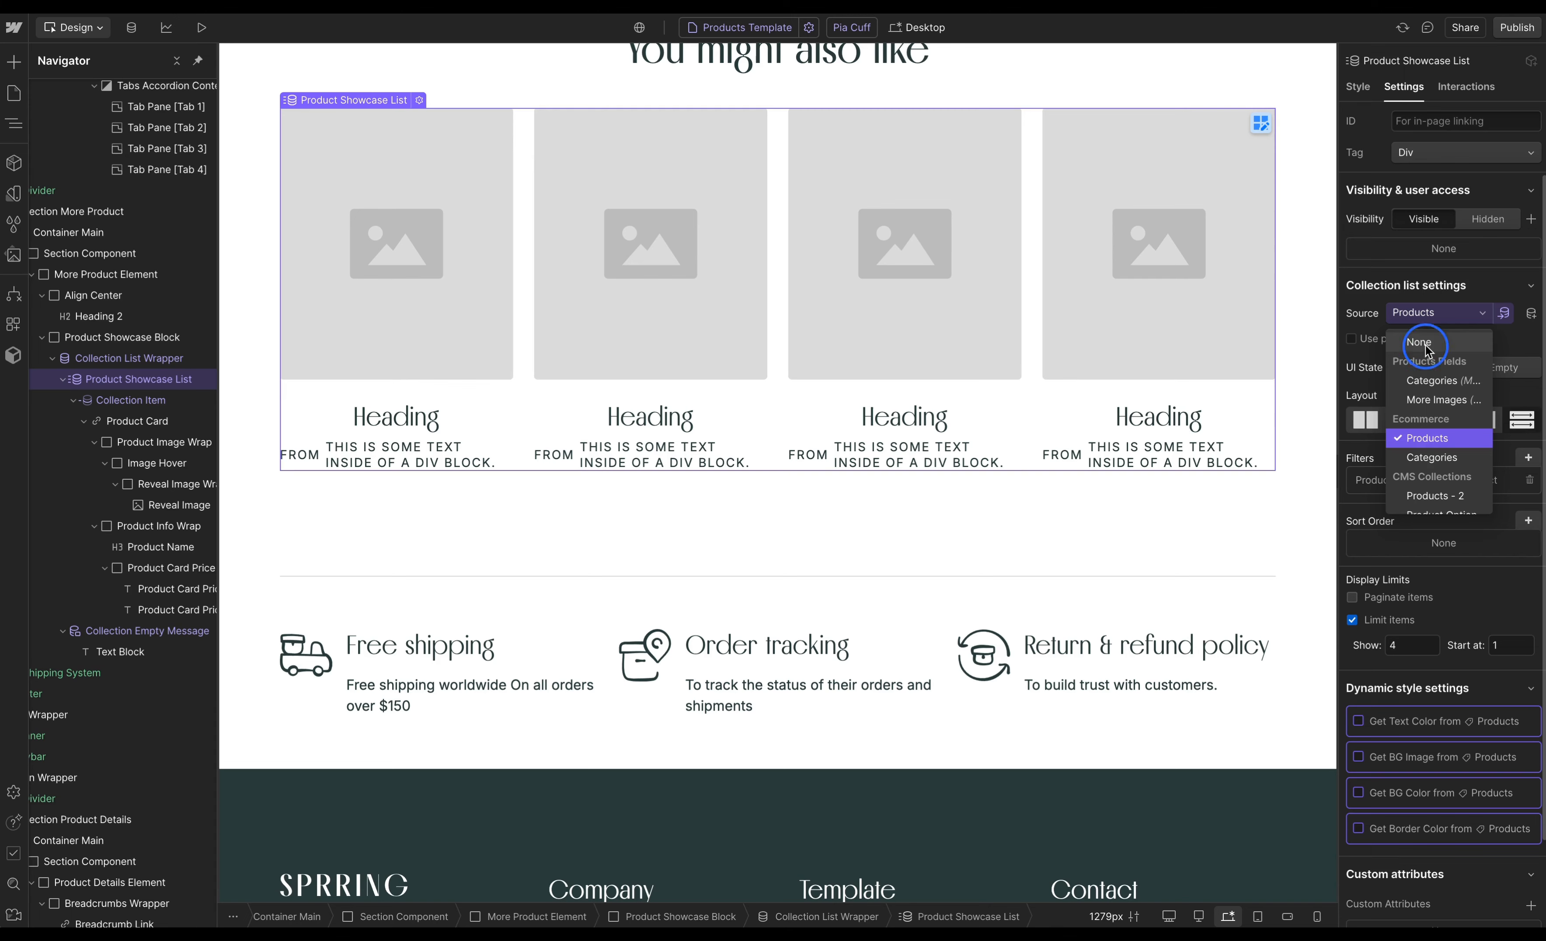
left_click(1425, 344)
scroll(1134, 444, "down", 1)
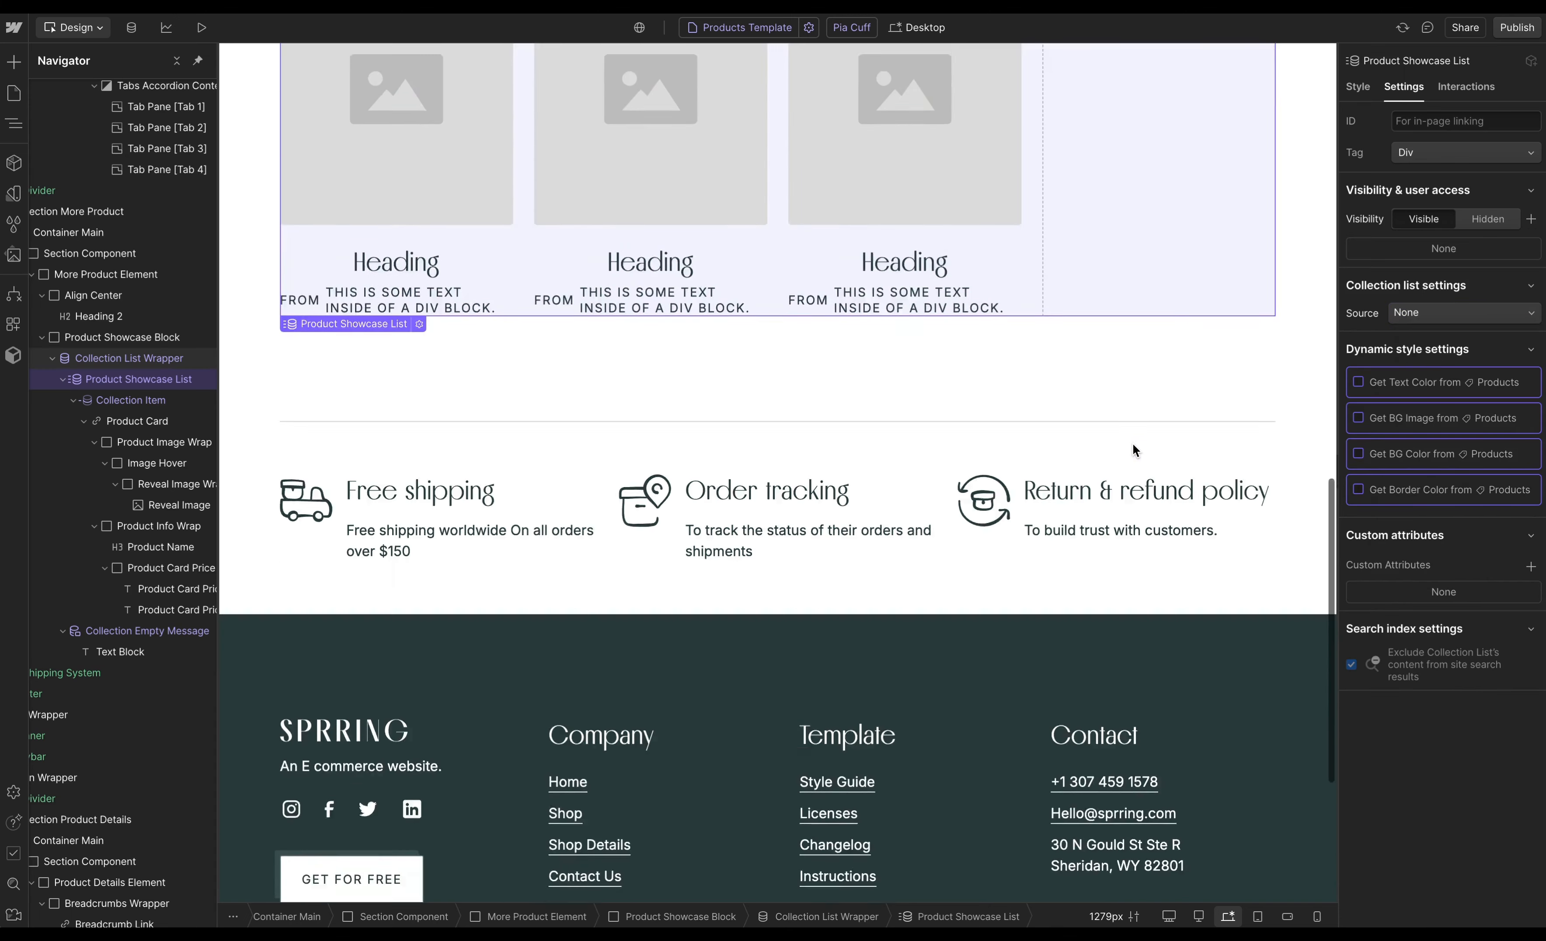
- Copy the Page Wrapper and open the Products - 2 Template page
left_click(79, 111)
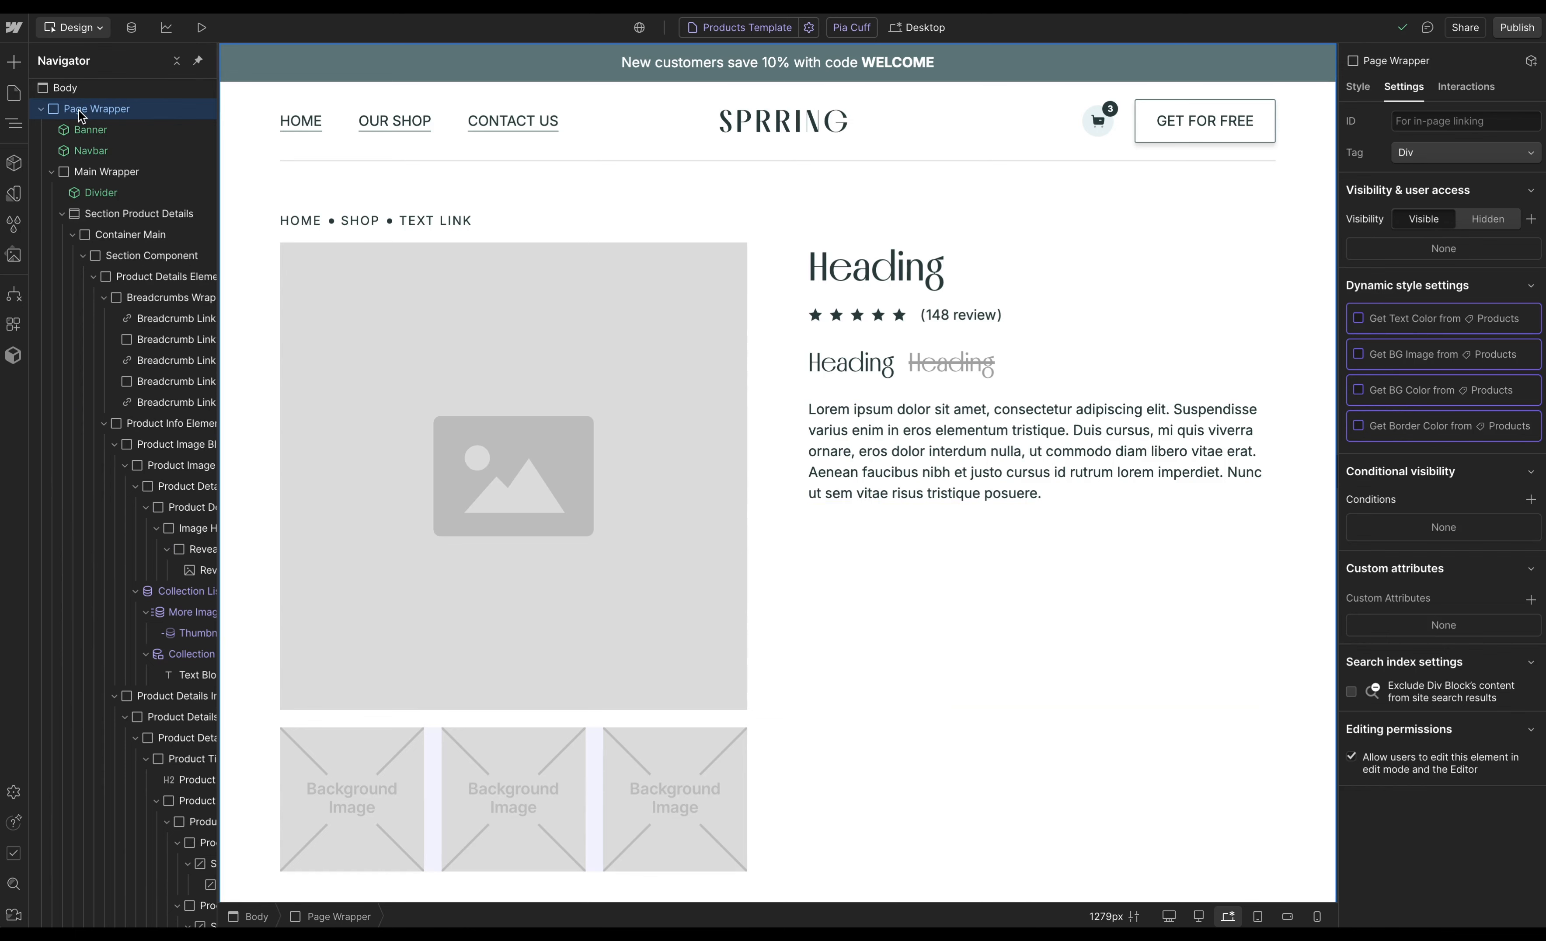
left_click(15, 95)
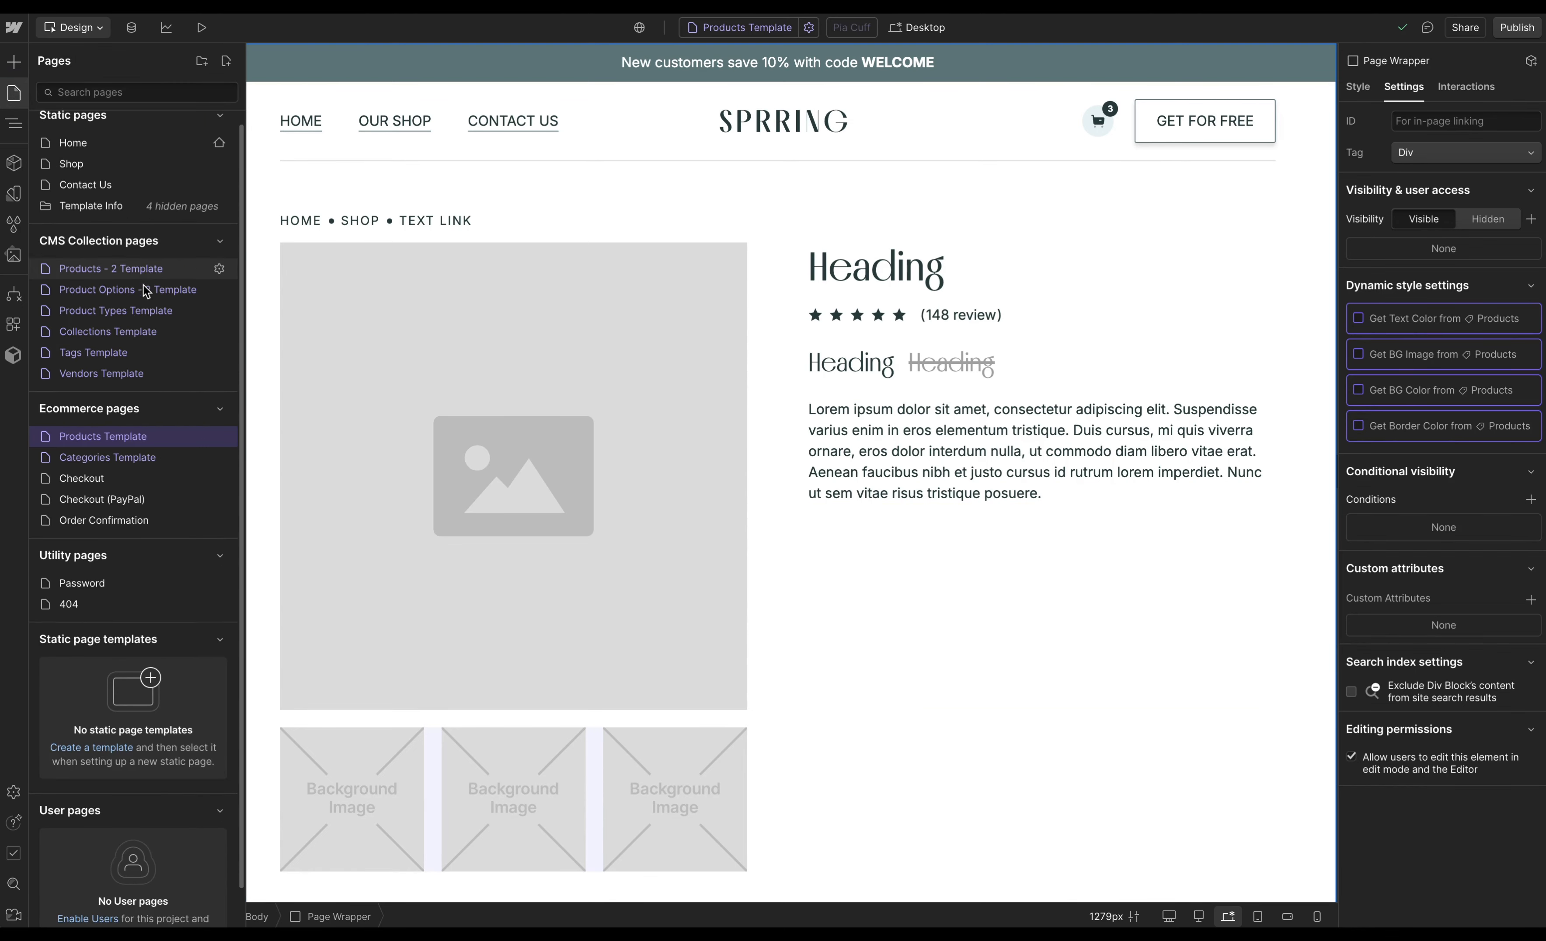
left_click(150, 282)
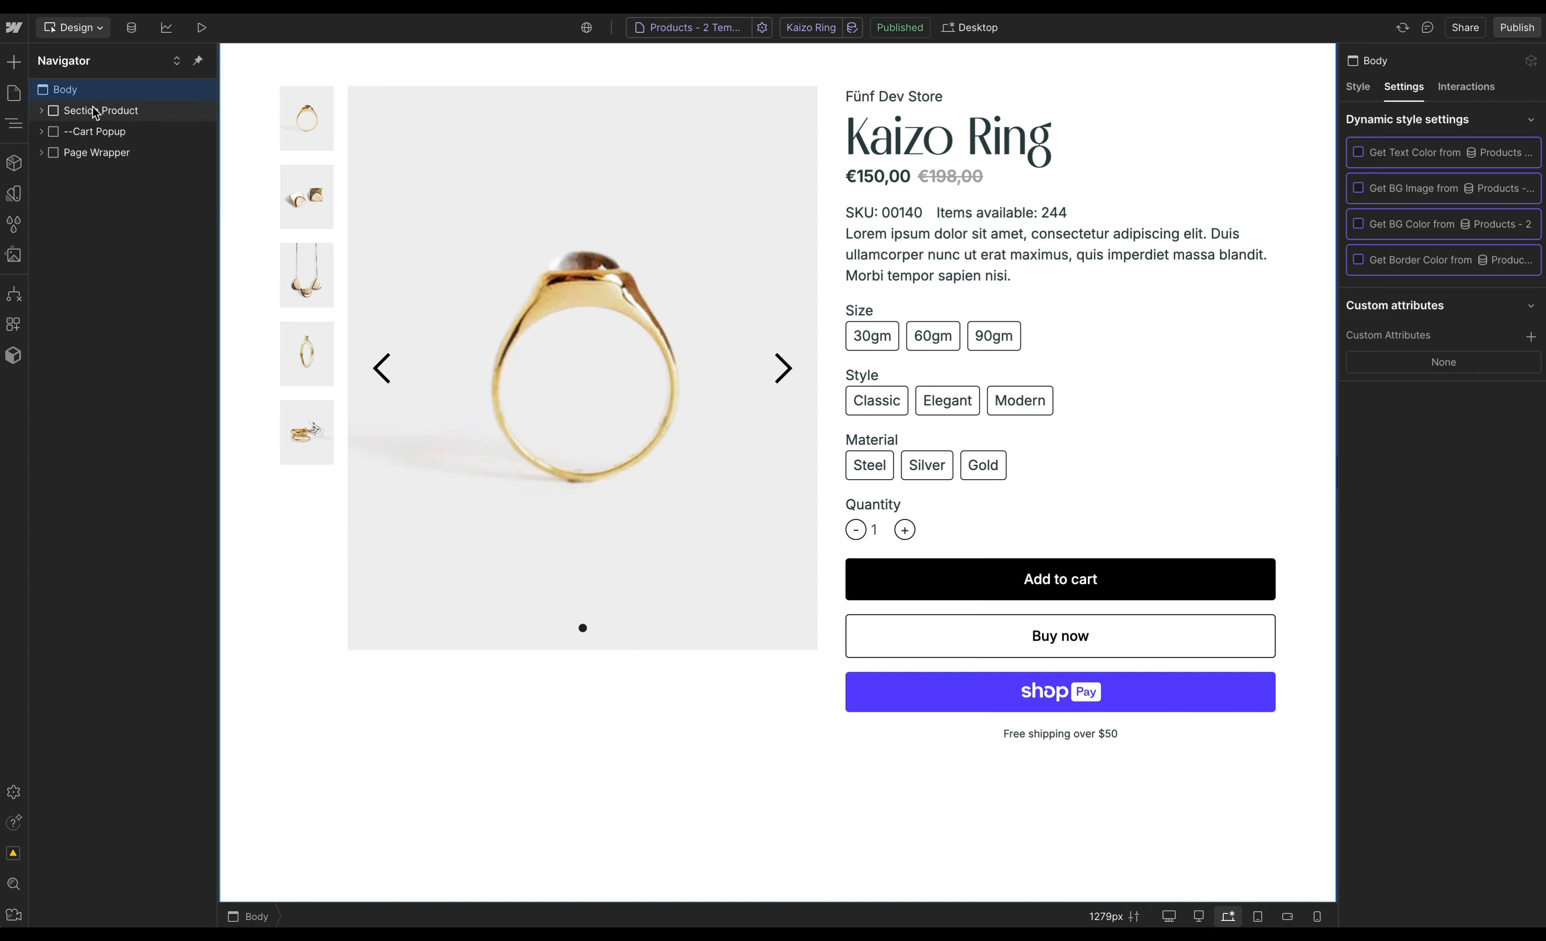
- Move the pasted Page Wrapper to the top of the Body, above Section Product
left_click(96, 153)
scroll(1020, 520, "down", 16)
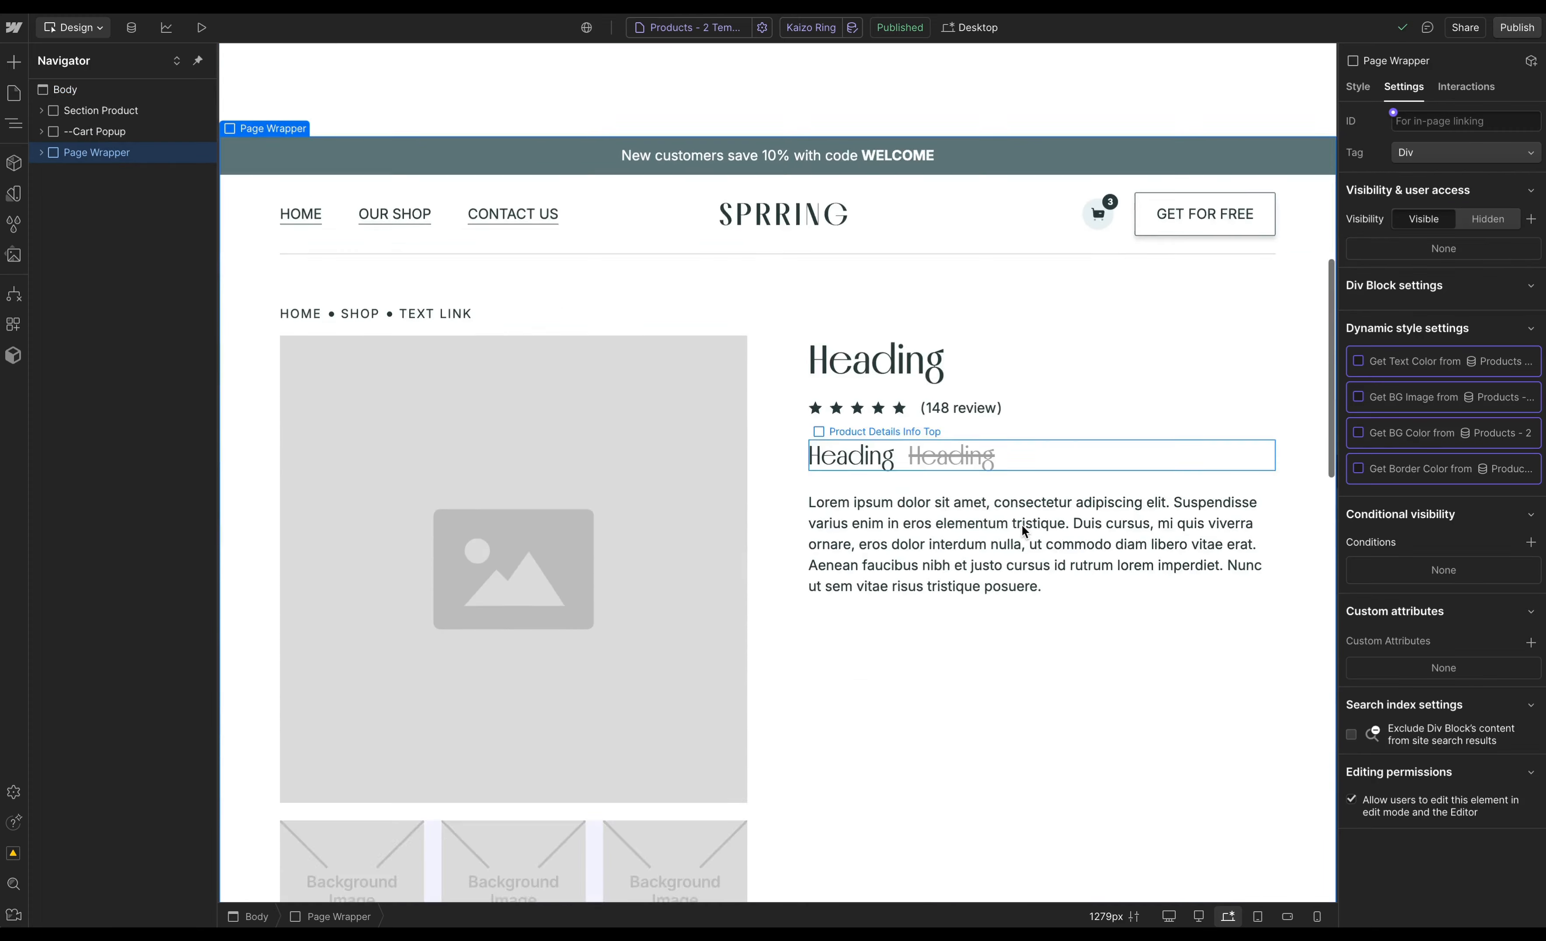
scroll(1019, 515, "up", 20)
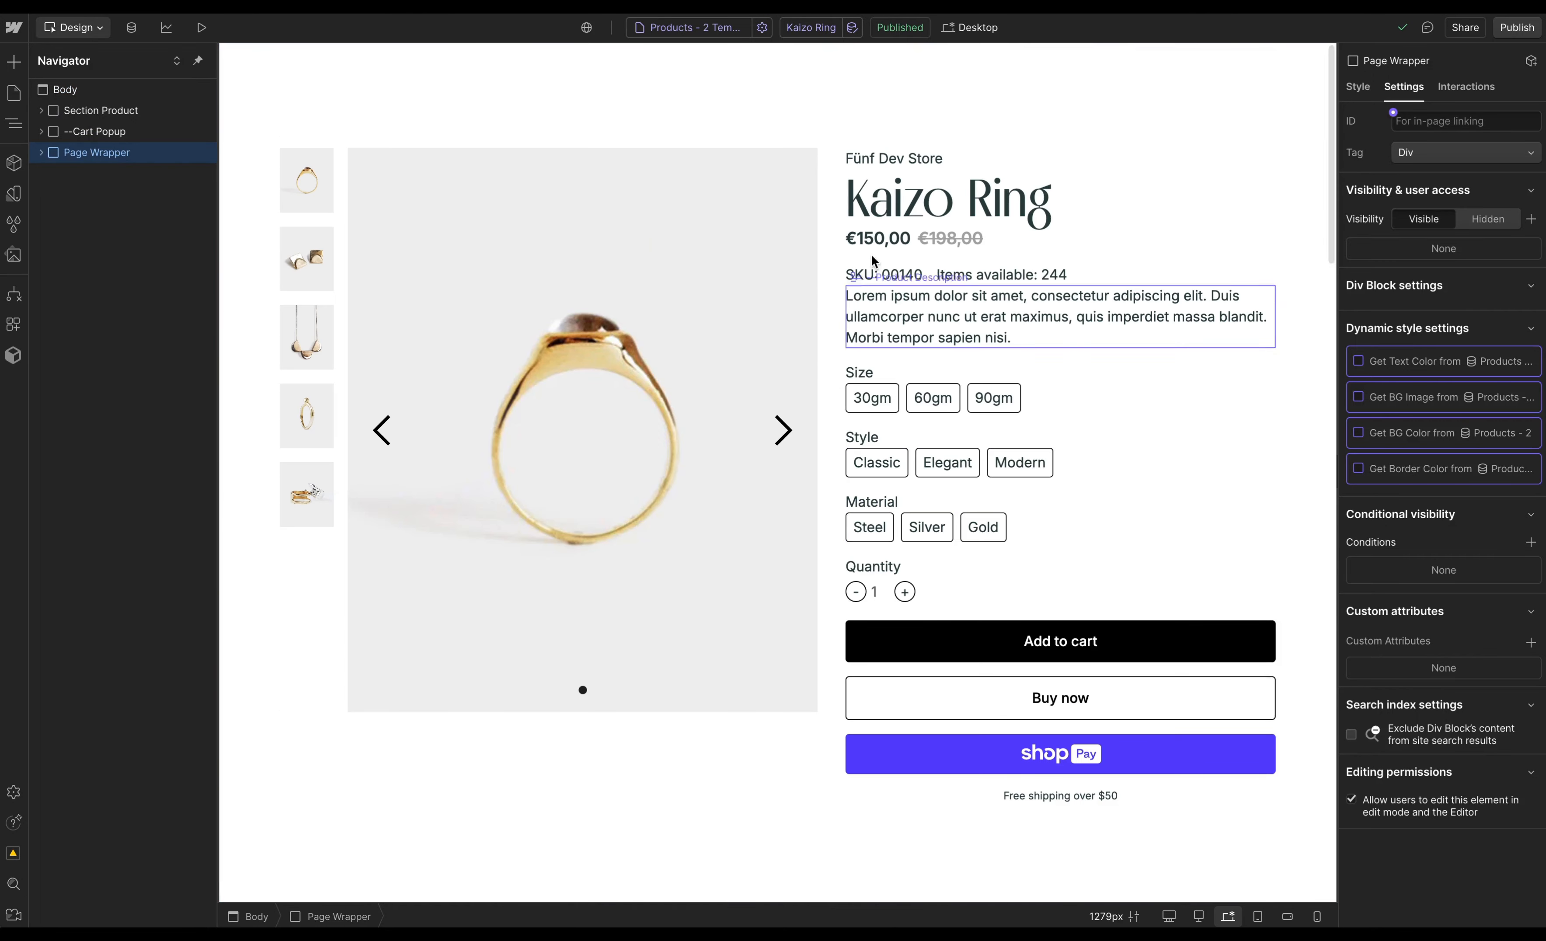
left_click_drag(89, 153, 87, 105)
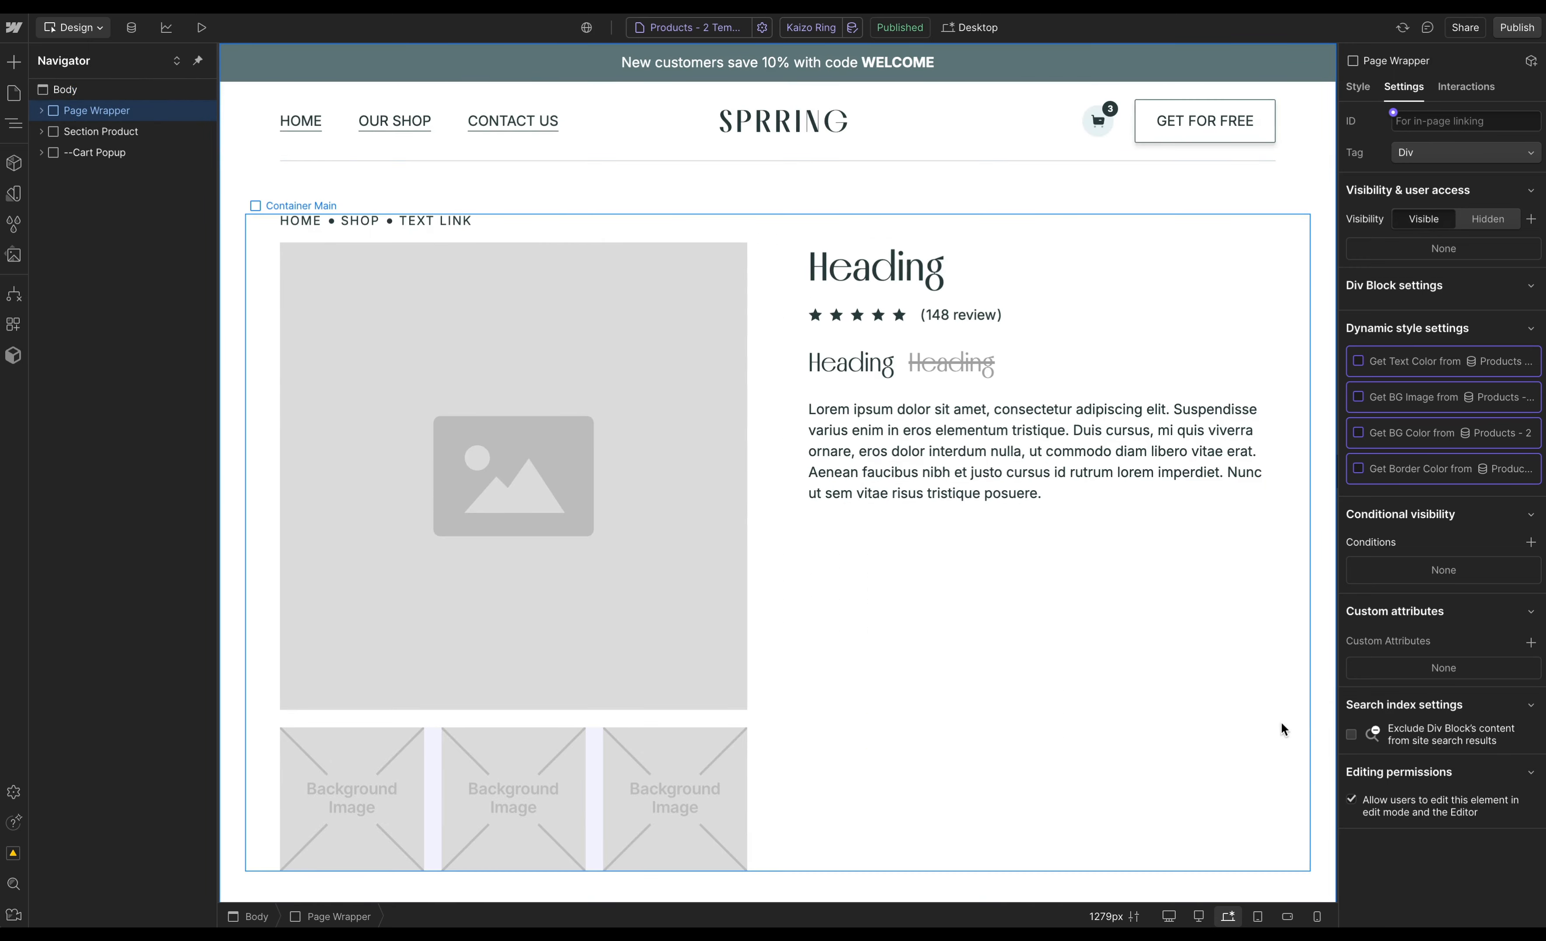
- Open the Shopyflow app and convert the Product Details Element into a Product Container
left_click(16, 321)
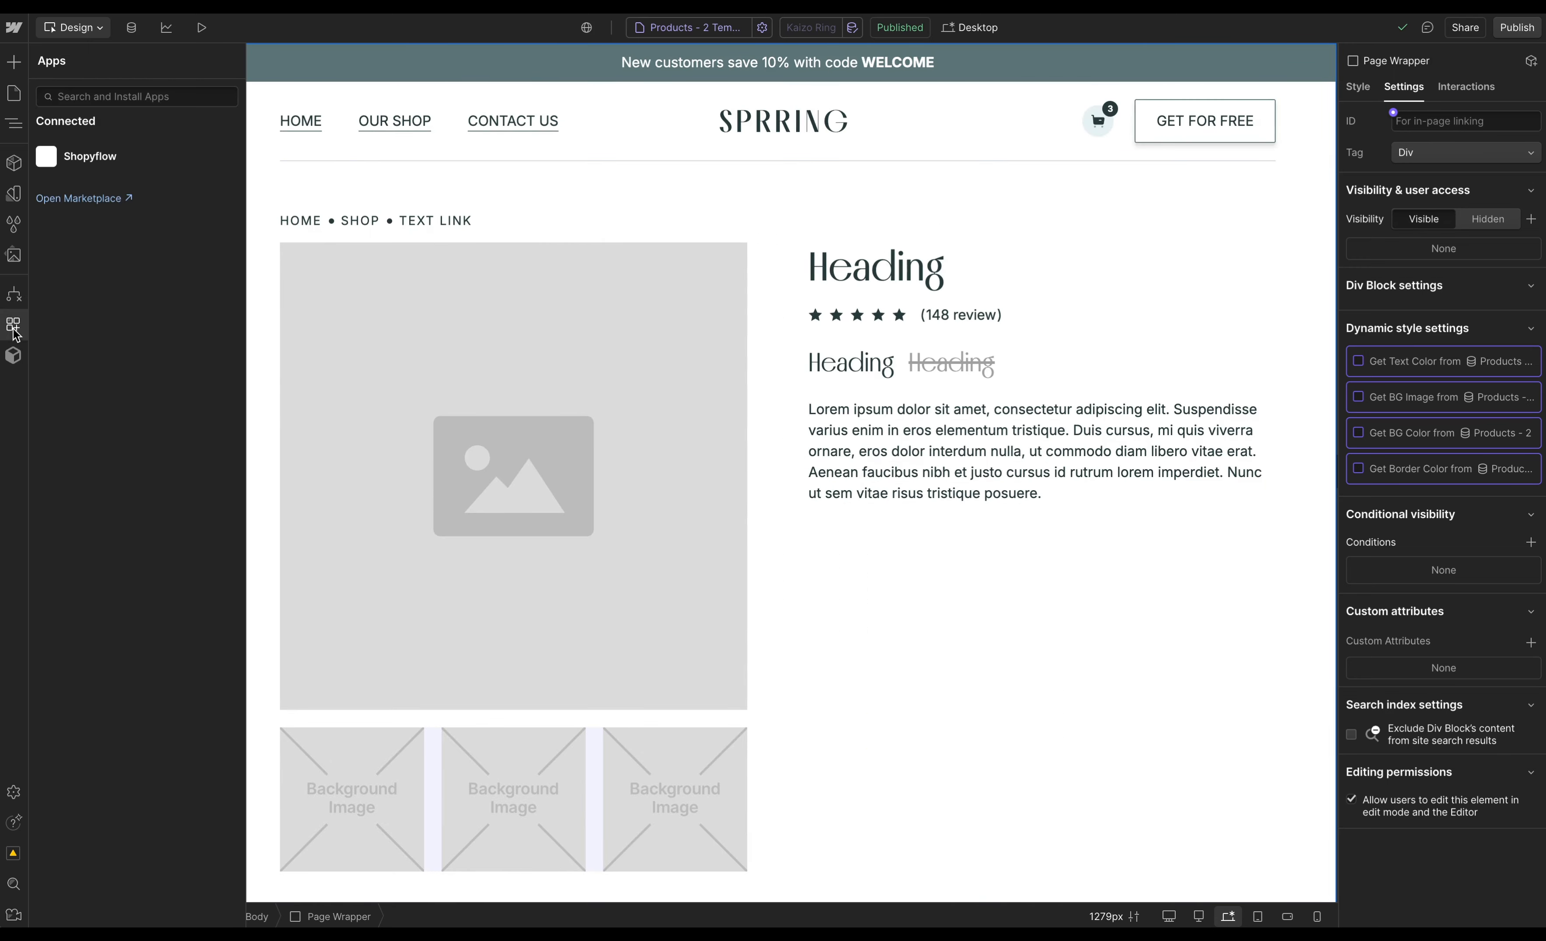
left_click(201, 161)
left_click_drag(837, 275, 443, 299)
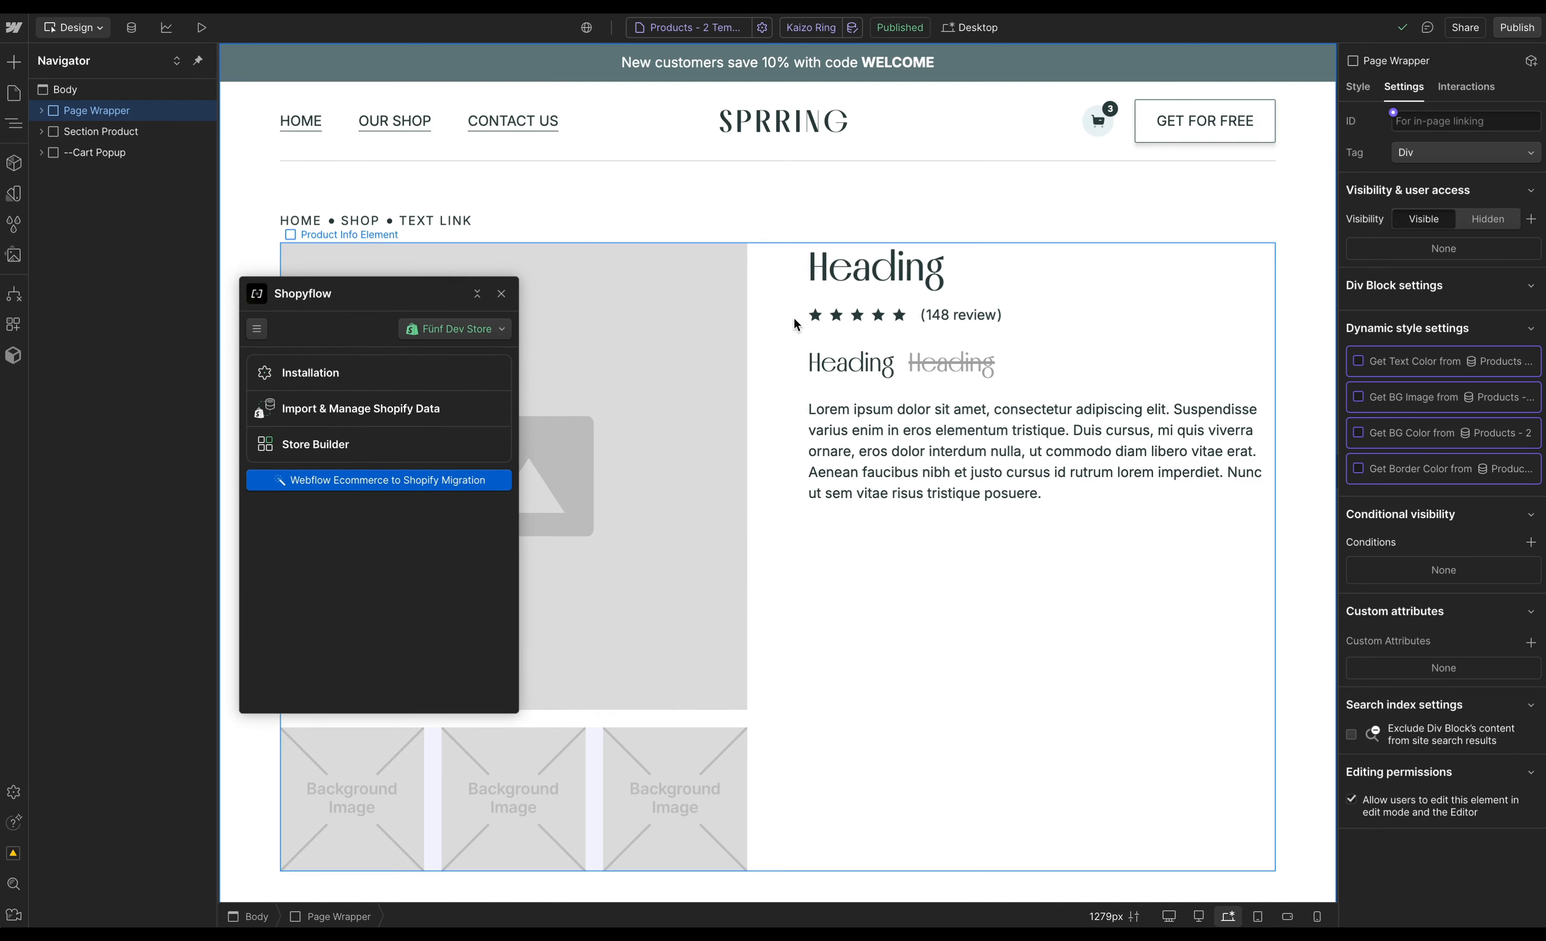
left_click(776, 324)
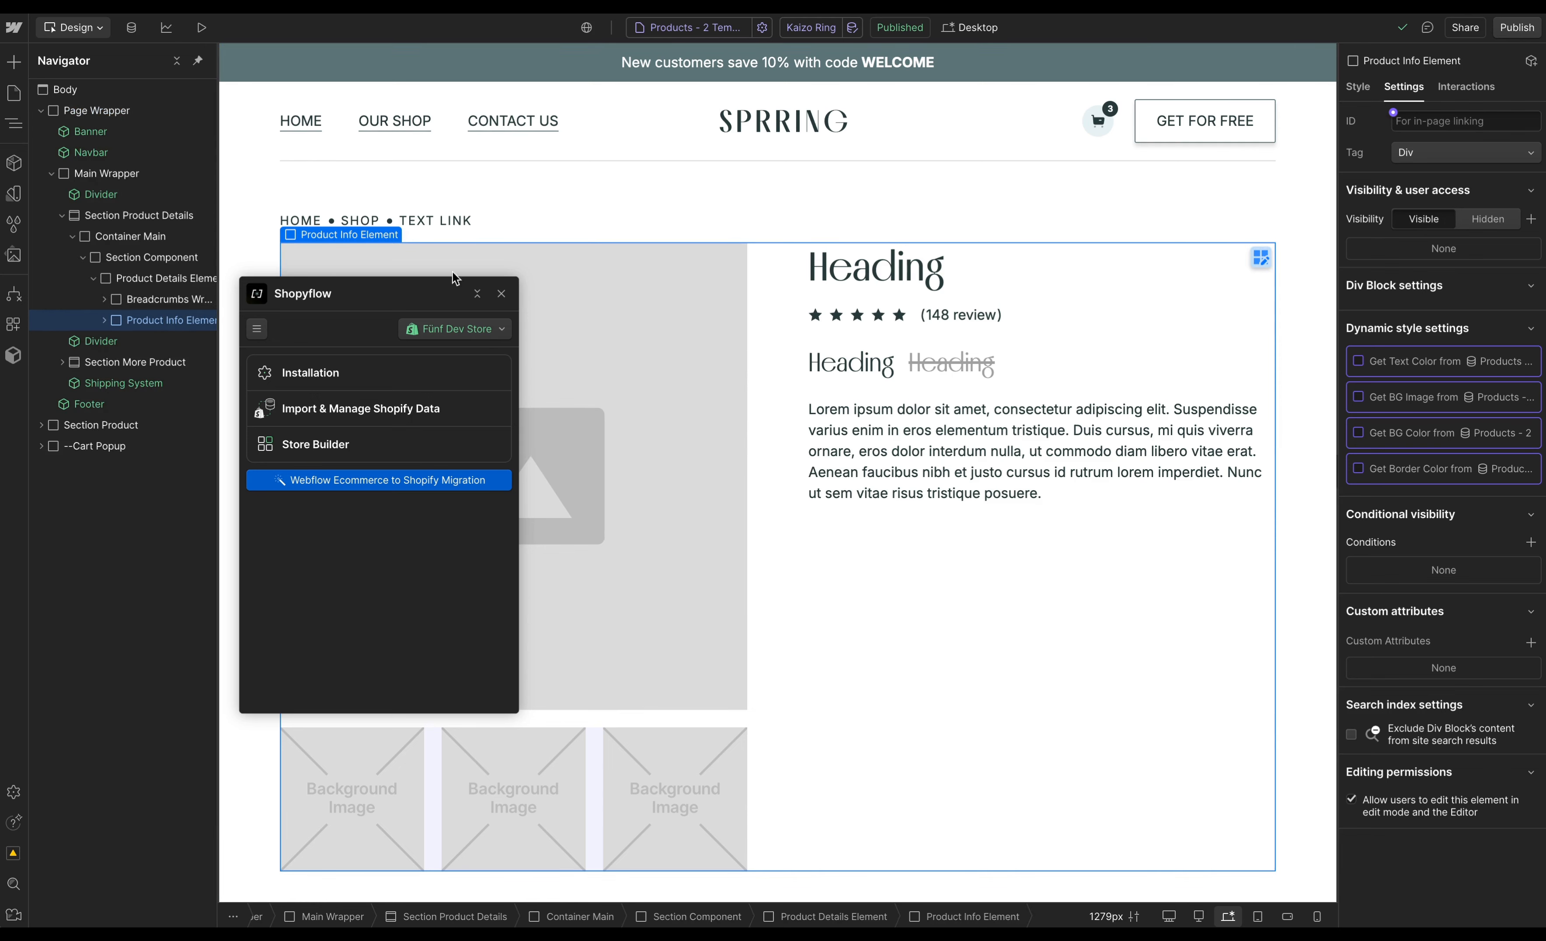
left_click(176, 282)
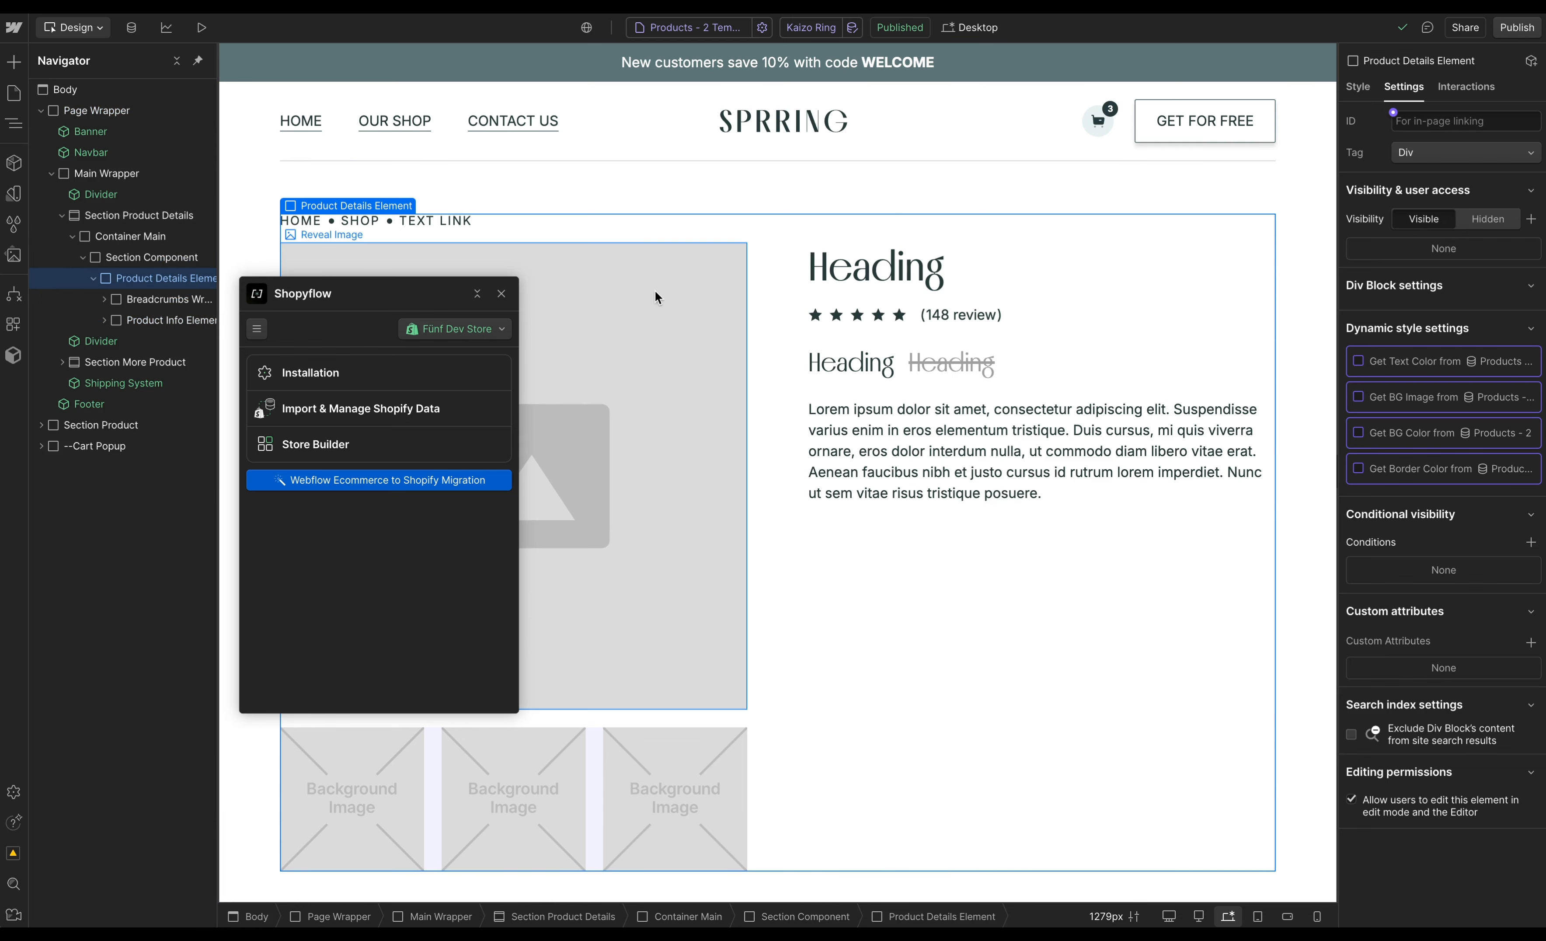
left_click(400, 444)
left_click(443, 367)
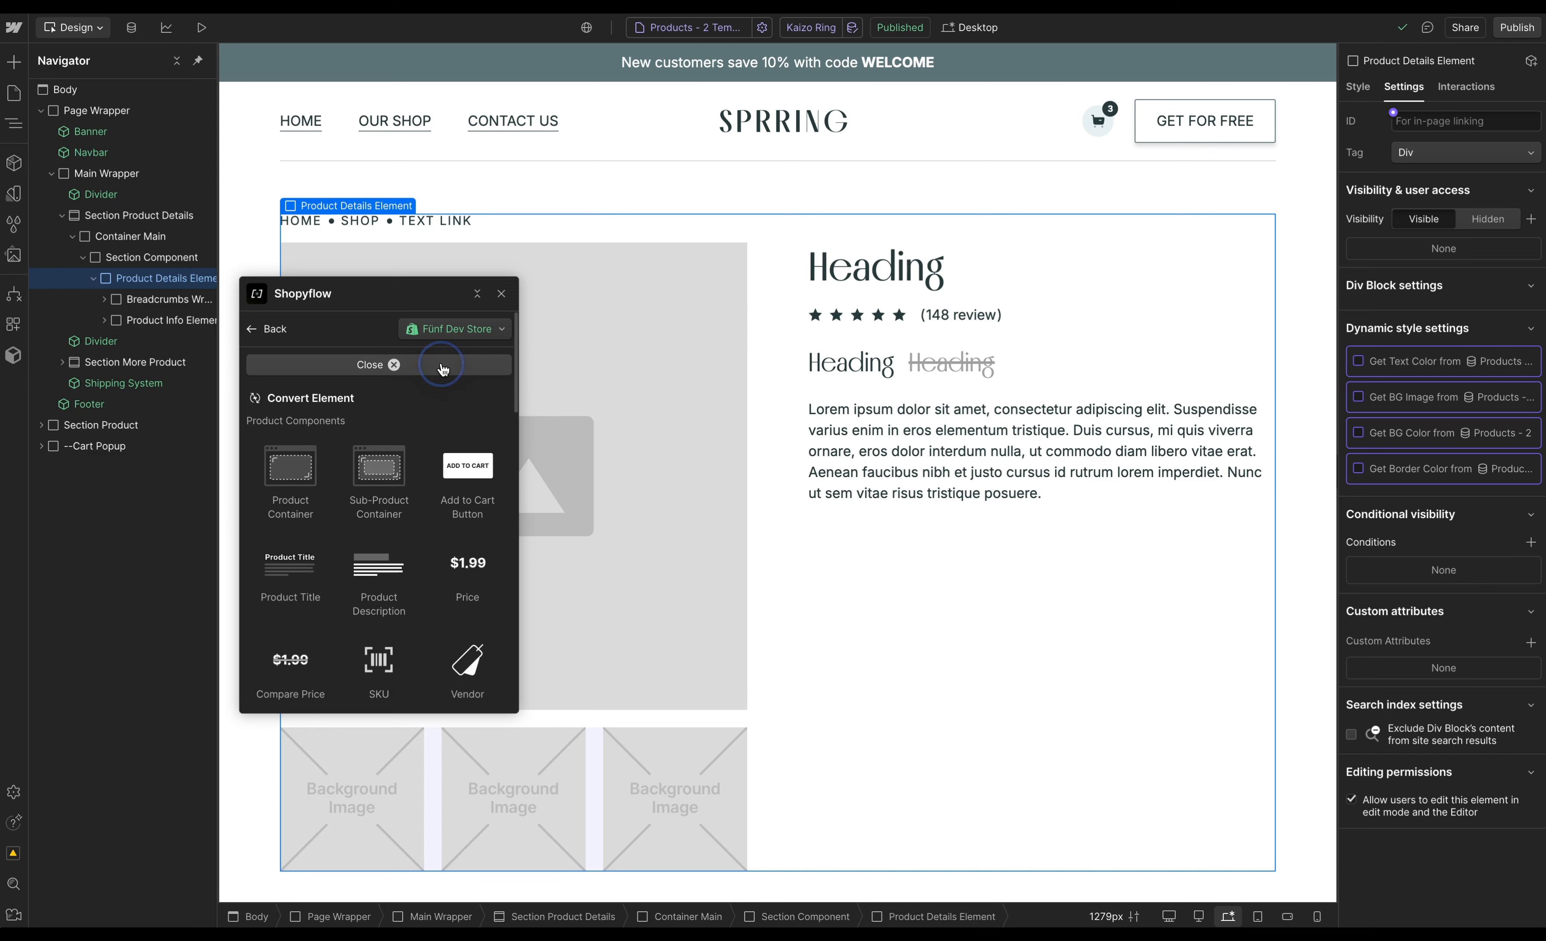
left_click(300, 472)
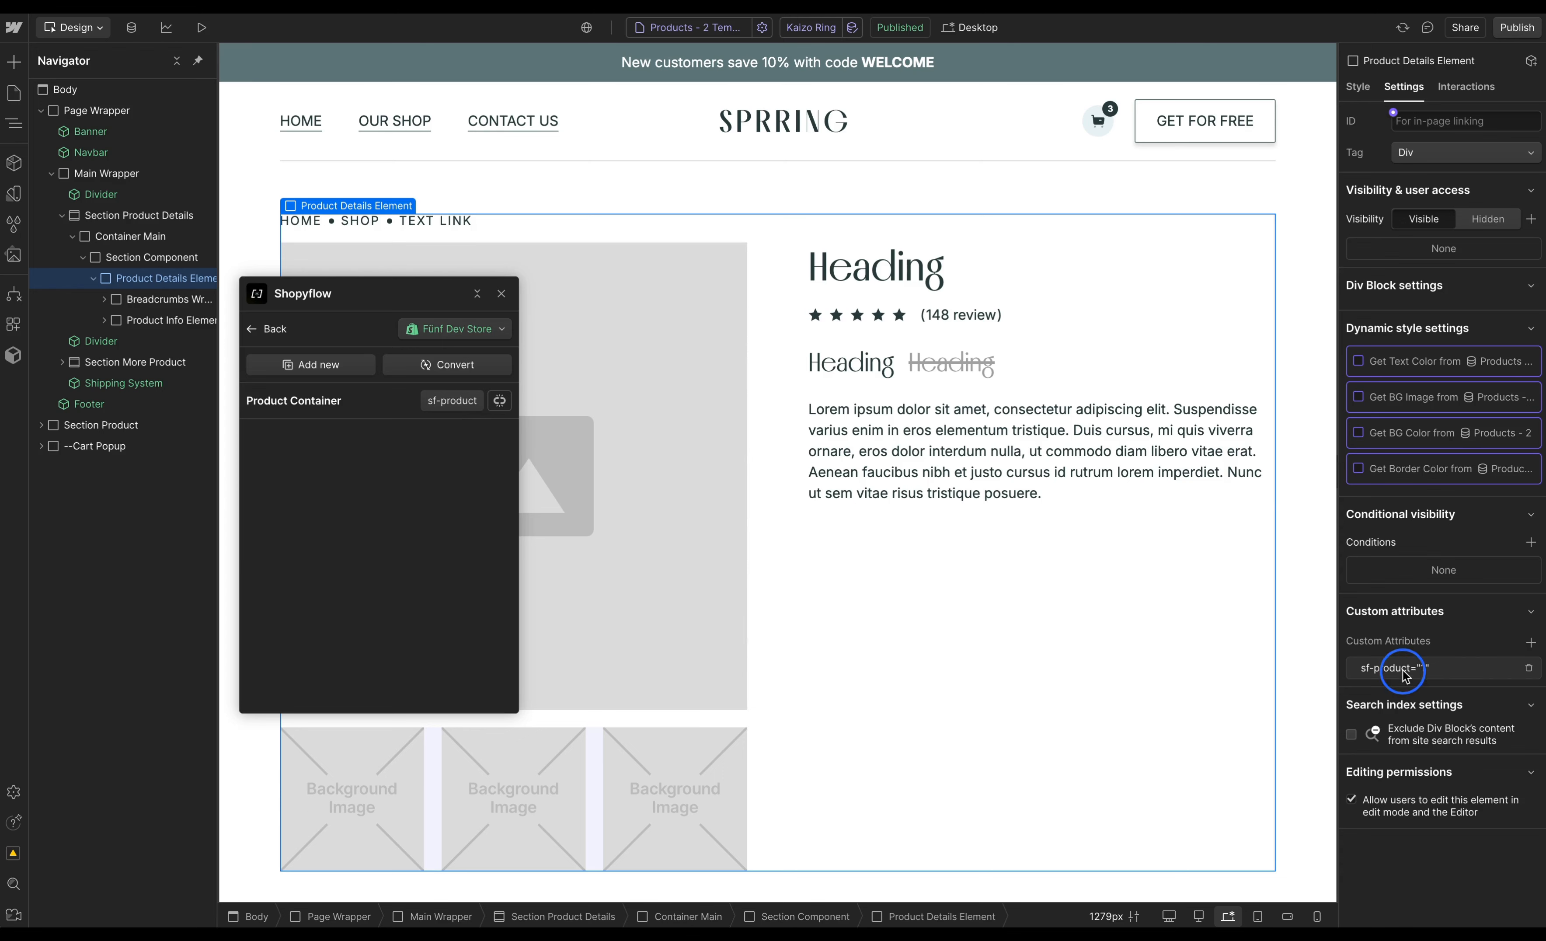
- Bind the sf-product attribute's value to the Products - 2 Product ID field
left_click(1391, 678)
left_click(1394, 727)
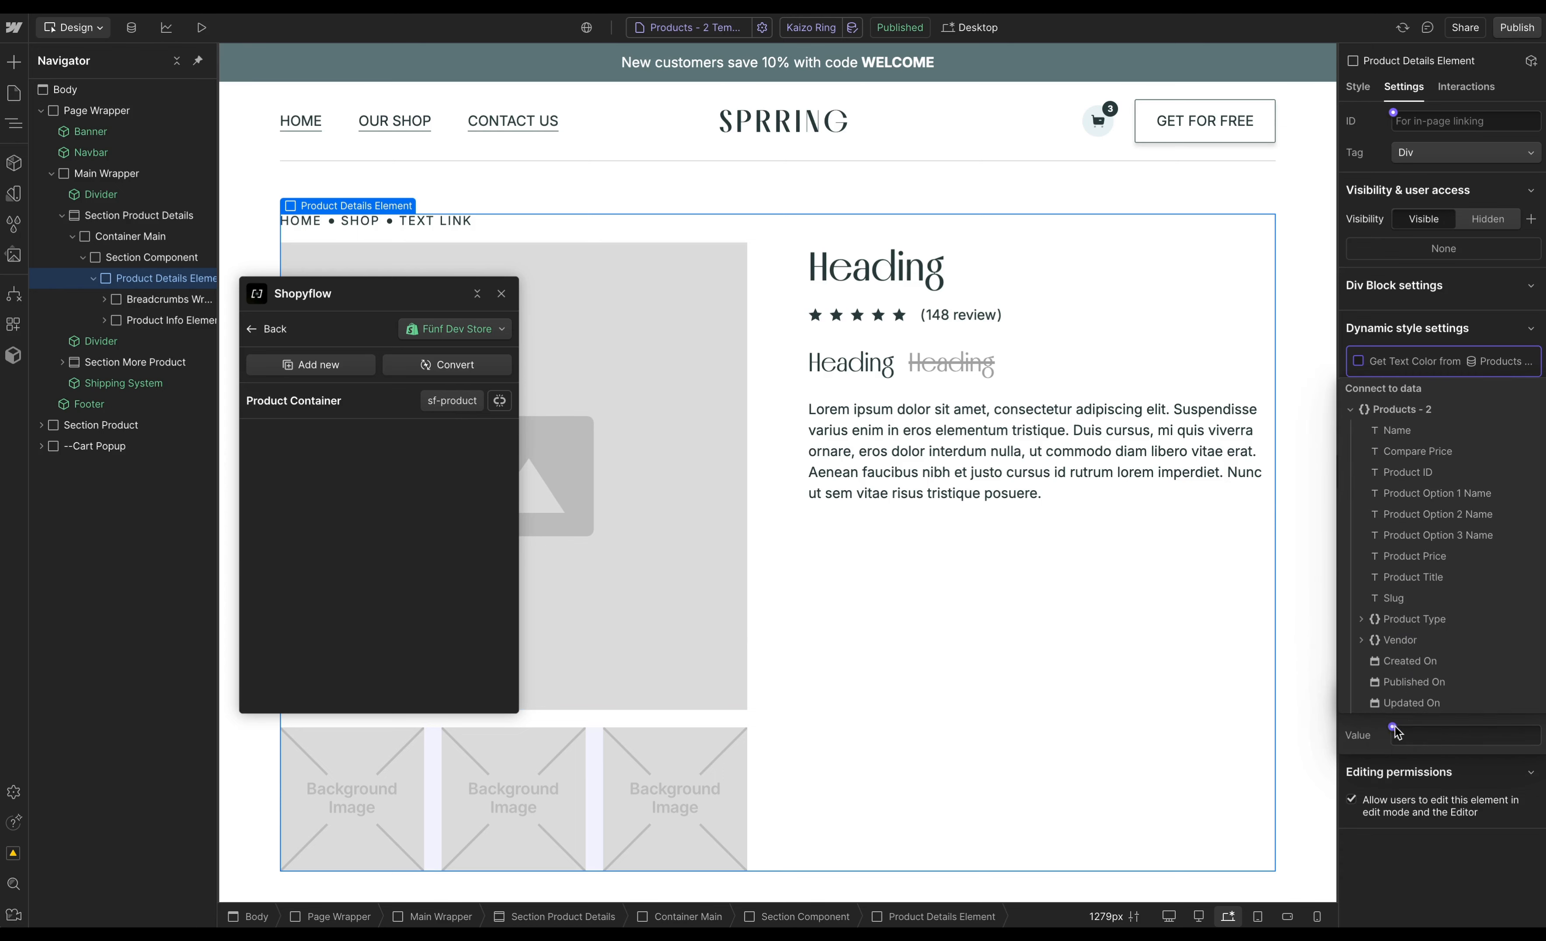
left_click(1408, 472)
left_click(1466, 862)
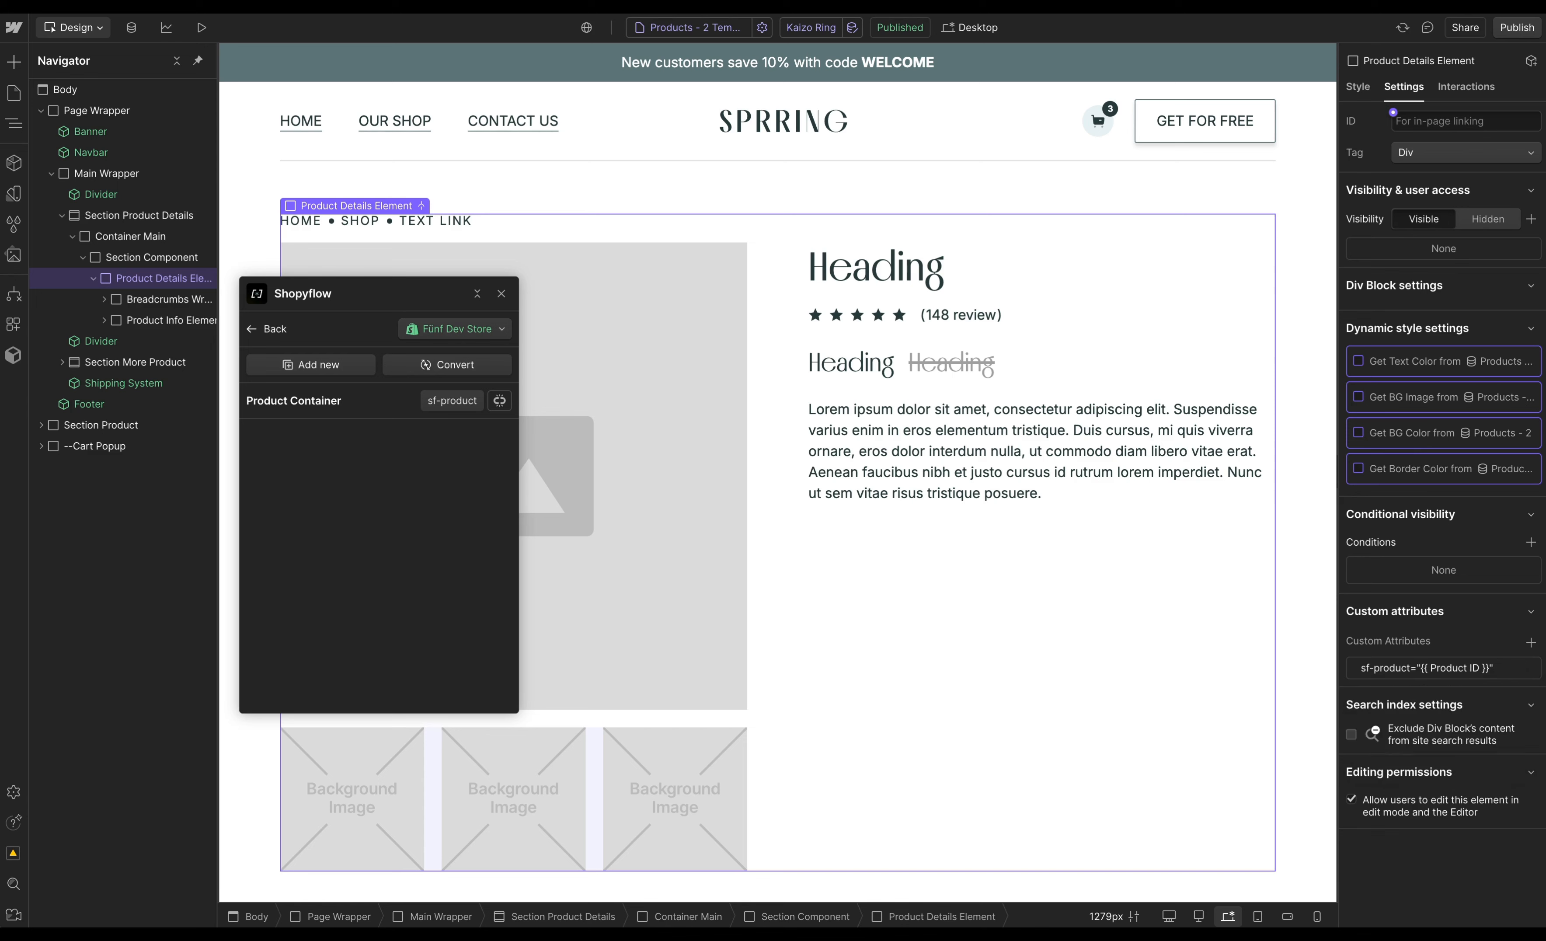
- Convert the product name heading into a Shopyflow Product Title
left_click(908, 277)
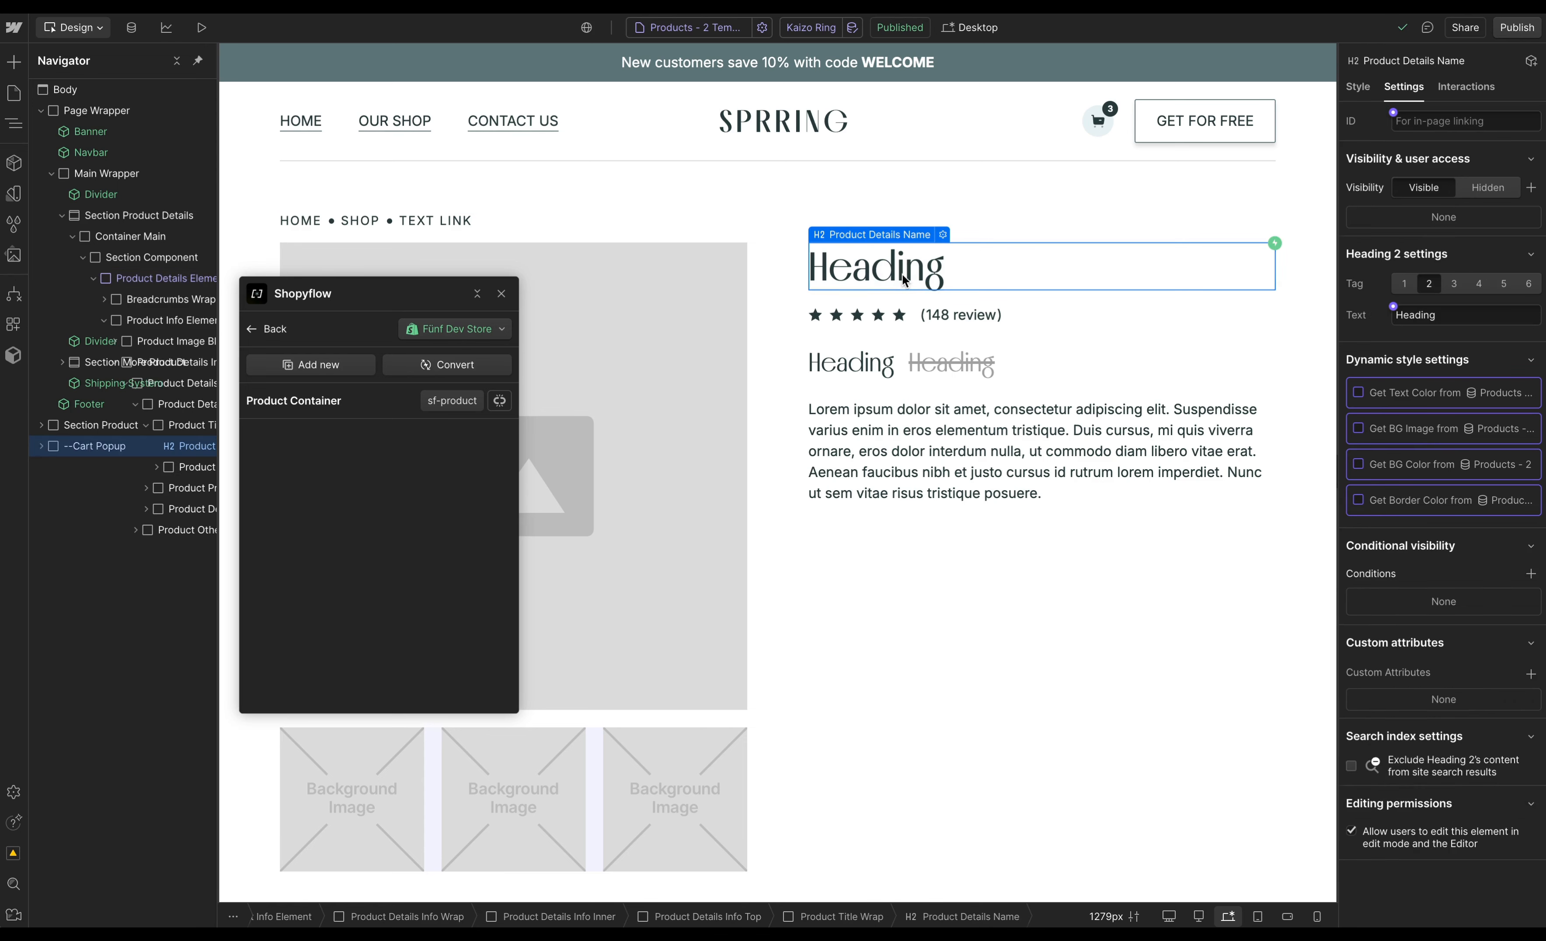
left_click(423, 365)
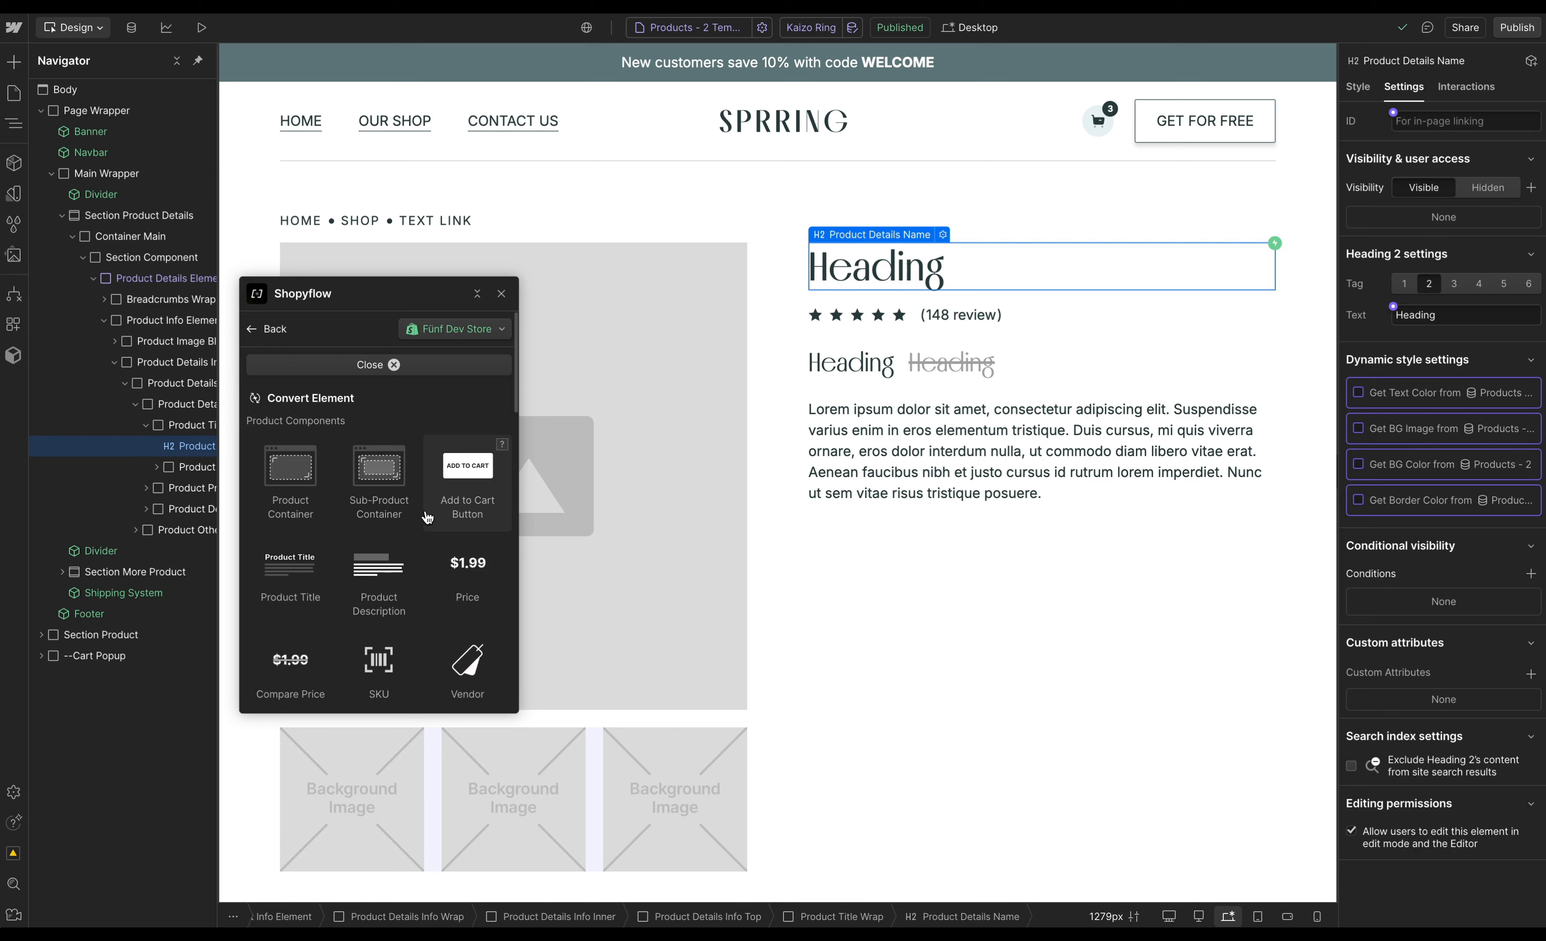
left_click(302, 582)
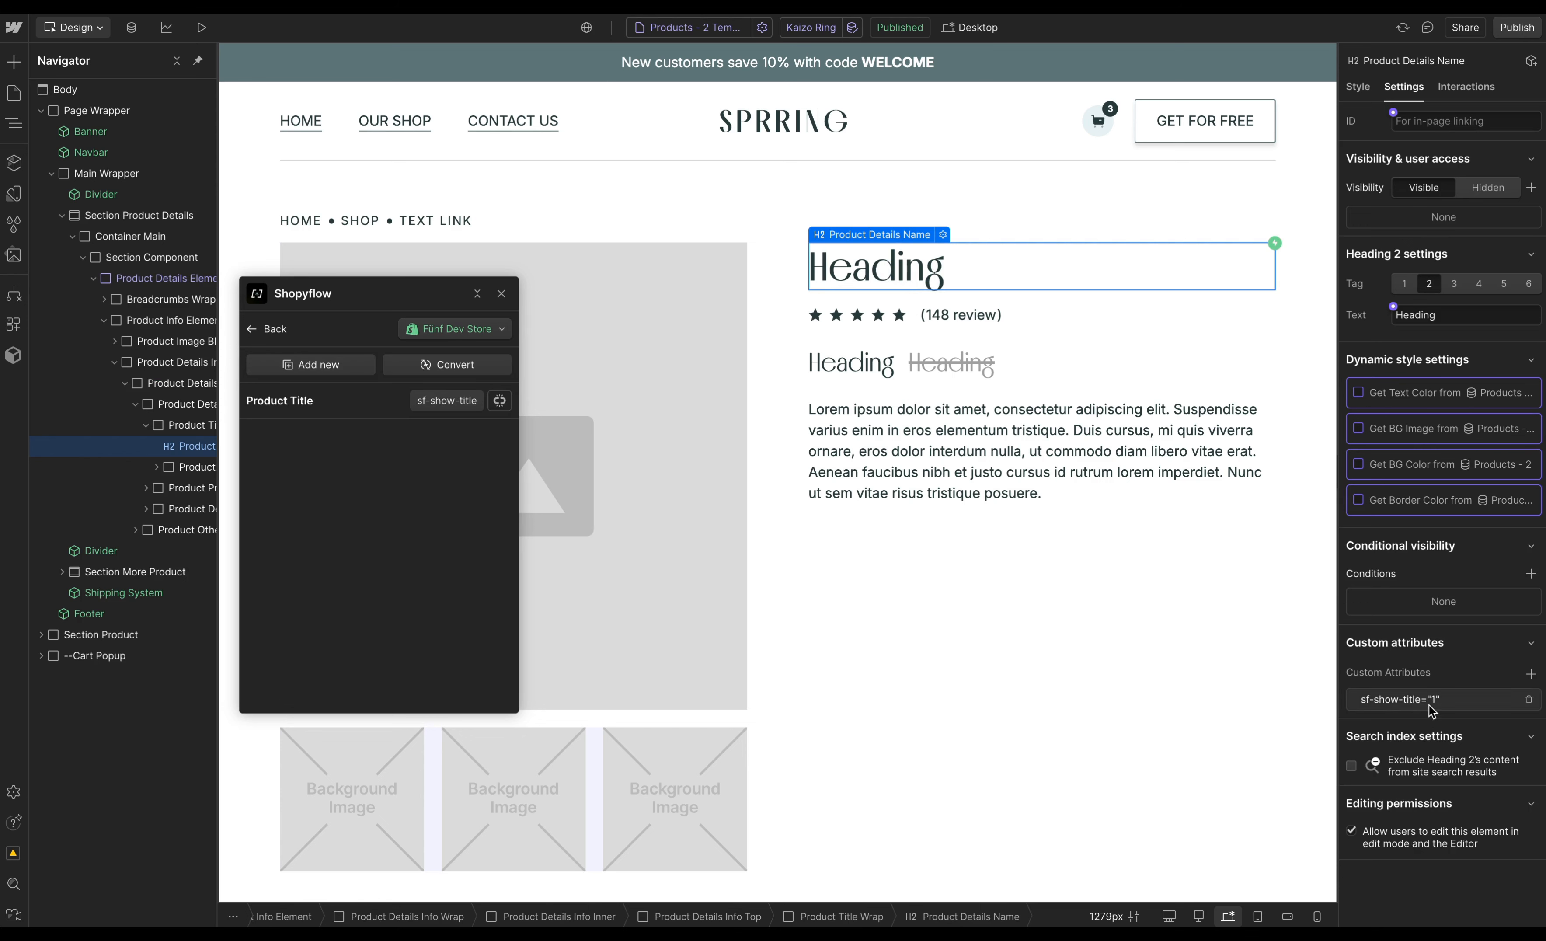
- Convert the first price heading into a Shopyflow Price
left_click(860, 373)
left_click(453, 366)
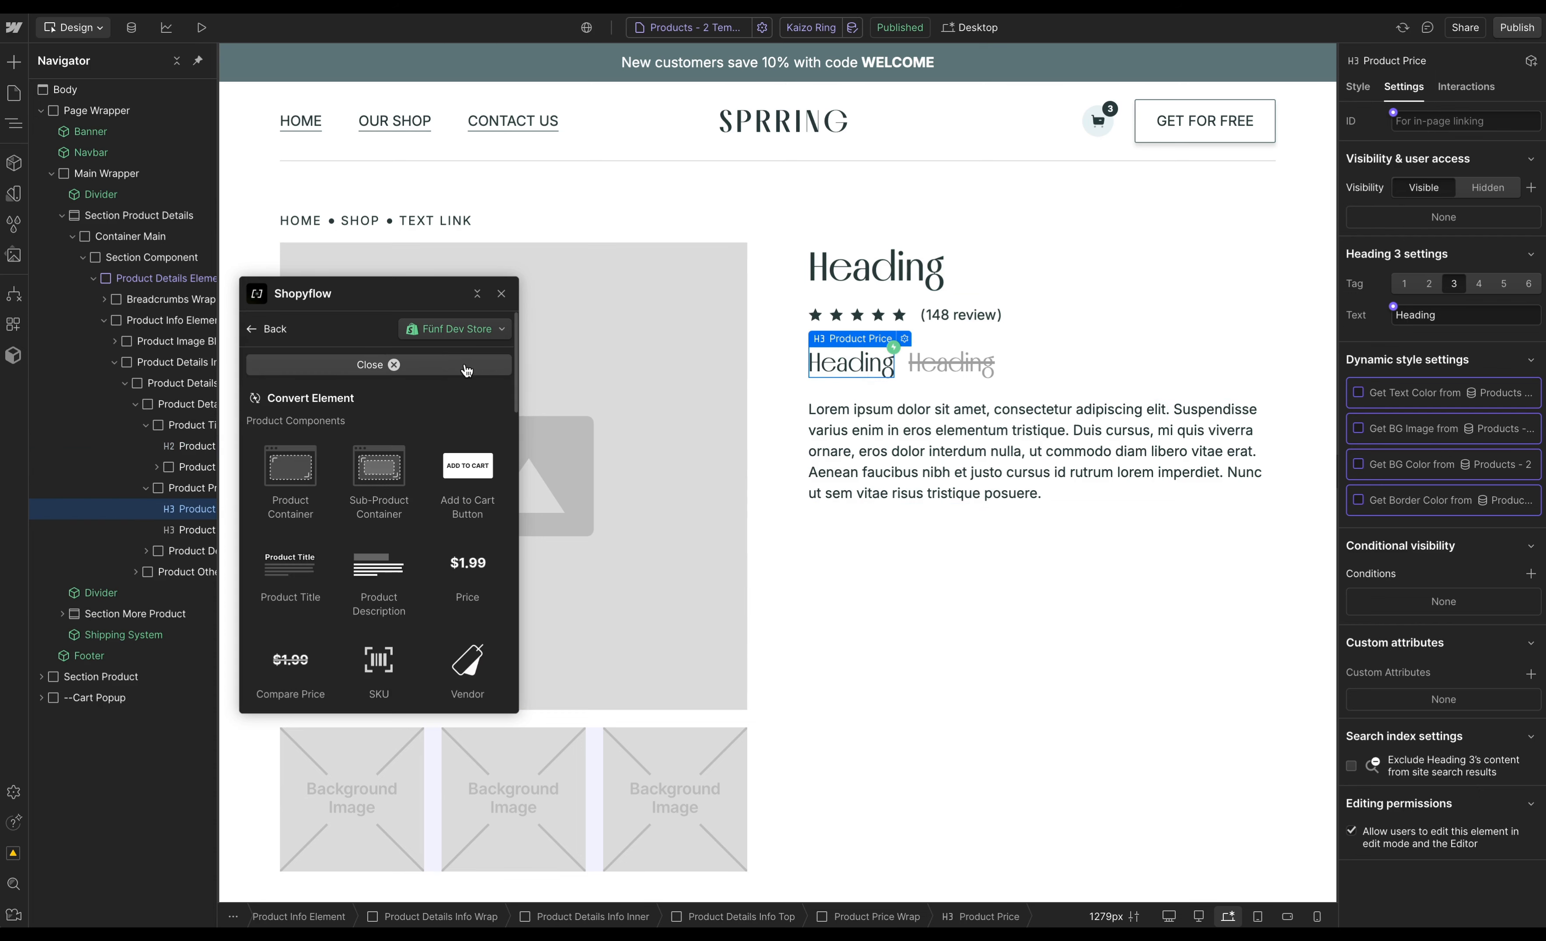
left_click(489, 593)
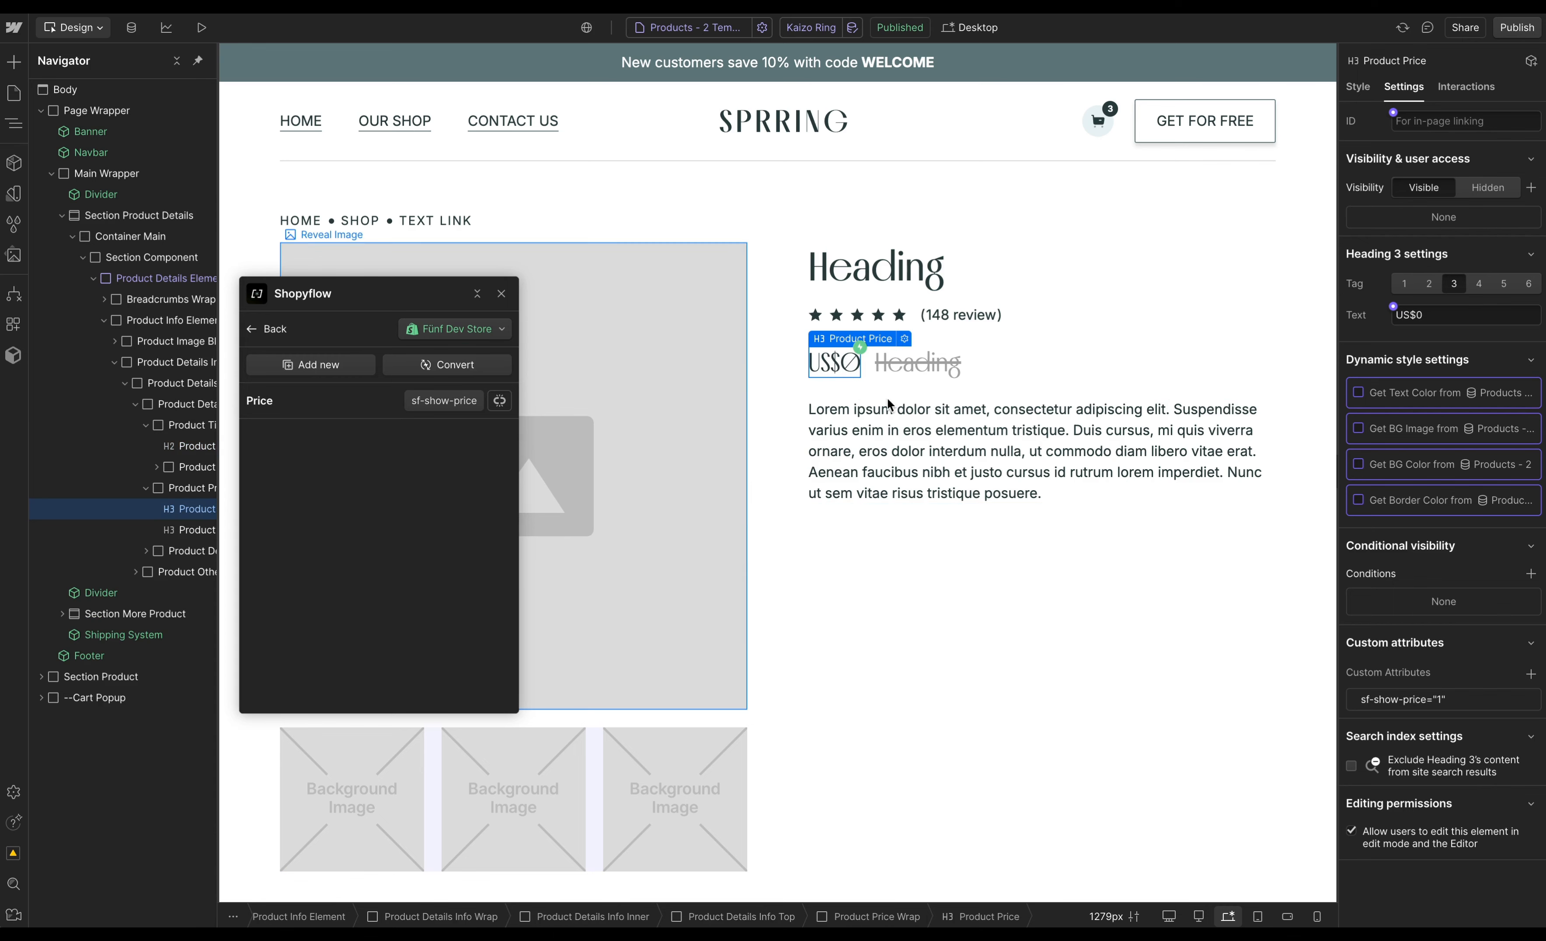
- Convert the struck-through price heading into a Shopyflow Compare Price
left_click(917, 363)
left_click(443, 365)
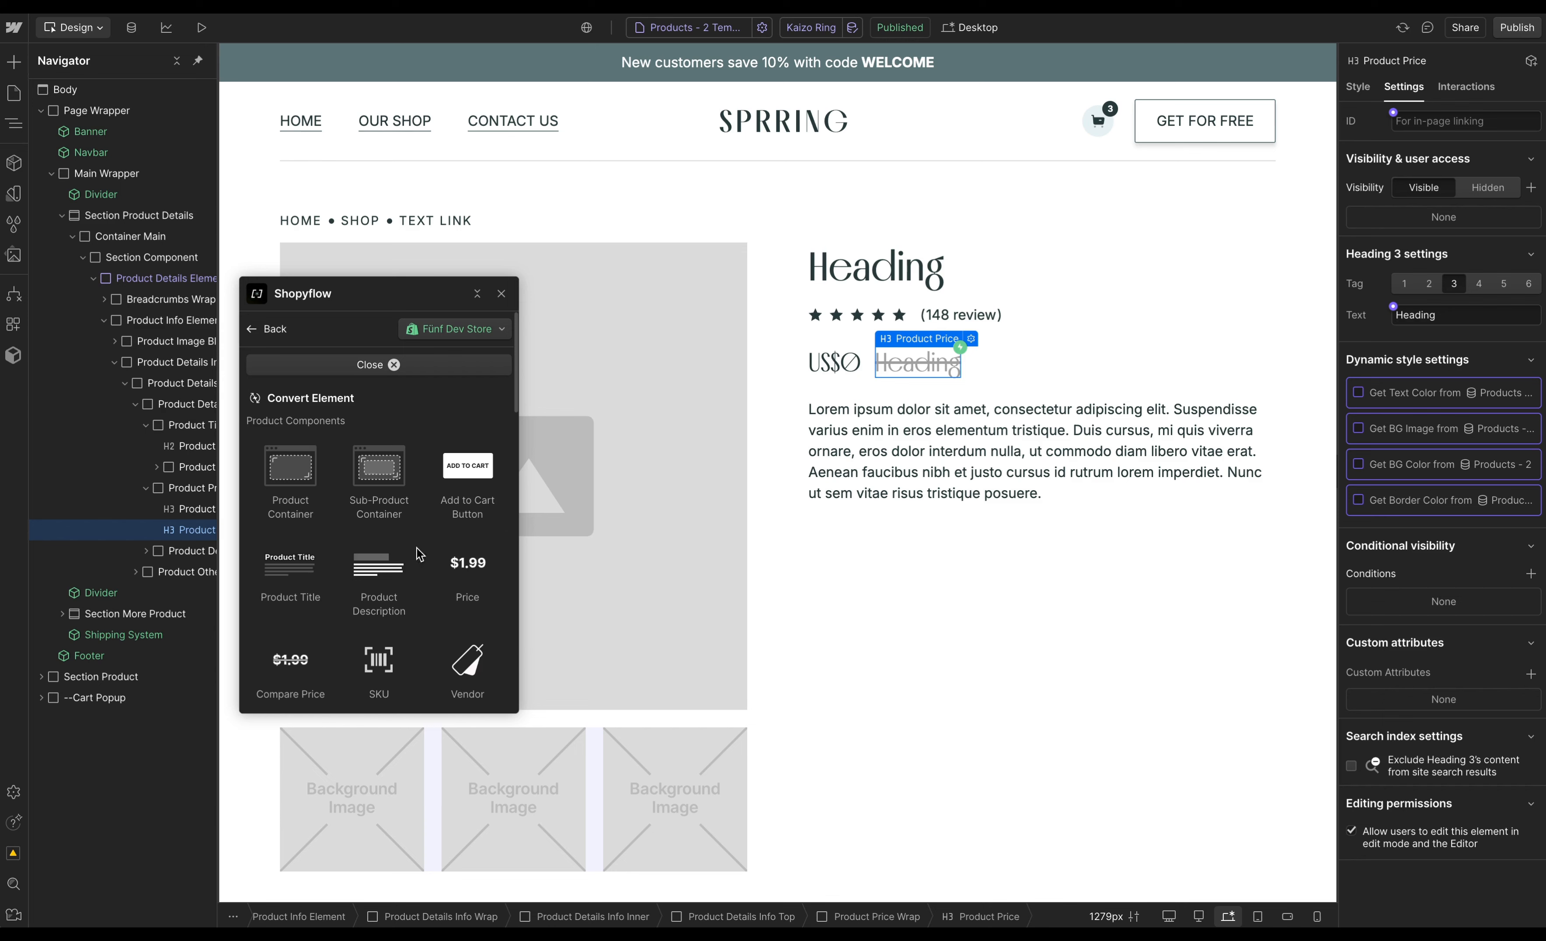
left_click(288, 679)
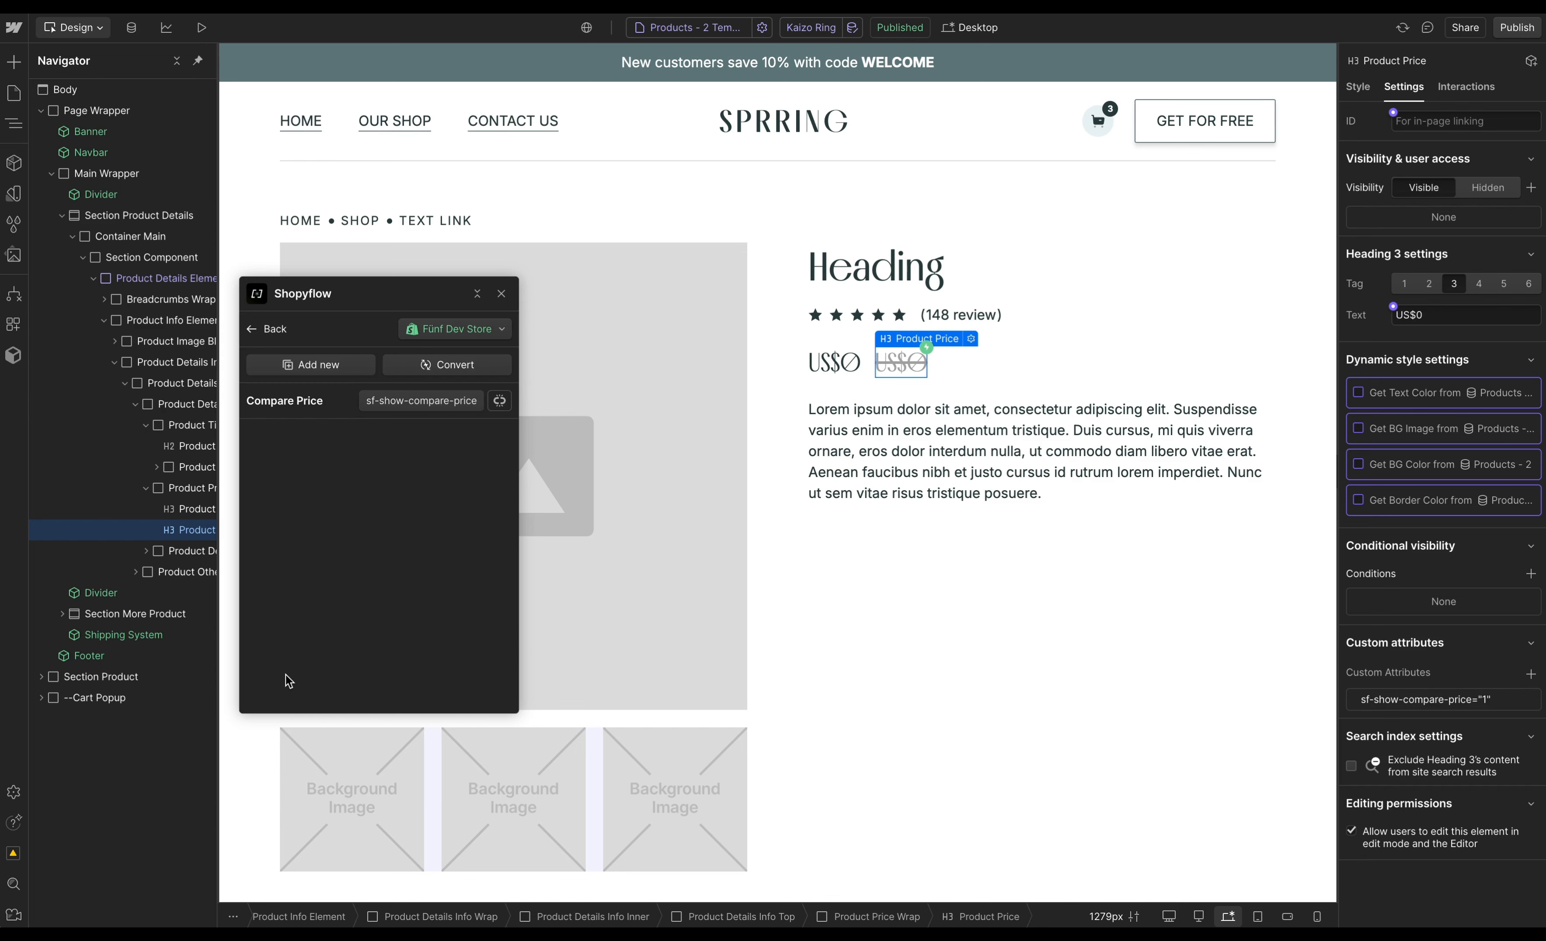
- Convert the product description wrapper into a Shopyflow Product Description
left_click(1131, 489)
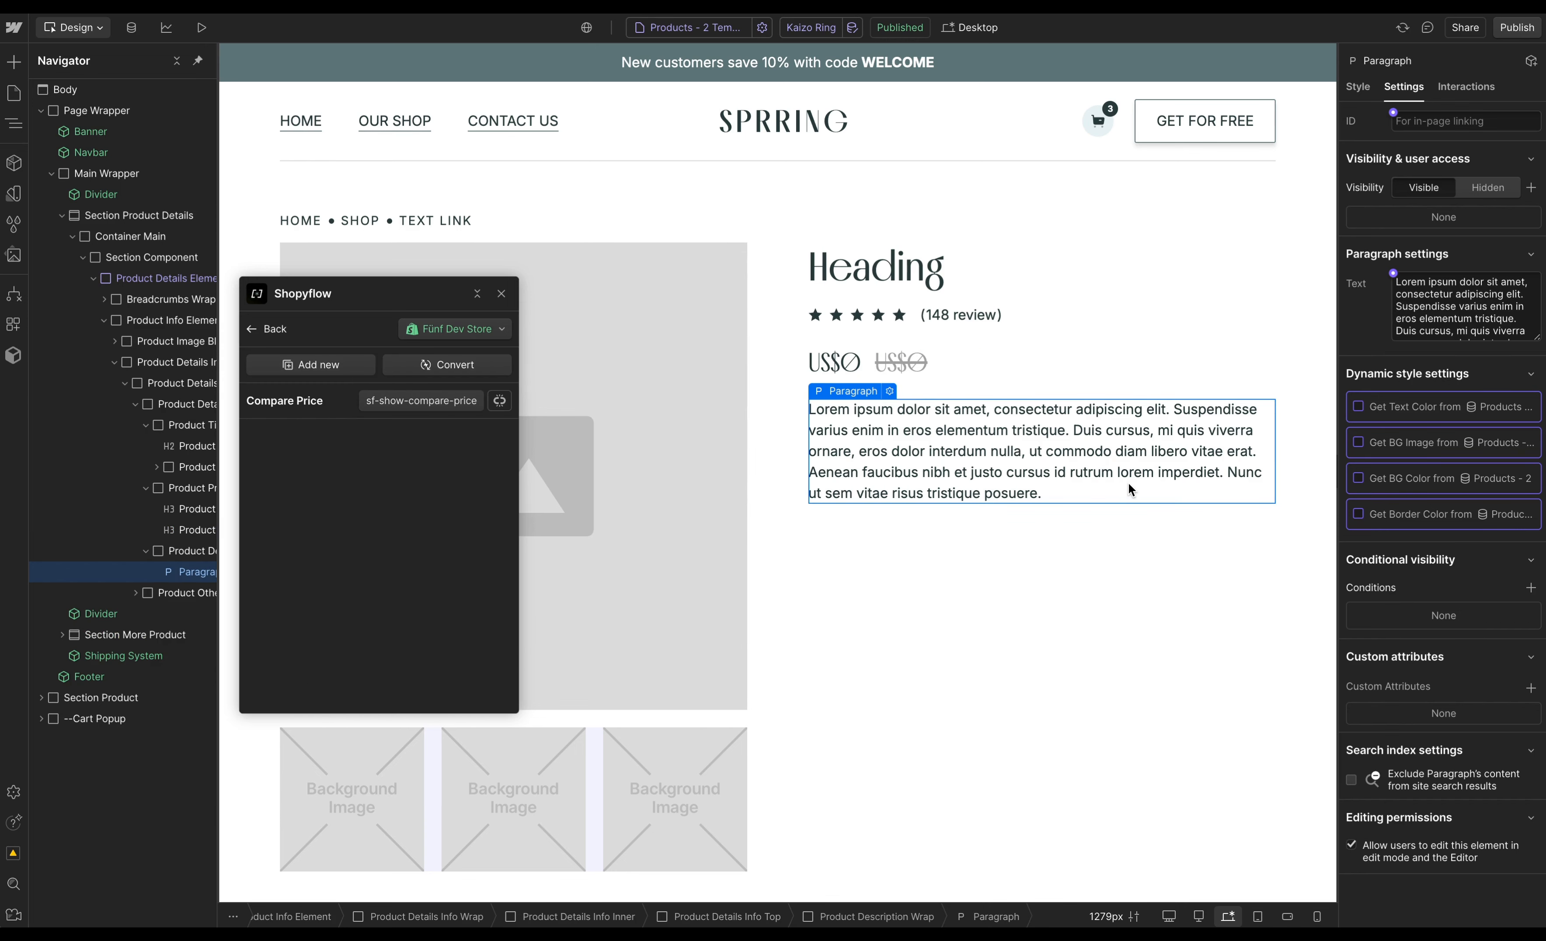
left_click(197, 554)
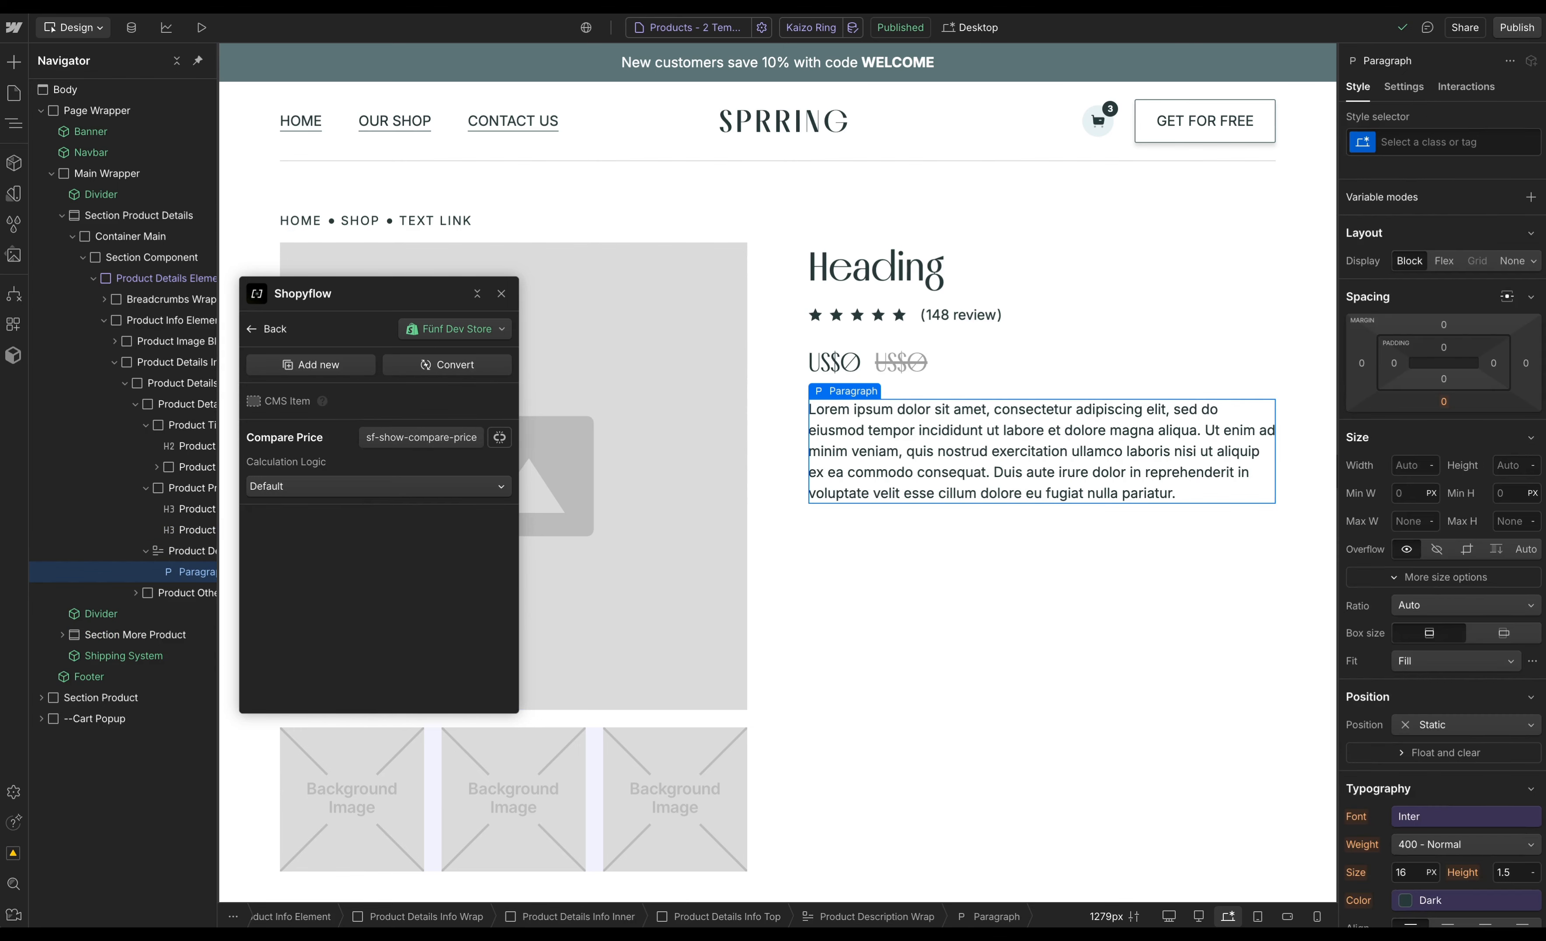
left_click(447, 364)
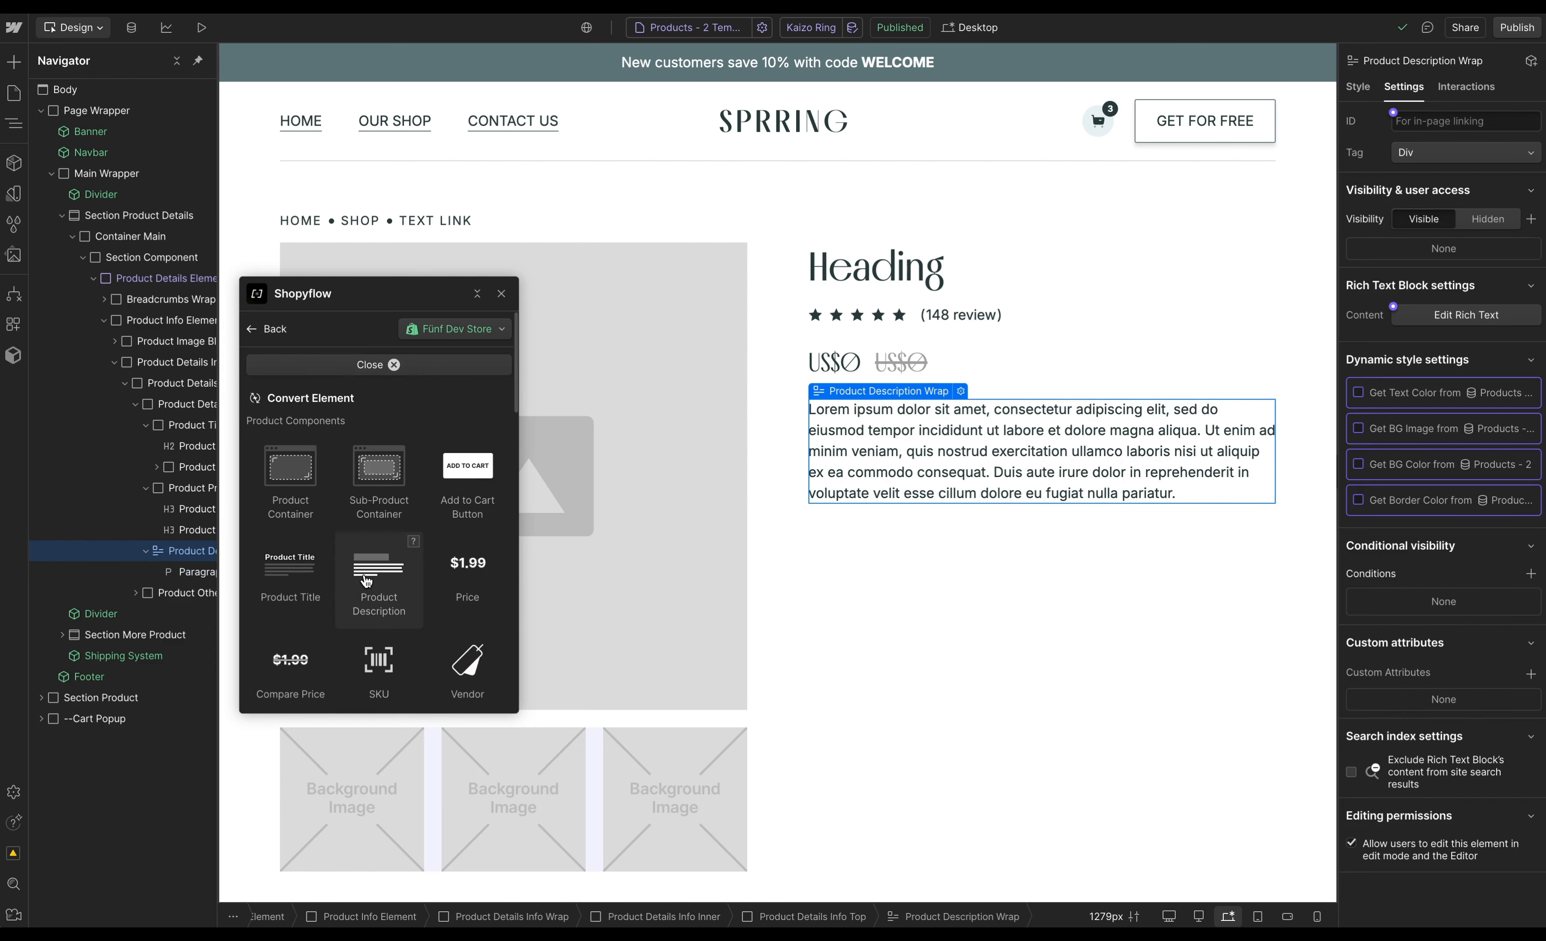
left_click(378, 580)
- Convert the main product image into a Shopyflow Product Image
left_click(605, 383)
left_click(449, 364)
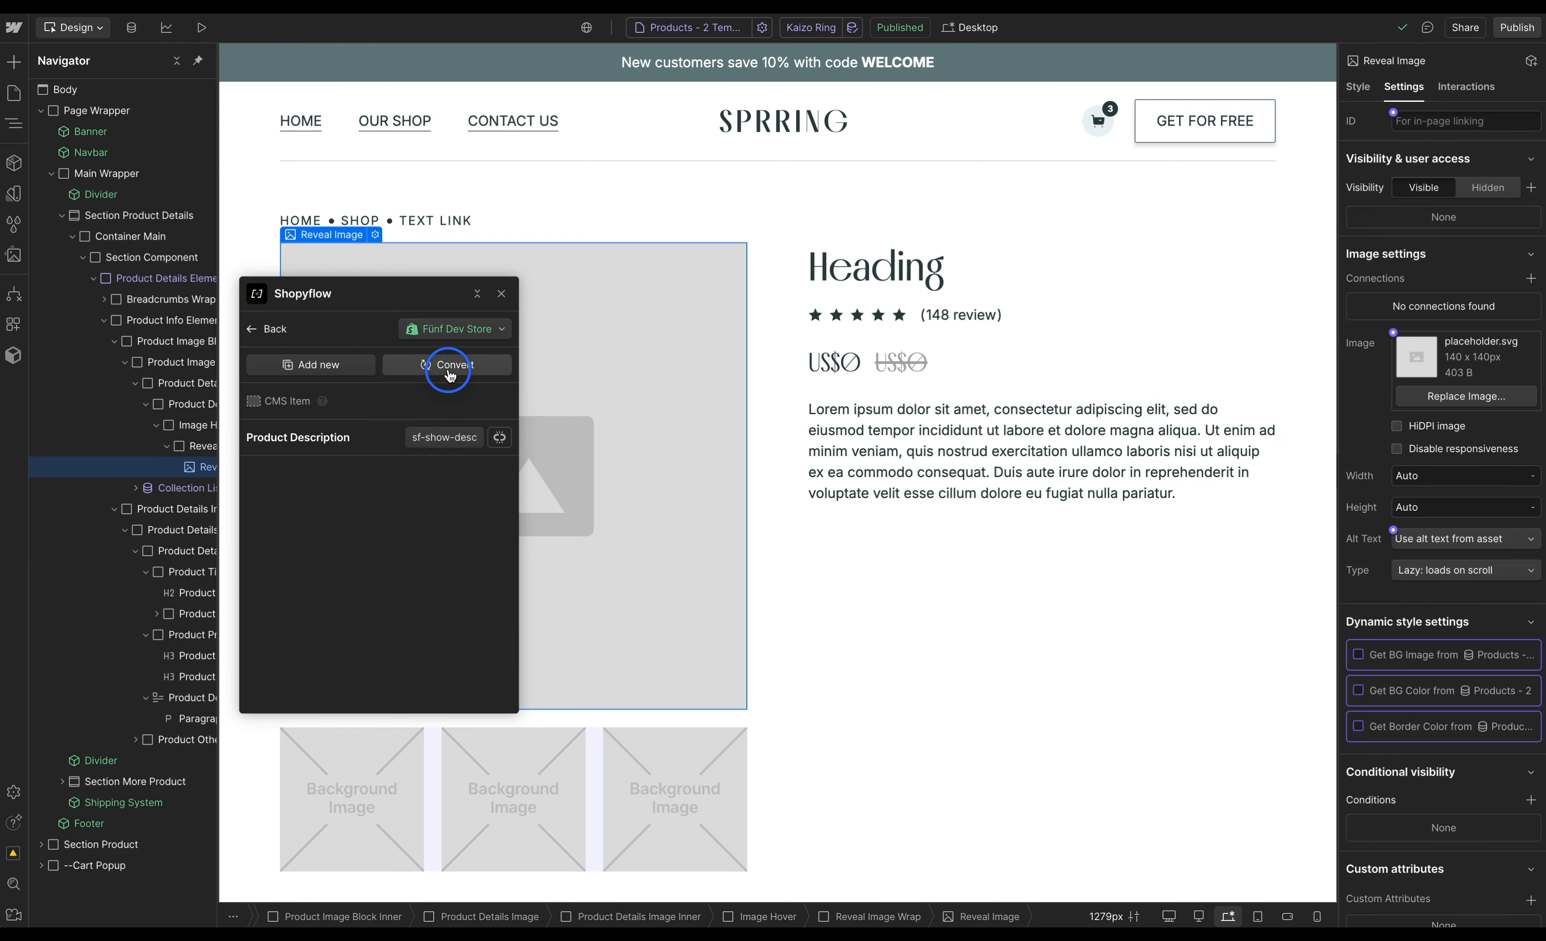
scroll(413, 446, "down", 10)
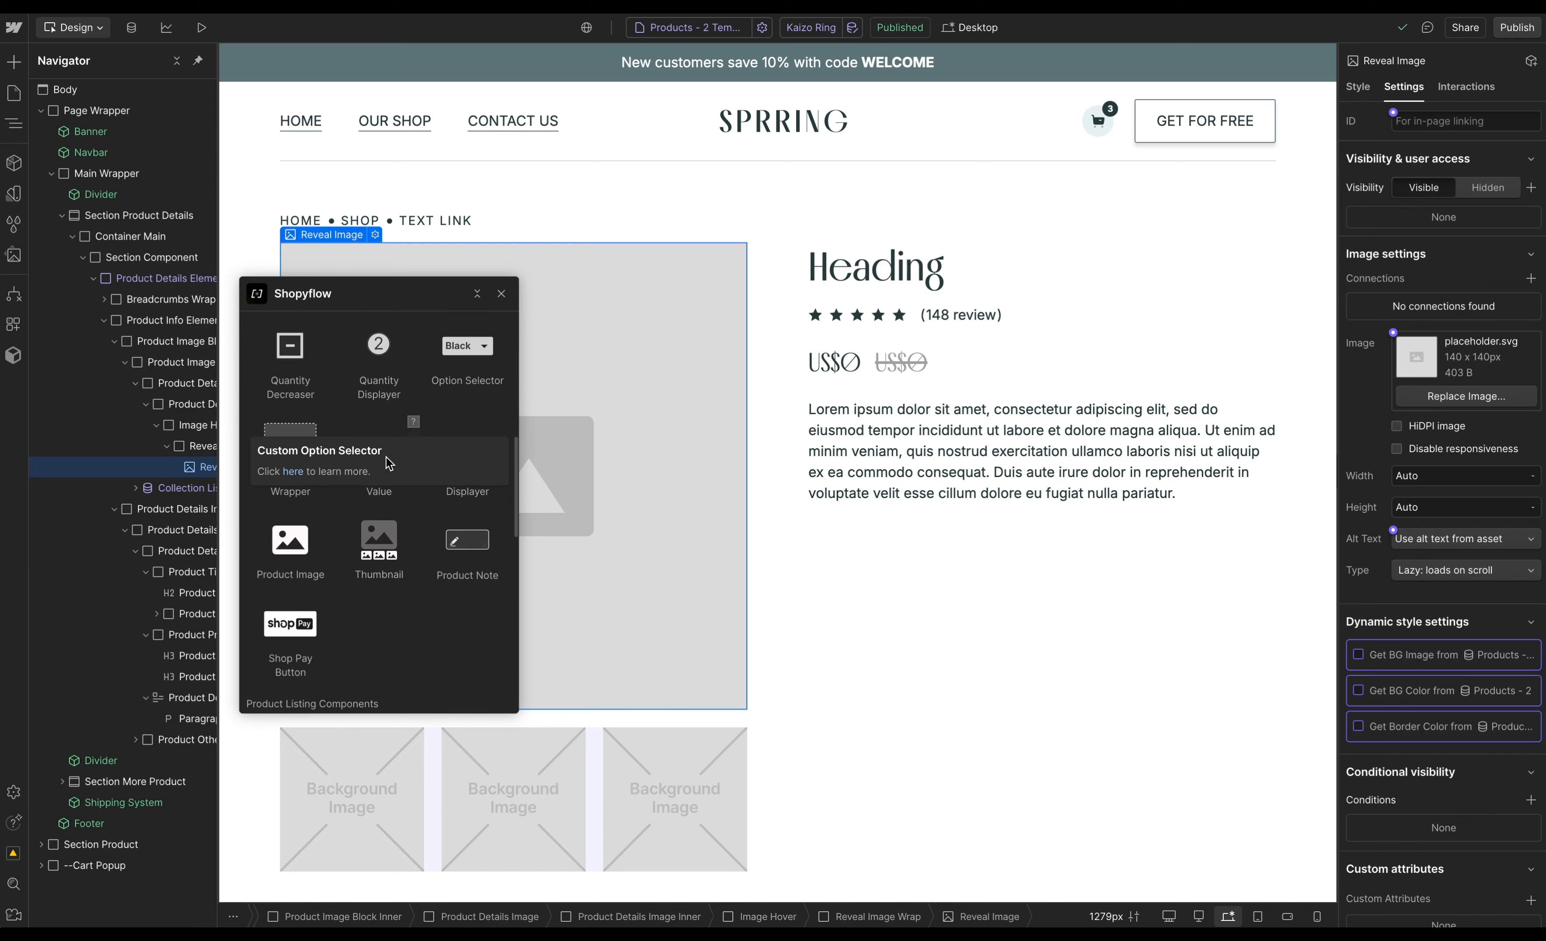
left_click(296, 549)
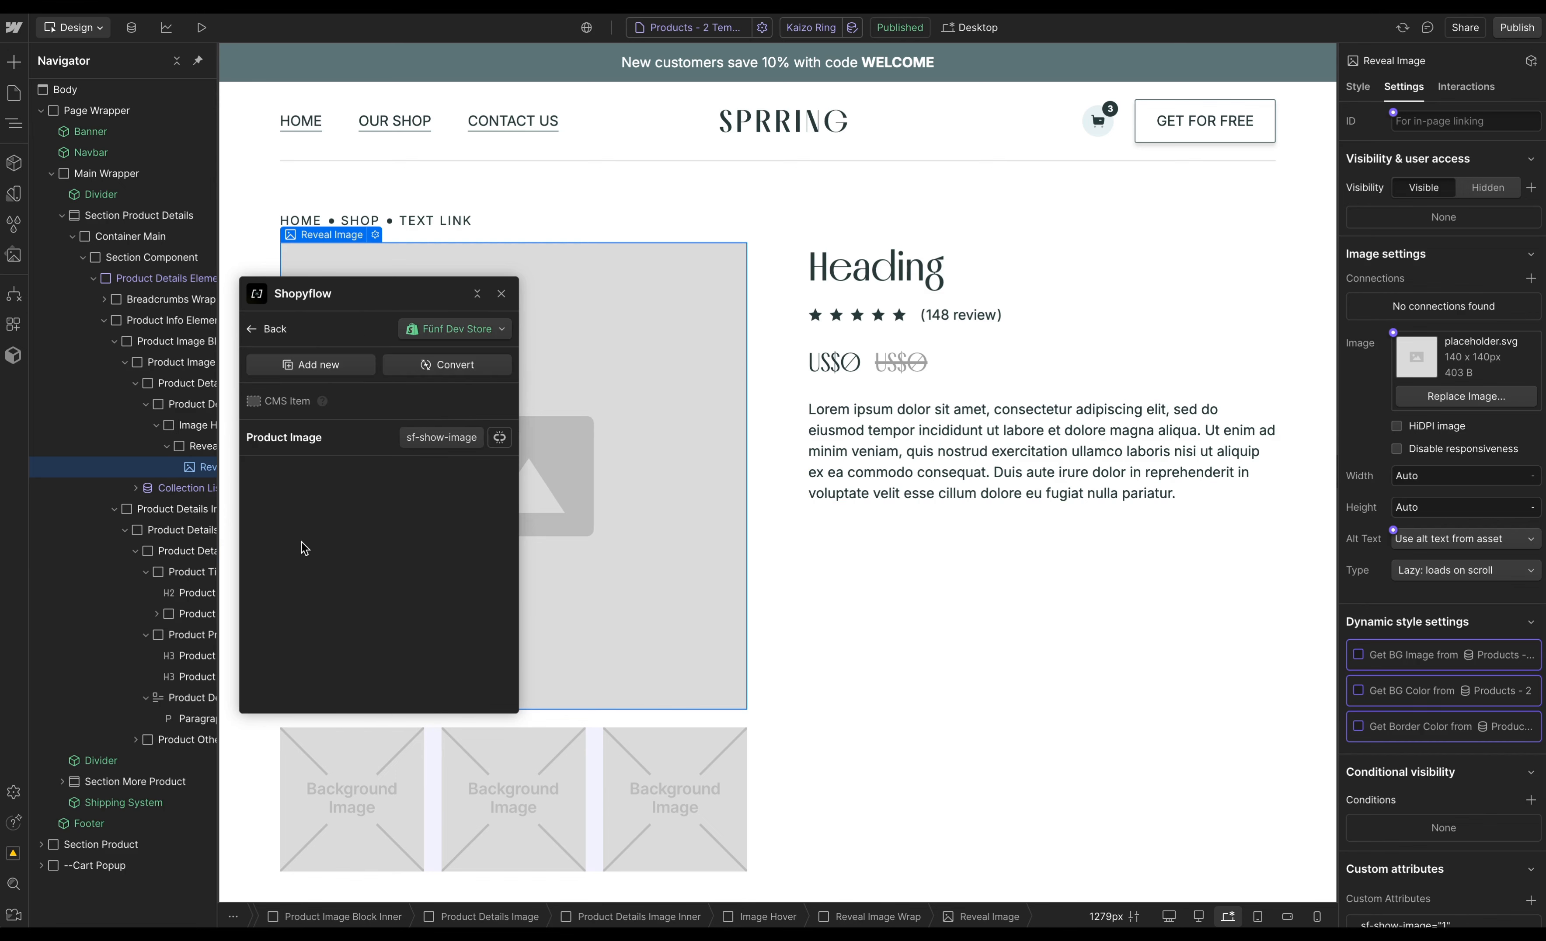
- Convert the thumbnail image inside the collection list into a Shopyflow Thumbnail
left_click(137, 489)
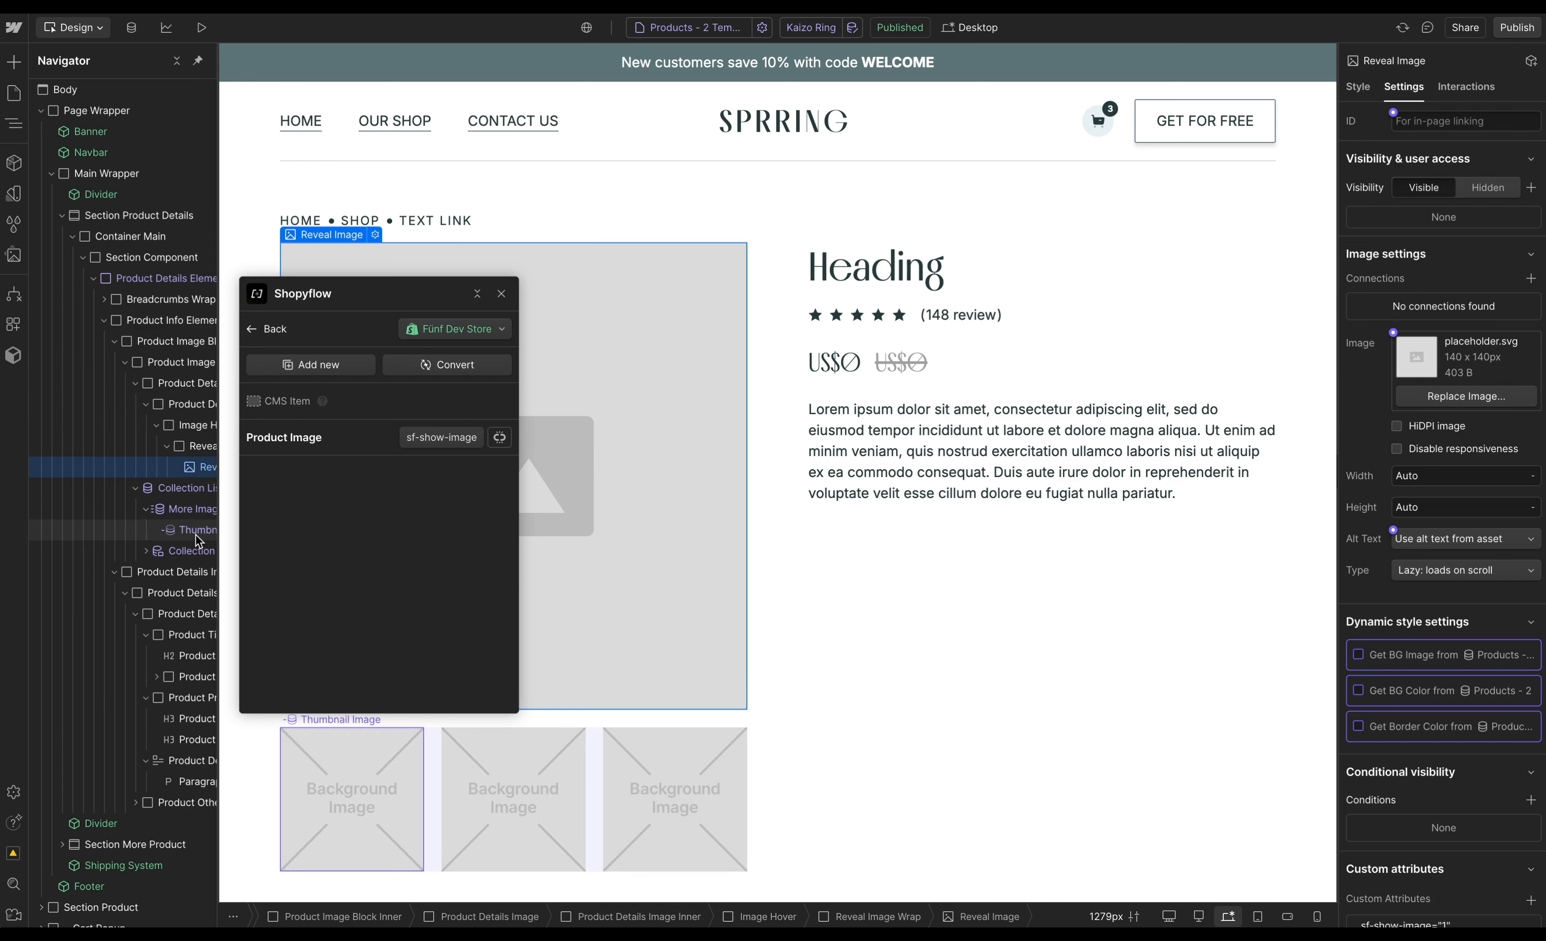
left_click(216, 533)
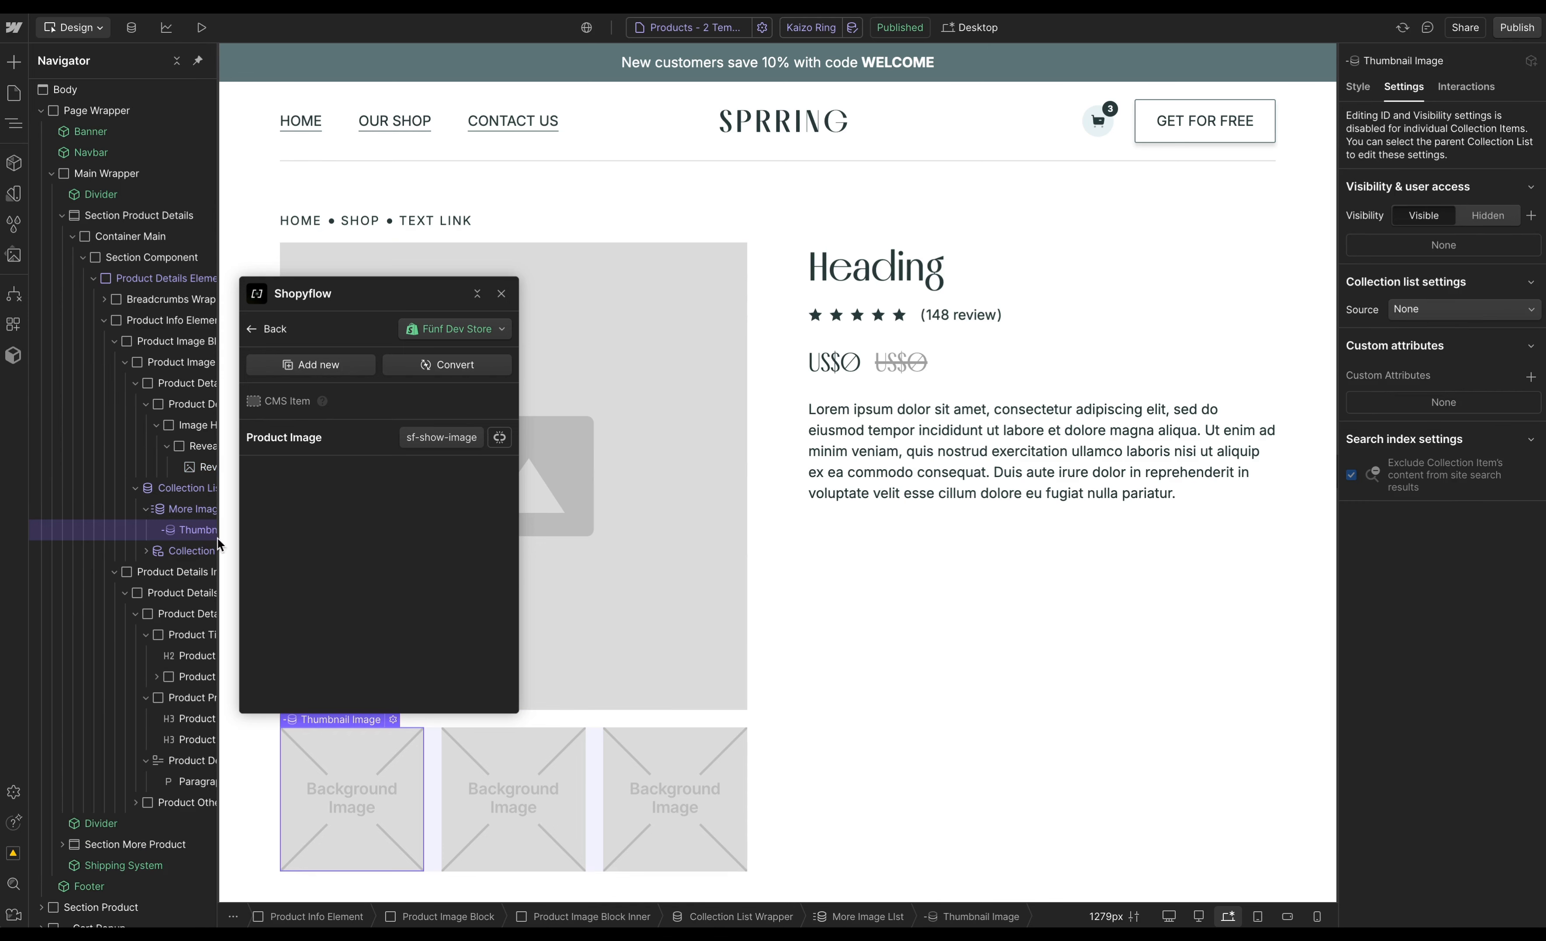
left_click(470, 371)
scroll(405, 495, "down", 5)
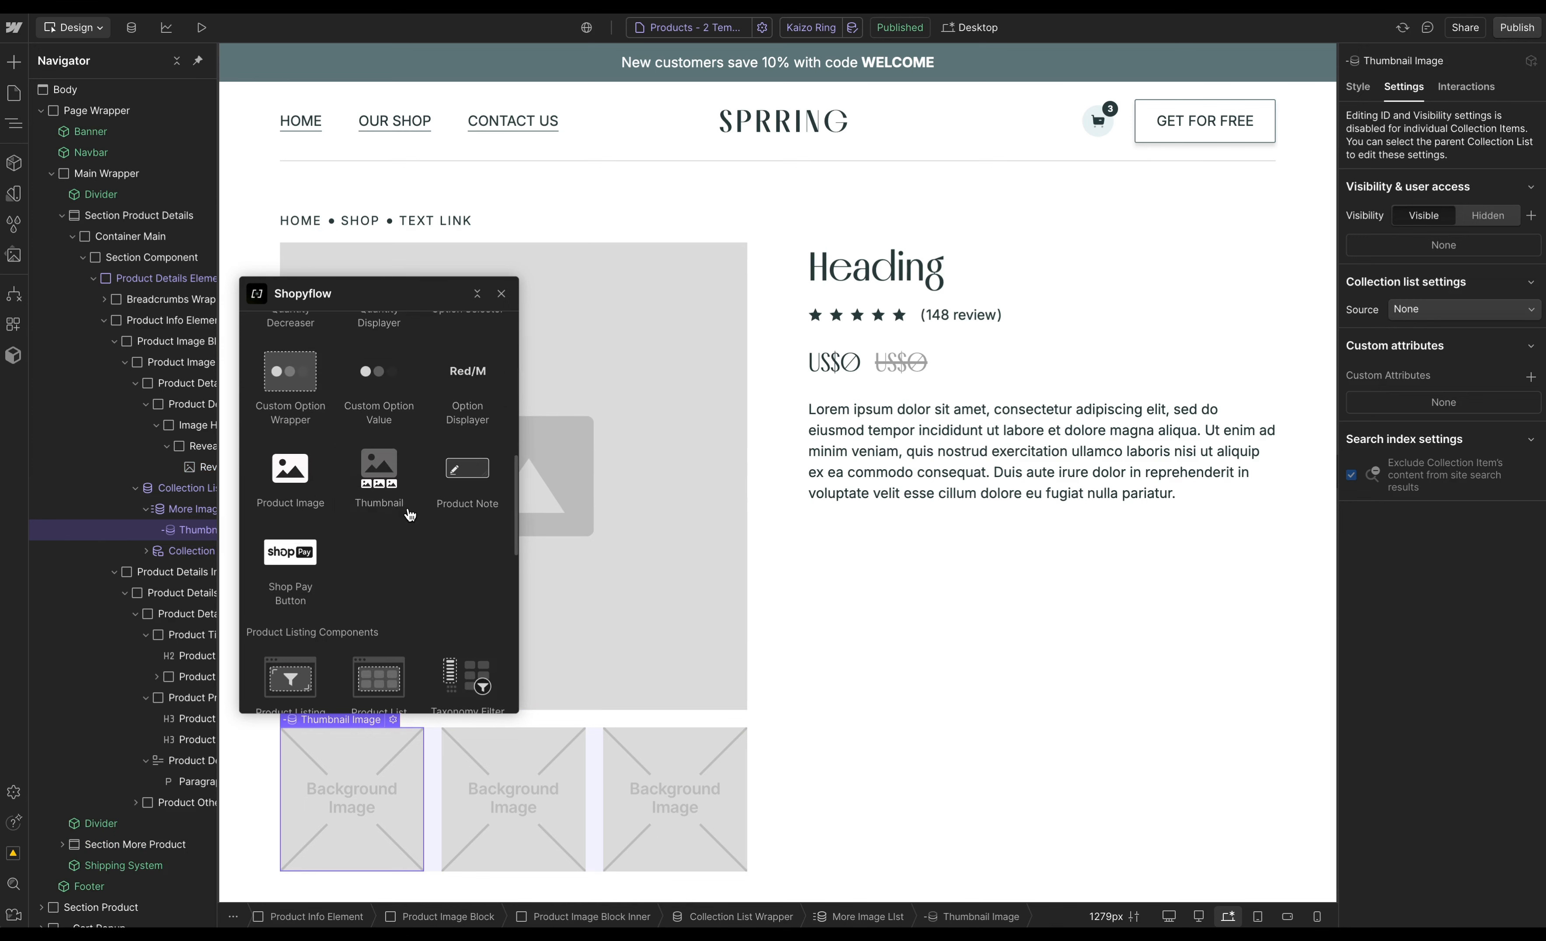
left_click(396, 487)
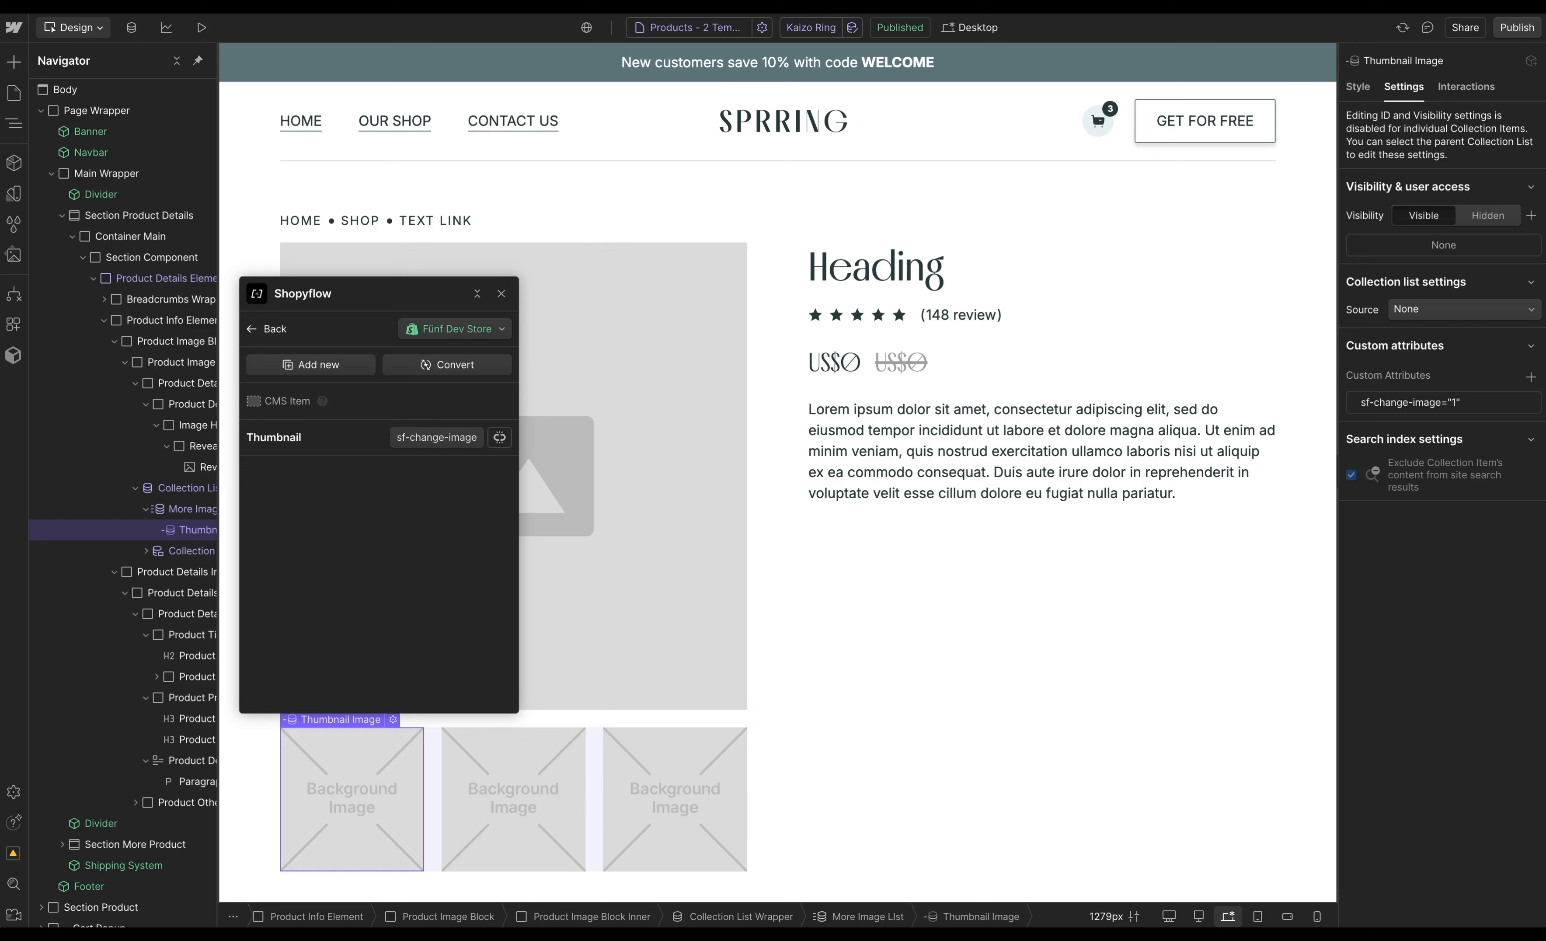
- Set the thumbnail list source to Product Gallery Images and take the thumbnail background image from Product Gallery Images
left_click(1459, 312)
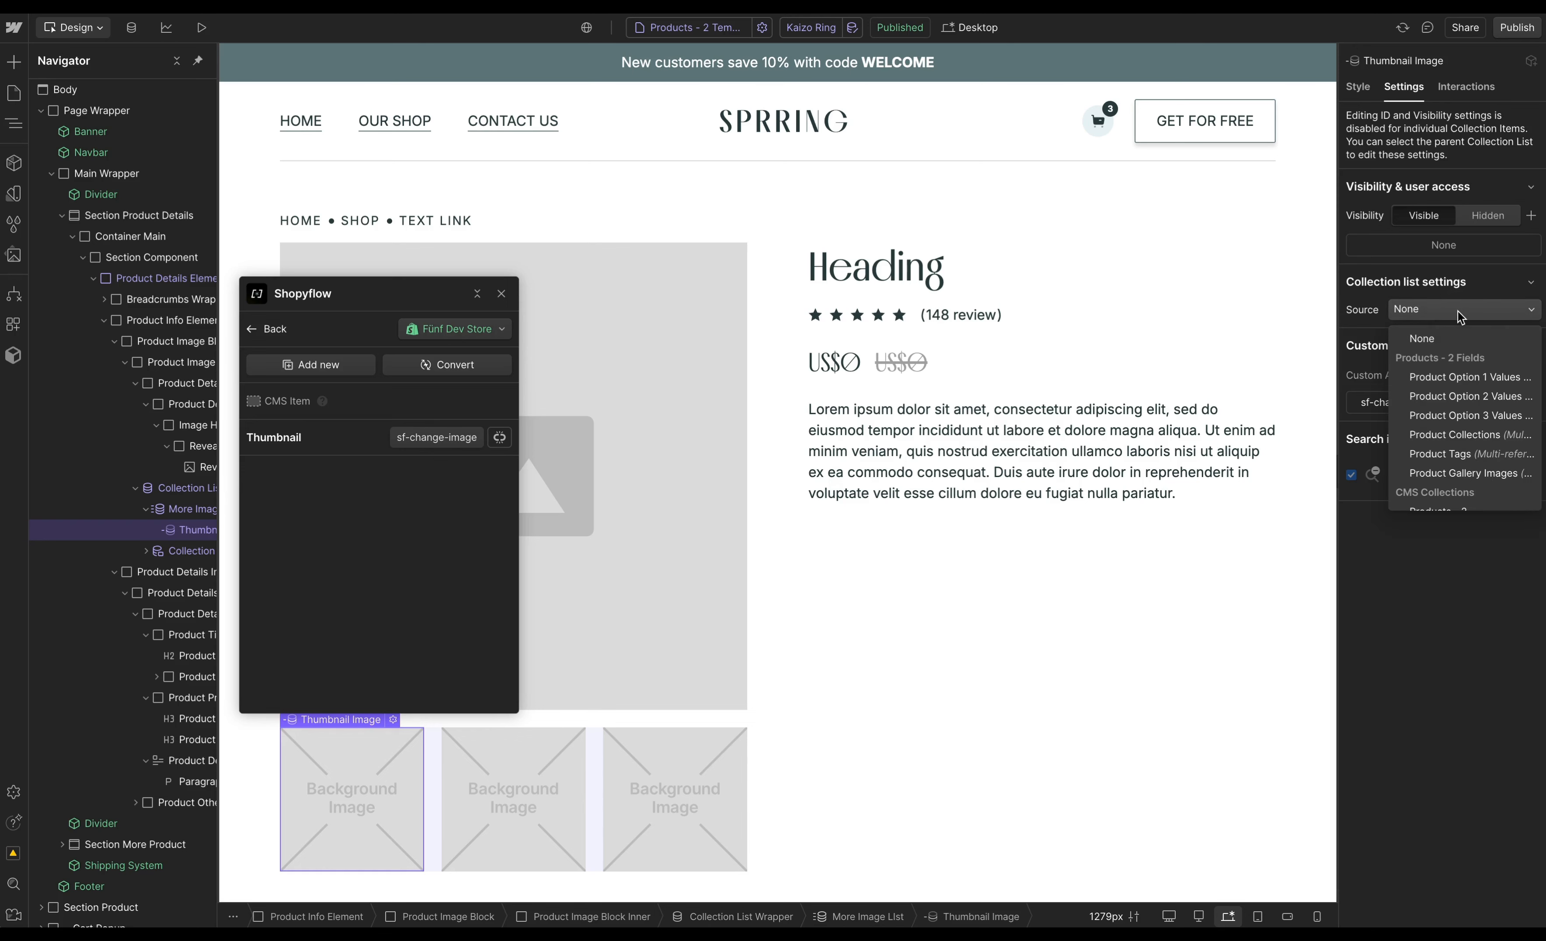
left_click(1472, 473)
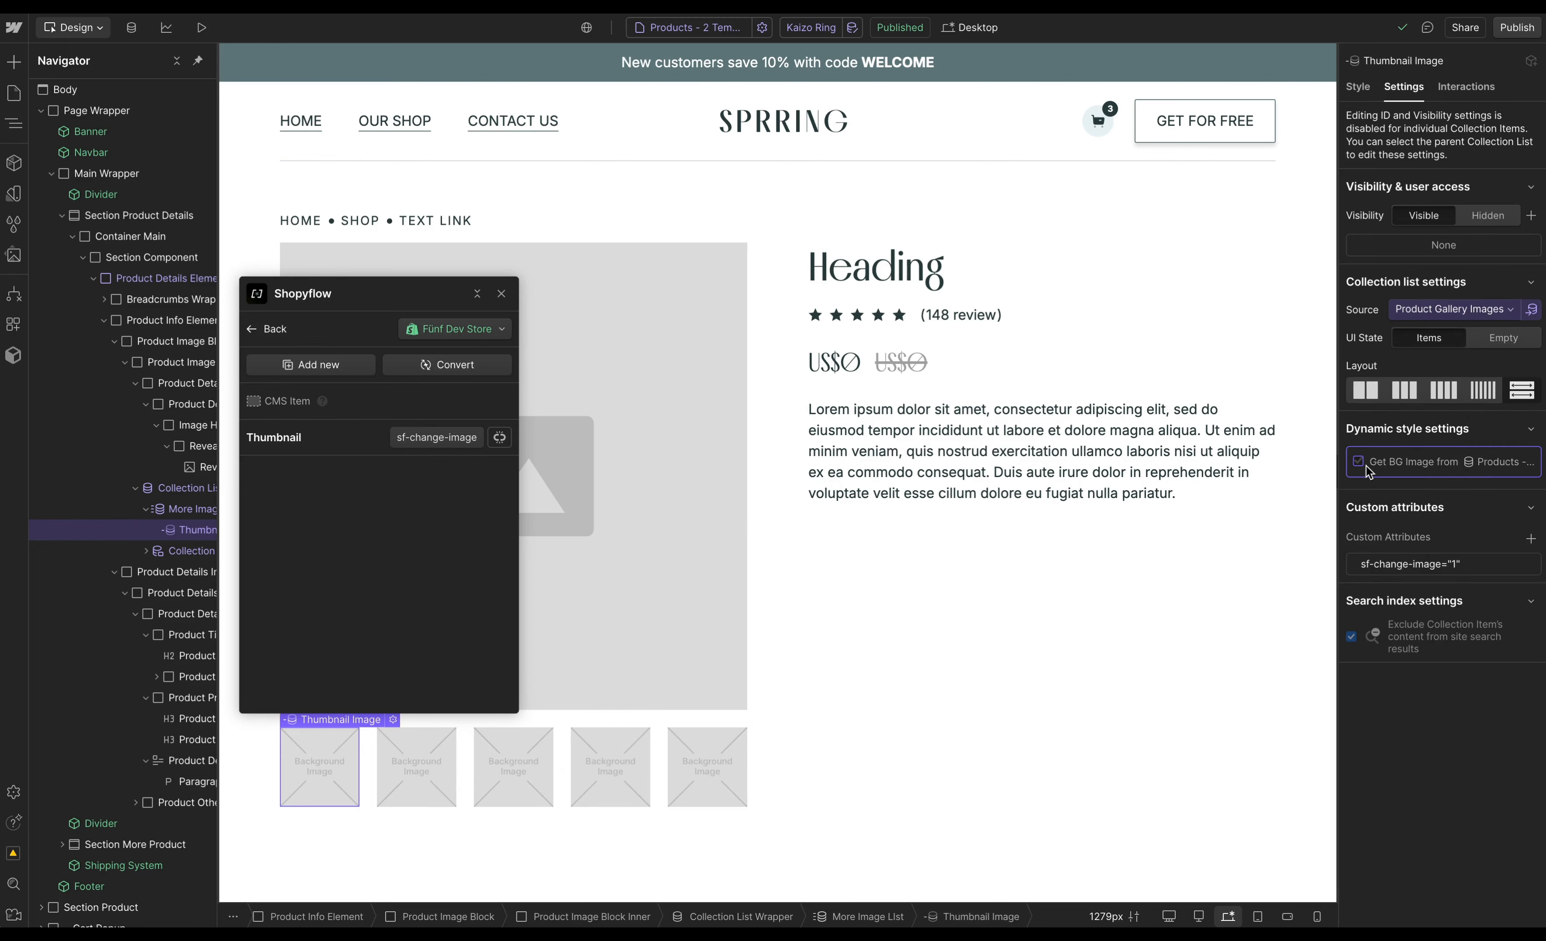
left_click(1358, 461)
left_click(1388, 483)
left_click(1403, 536)
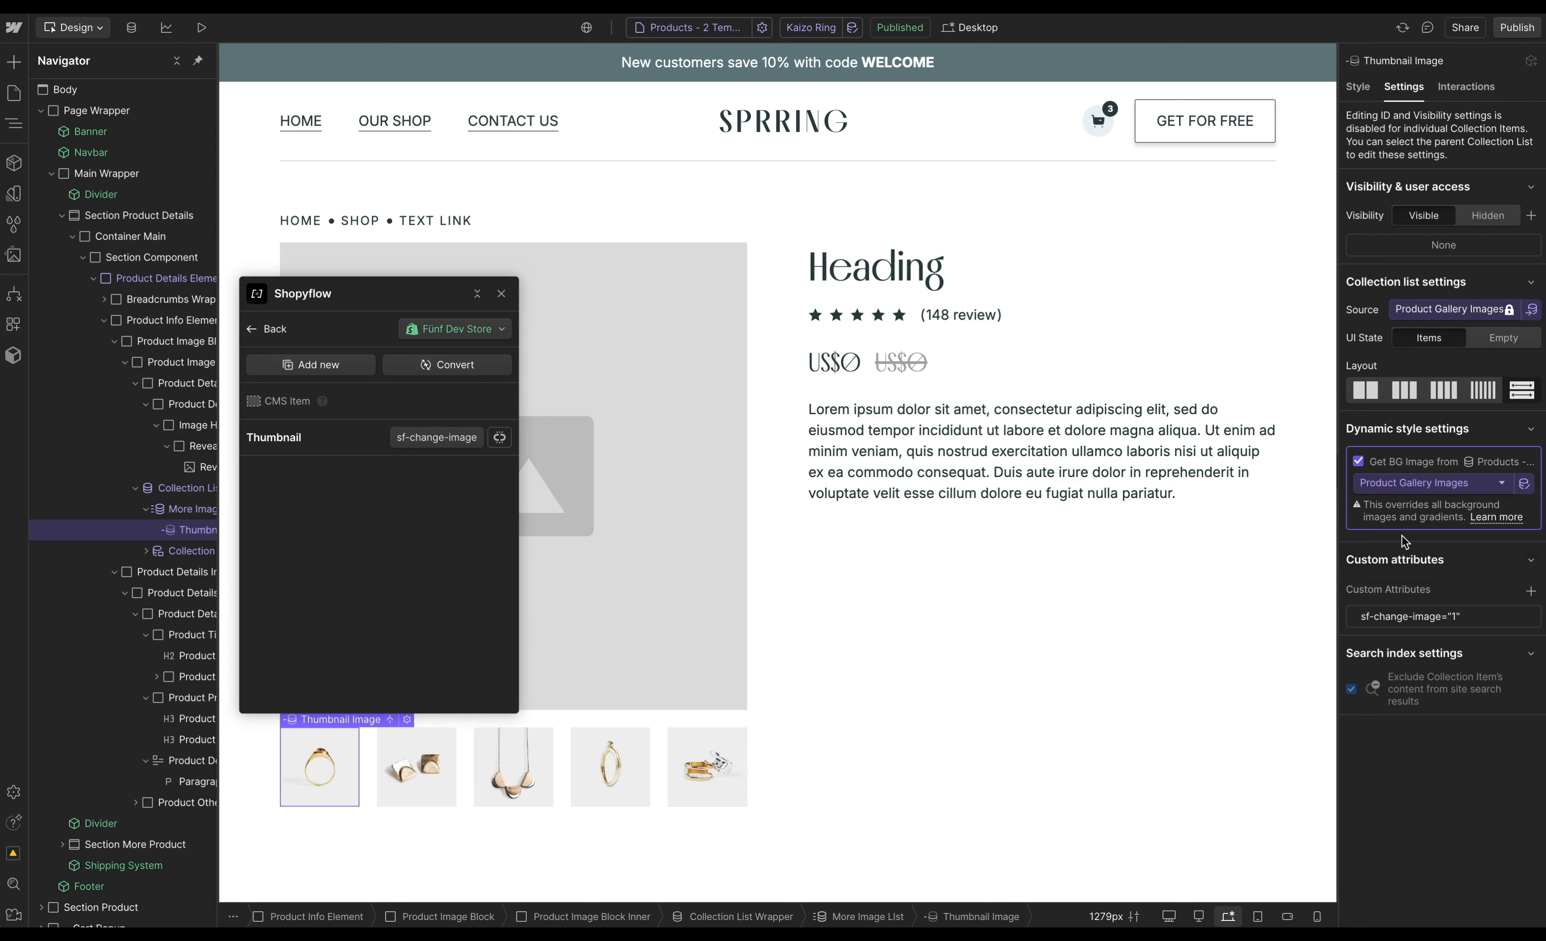
- Connect the main reveal image to the product's main image field
left_click(694, 545)
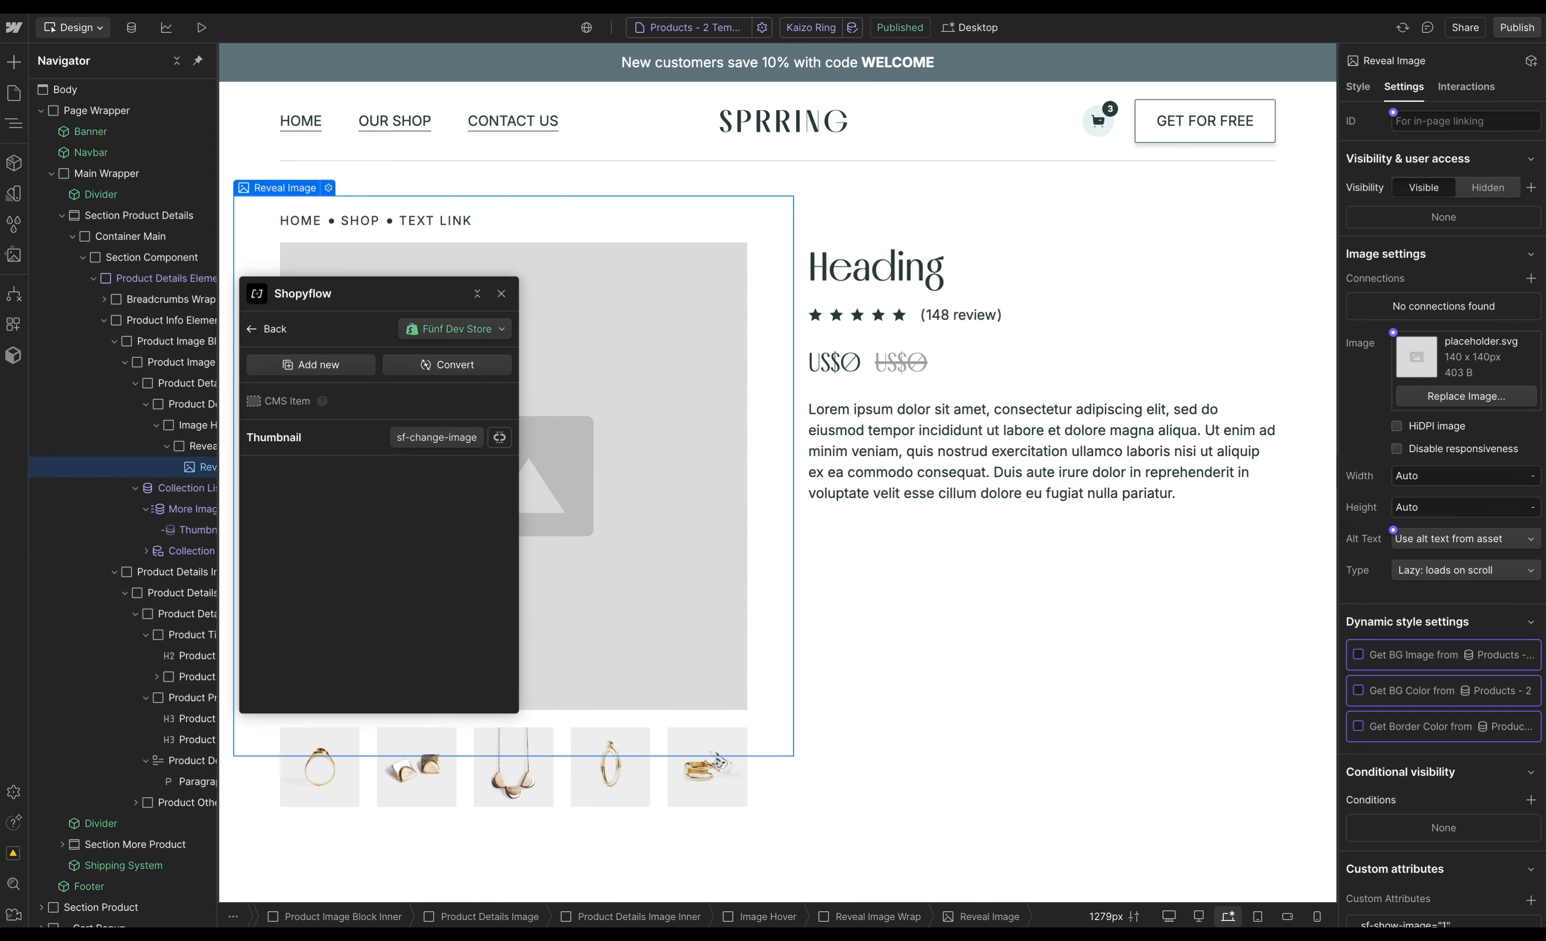
left_click(1395, 334)
left_click(1410, 398)
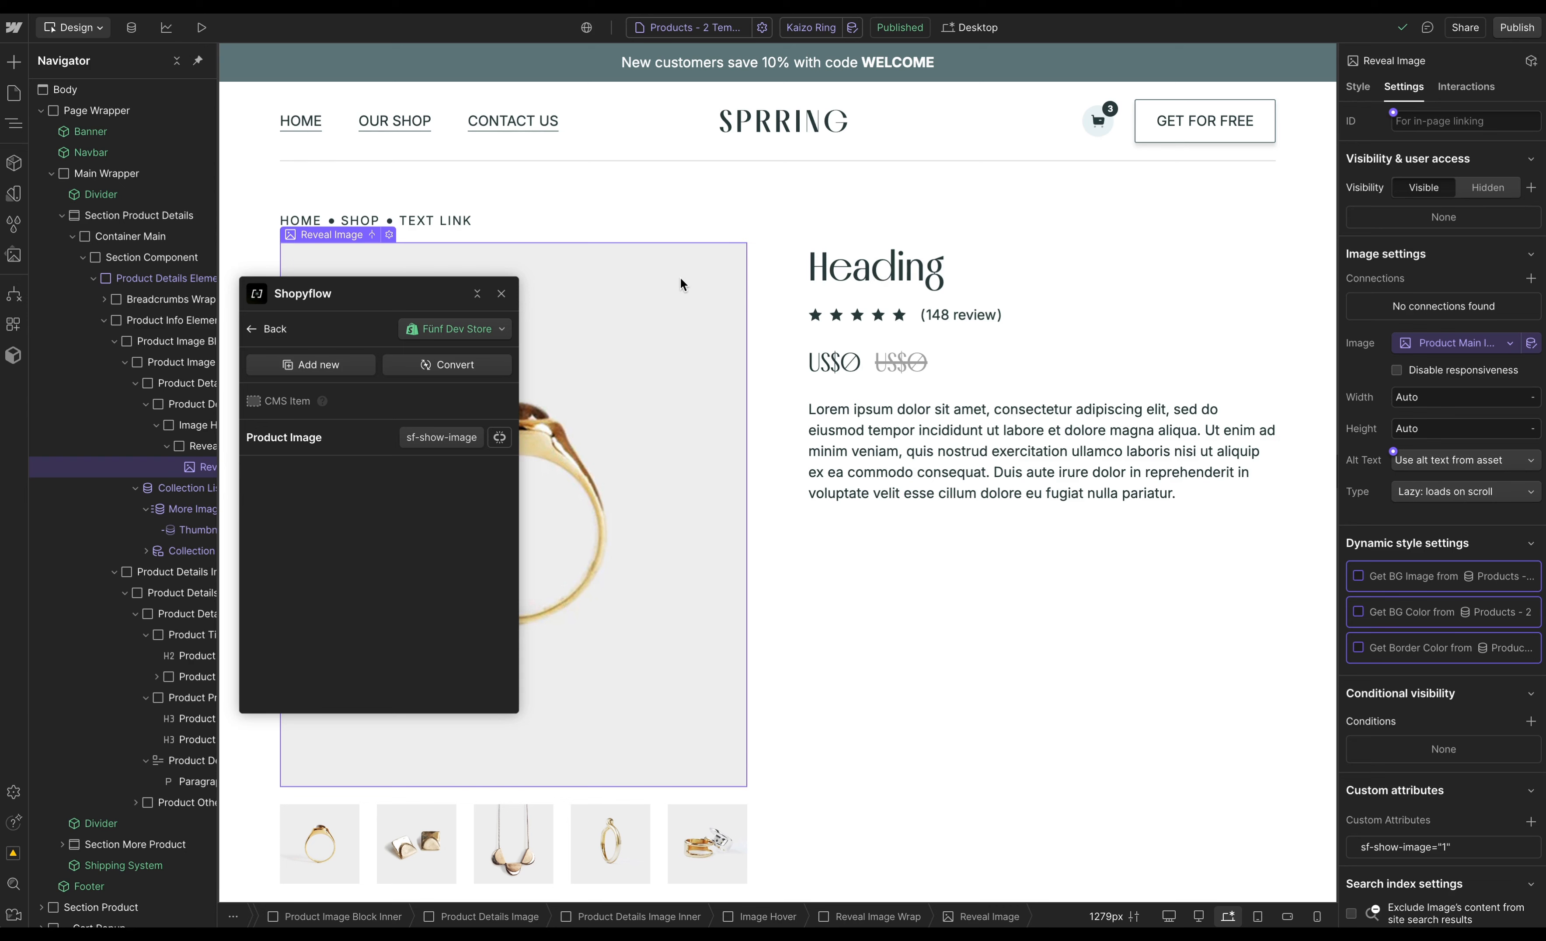
- Bind the product name heading's text to the Product Title field
left_click(874, 279)
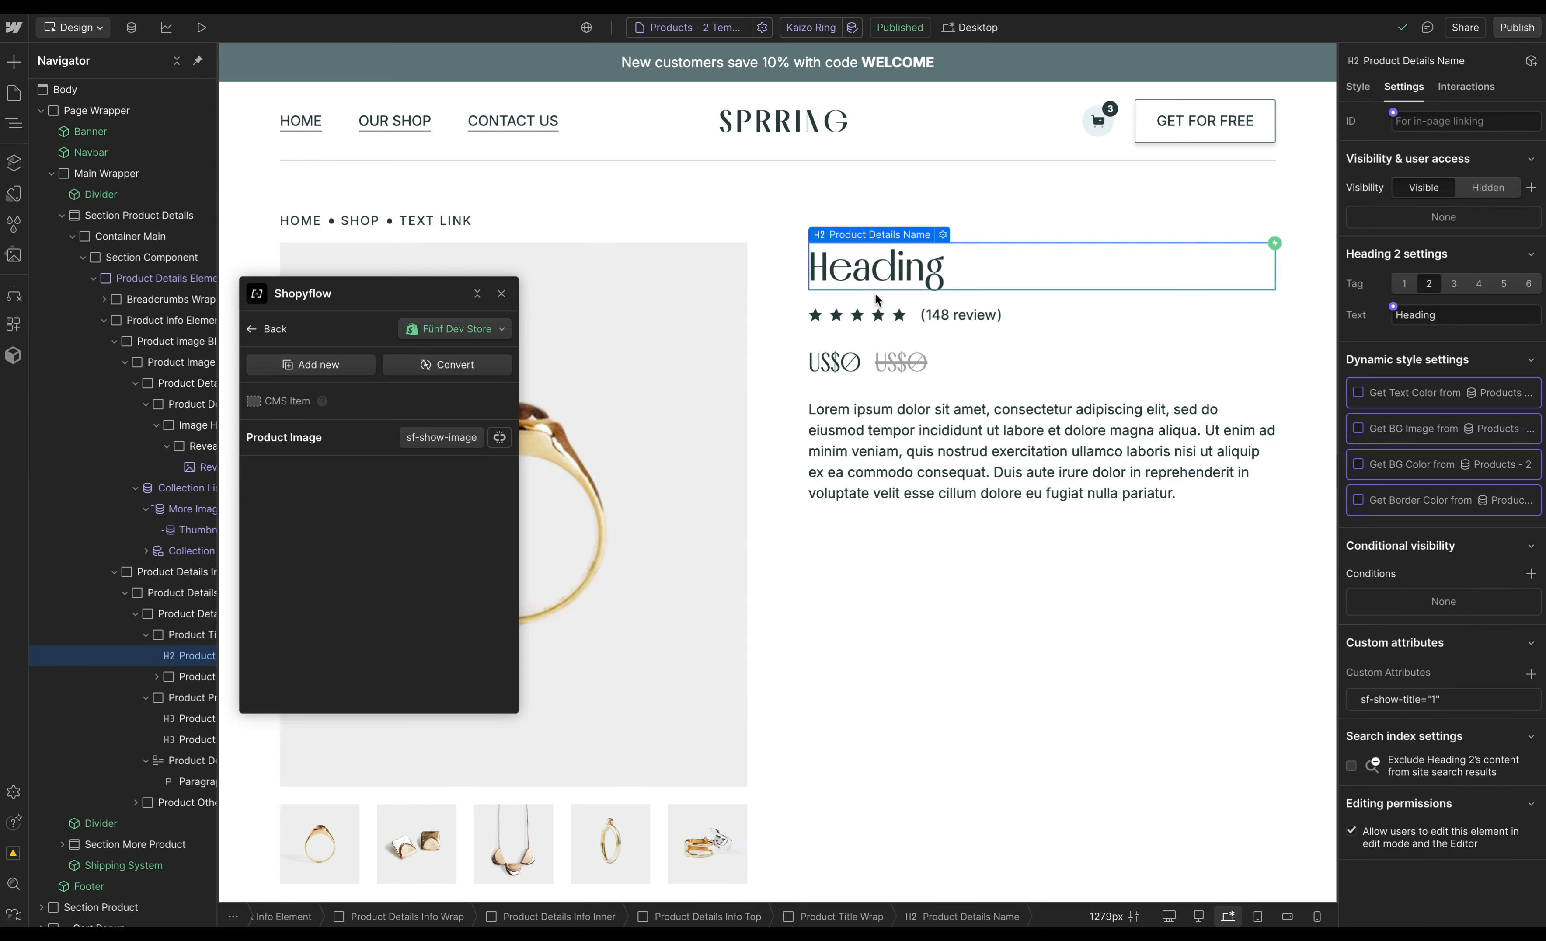
left_click(1393, 307)
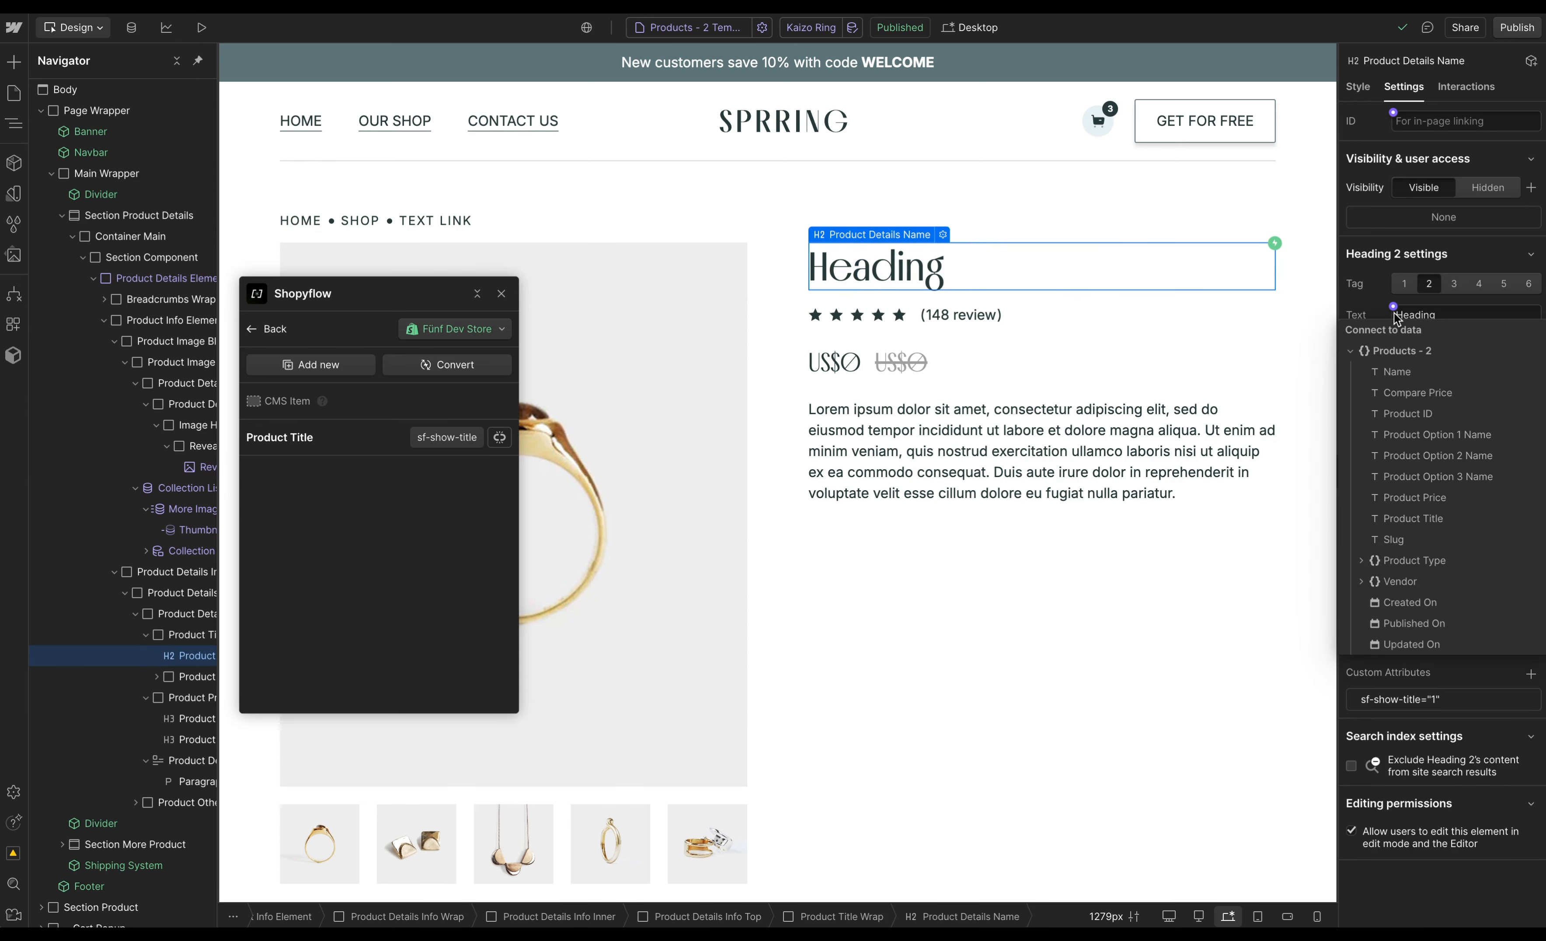
left_click(1437, 519)
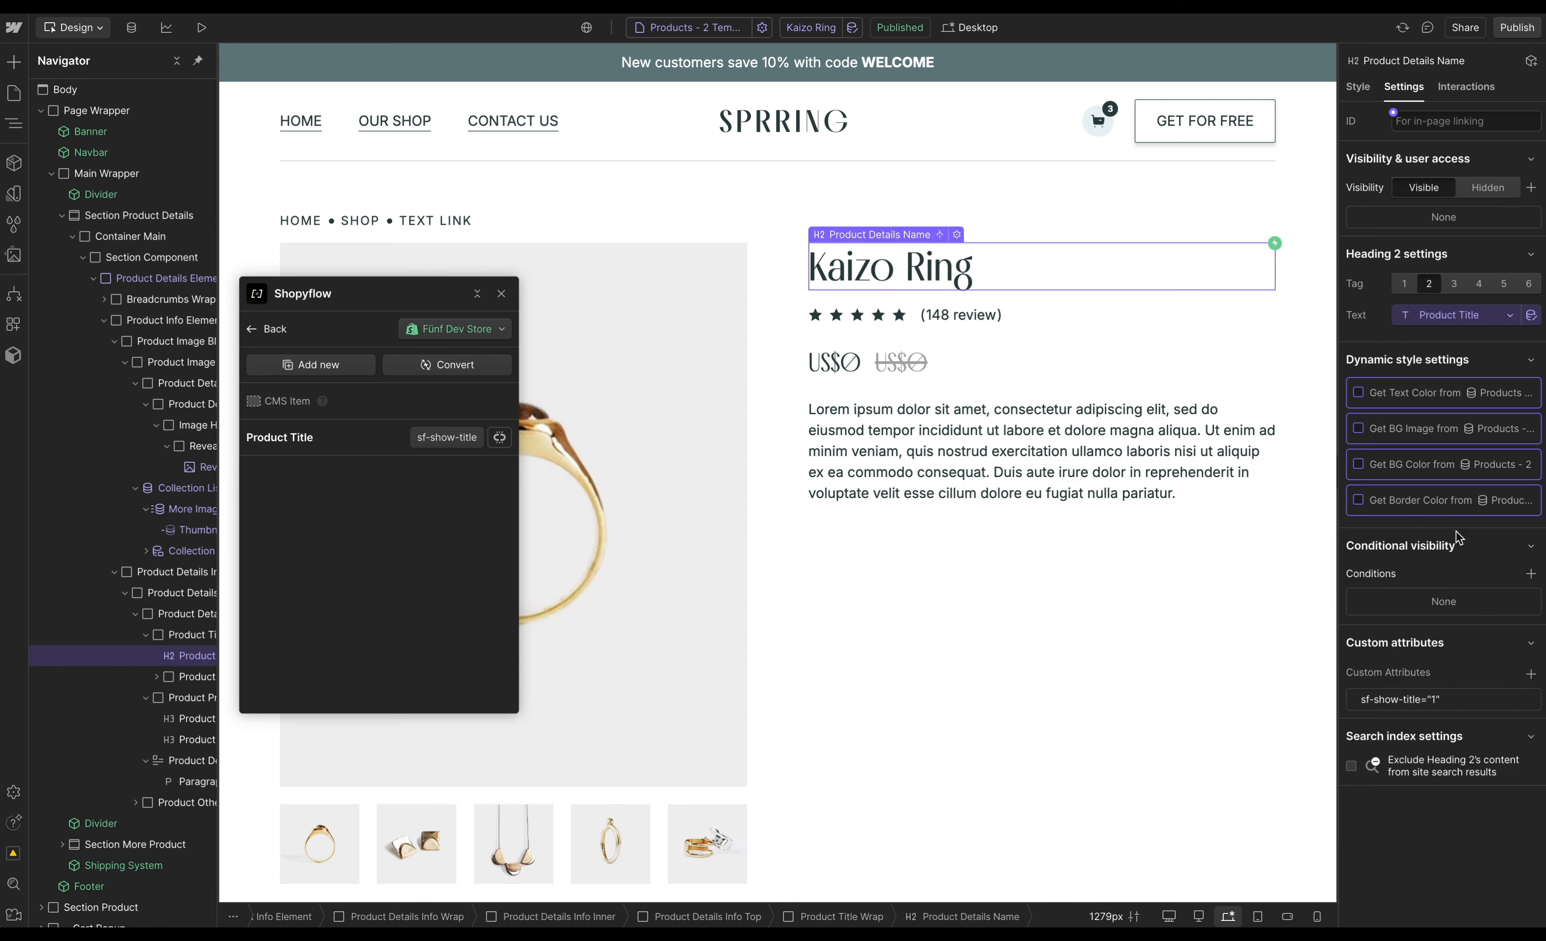
- Bind the first price heading's text to the Product Price field
left_click(836, 363)
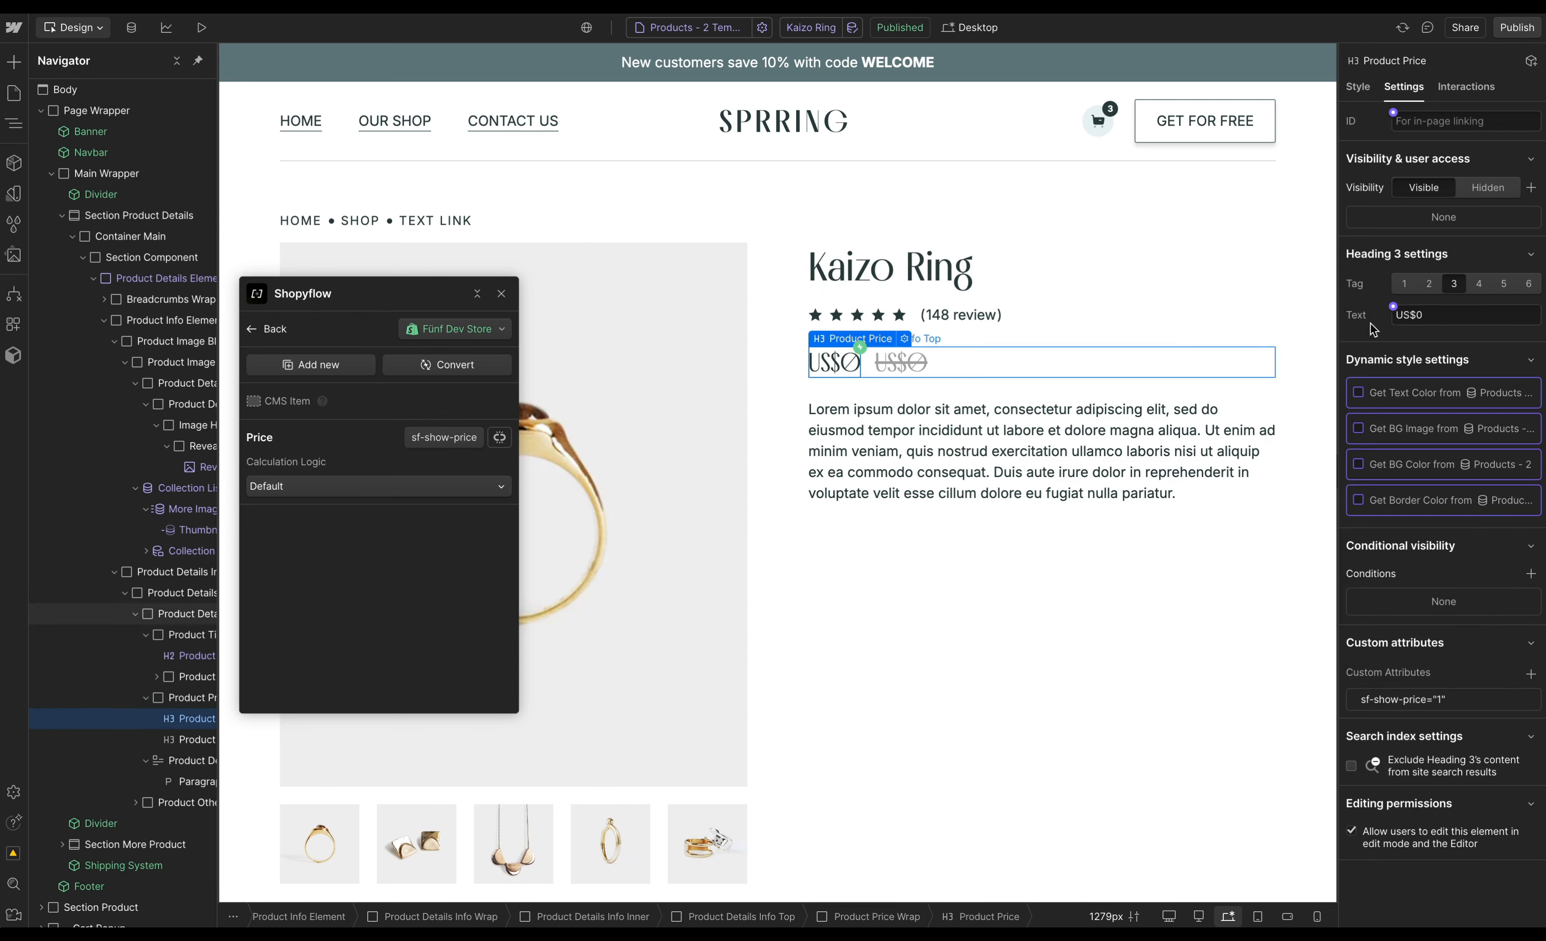
left_click(1393, 306)
left_click(1415, 497)
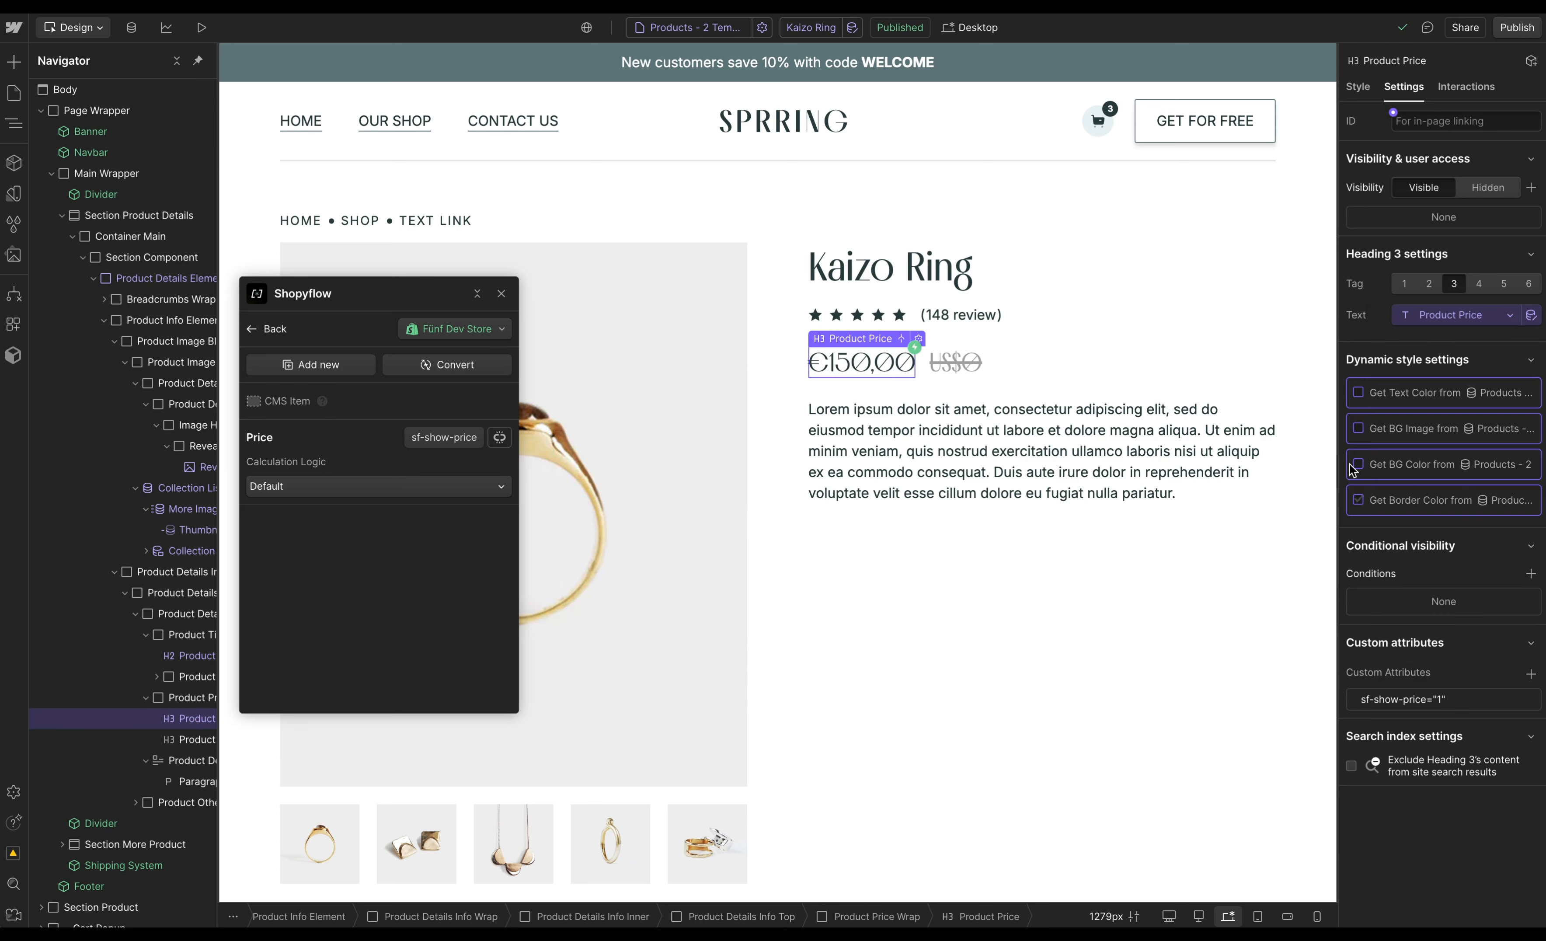
- Bind the struck-through price heading's text to the Compare Price field
left_click(942, 363)
left_click(1393, 307)
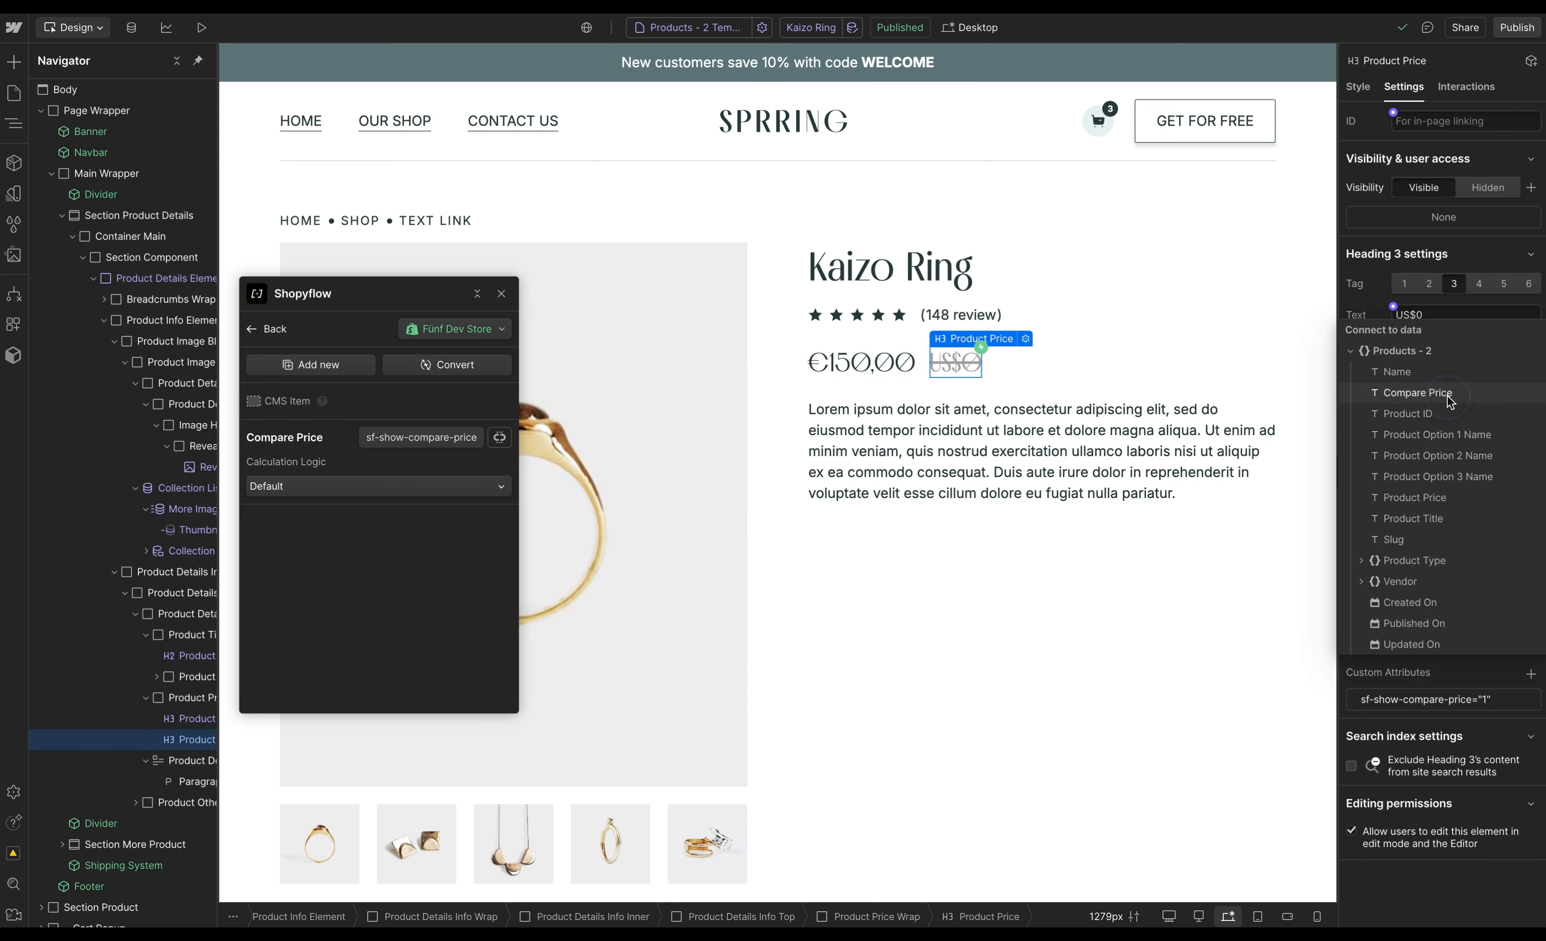
left_click(1445, 393)
- Bind the description rich text block's content to the Product Description field
left_click(952, 407)
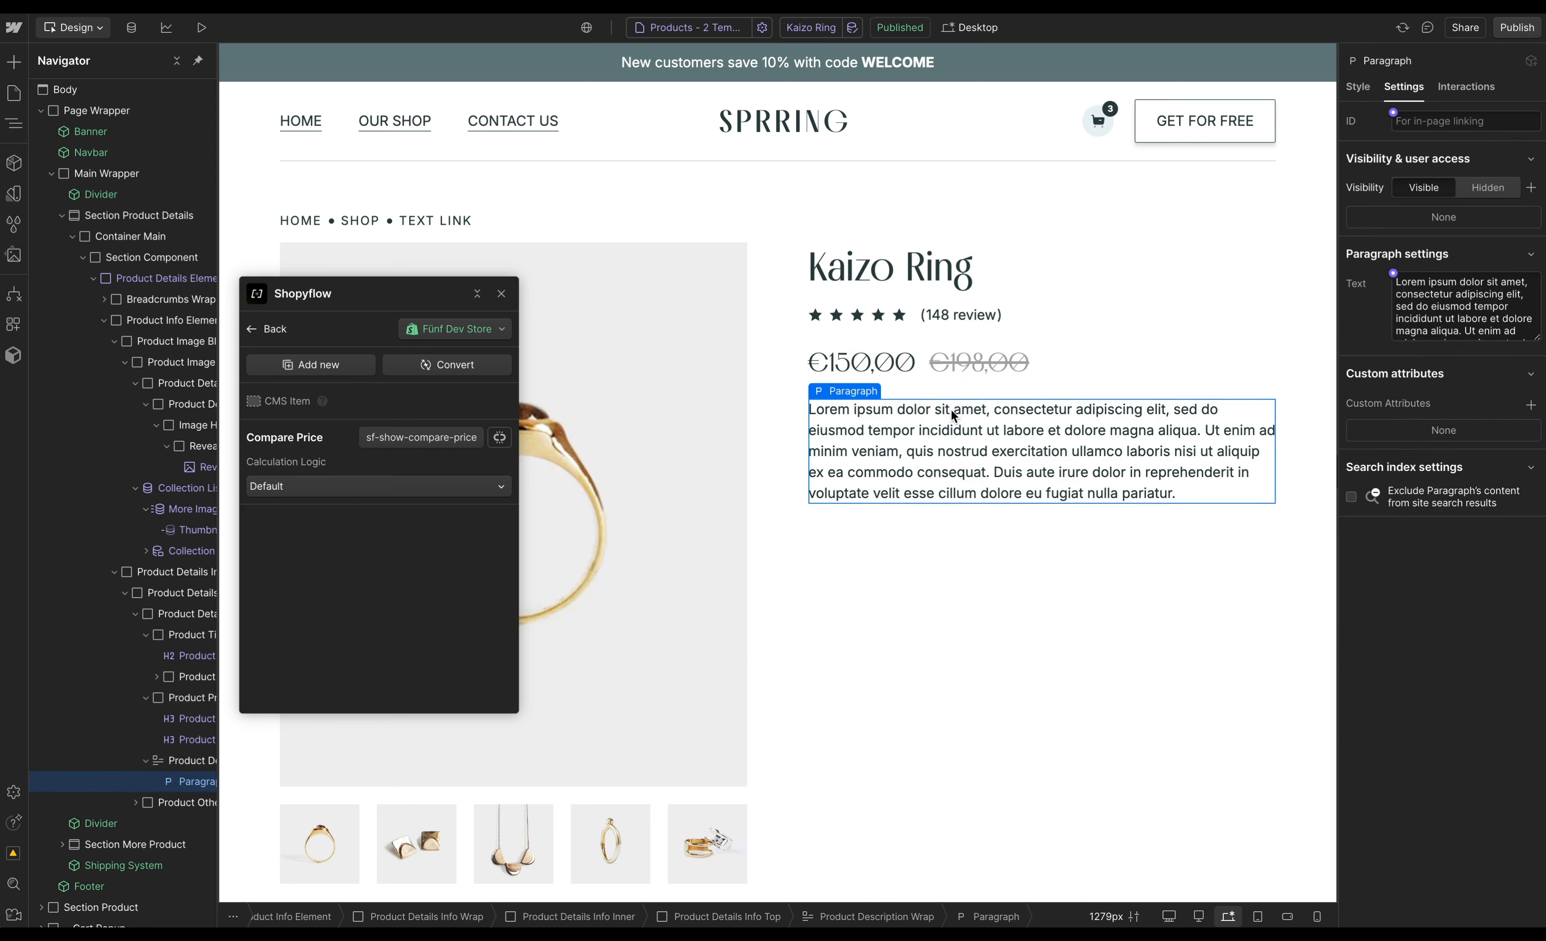
left_click(177, 762)
left_click(1394, 308)
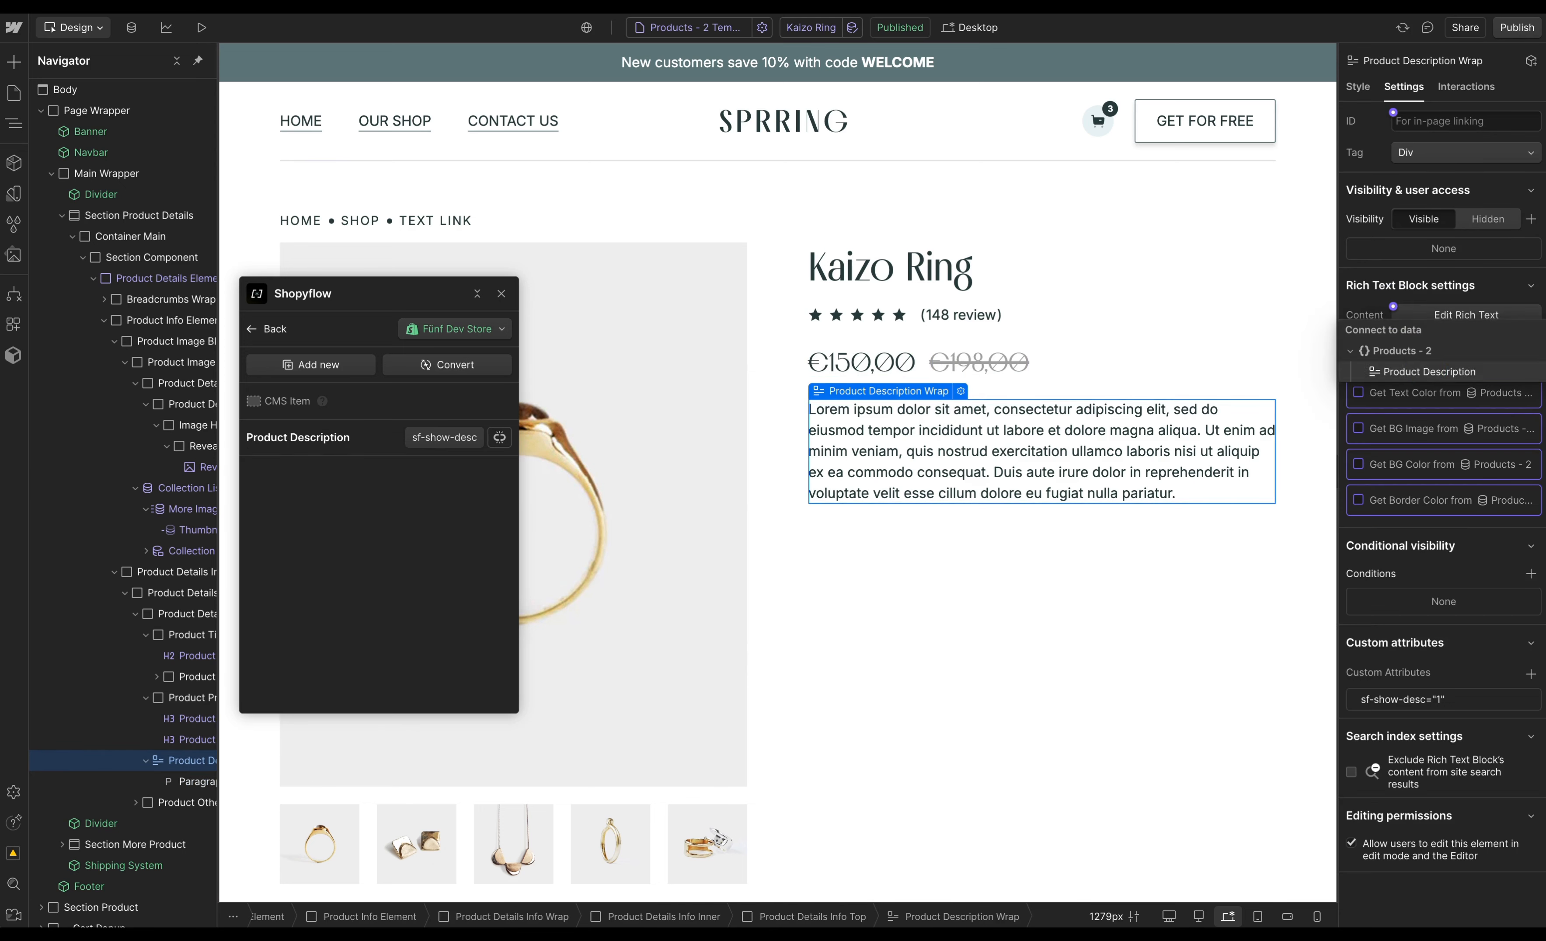
left_click(1411, 371)
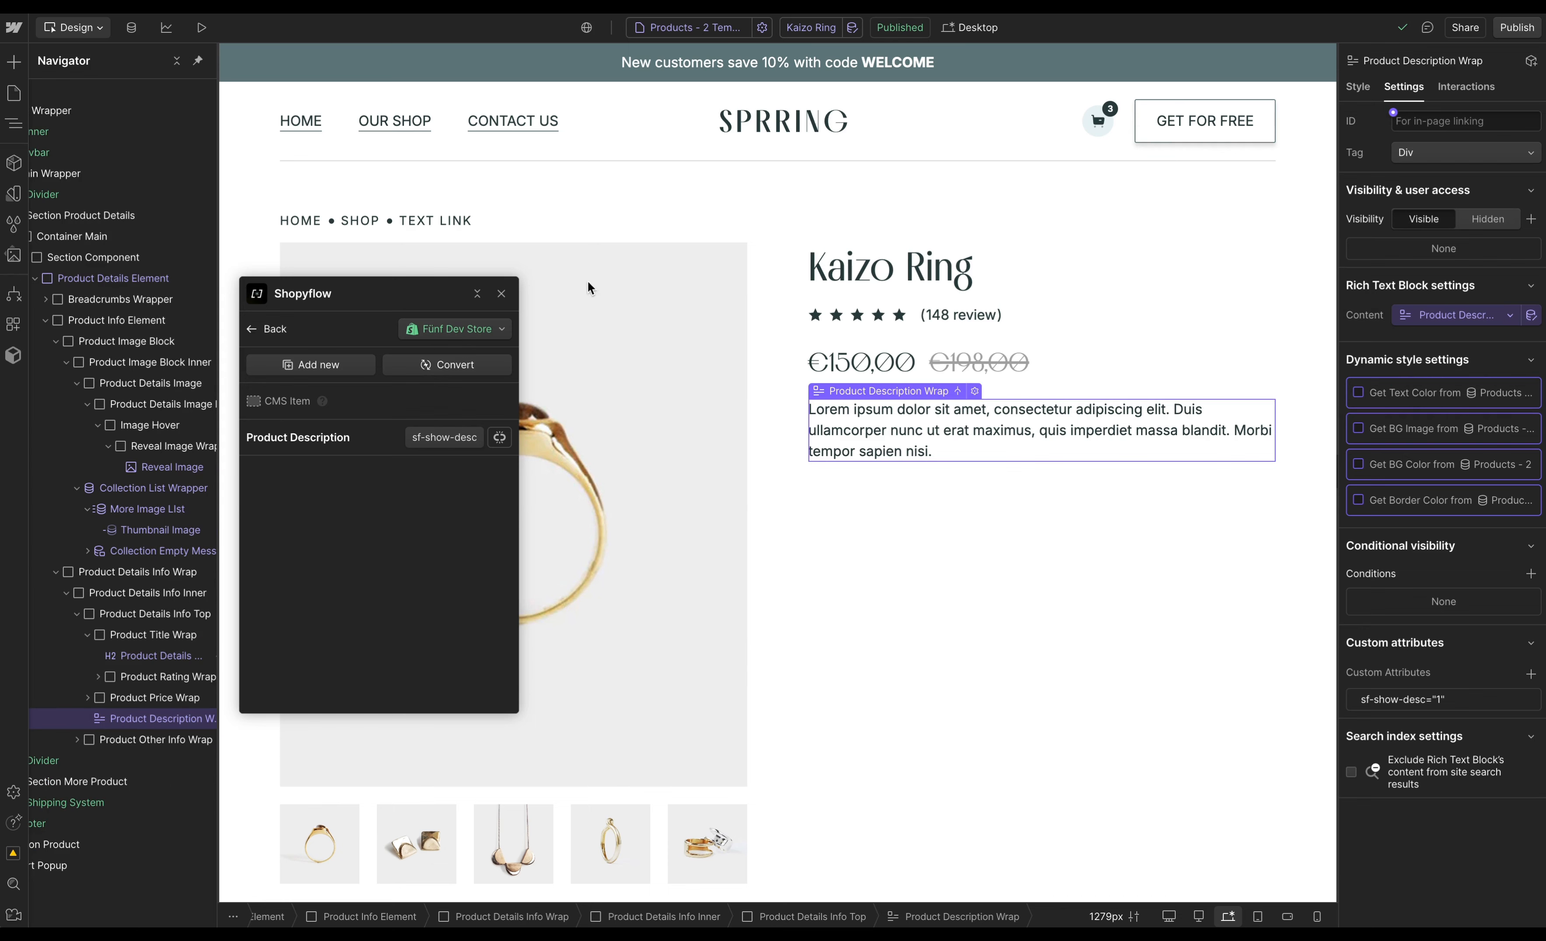
- Close the Shopyflow panel and paste the product actions container into the Product Other Info Wrap
left_click_drag(421, 304, 468, 304)
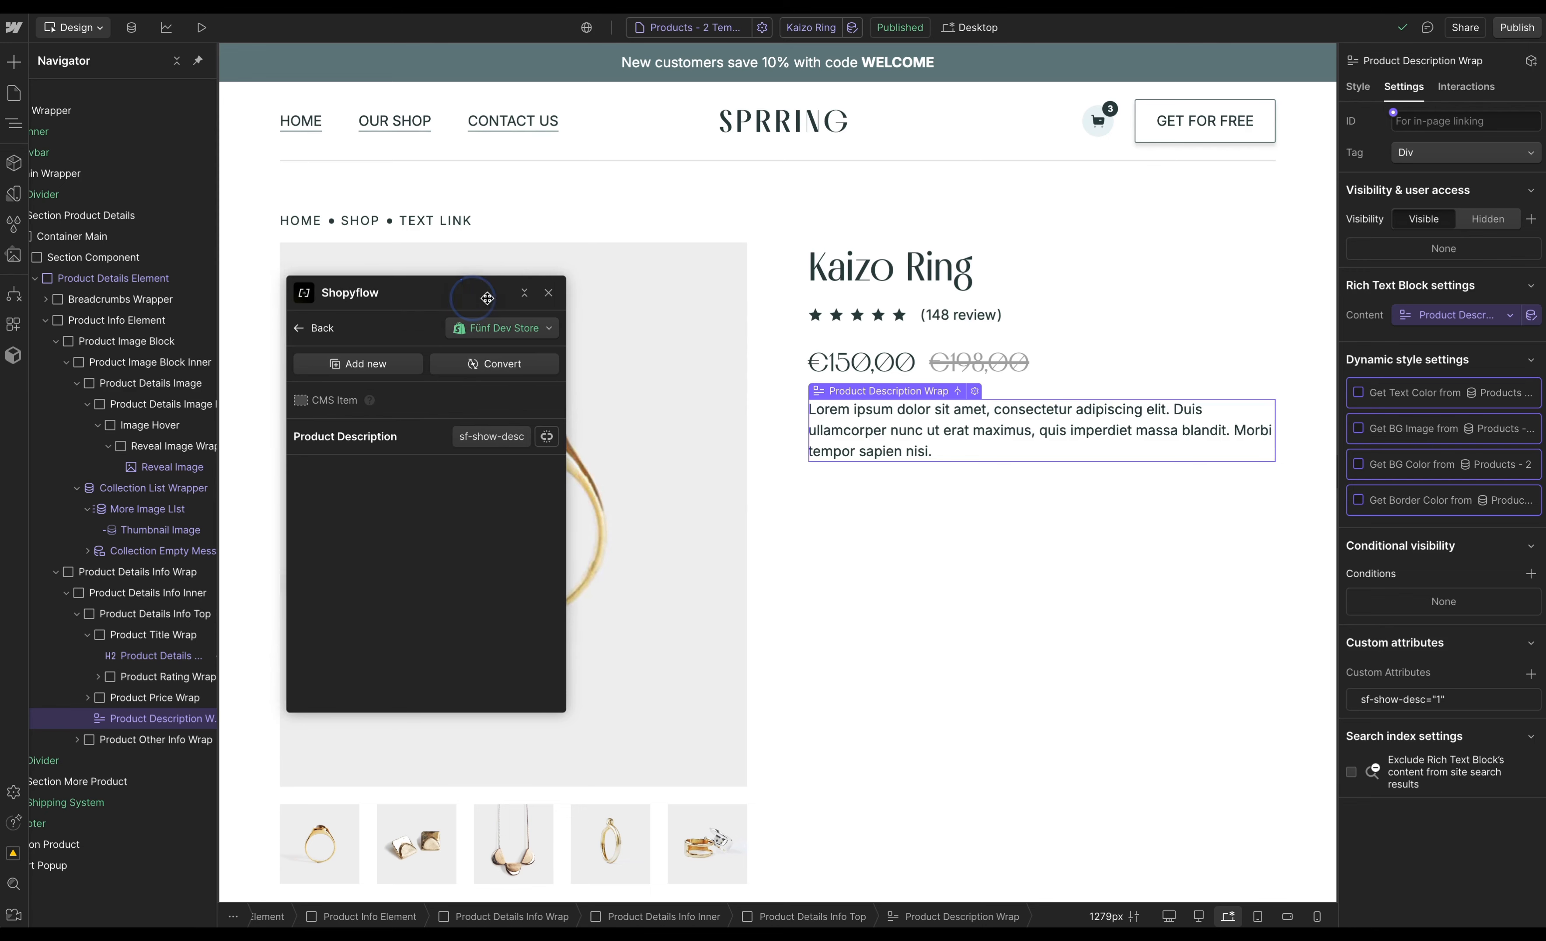
left_click(549, 295)
scroll(792, 419, "down", 10)
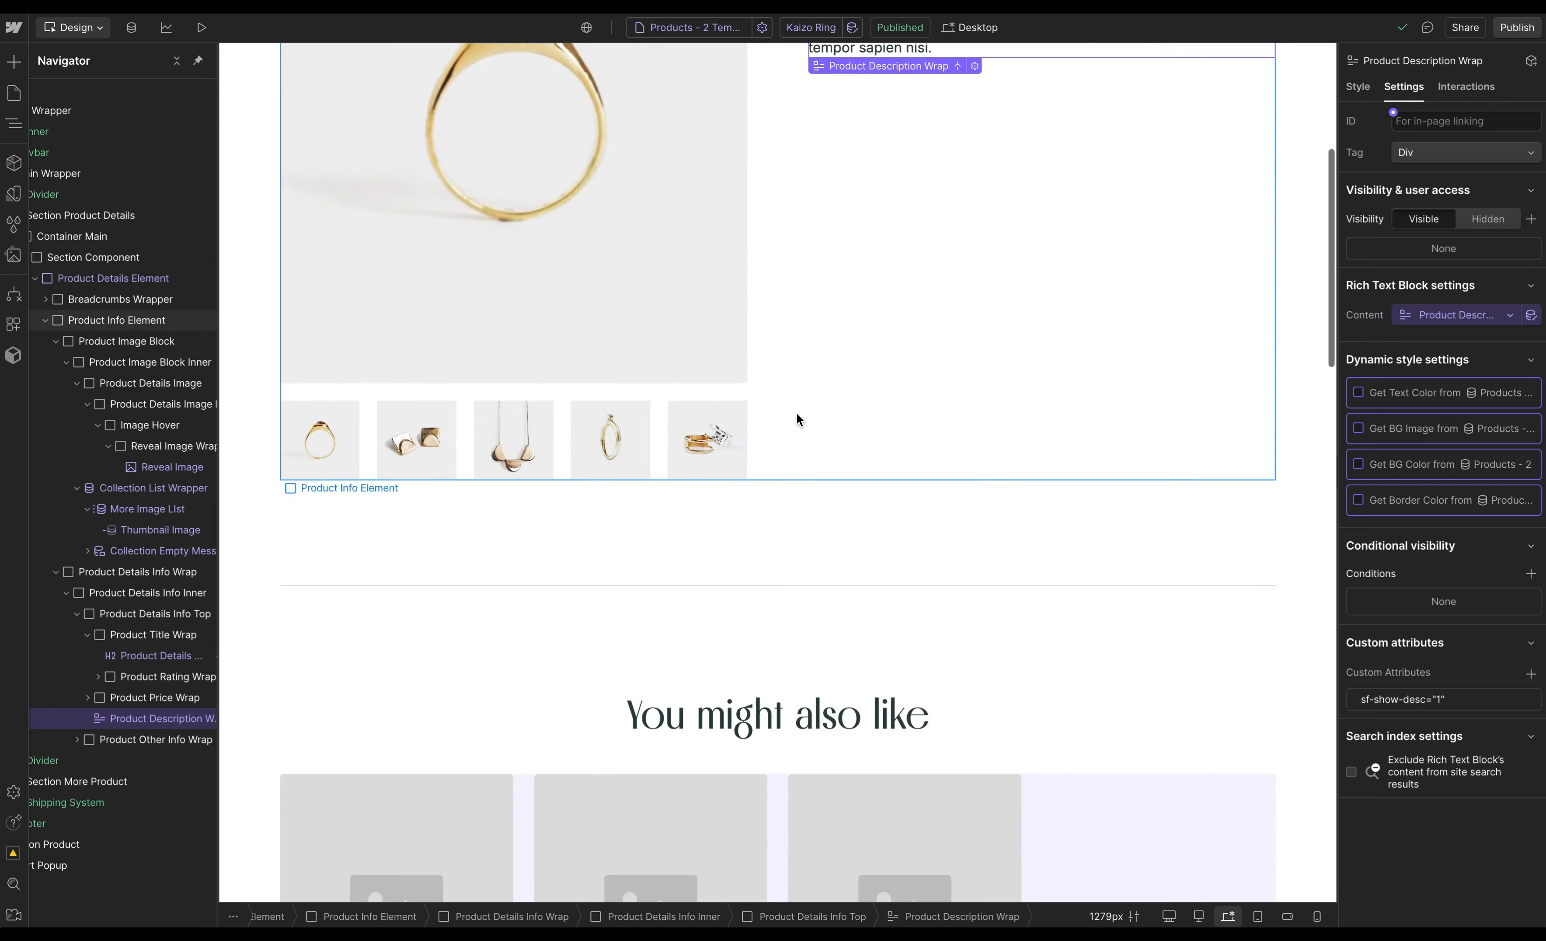
scroll(795, 416, "down", 20)
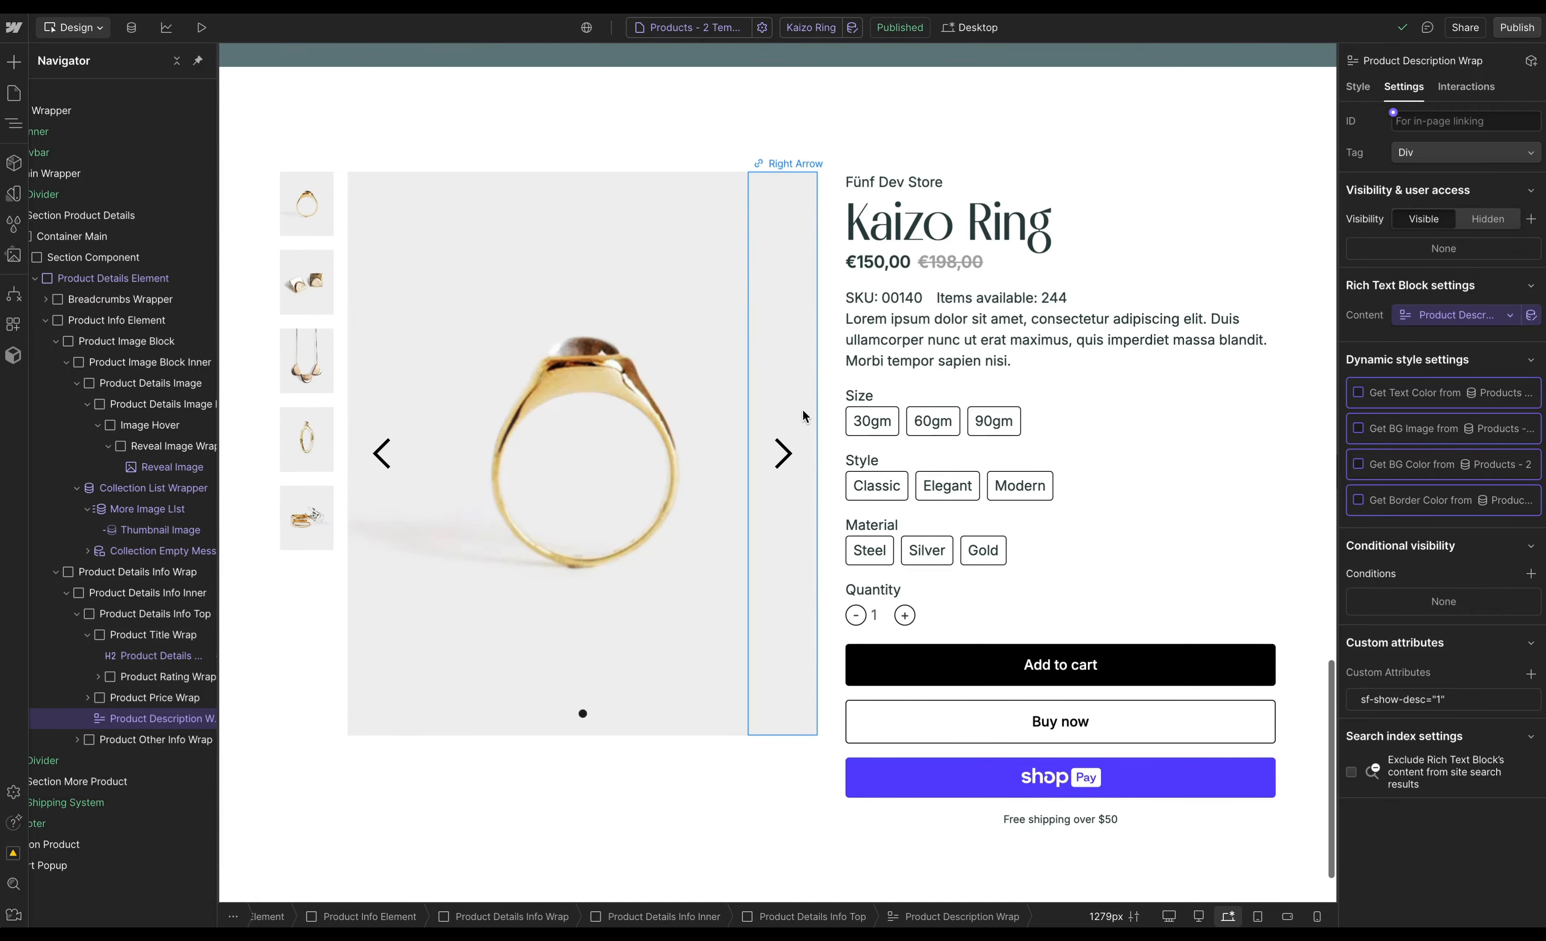
scroll(803, 416, "down", 2)
left_click(1198, 507)
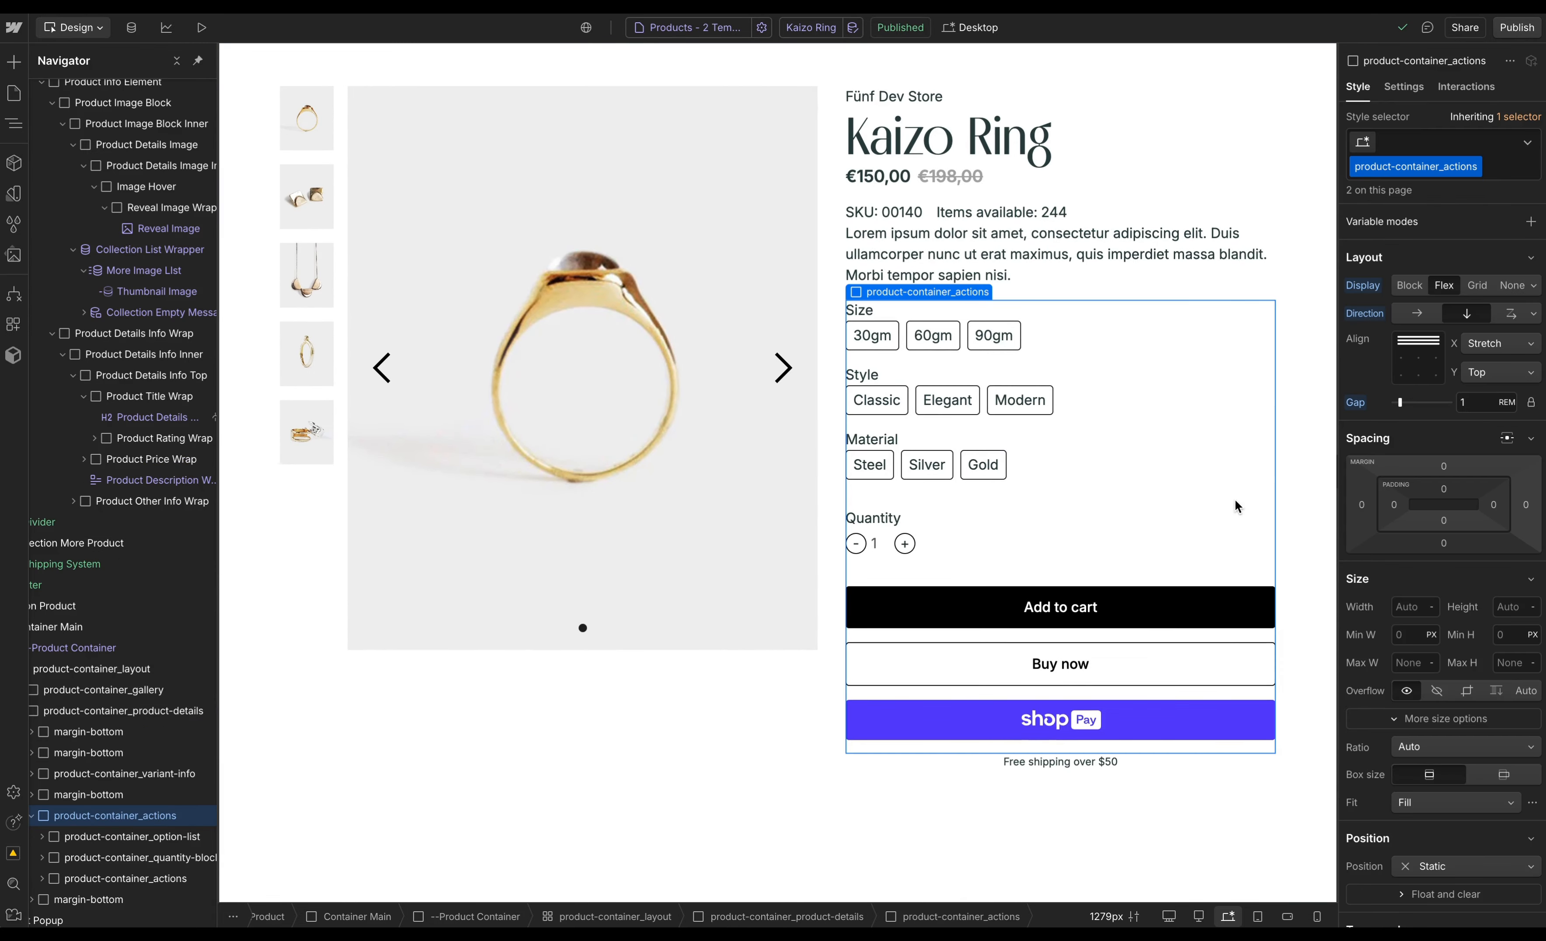
scroll(1236, 507, "up", 15)
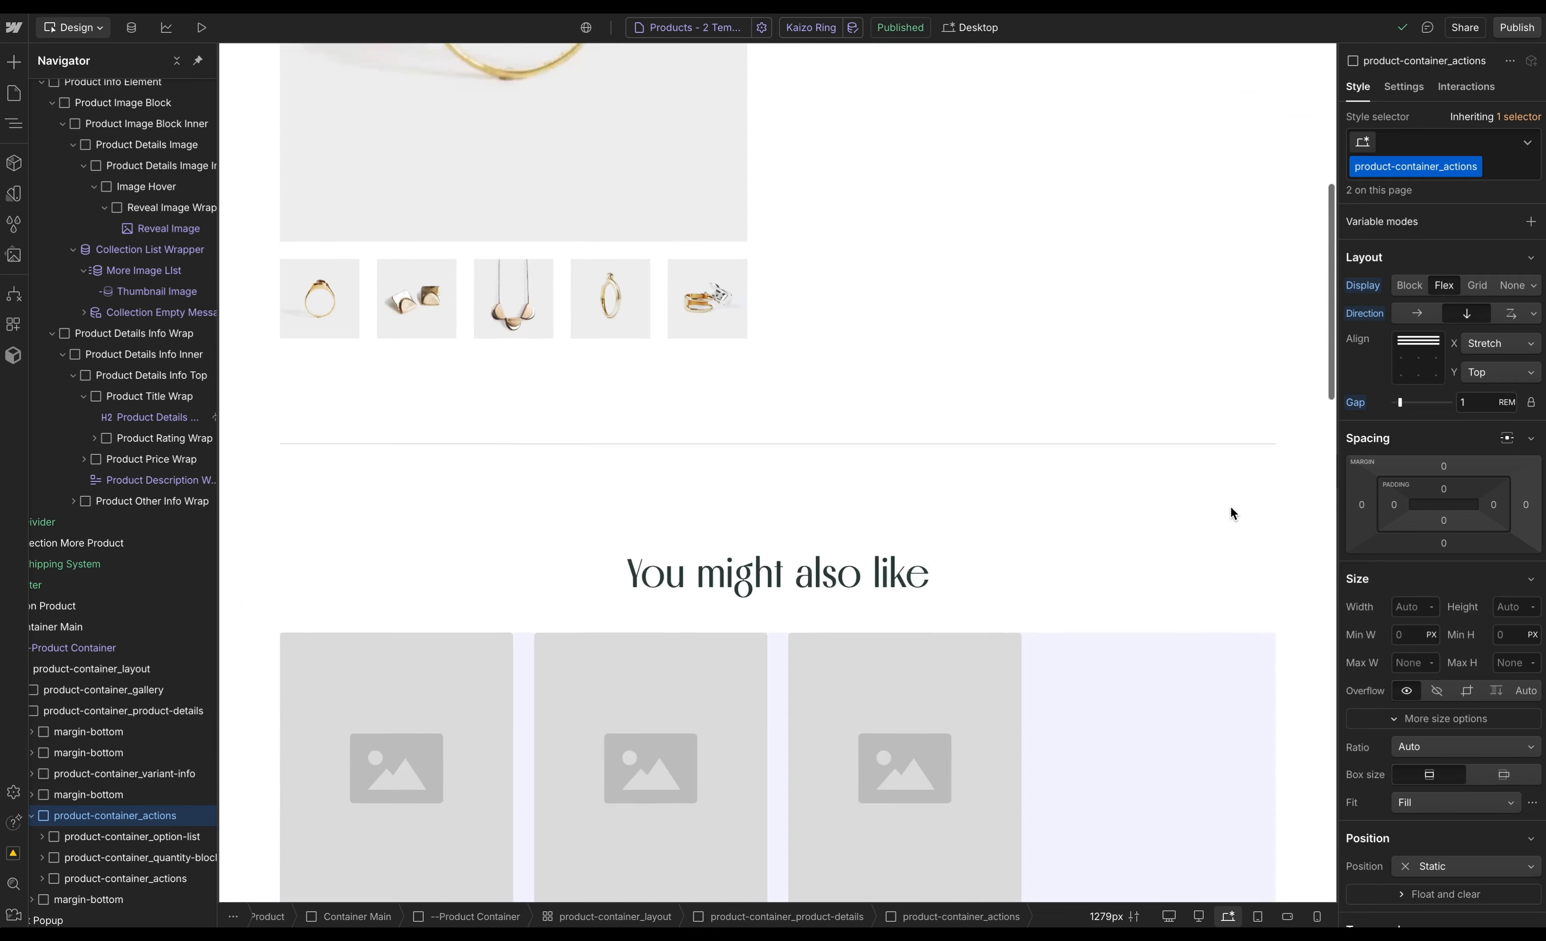
scroll(1230, 512, "up", 8)
left_click(992, 467)
key("super+v")
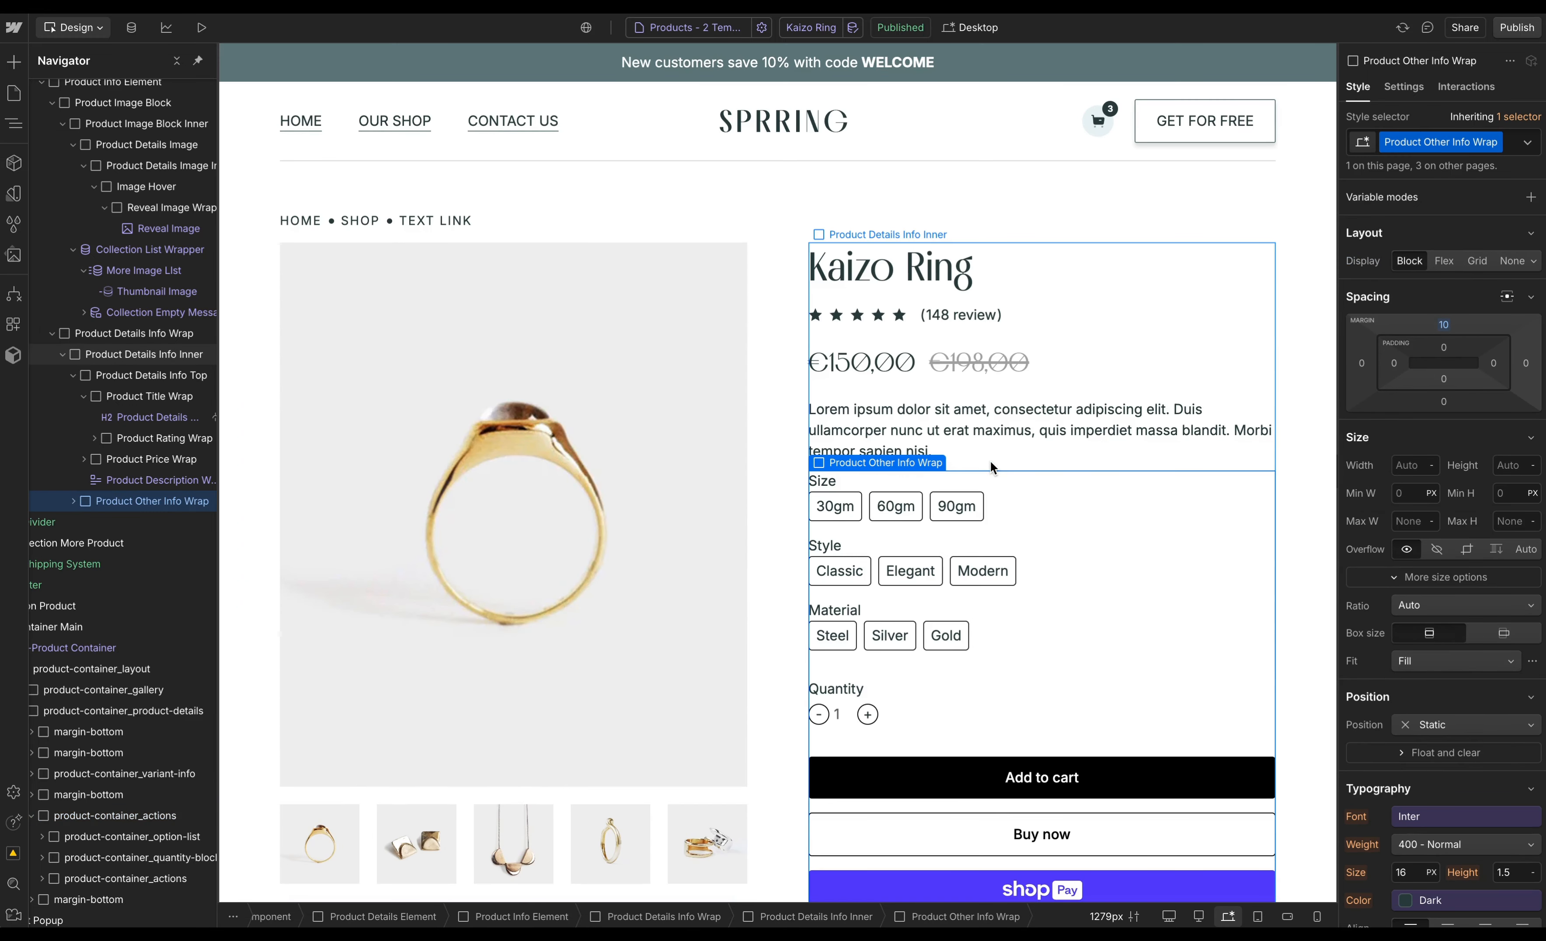
- Replace the size option group's class with the Product Option class
left_click(1061, 499)
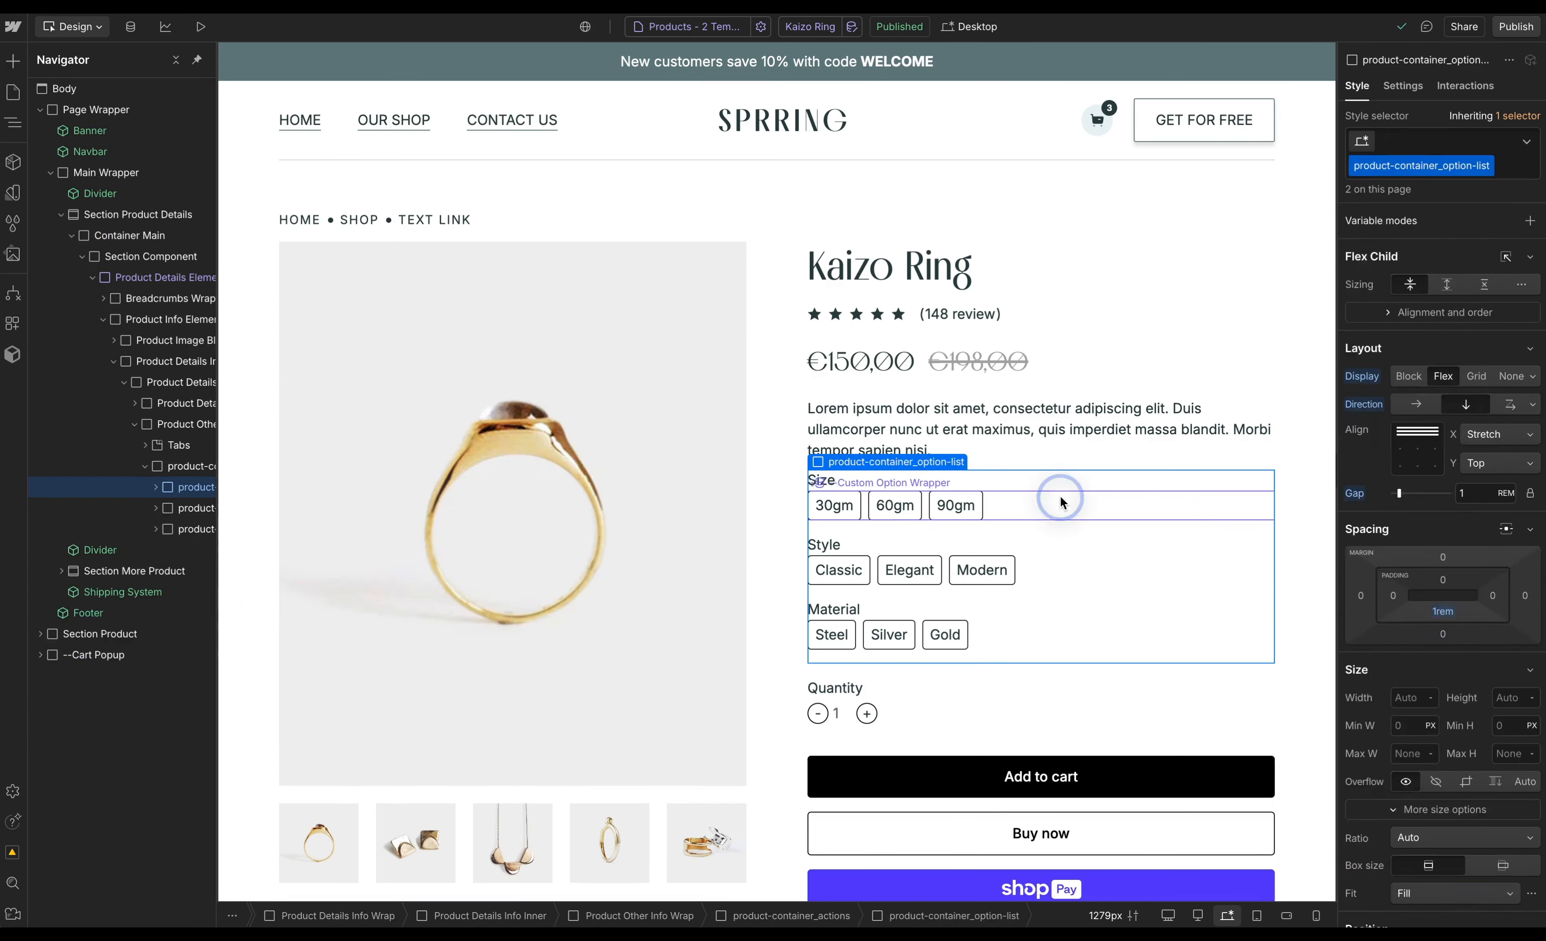
key("Up")
key("Up")
key("super+Return")
key("BackSpace")
type("product option")
key("Return")
- Apply the matching Product Option class to the Size label
key("Down")
key("super+Return")
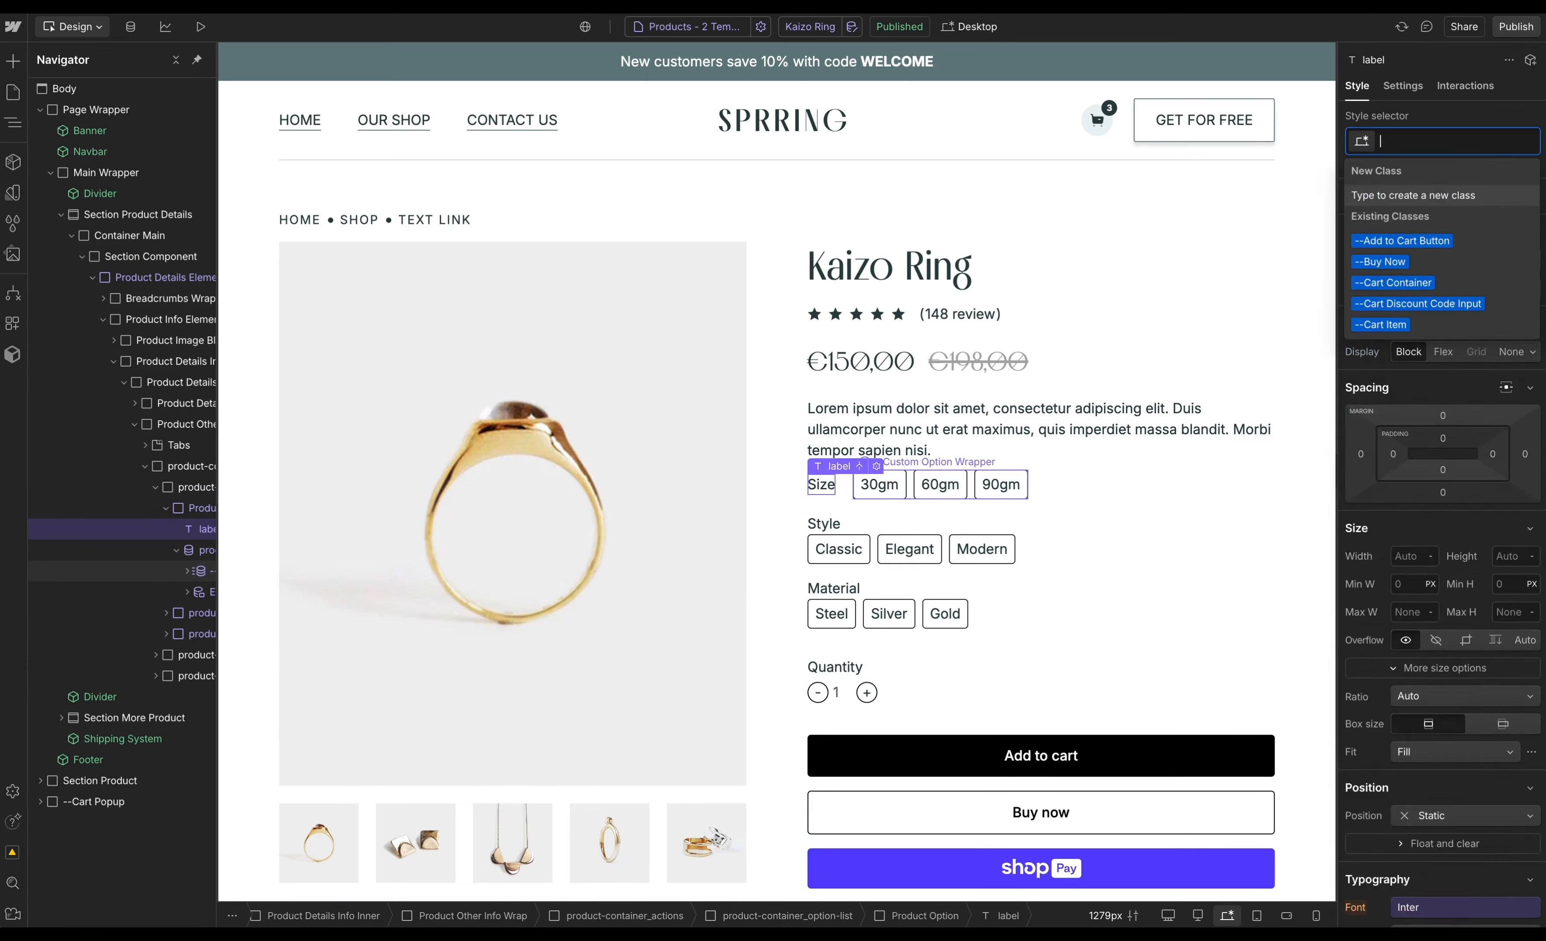
type("product option")
key("Down")
key("Down")
key("Down")
key("Return")
- Replace the size button's class with Product Option Button and adjust its padding
left_click(889, 495)
key("super+Return")
key("BackSpace")
type("product option")
key("Down")
key("Return")
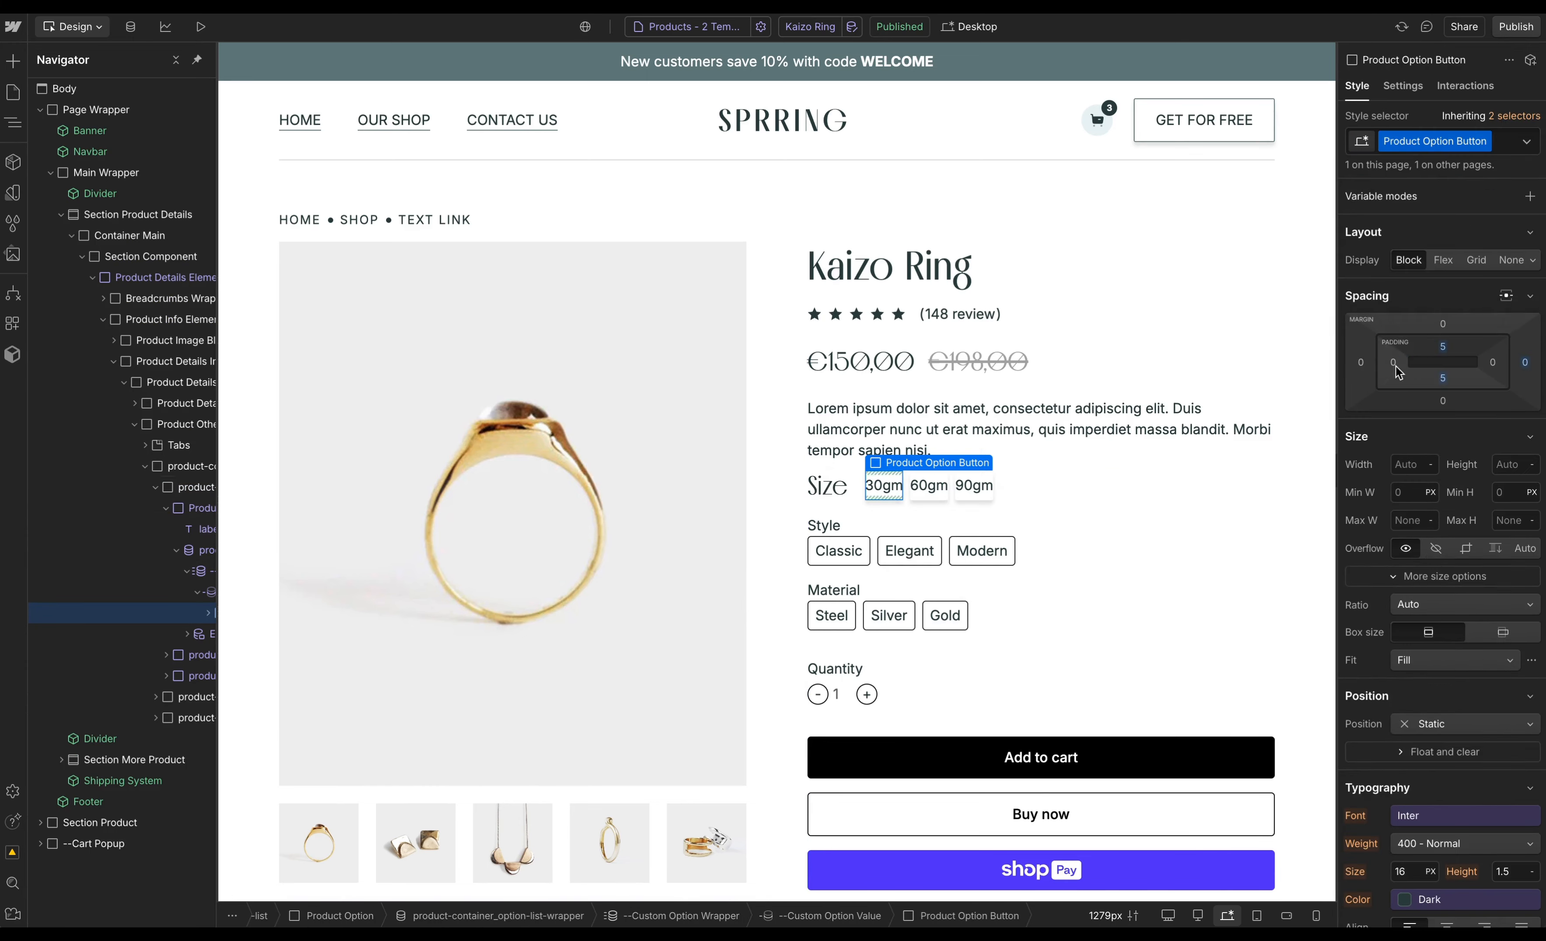
left_click_drag(1396, 366, 1396, 348)
scroll(1484, 553, "down", 10)
- Style an sf-active combo class on a size button with a Dark background and White text, then remove the combo class
left_click(1138, 480)
left_click(1044, 485)
key("super+Return")
type("sf-active")
key("Return")
left_click(1422, 512)
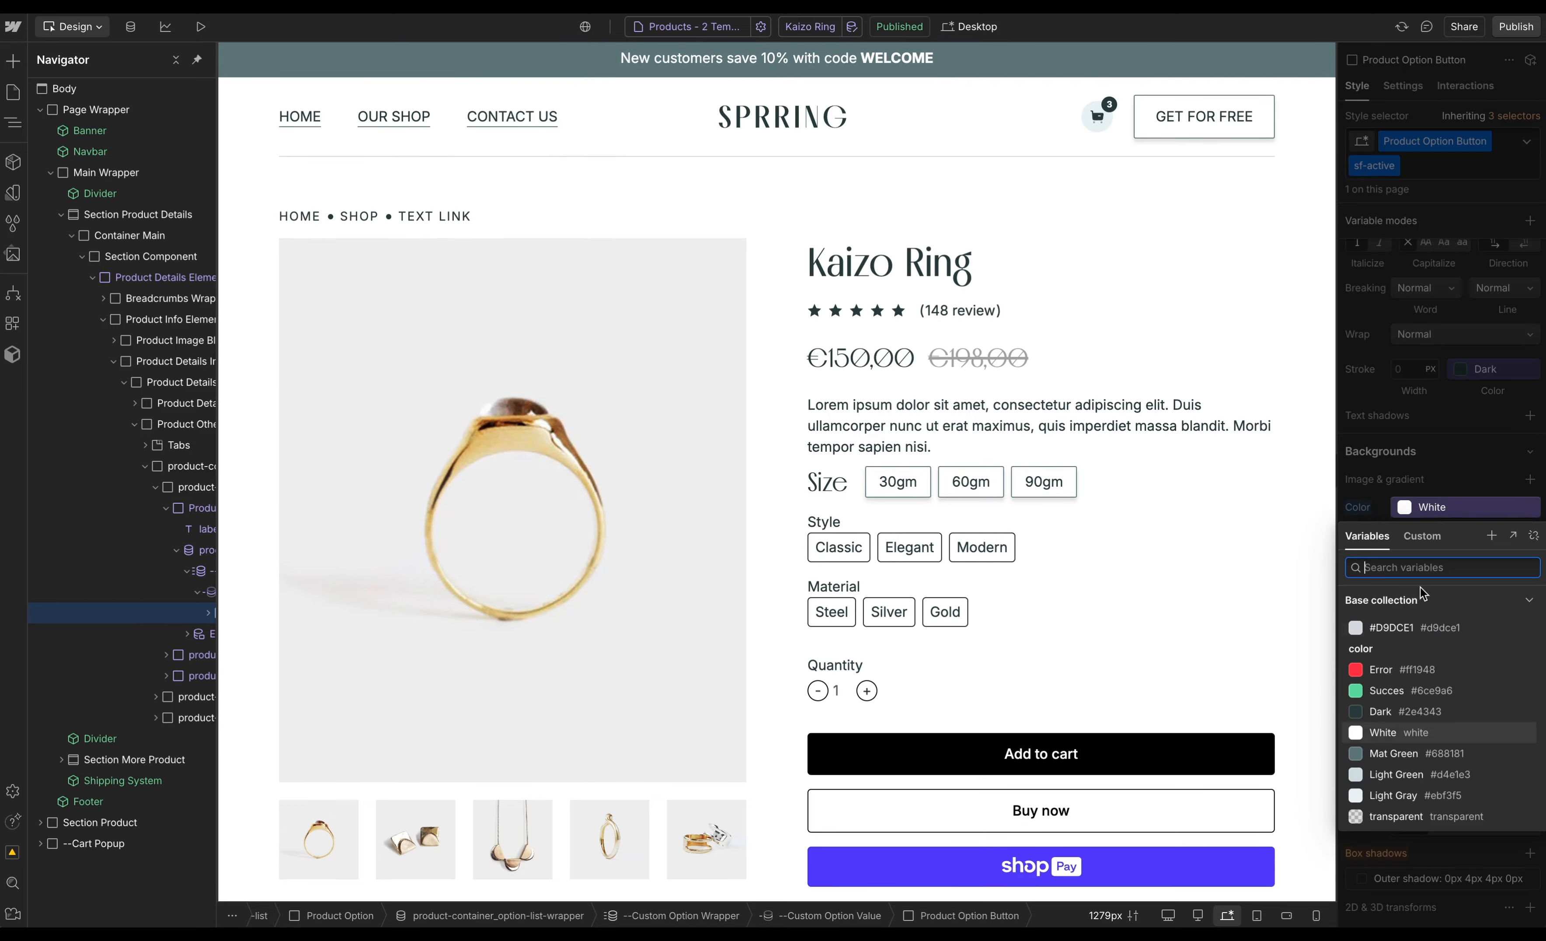
left_click(1382, 711)
scroll(1406, 570, "up", 10)
left_click(1401, 360)
left_click(1387, 583)
key("super+Return")
key("BackSpace")
- Apply the matching Product Option class to the Style label
left_click(823, 523)
key("super+Return")
type("produc")
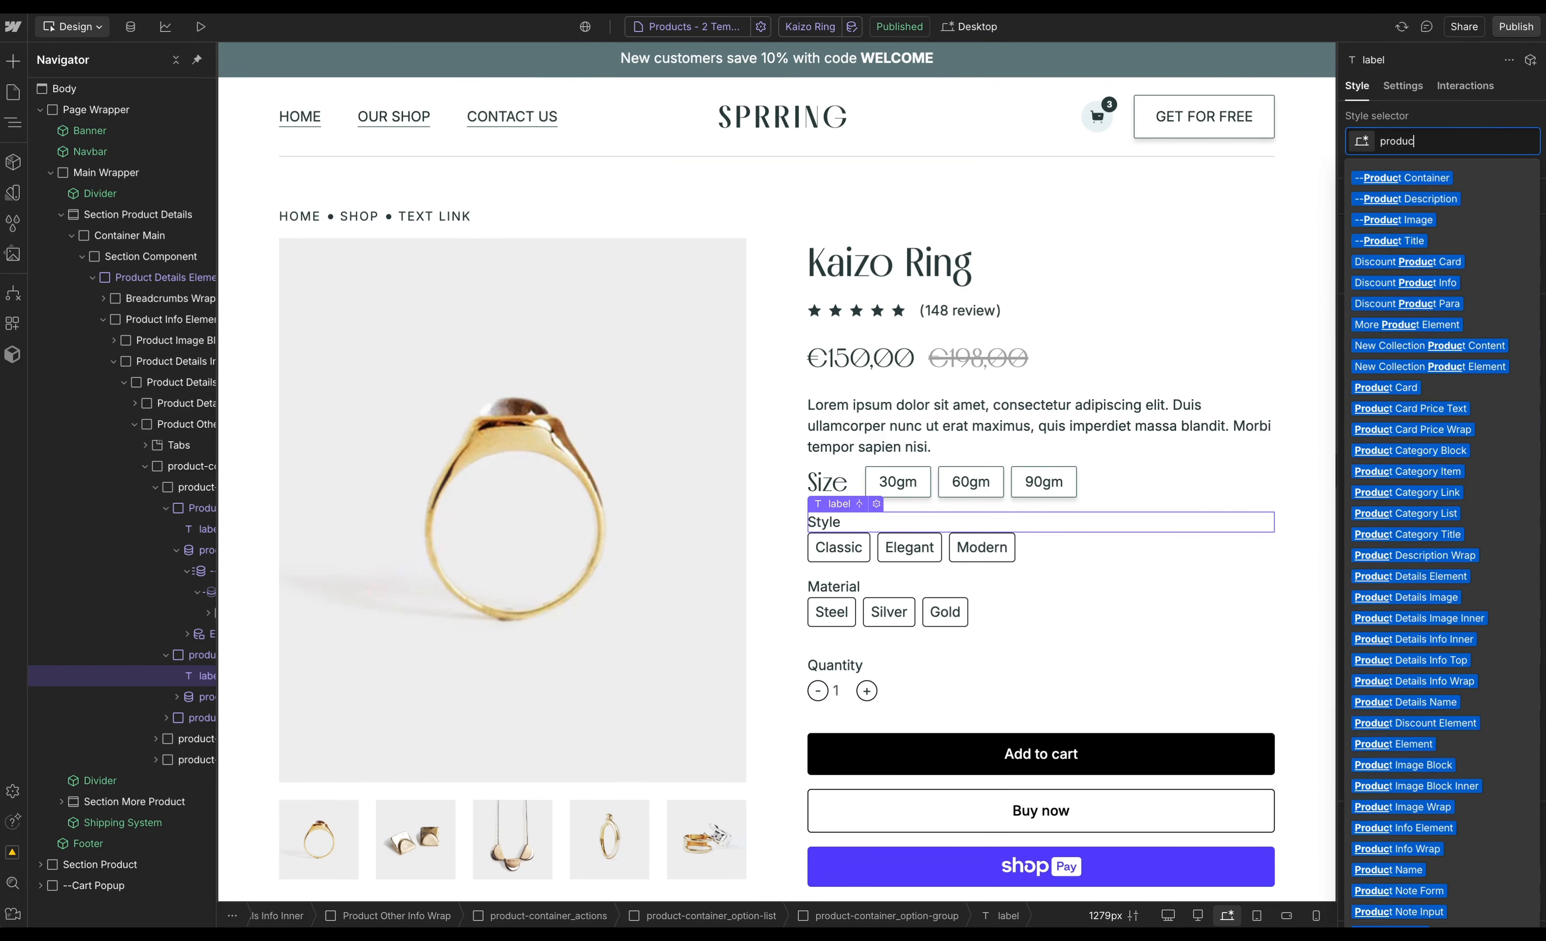
type("t option")
key("Down")
key("Down")
key("Down")
key("Return")
- Replace the Style option group's class with the Product Option class
key("Up")
key("super+Return")
key("BackSpace")
- Replace the Style option button's class with Product Option Button
type("product option")
key("Return")
left_click(925, 524)
key("super+Return")
key("BackSpace")
- Apply the matching Product Option class to the Material label
type("product option")
key("Down")
key("Return")
left_click(846, 572)
- Replace the Material option button's class with Product Option Button
type("product option")
key("Down")
key("Down")
key("Down")
key("Return")
left_click(831, 605)
key("super+Return")
key("BackSpace")
type("product")
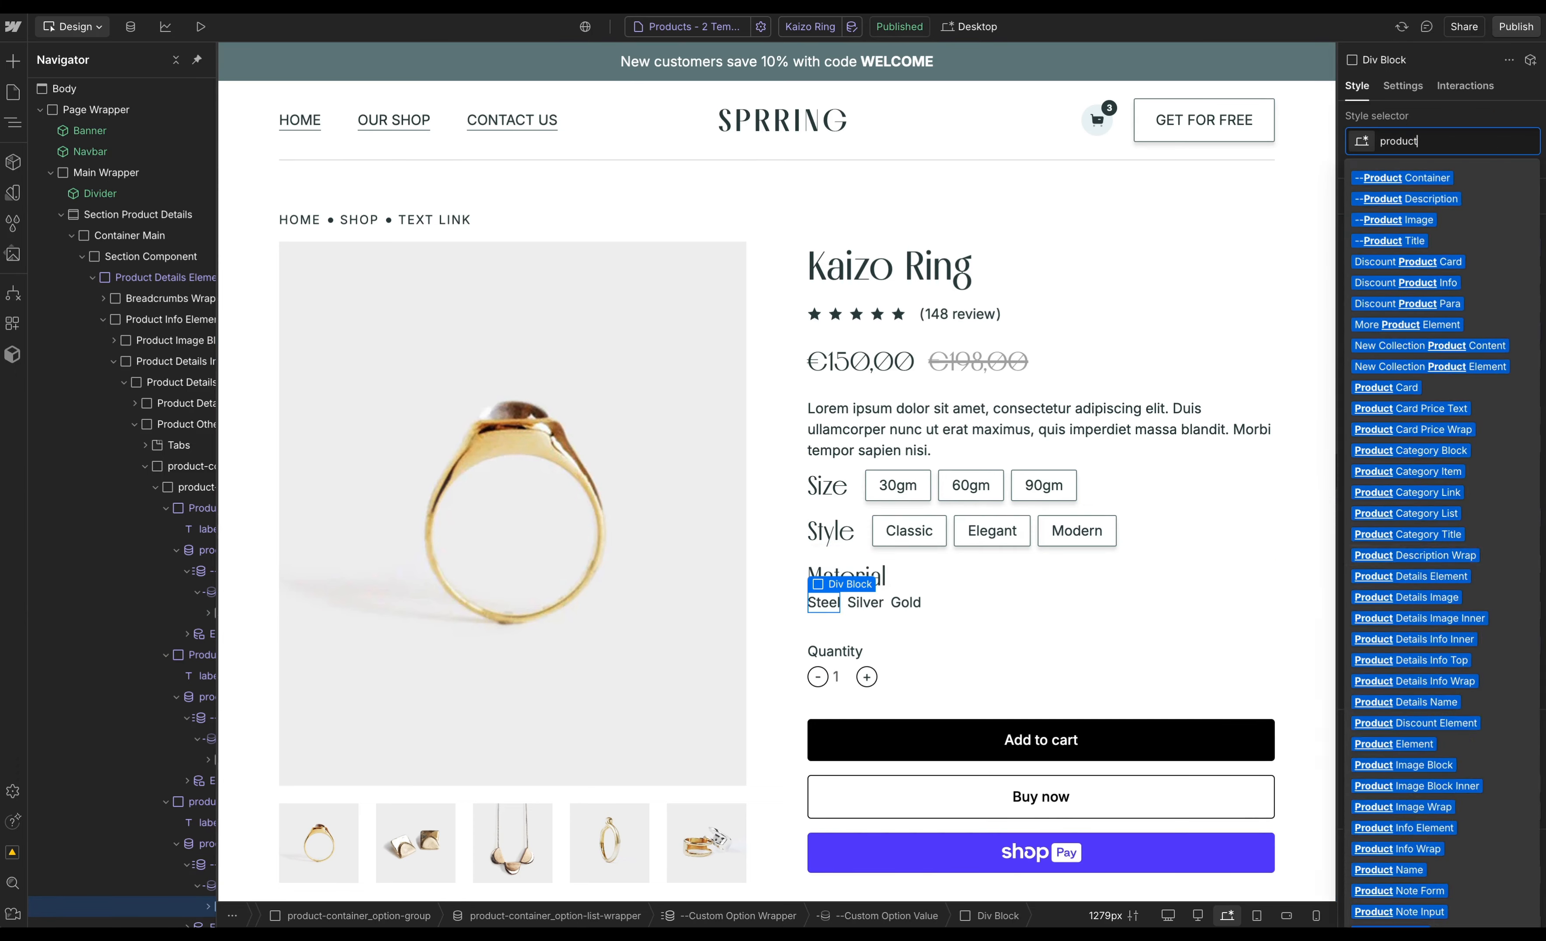
type(" option")
key("Down")
key("Return")
- Replace the Material option group's class with the Product Option class
key("Up")
key("Up")
key("Up")
key("Up")
key("super+Return")
key("BackSpace")
type("product option")
key("Return")
- Apply the quantity class to the quantity value field
left_click(1177, 487)
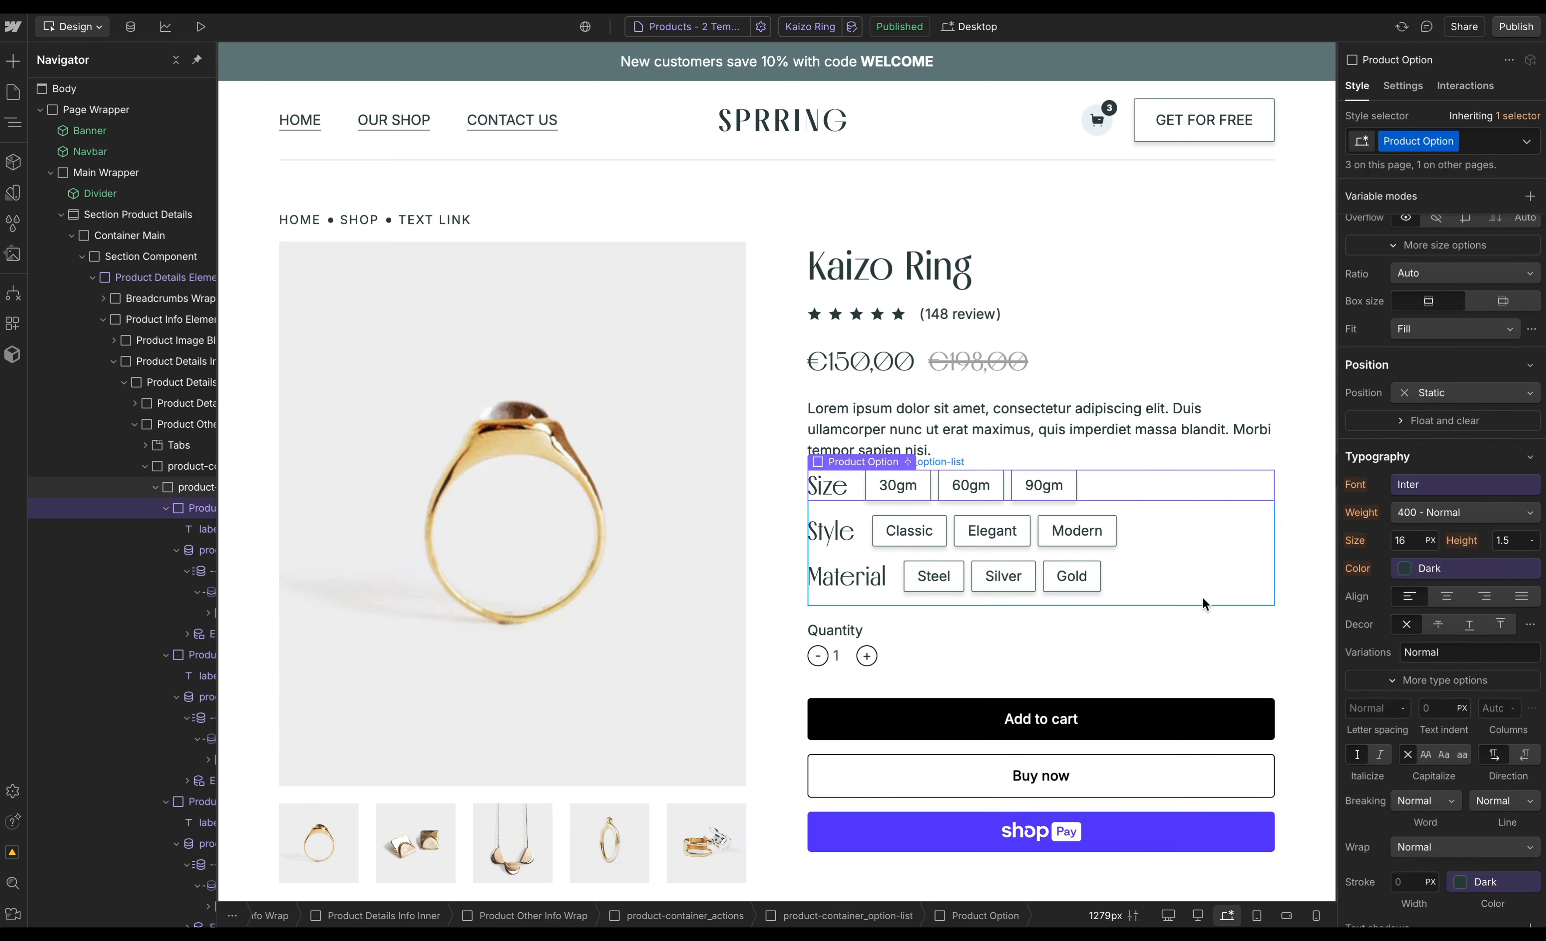
key("Escape")
left_click(839, 656)
key("super+Return")
key("BackSpace")
type("quantity")
key("Return")
- Delete the plus and minus buttons beside the quantity field
left_click(966, 662)
key("BackSpace")
left_click(819, 664)
key("BackSpace")
- Replace the Add to cart button's class with Primary Button
left_click(820, 744)
key("super+Return")
key("BackSpace")
type("primary button")
key("Return")
- Wrap the Add to cart text in a div and give it the Button Border class
right_click(844, 725)
left_click(1023, 617)
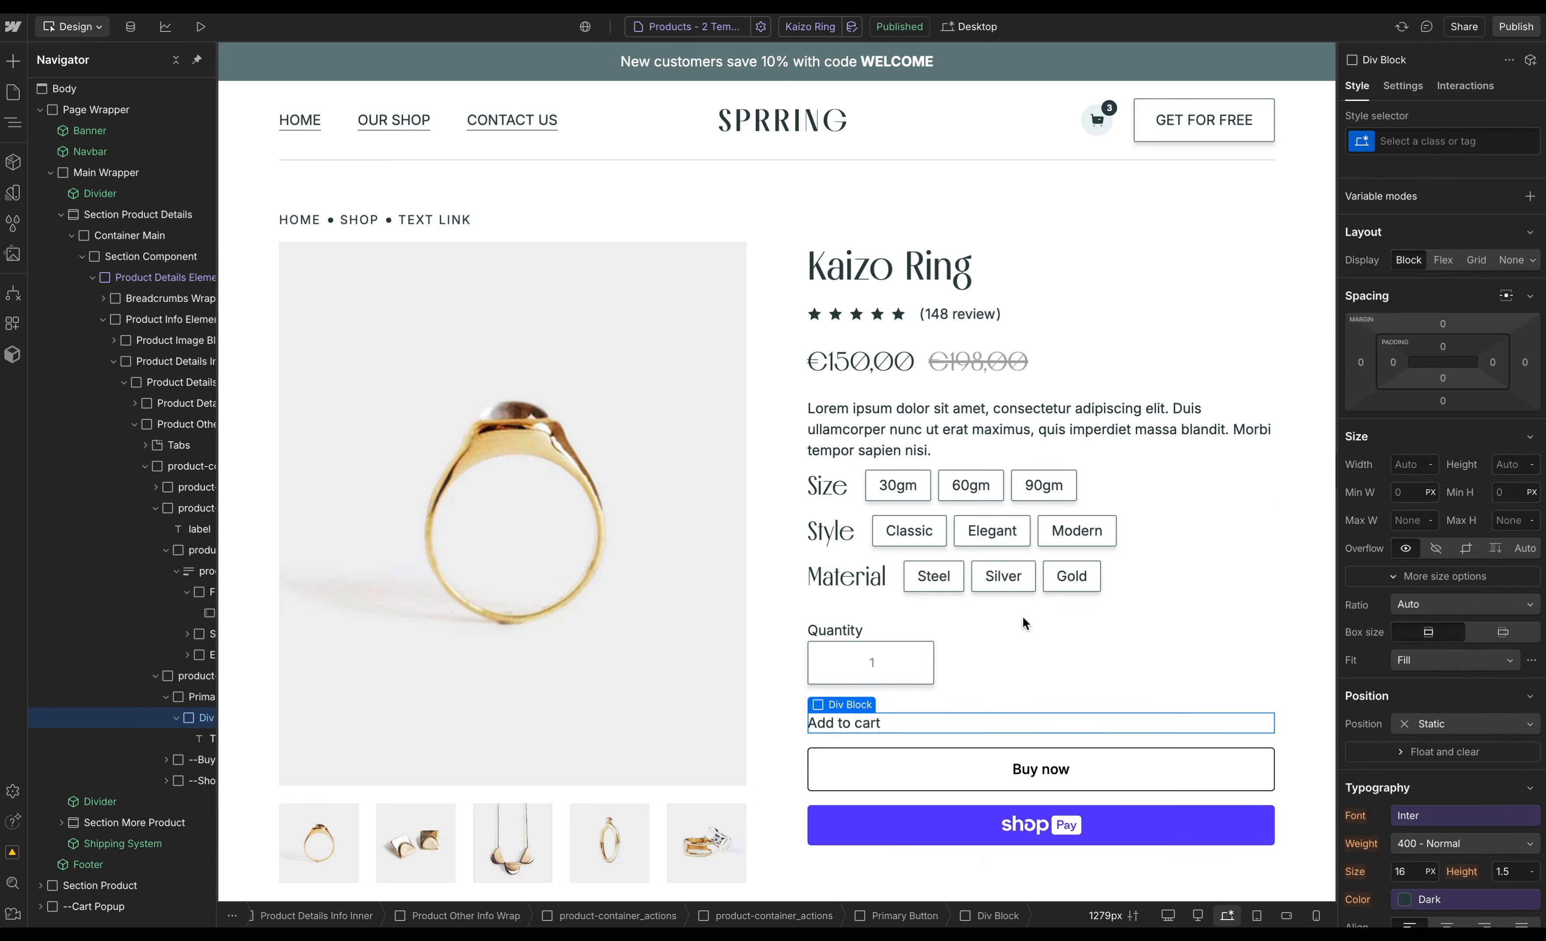
key("super+Return")
type("button border")
key("Return")
- Add a div inside the Primary Button and give it the Button Shadow class
key("Up")
key("super+e")
type("div")
key("Return")
key("super+Return")
type("button shadow")
key("Return")
key("Left")
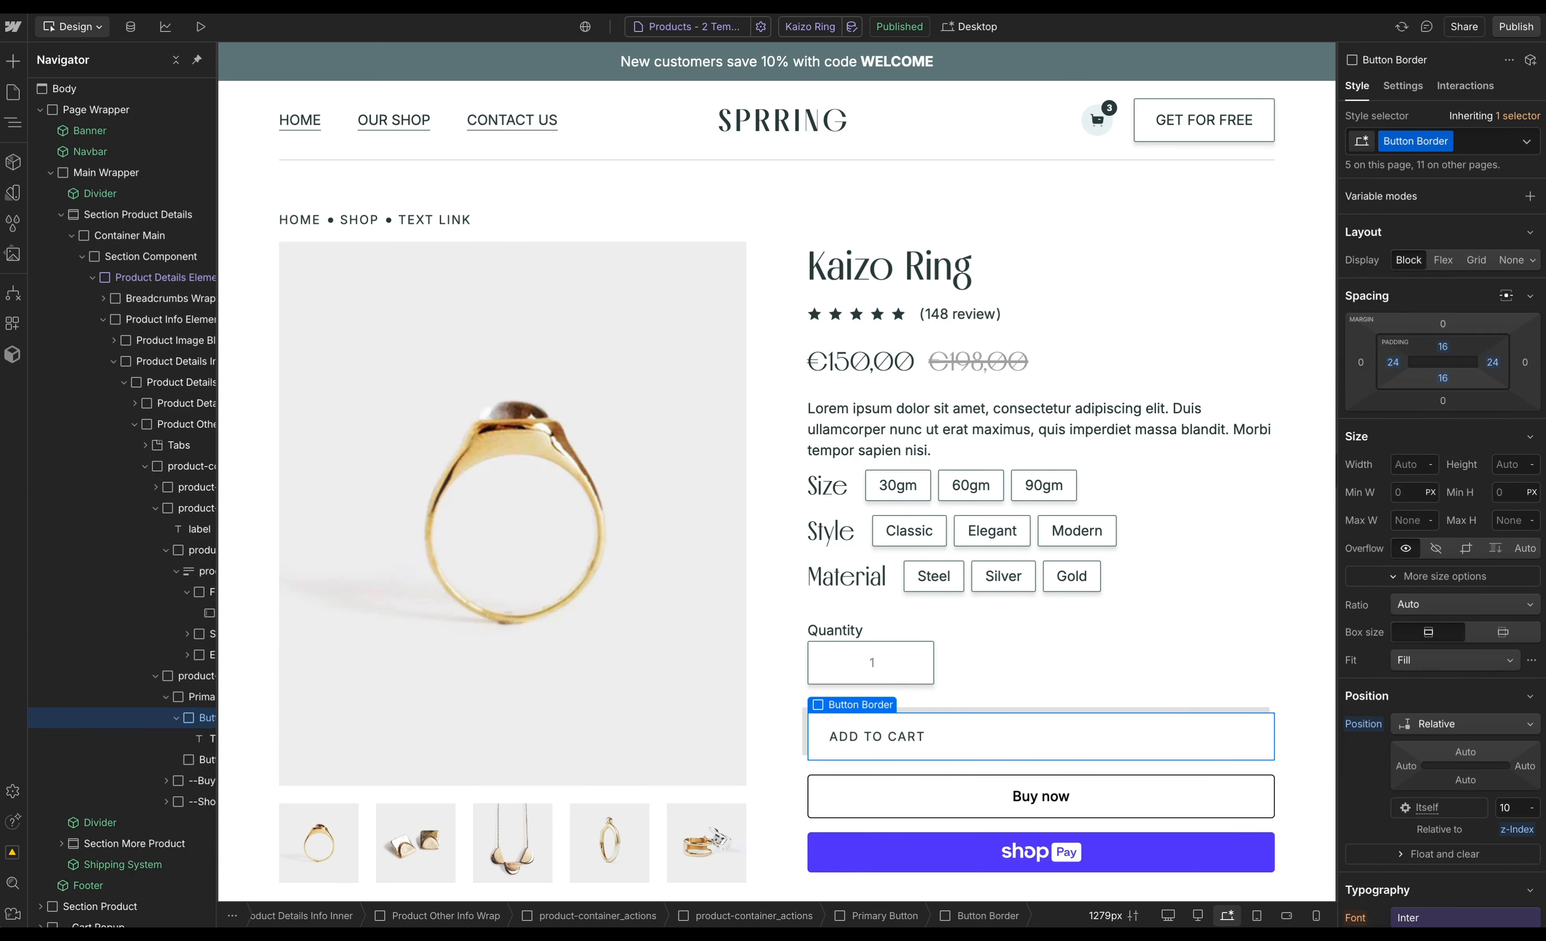
- Remove the class from the inner product-container_actions wrapper
key("super+Return")
key("Down")
key("Return")
key("Up")
key("Up")
key("super+Return")
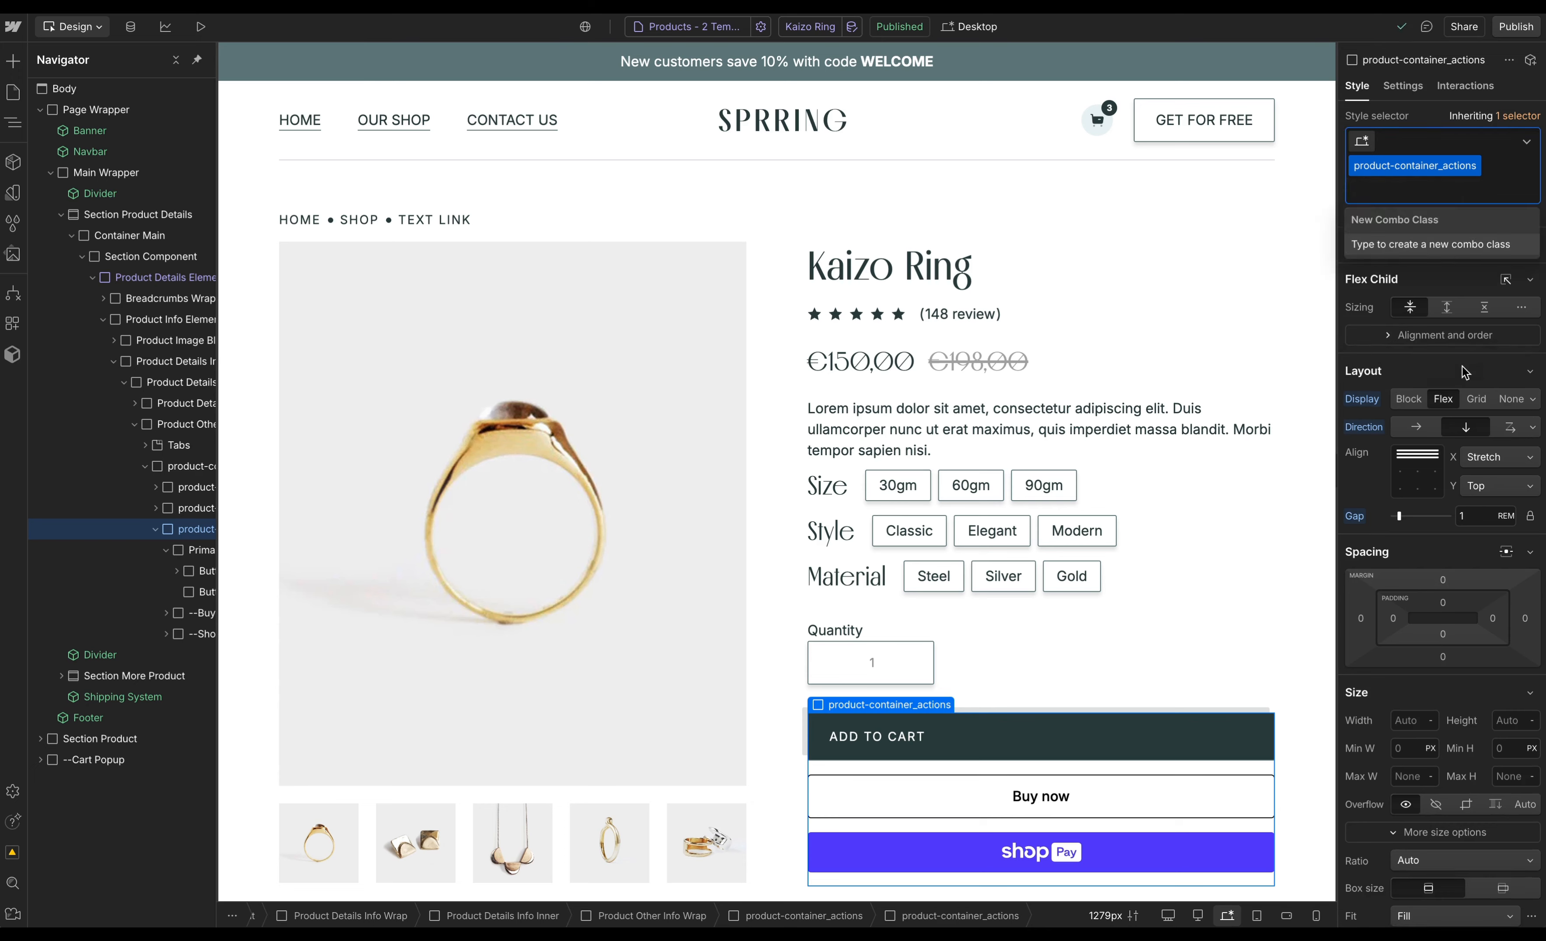
key("BackSpace")
- Make the emptied wrapper a flex row and move the quantity block into it beside the buttons
left_click(1443, 350)
key("d")
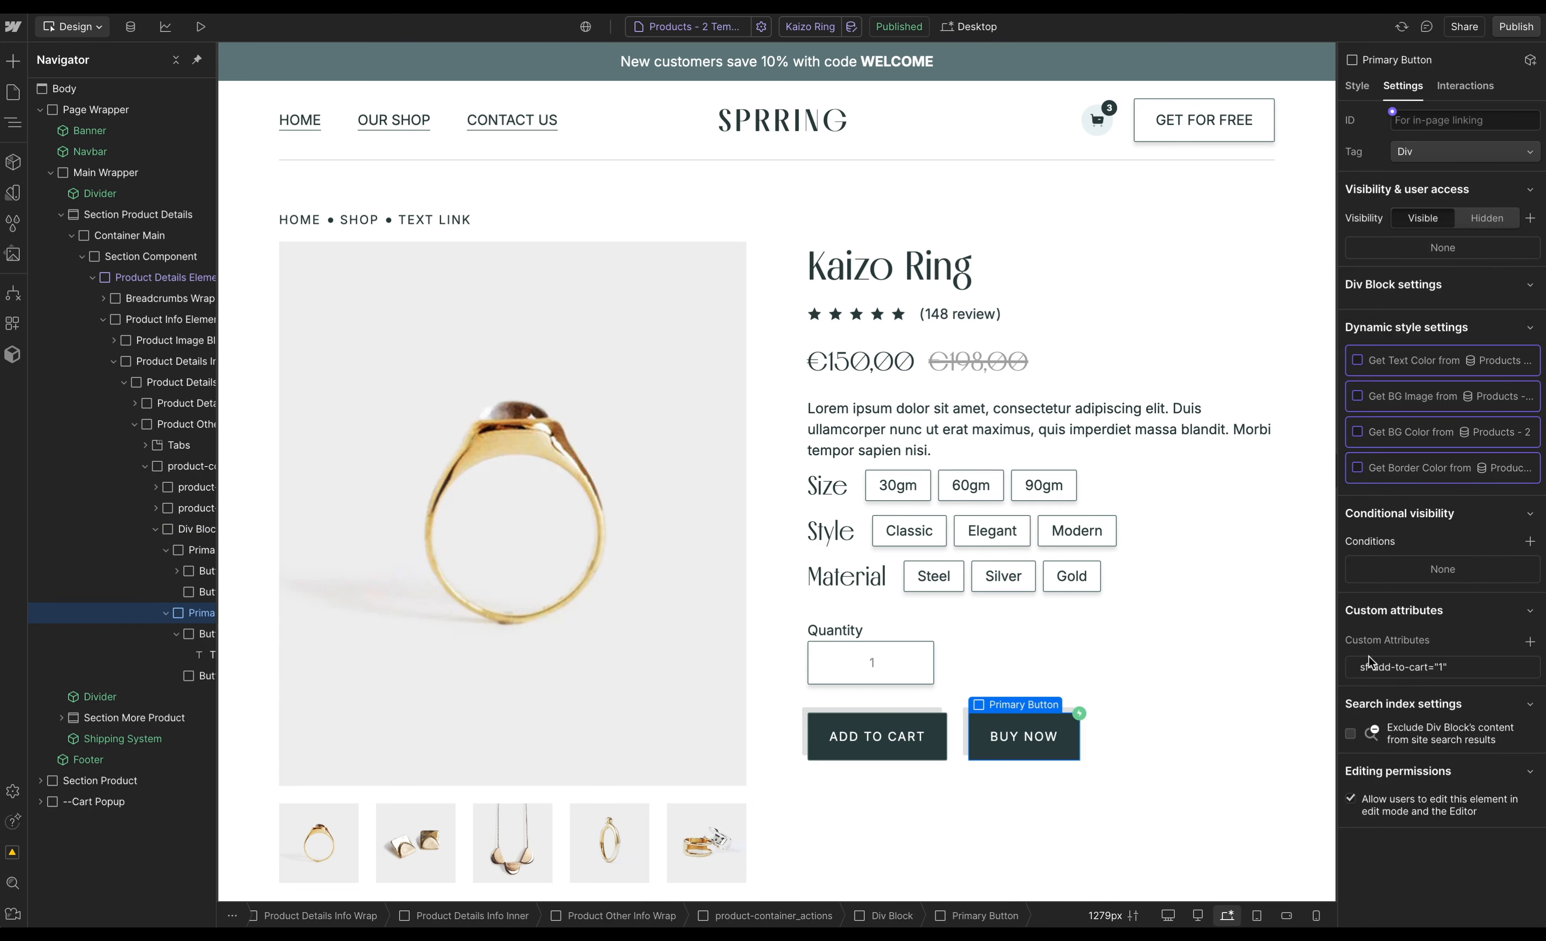
key("s")
left_click(1024, 719)
key("d")
left_click(1123, 652)
left_click_drag(196, 508, 198, 580)
left_click(196, 508)
key("s")
- Set the row's alignment to space between and adjust its vertical alignment
double_click(1418, 426)
left_click(1408, 447)
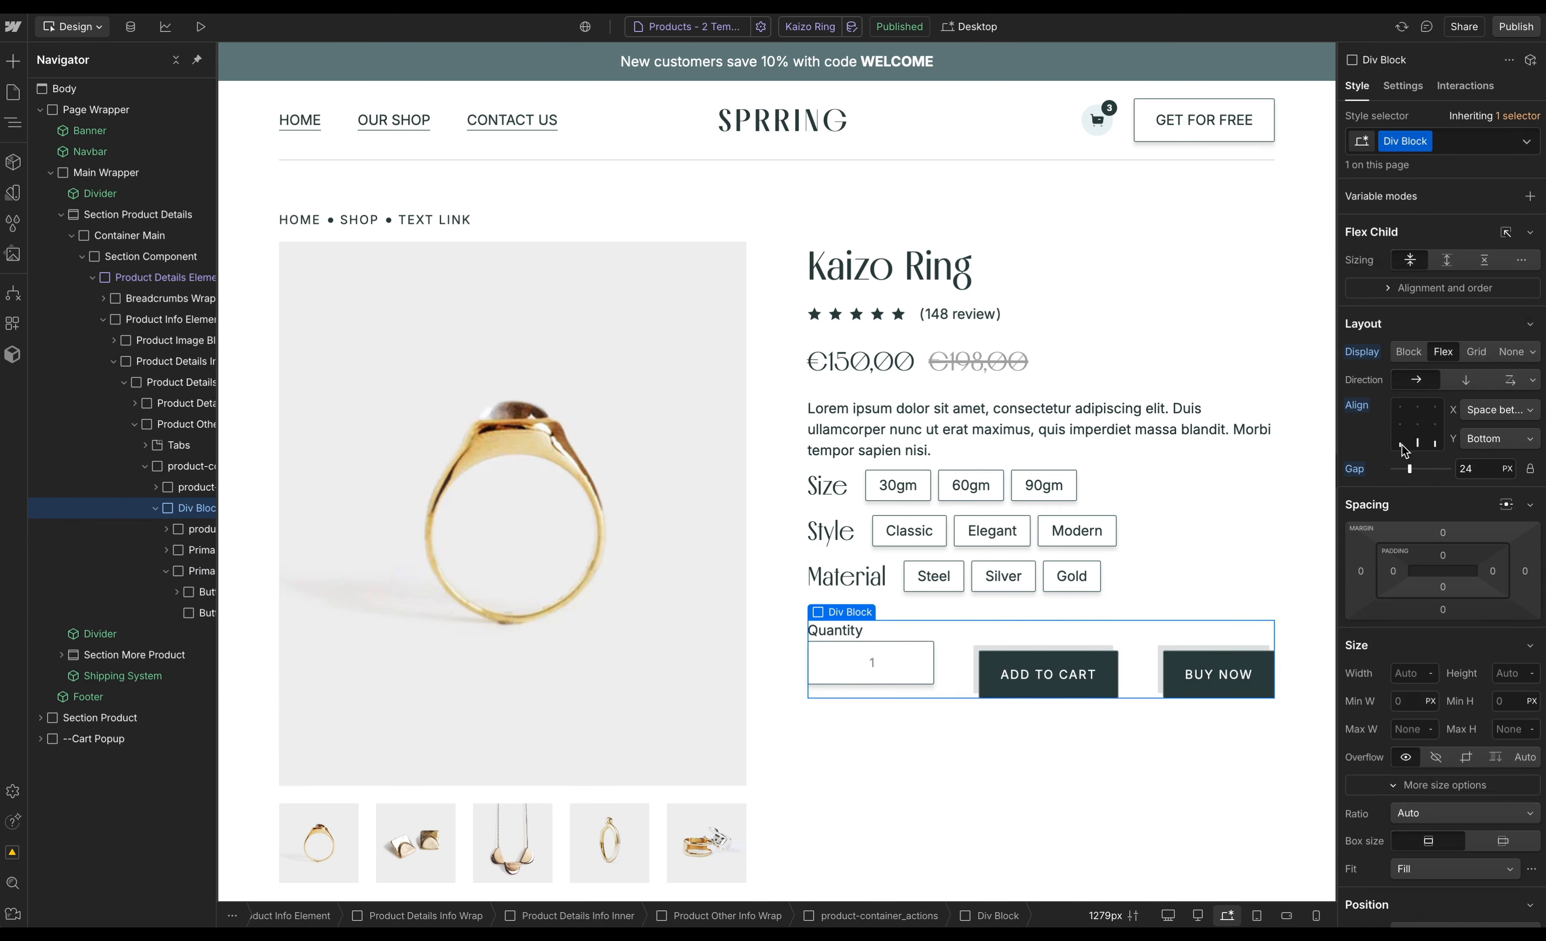
left_click(1409, 426)
left_click(1044, 485)
left_click(1144, 668)
left_click(1400, 426)
- Delete the Quantity label and adjust the quantity changers' top margin
scroll(1011, 468, "down", 4)
left_click(835, 389)
key("BackSpace")
left_click_drag(1454, 464, 1456, 453)
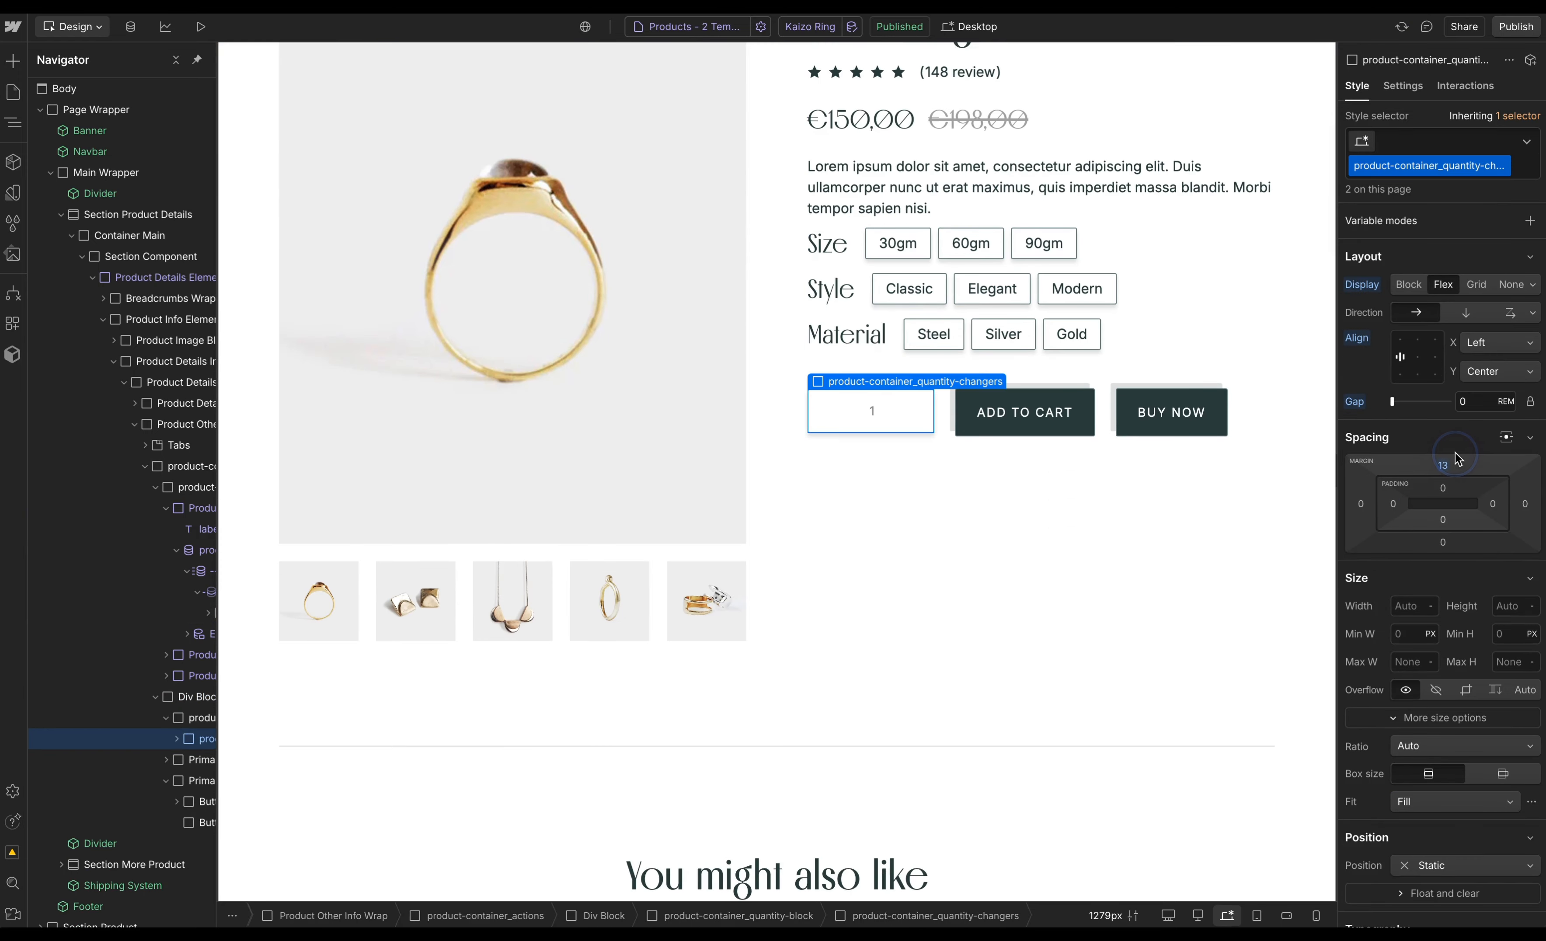
left_click(1167, 199)
scroll(1168, 200, "up", 4)
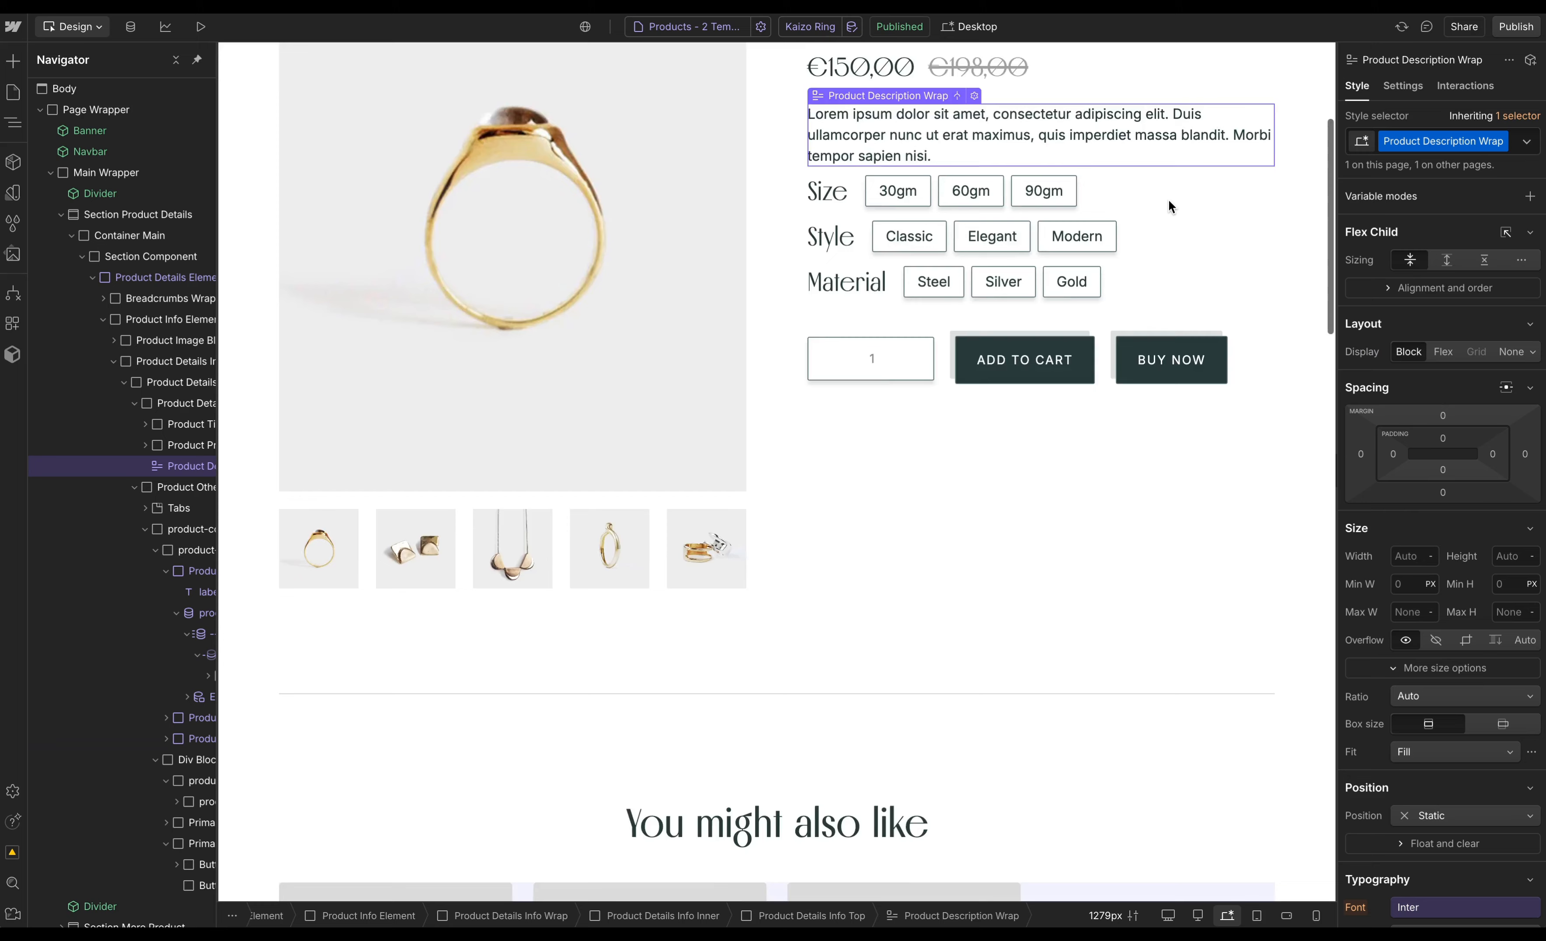
scroll(1168, 207, "down", 10)
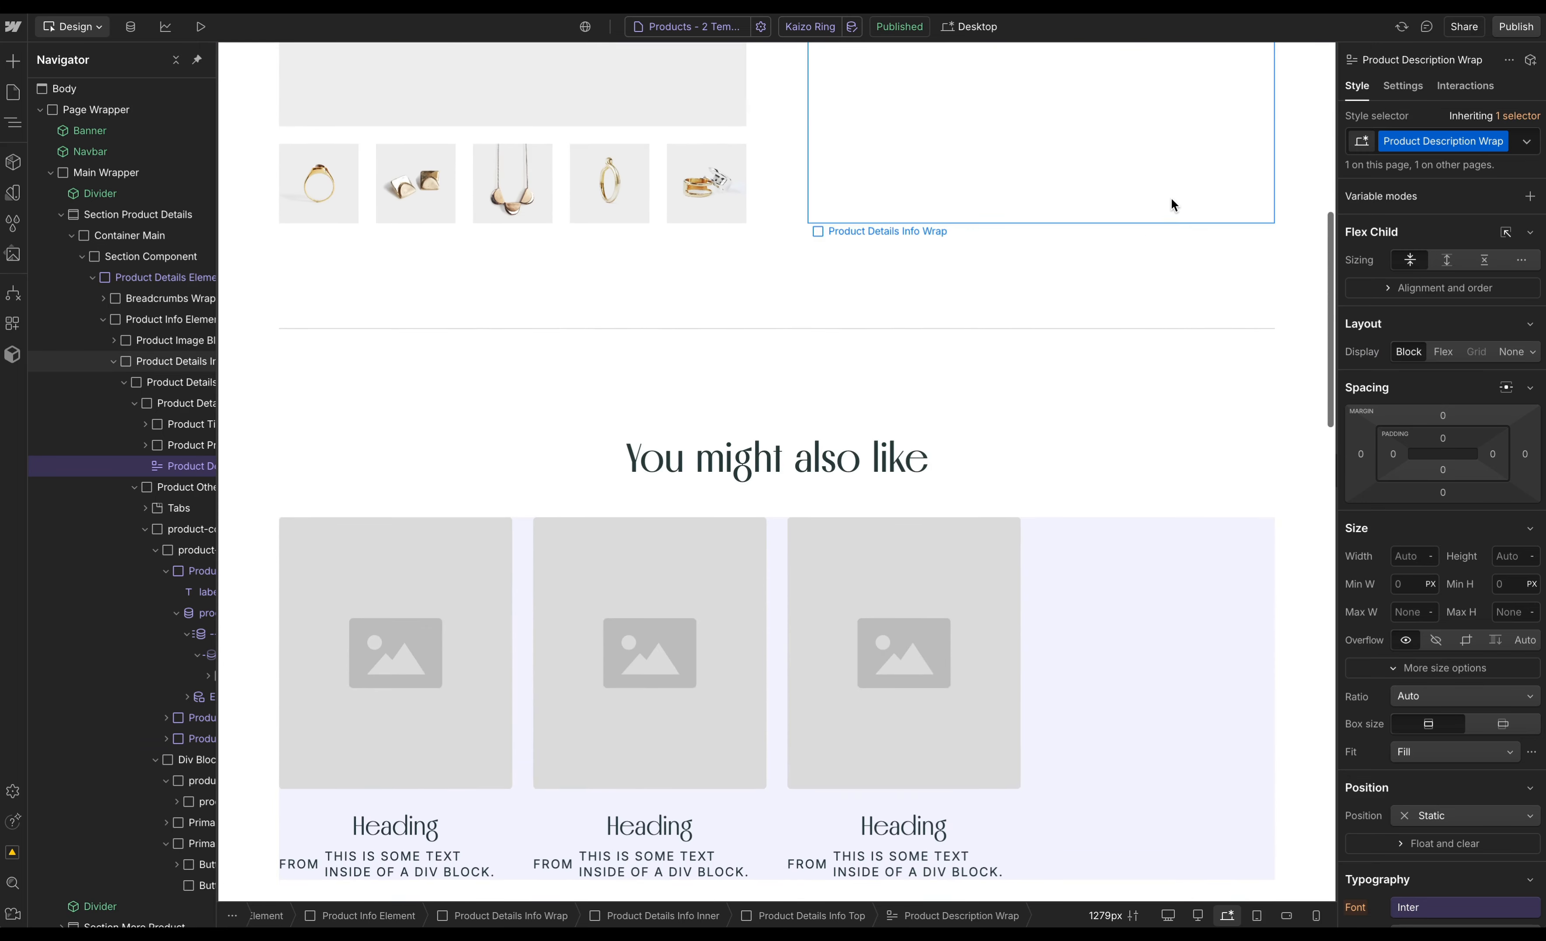
- Set the You might also like collection list's source to Products - 2
left_click(865, 615)
left_click(1405, 86)
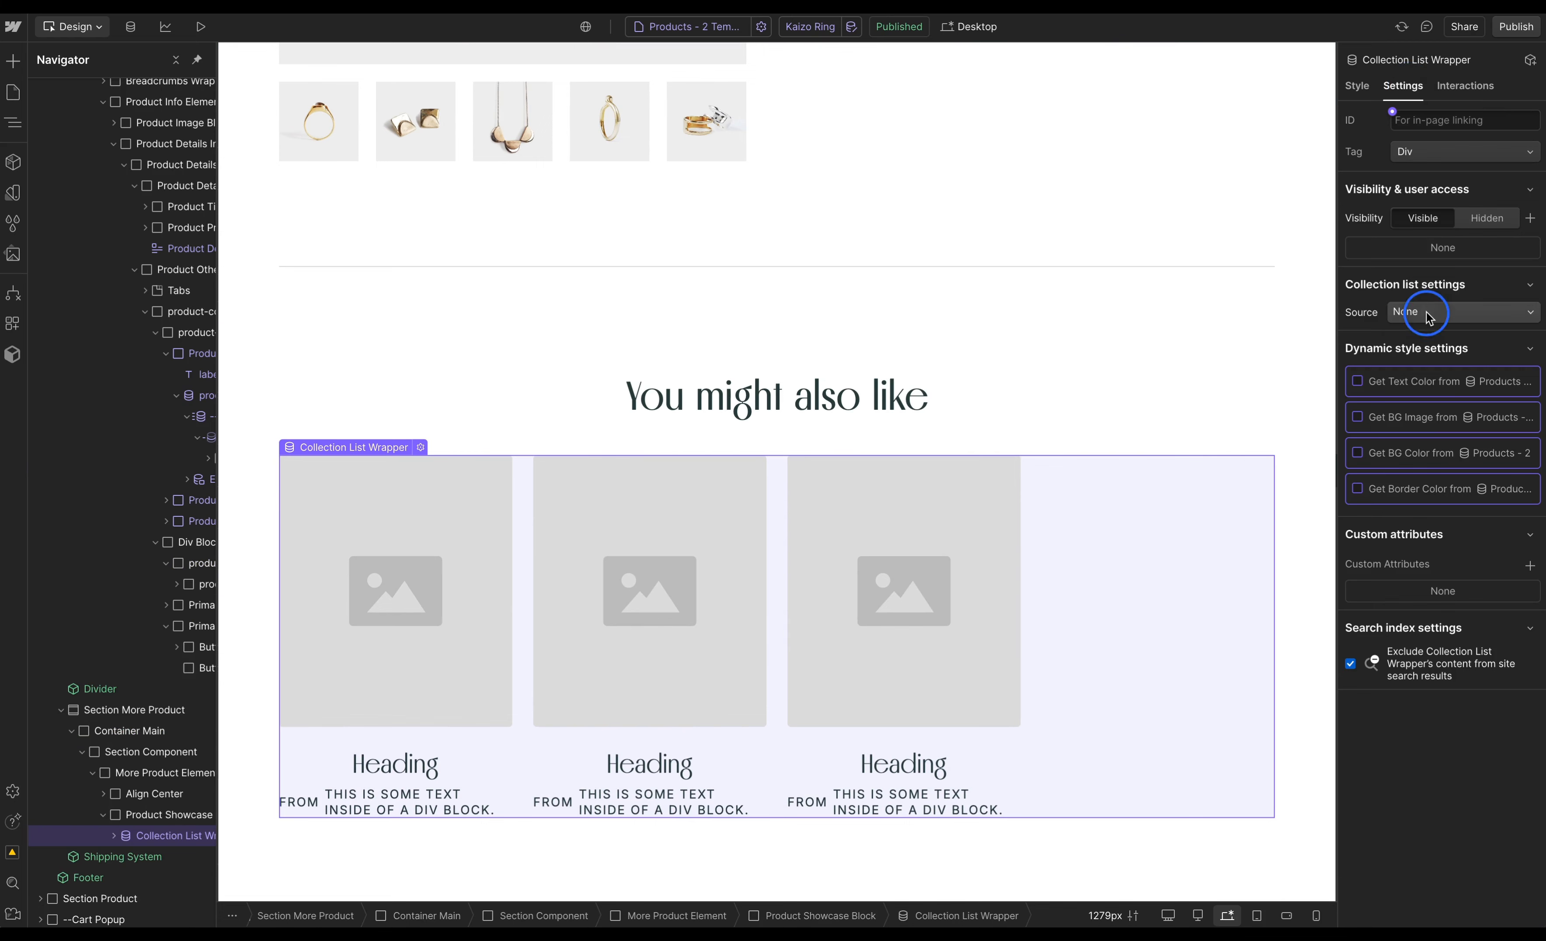
left_click(1426, 312)
scroll(1471, 374, "down", 2)
left_click(1472, 371)
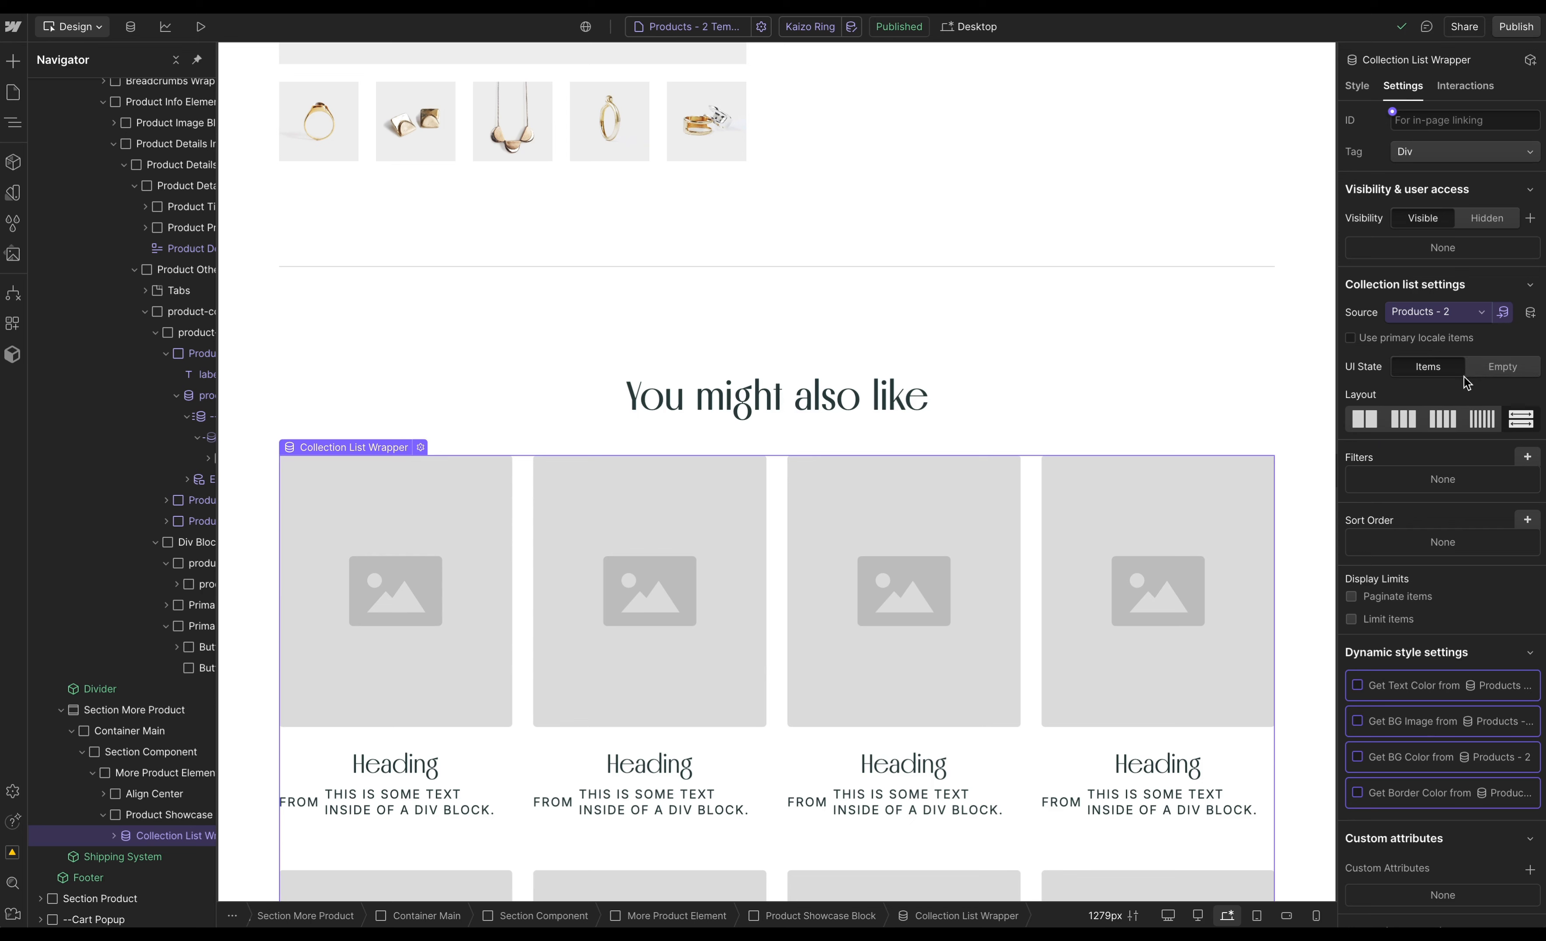
- Limit the collection list to show 4 items
left_click(1388, 620)
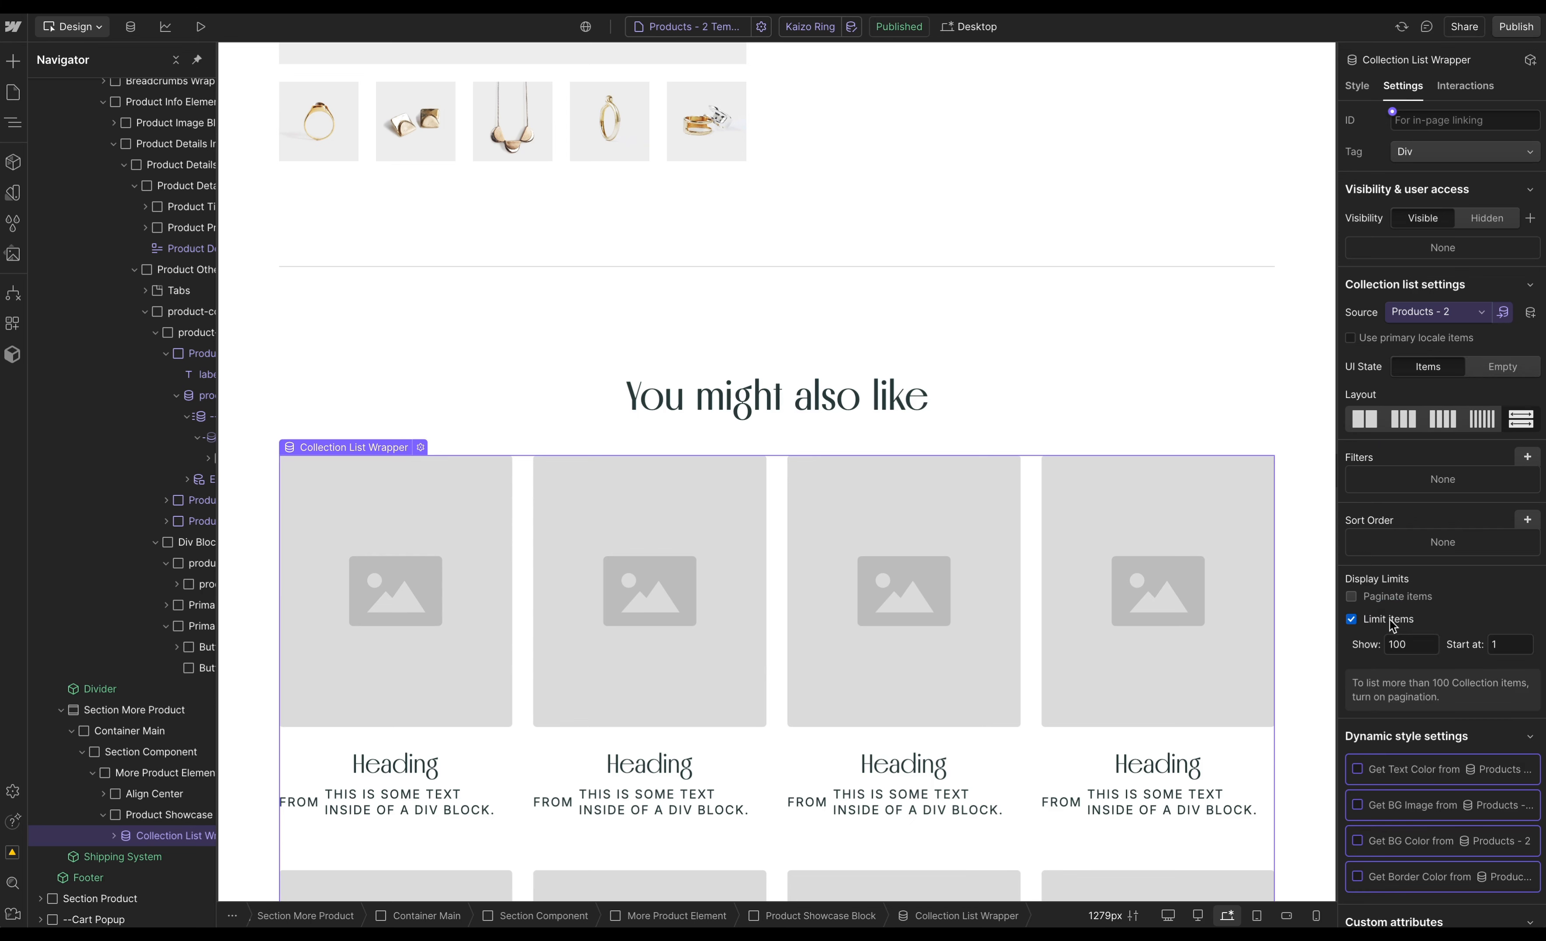
double_click(1420, 645)
type("4")
- Bind the card's reveal image to Product Main Image
left_click(439, 655)
left_click(1391, 331)
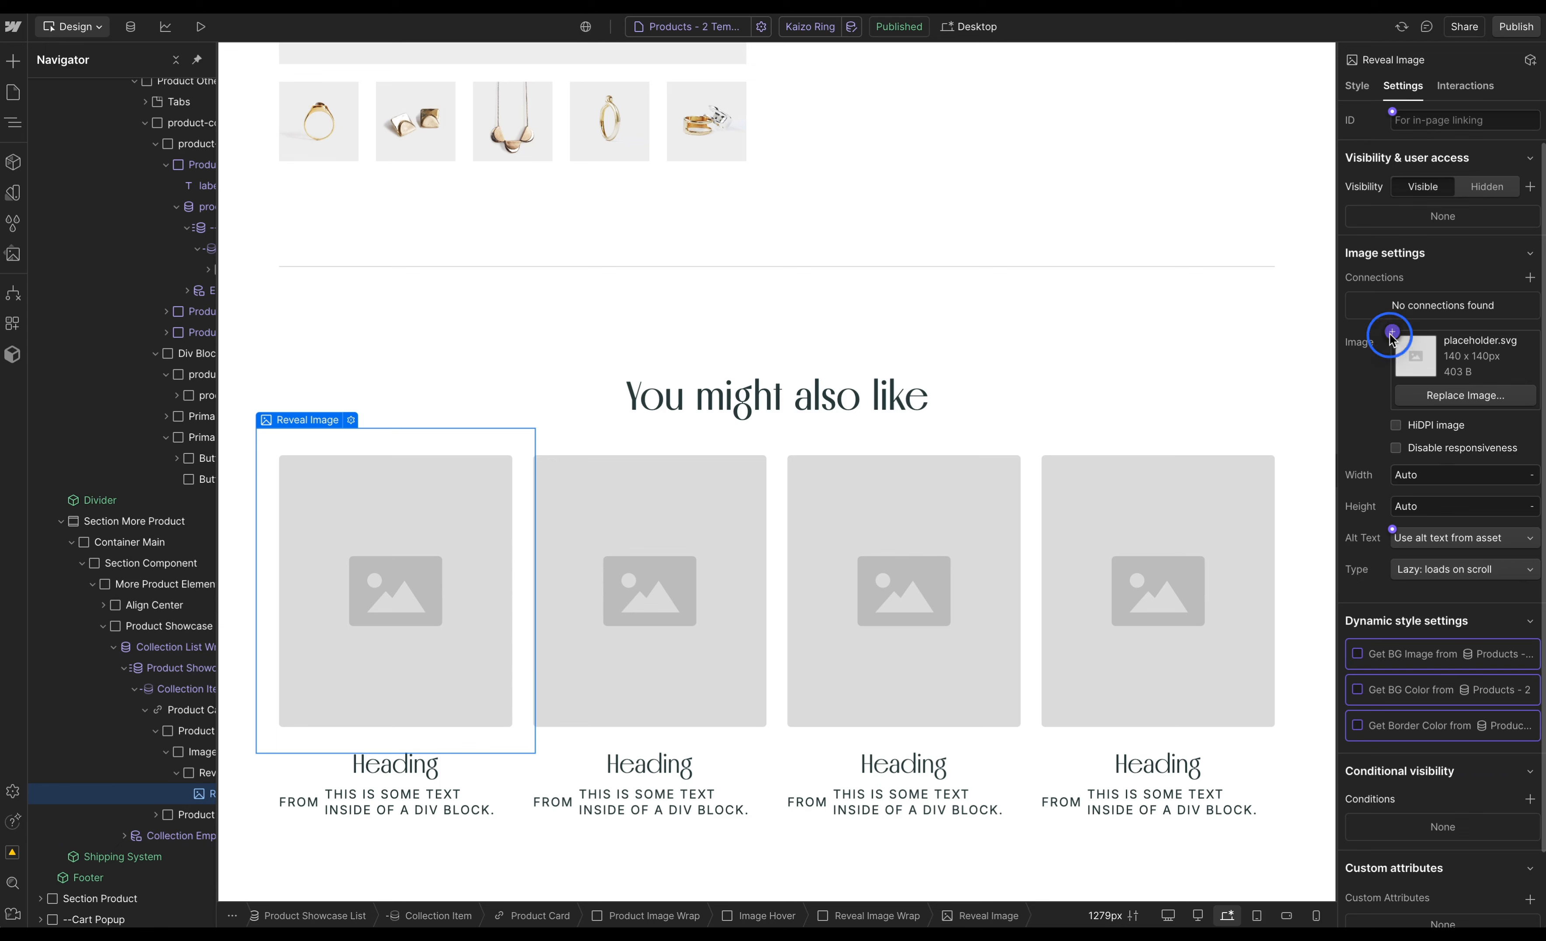
left_click(1405, 396)
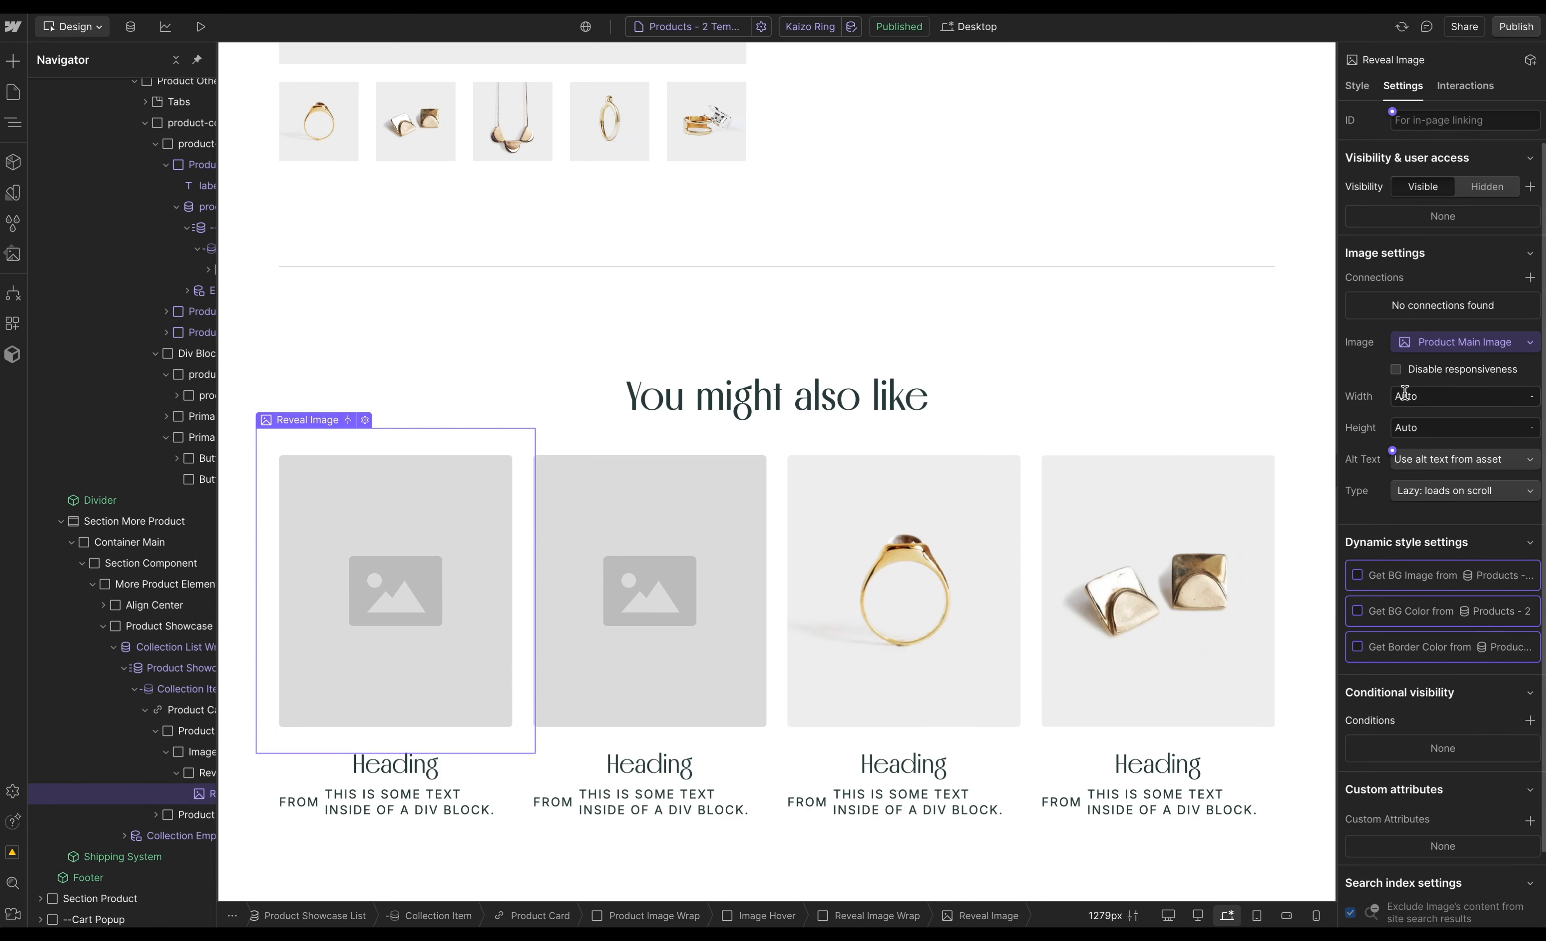
- Bind the card's heading text to Product Title
left_click(395, 764)
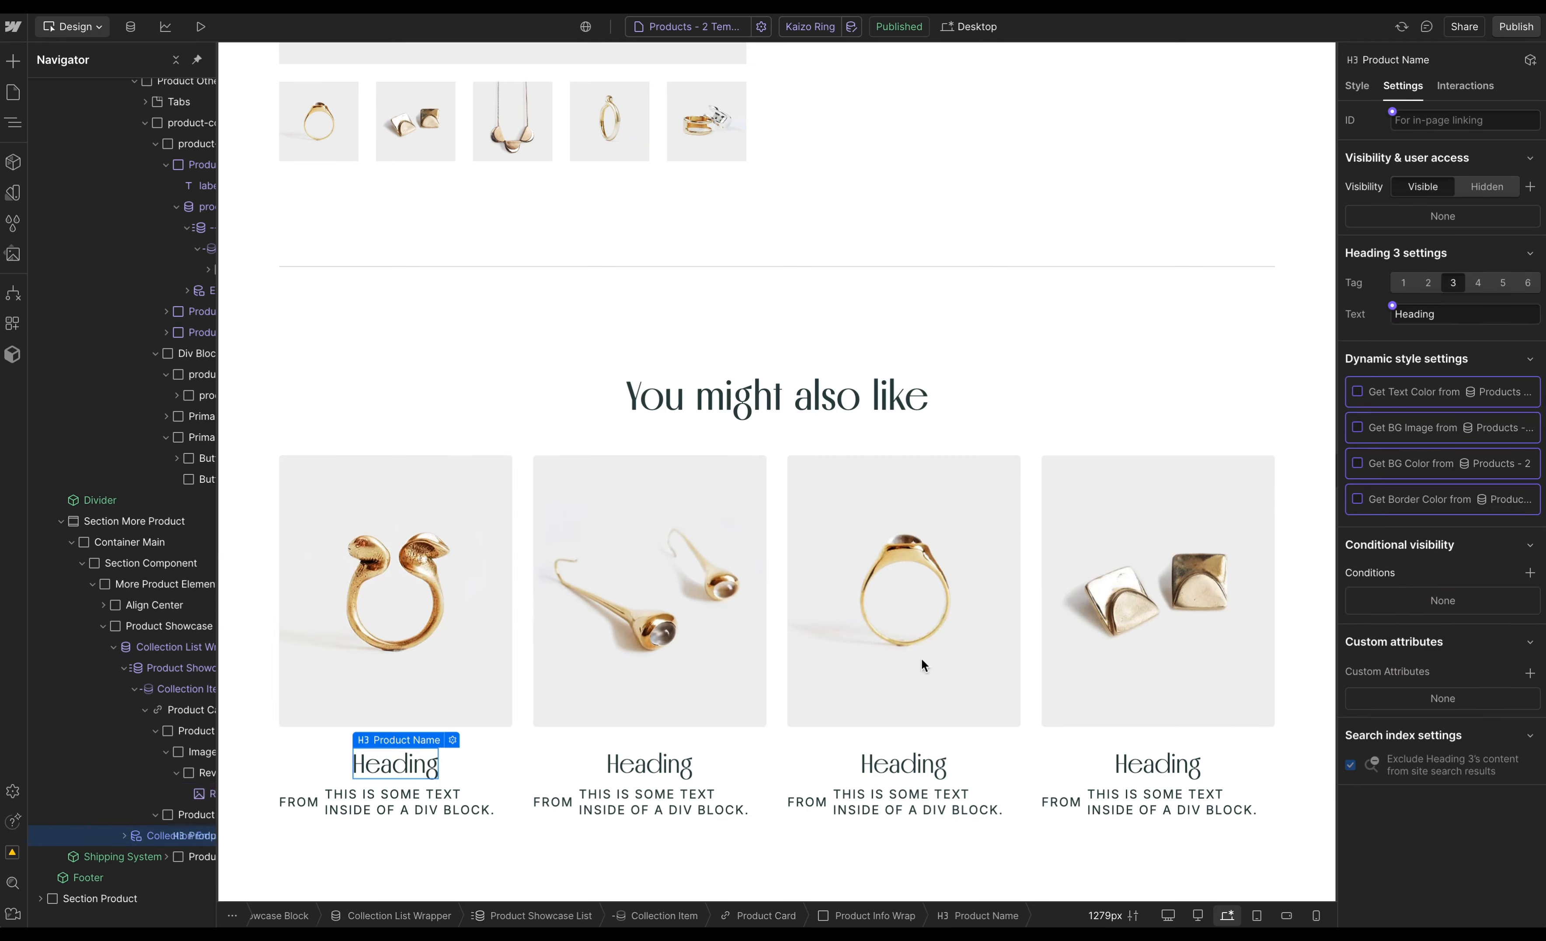
left_click(1391, 305)
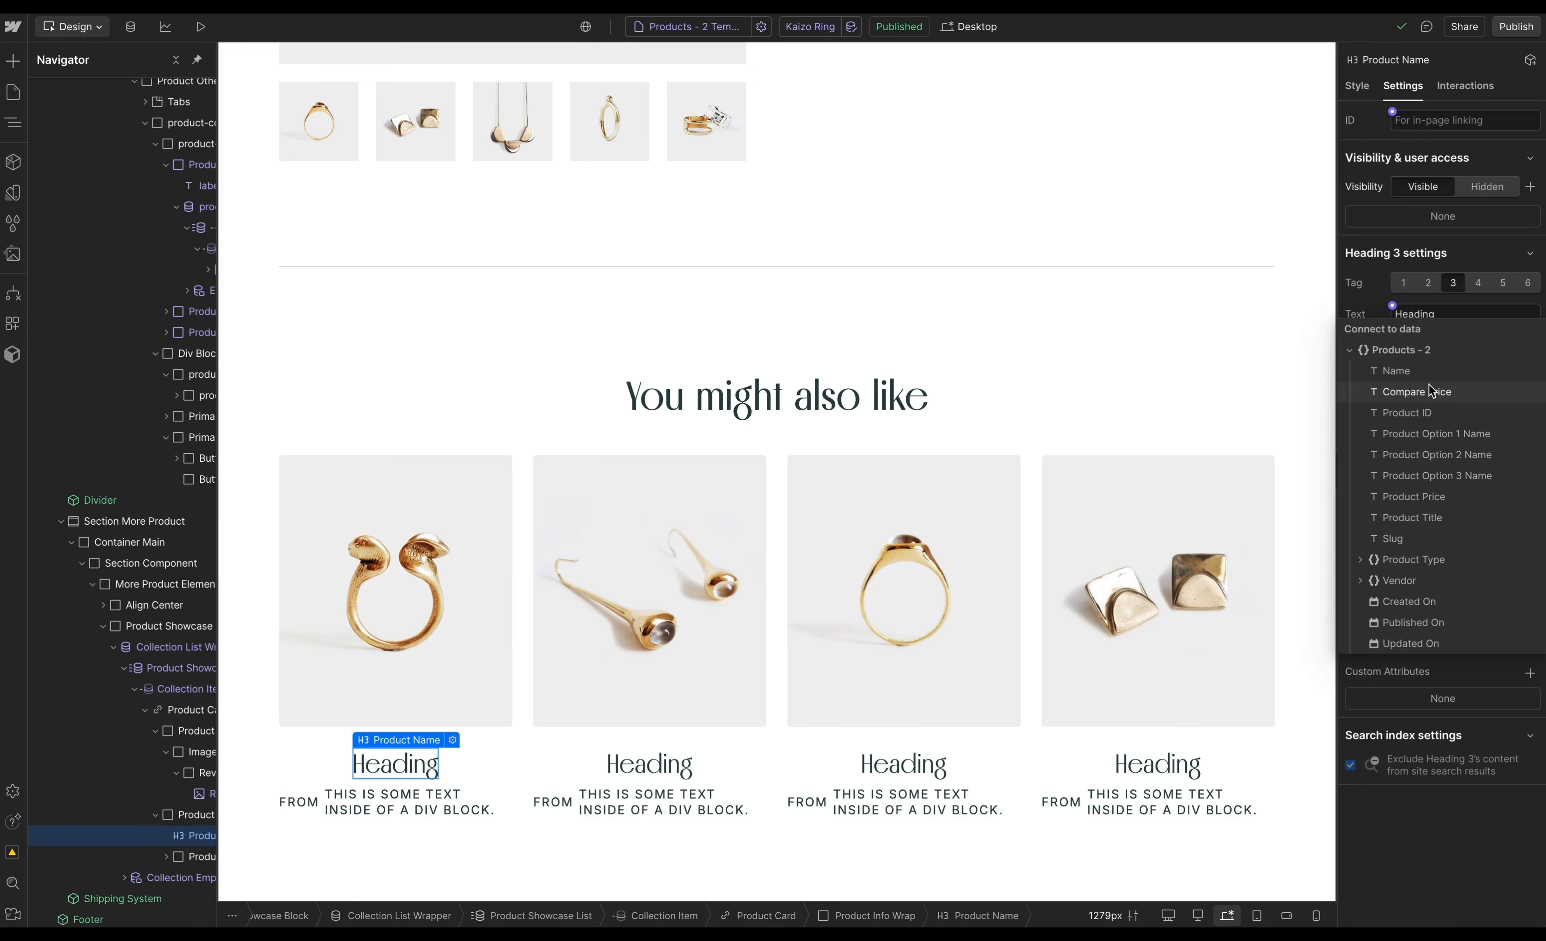
left_click(1424, 516)
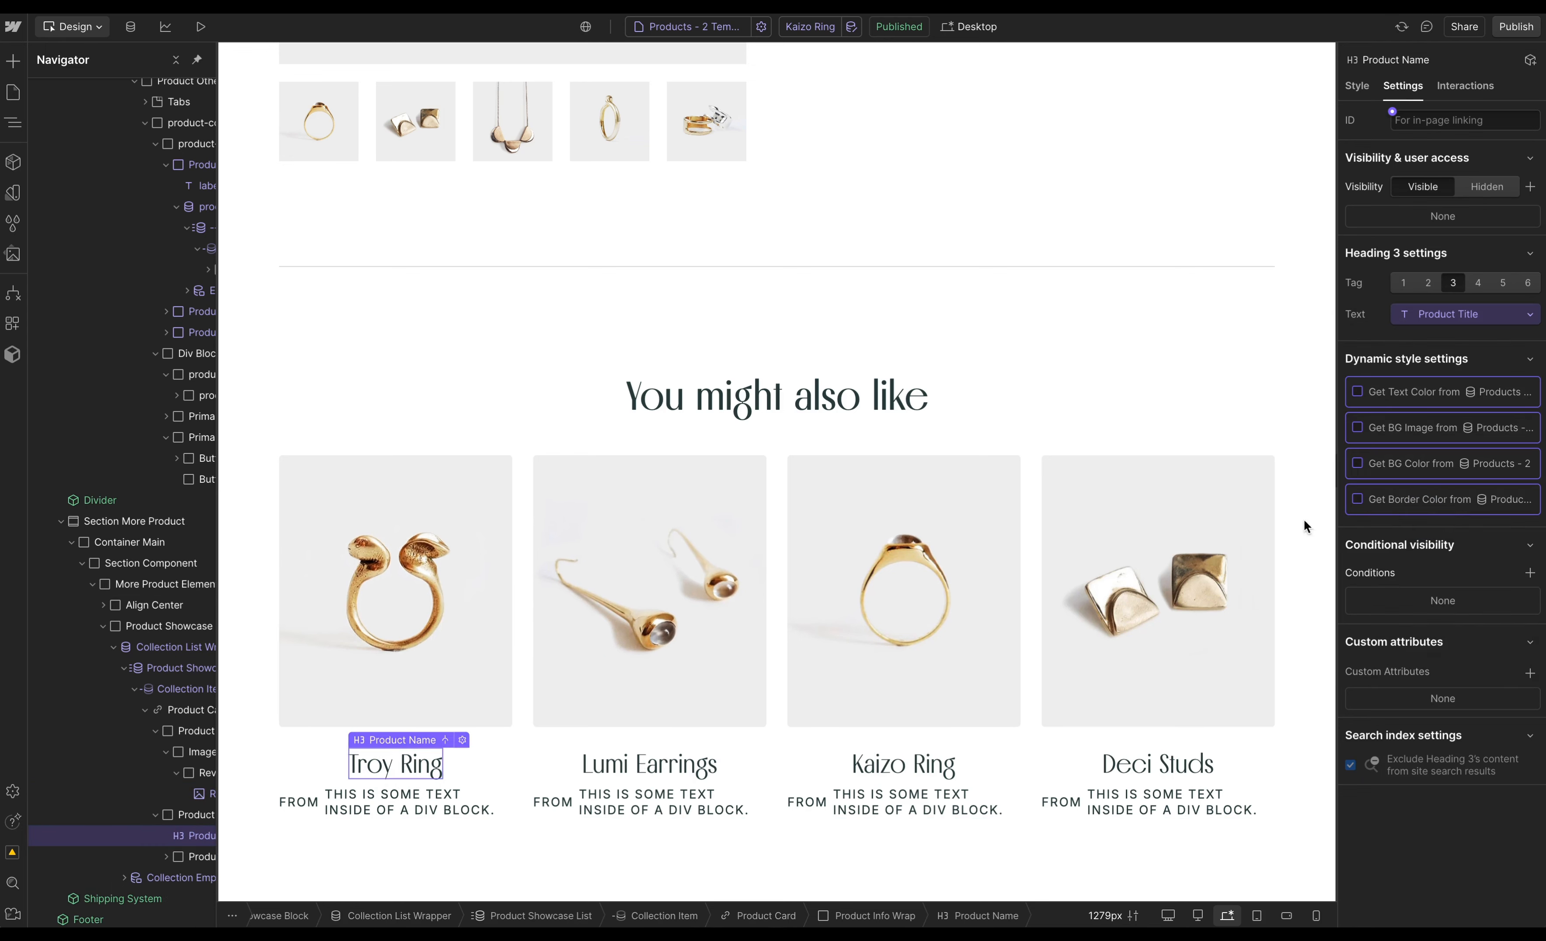
- Bind the card's price text to Product Price
left_click(367, 808)
left_click(1393, 273)
left_click(1430, 463)
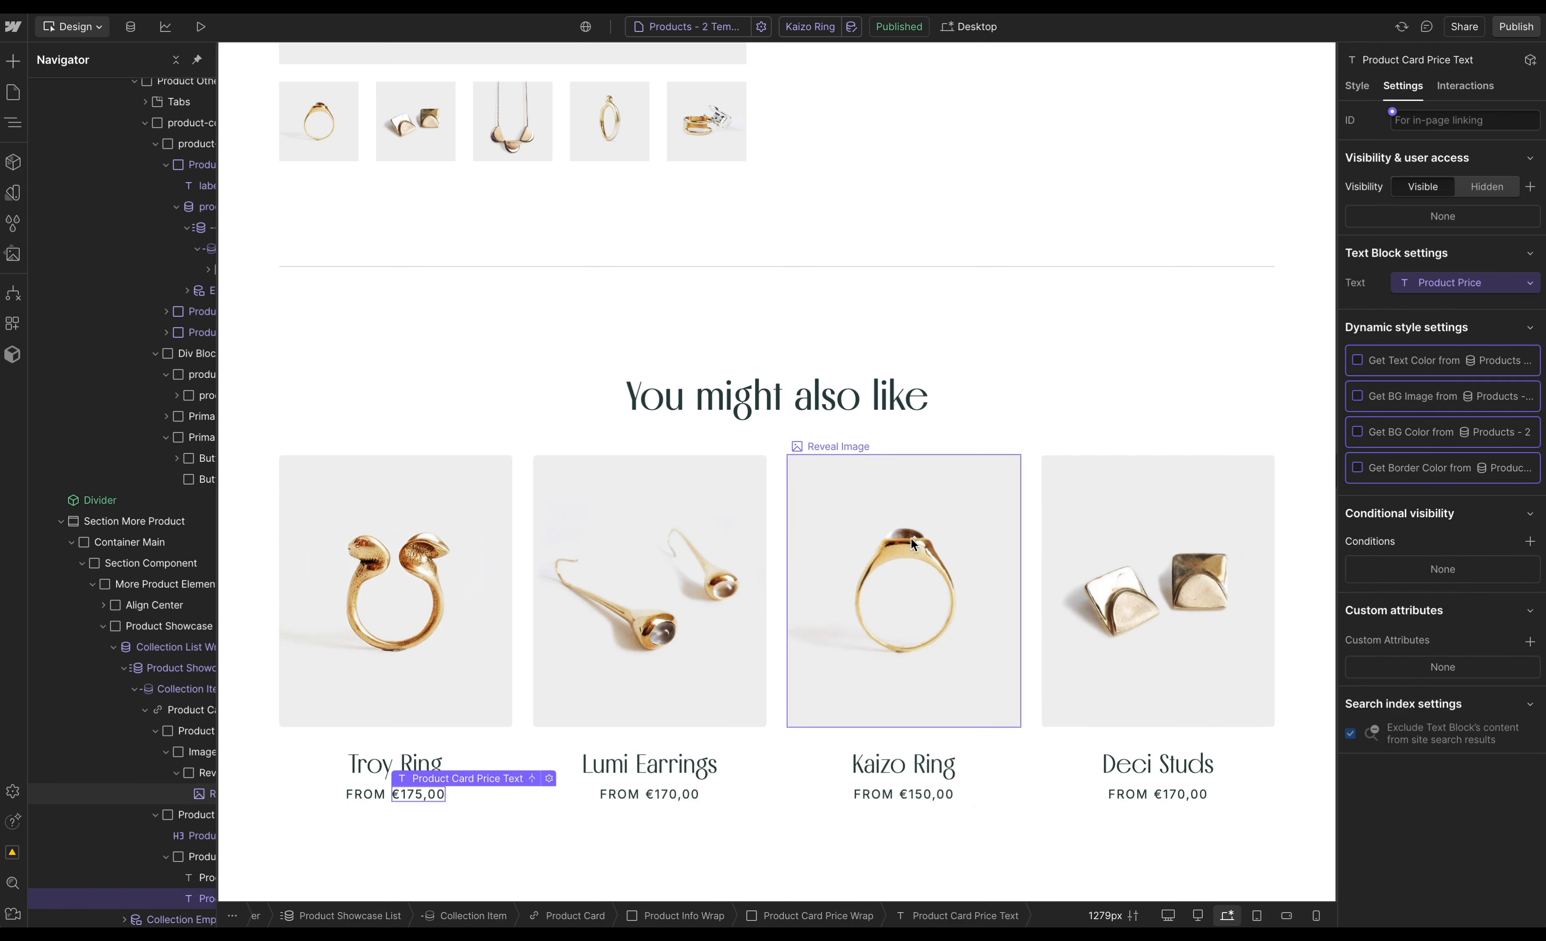
- Link the Product Card to the Current Product collection page
left_click(506, 659)
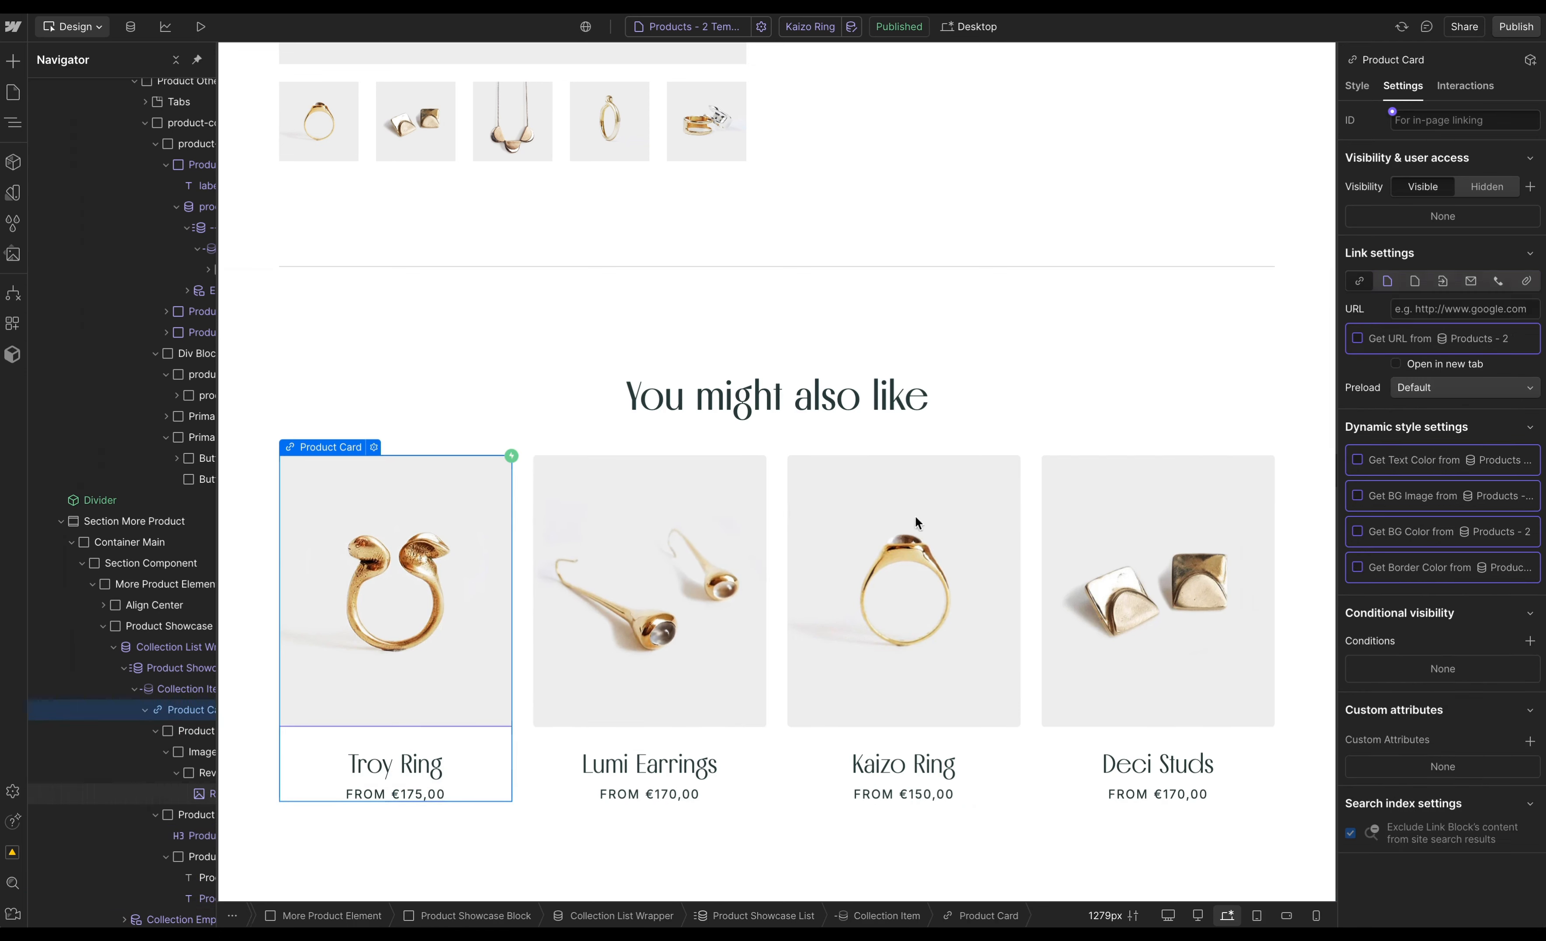
left_click(1387, 281)
left_click(1437, 310)
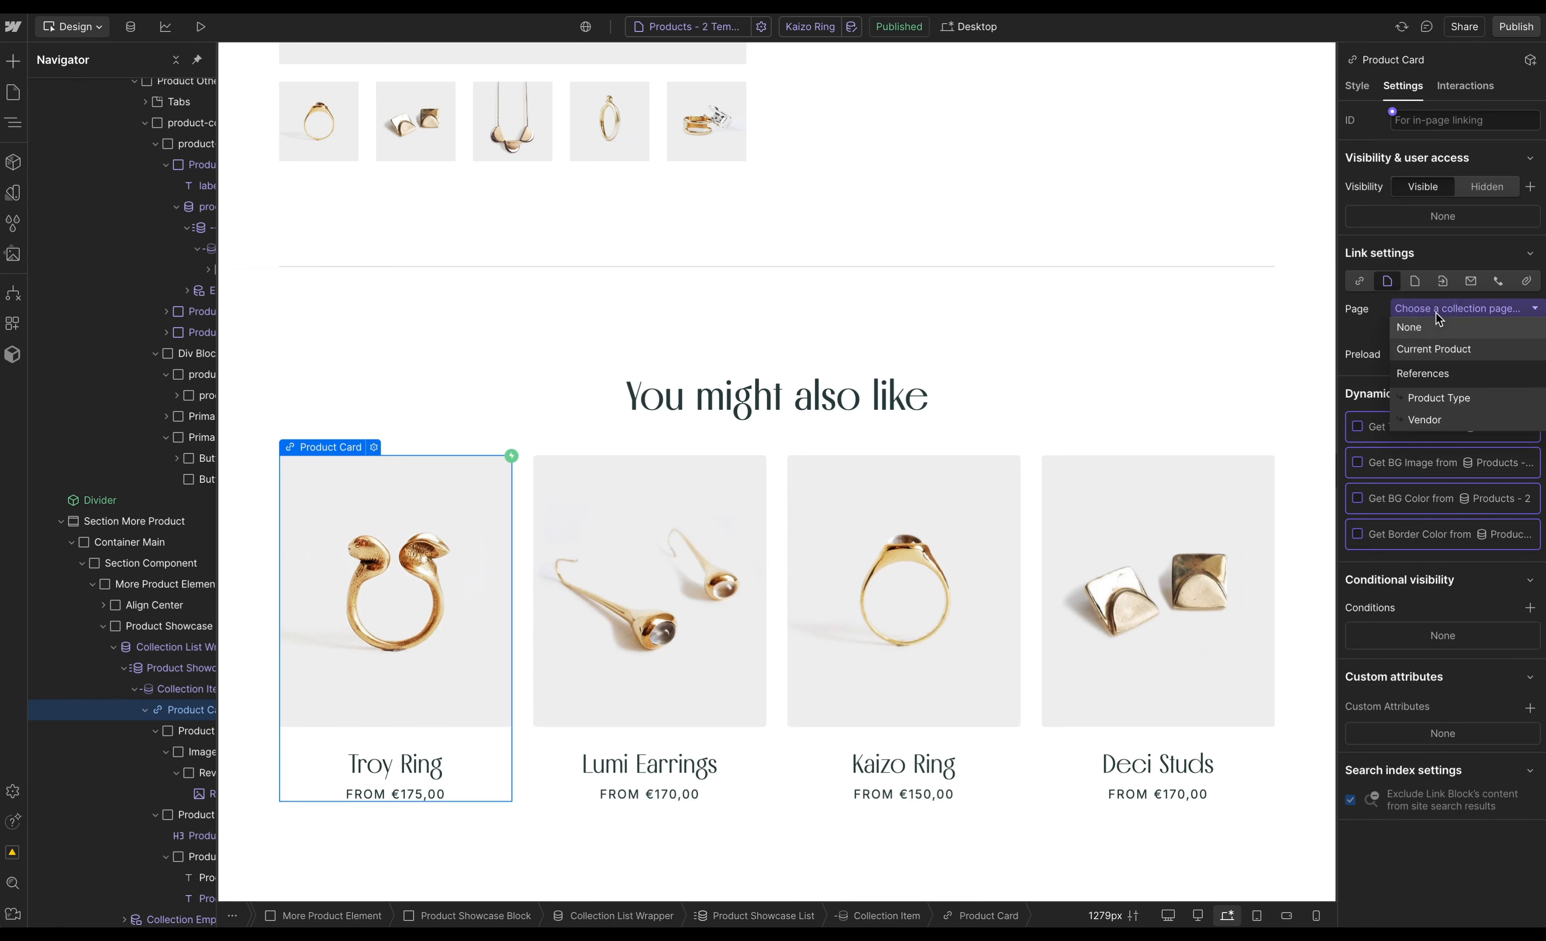
left_click(1437, 349)
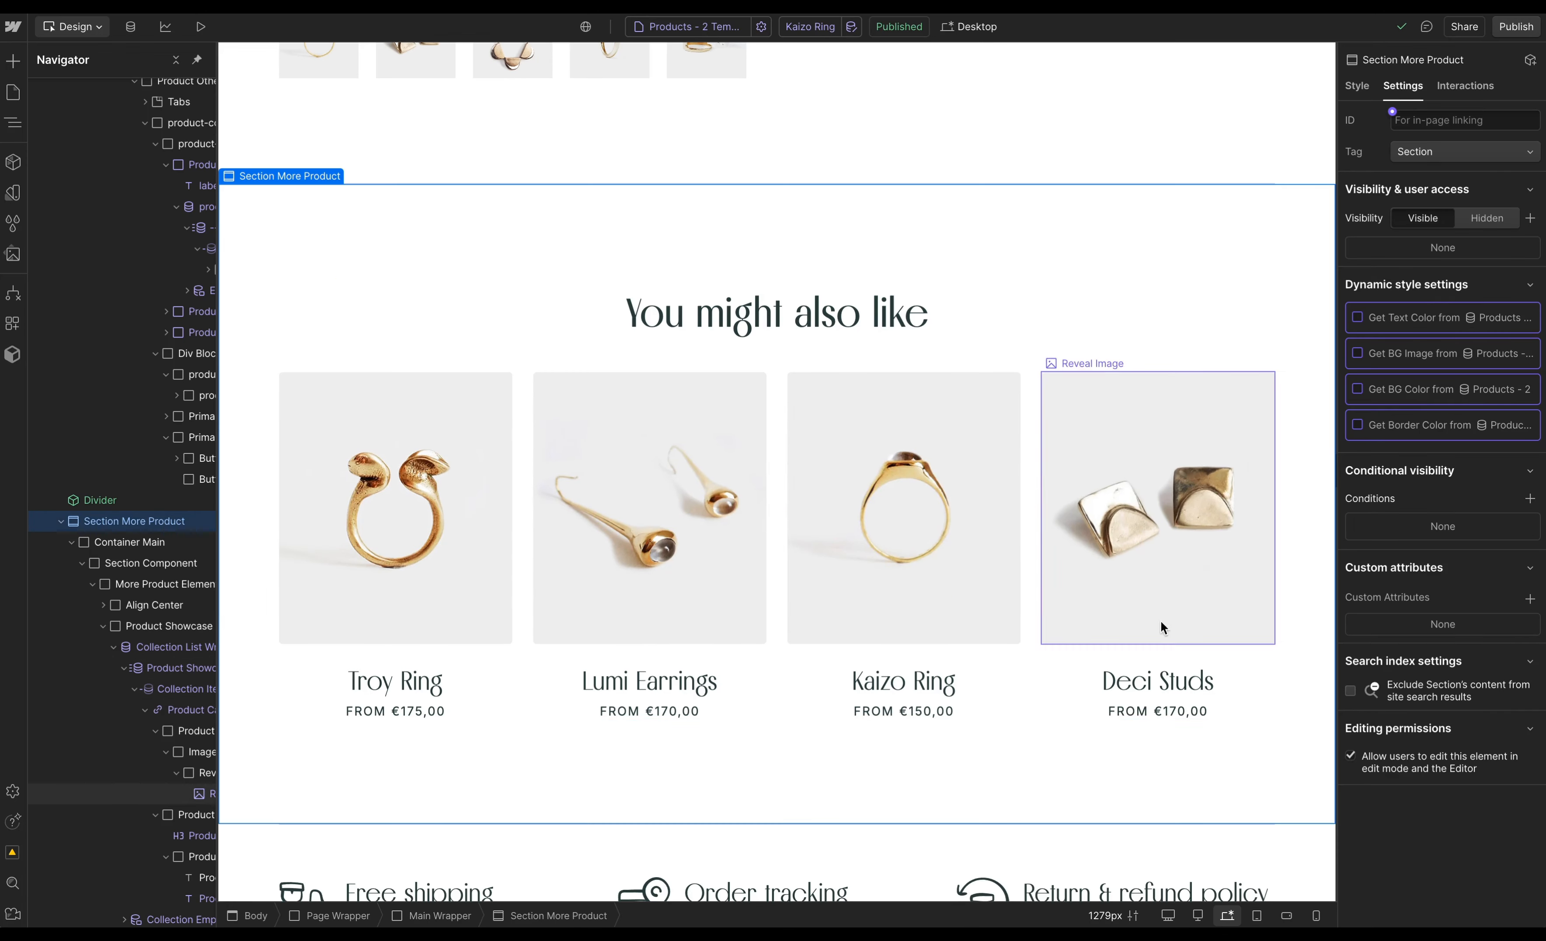
- Add a filter to the list: Product Collections contains Any Product Collections of the current product
left_click(1042, 669)
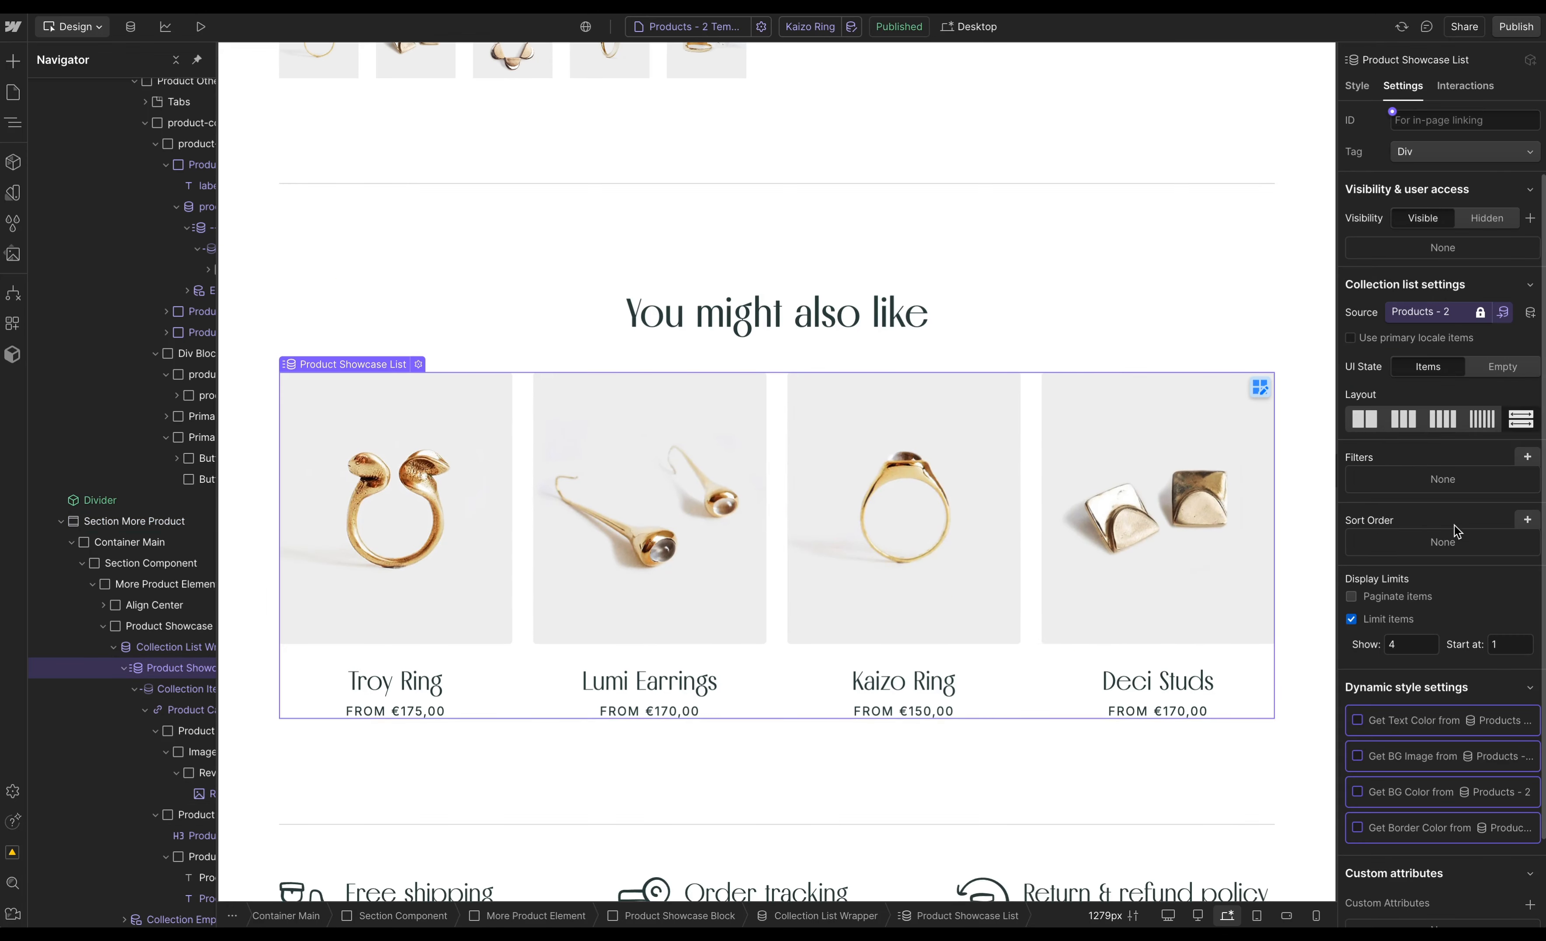
left_click(1528, 458)
left_click(1391, 518)
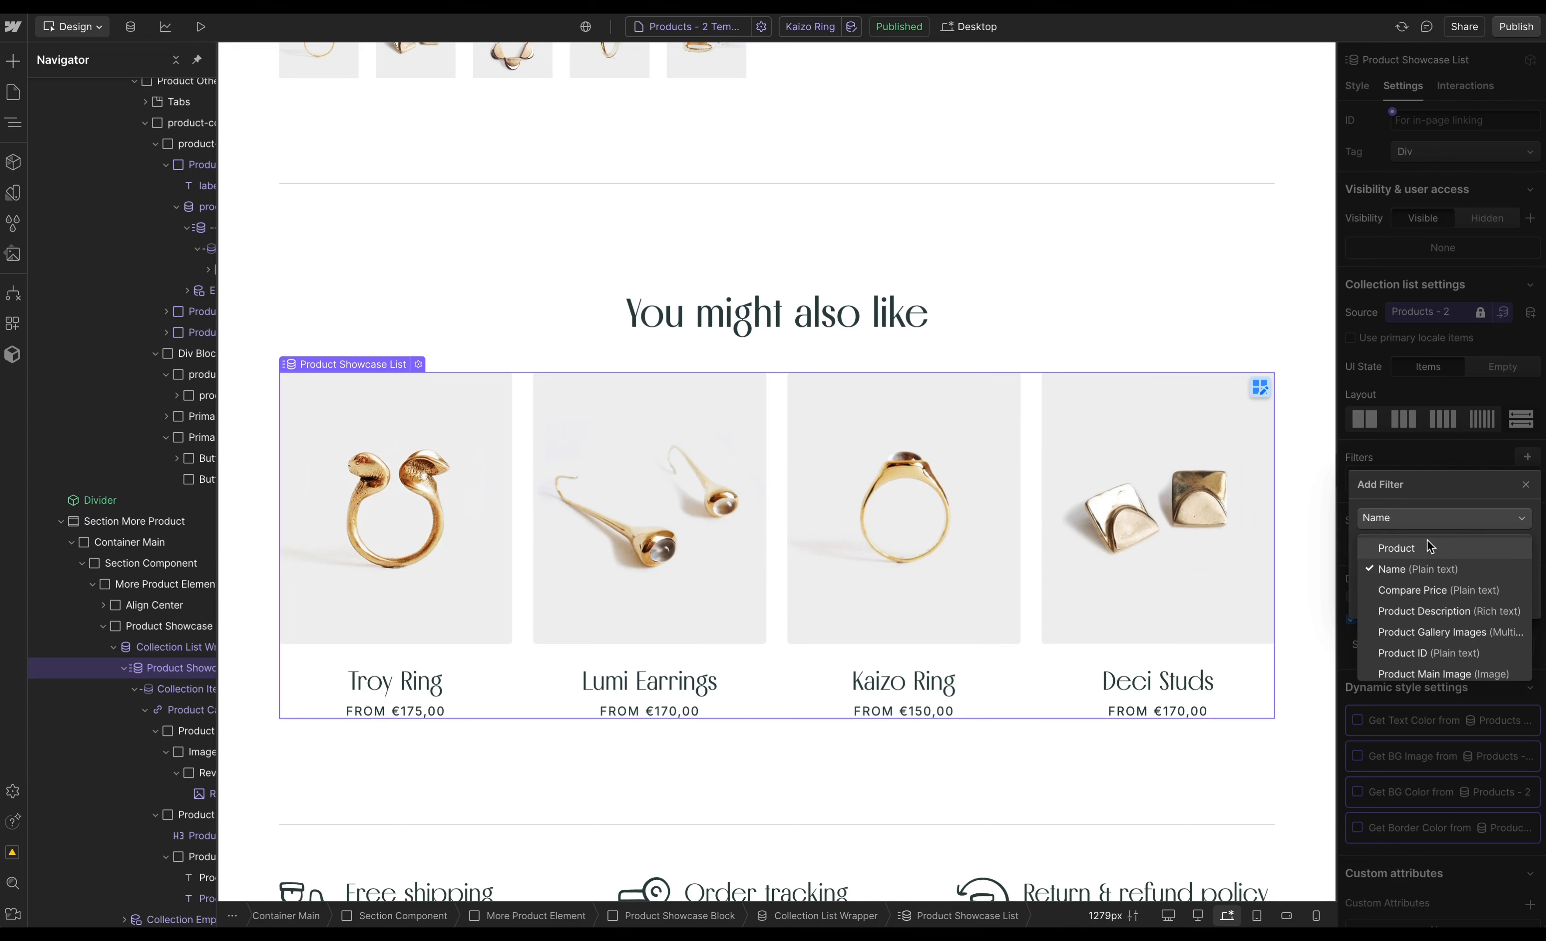
scroll(1448, 588, "down", 2)
scroll(1449, 587, "down", 4)
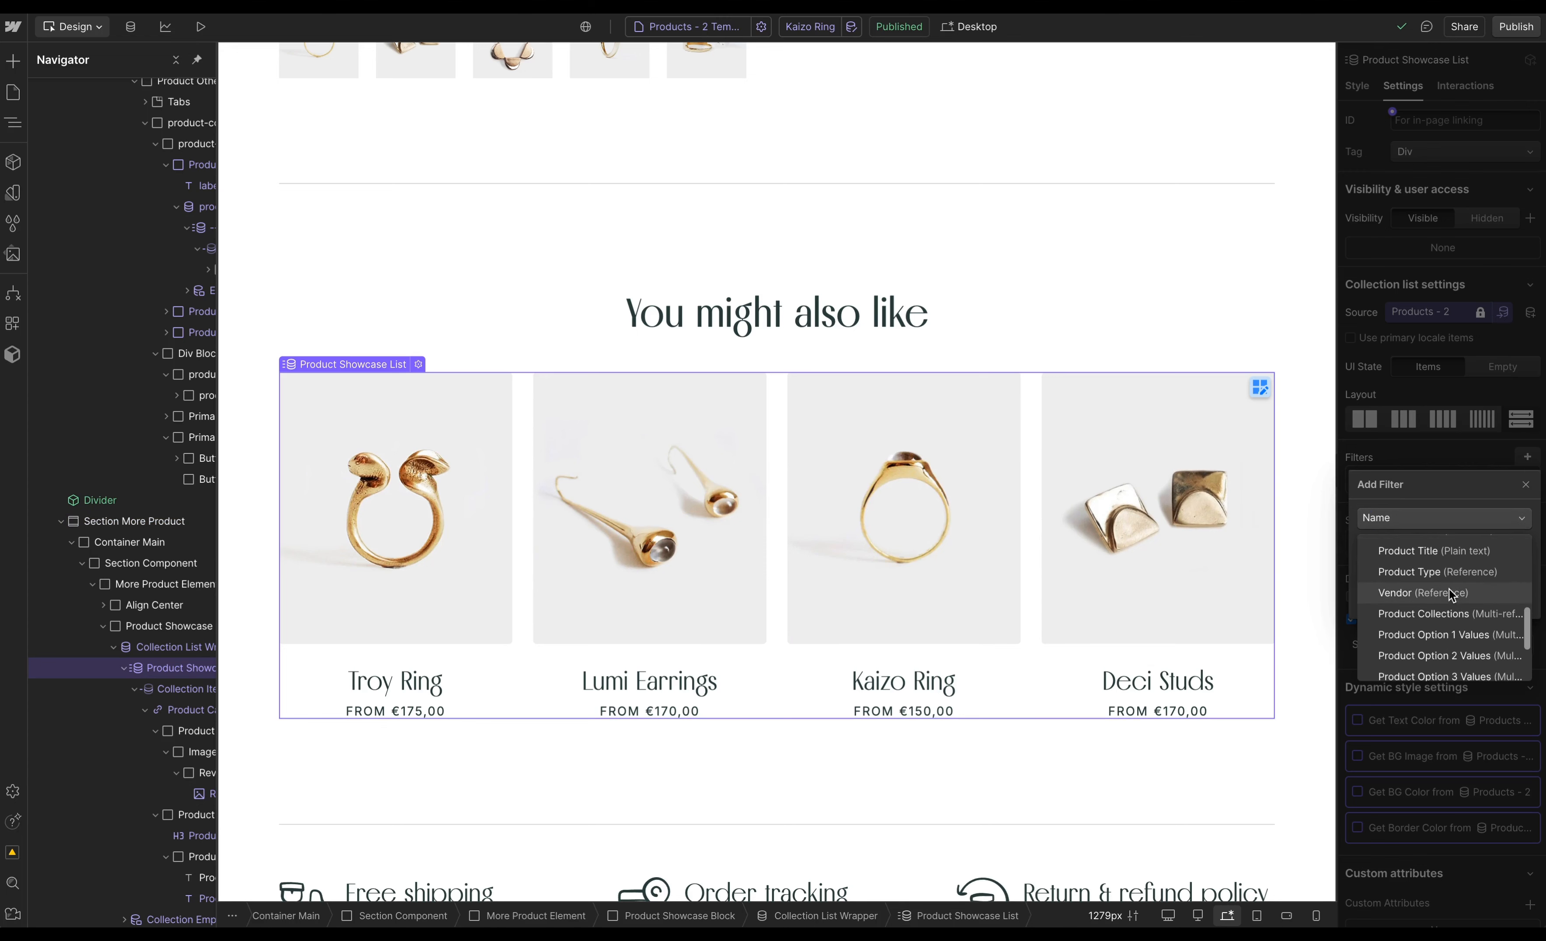
left_click(1447, 614)
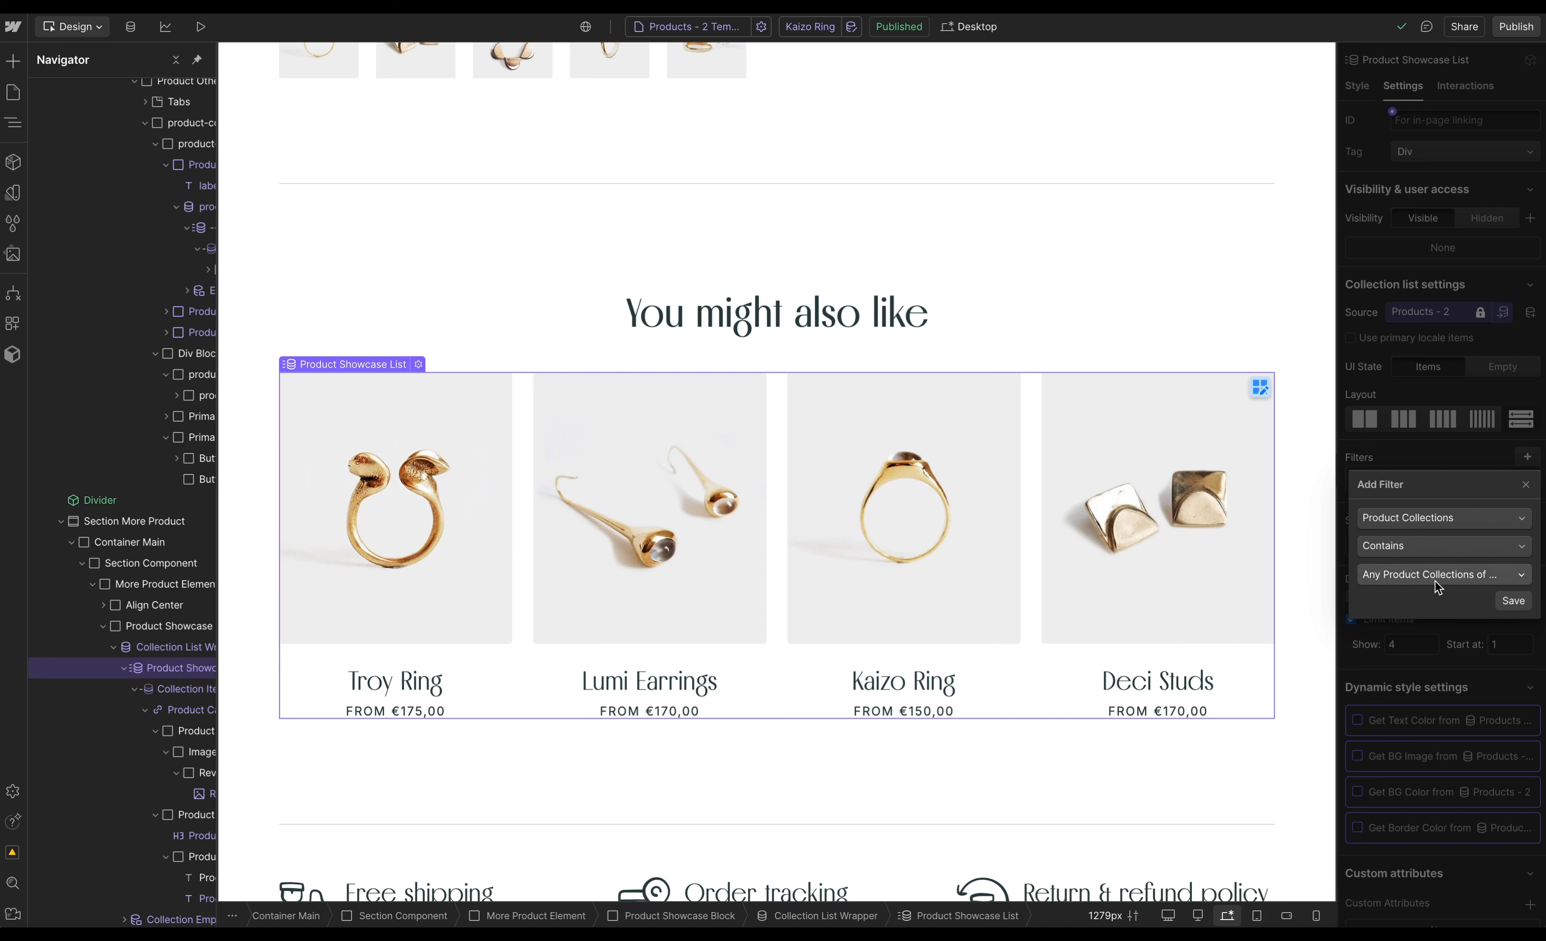
left_click(1421, 575)
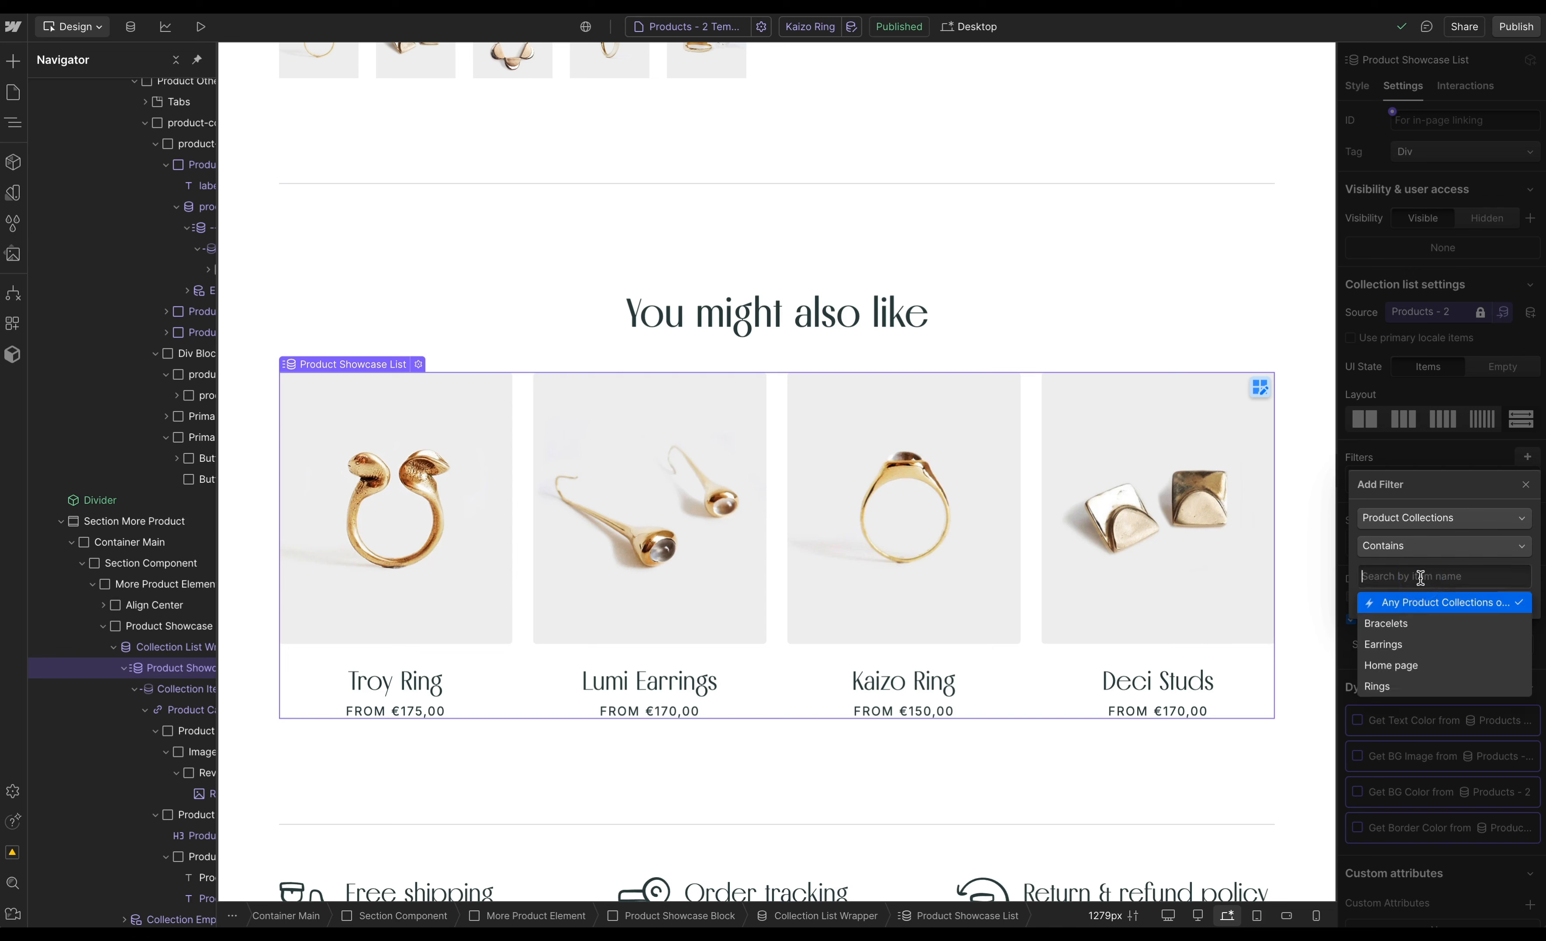
left_click(1429, 605)
left_click(1513, 602)
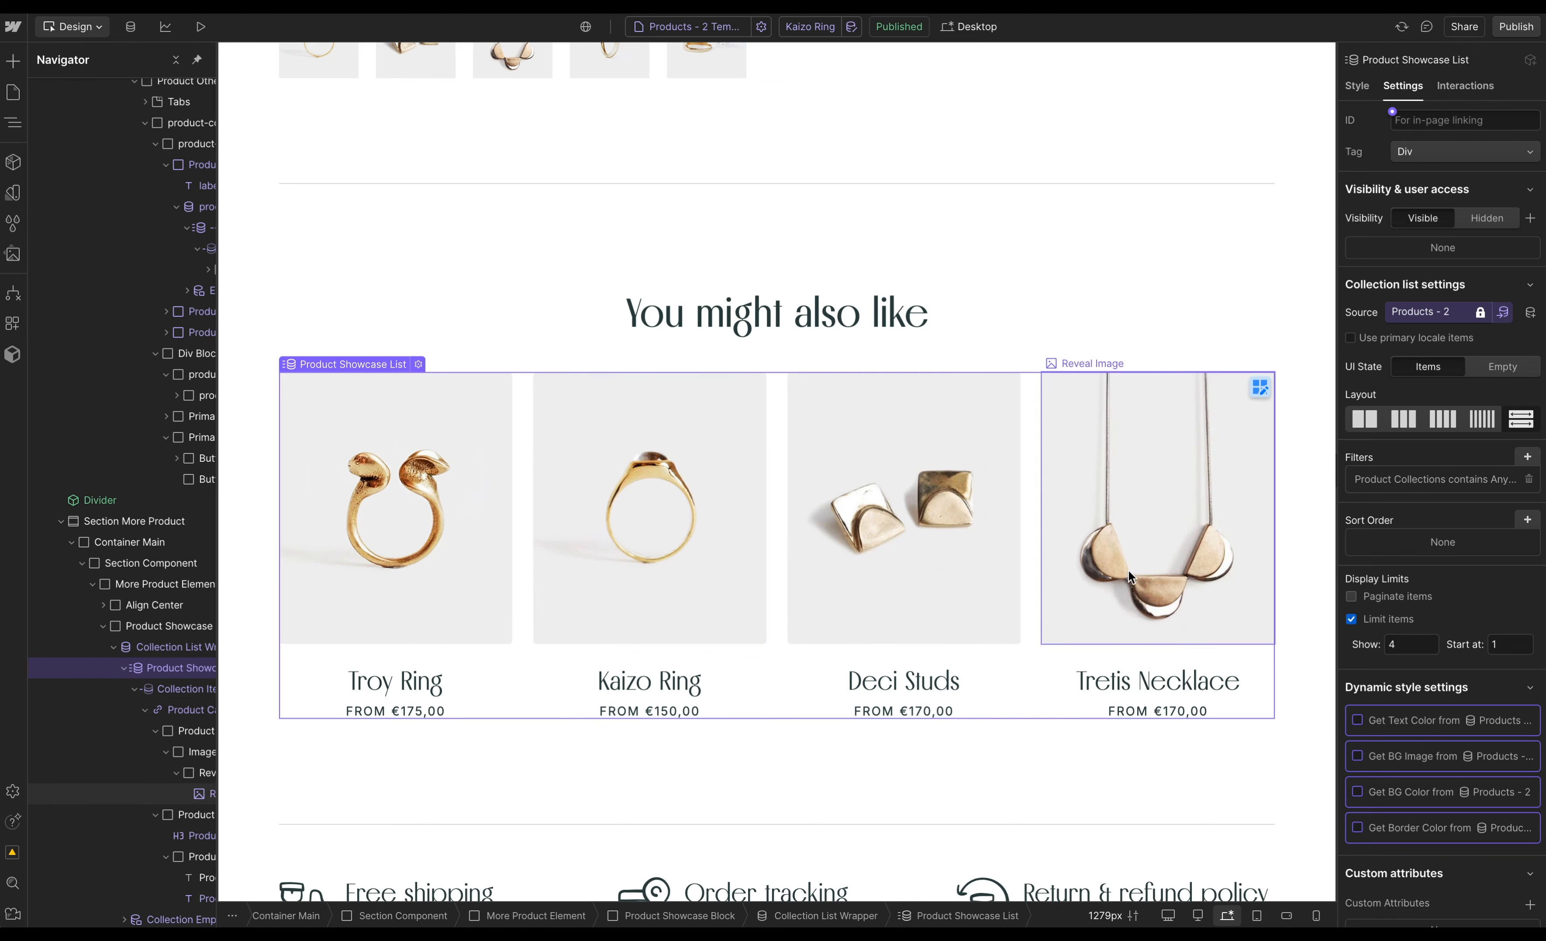
- Link the last breadcrumb to Current Product and bind its text to Product Title
scroll(1128, 565, "up", 5)
scroll(1131, 561, "up", 4)
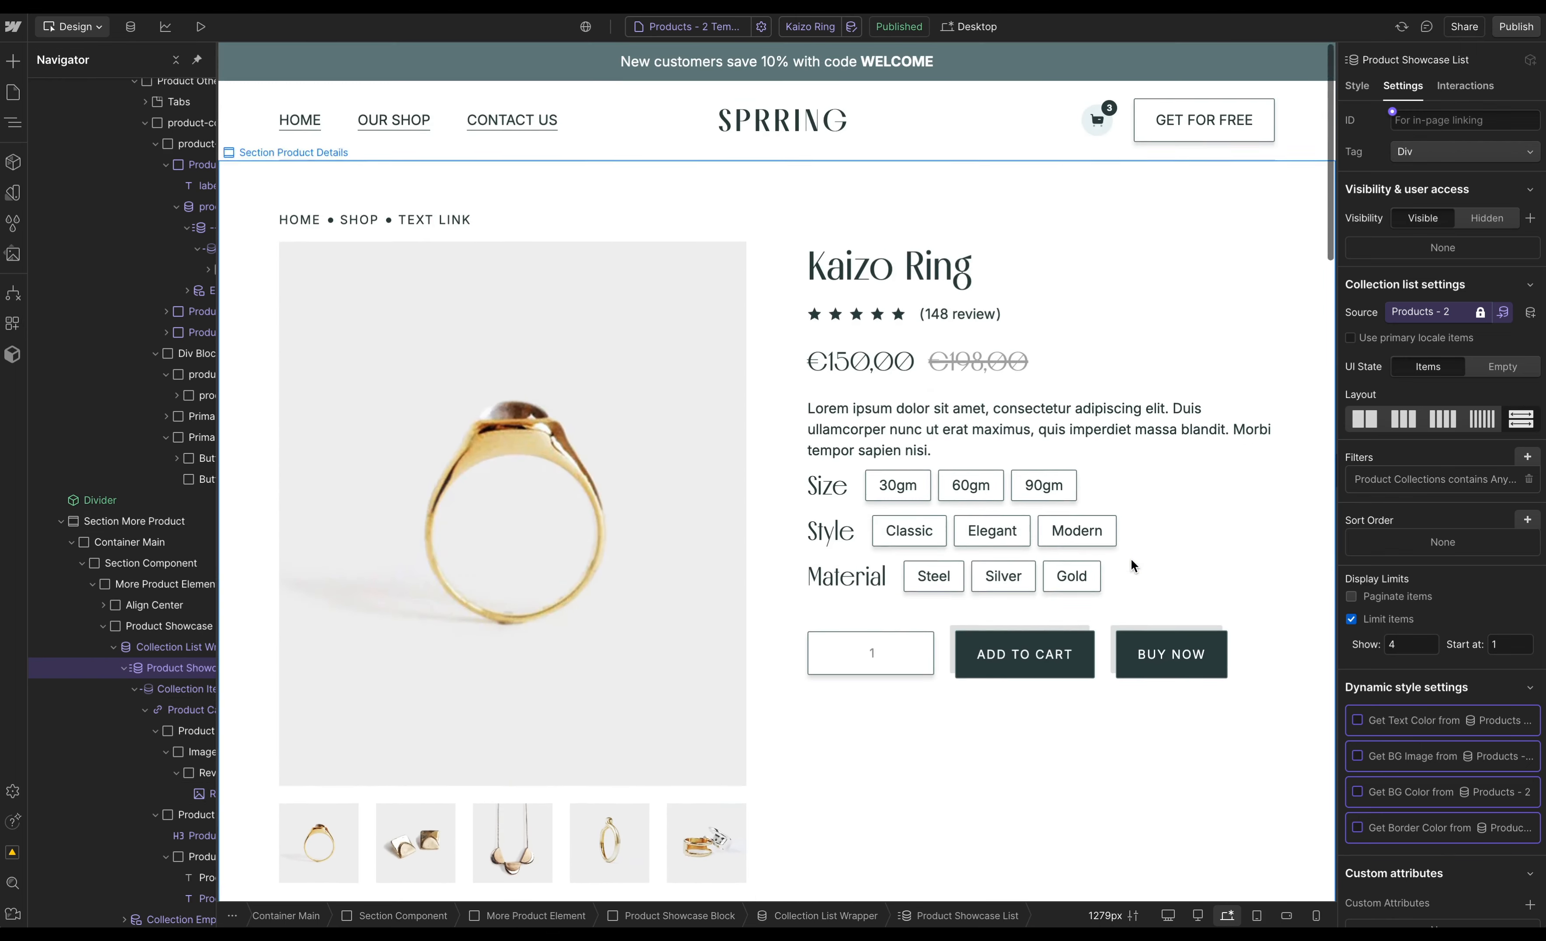
left_click(413, 220)
left_click(1443, 309)
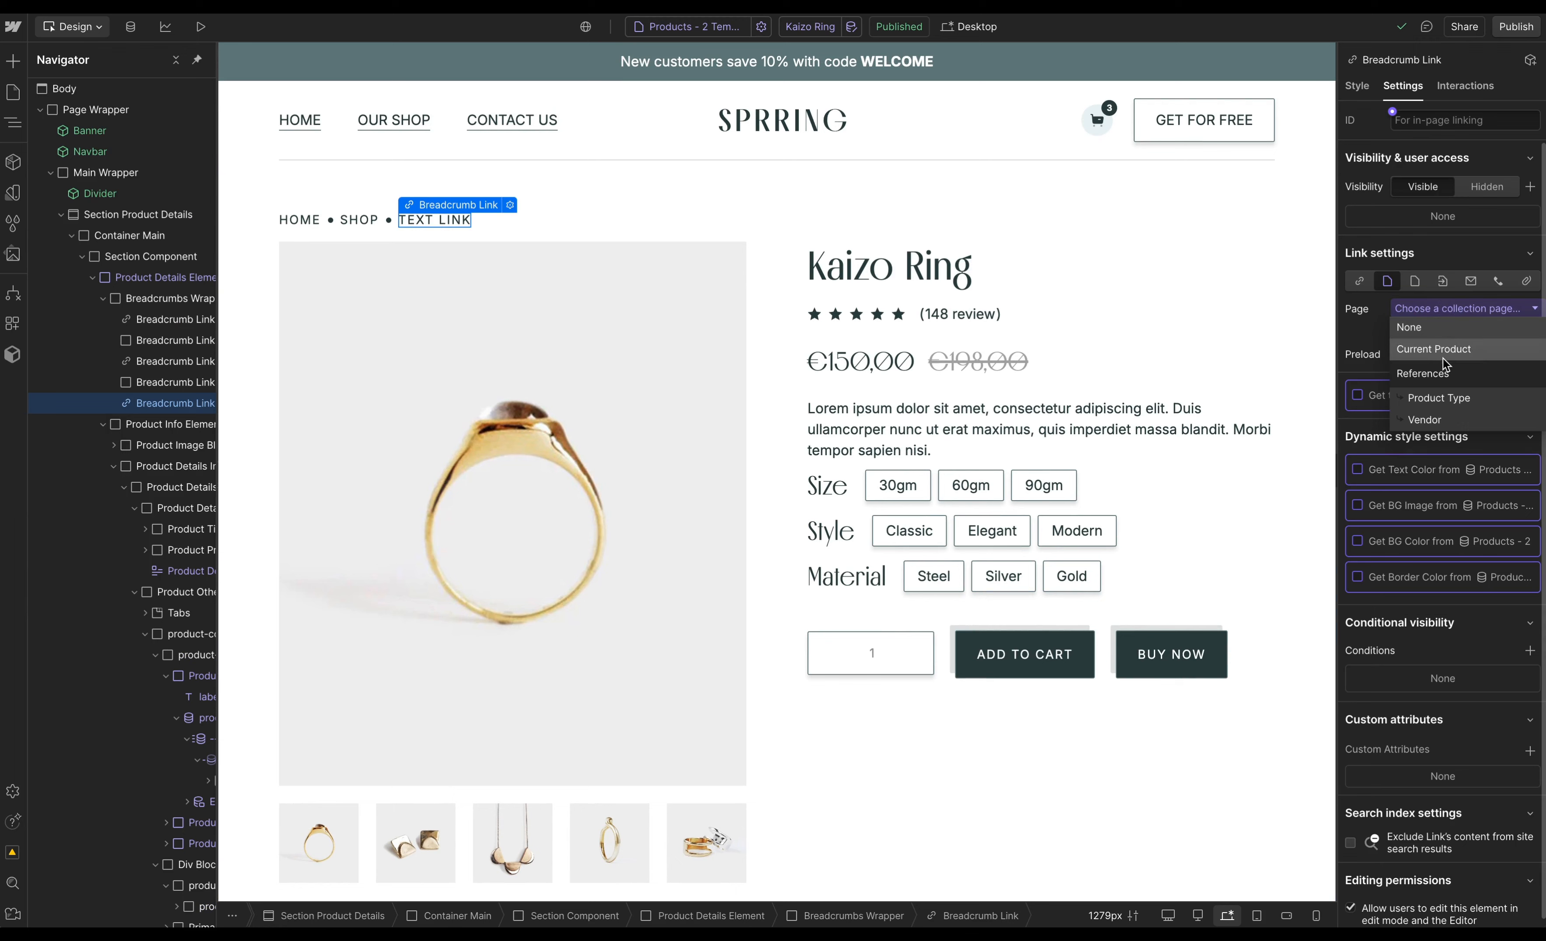
left_click(1434, 349)
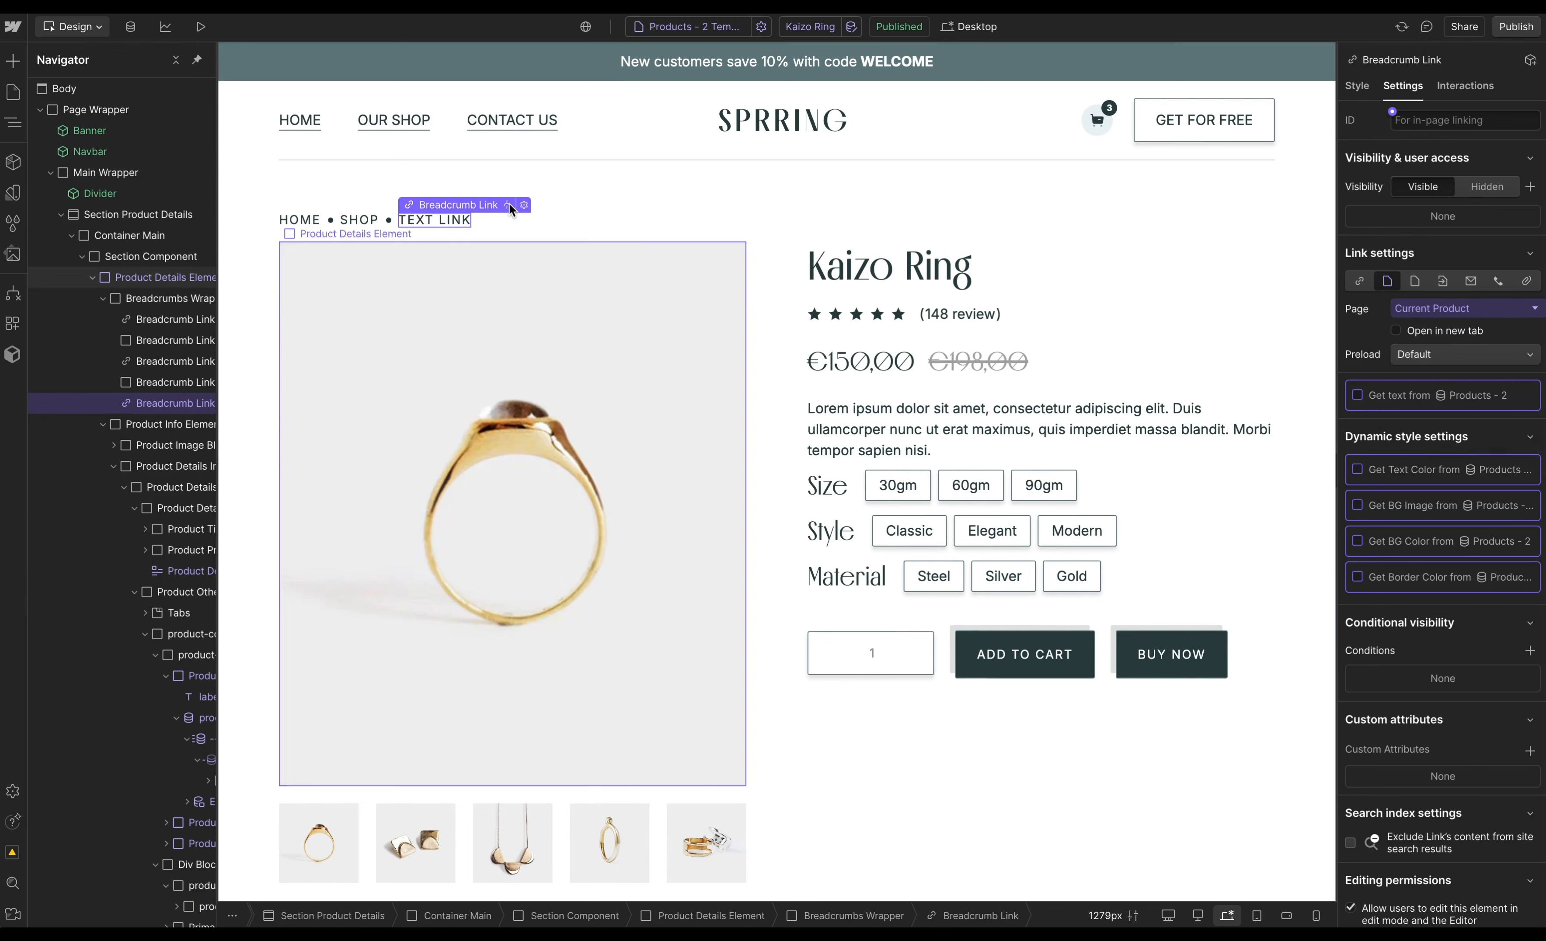
left_click(1423, 395)
left_click(1426, 599)
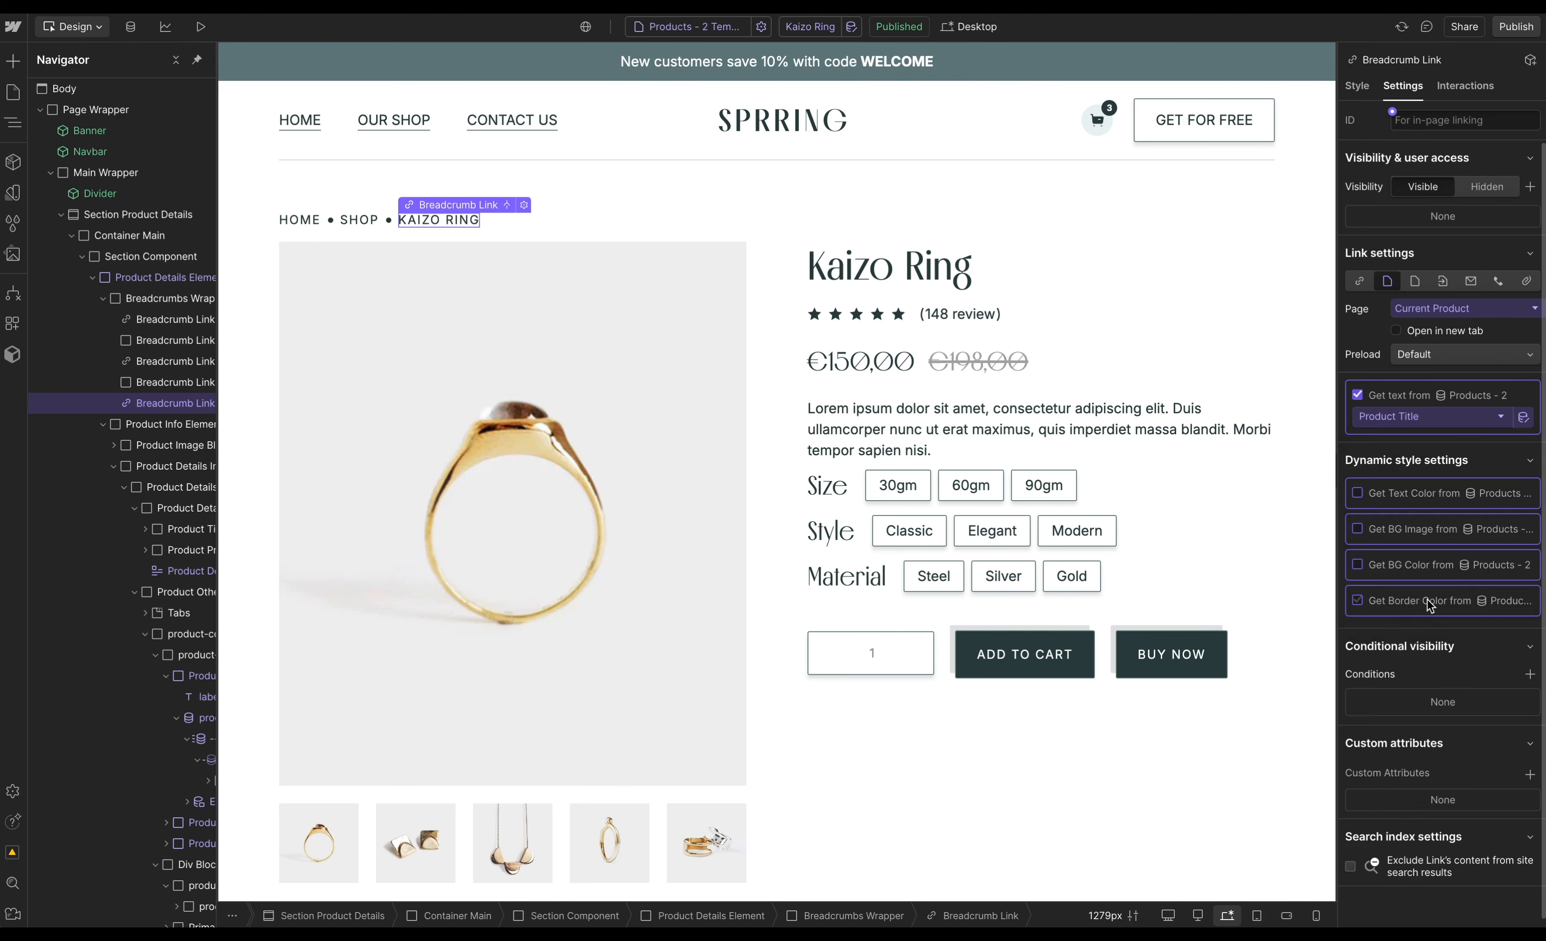
left_click(780, 517)
scroll(781, 517, "down", 4)
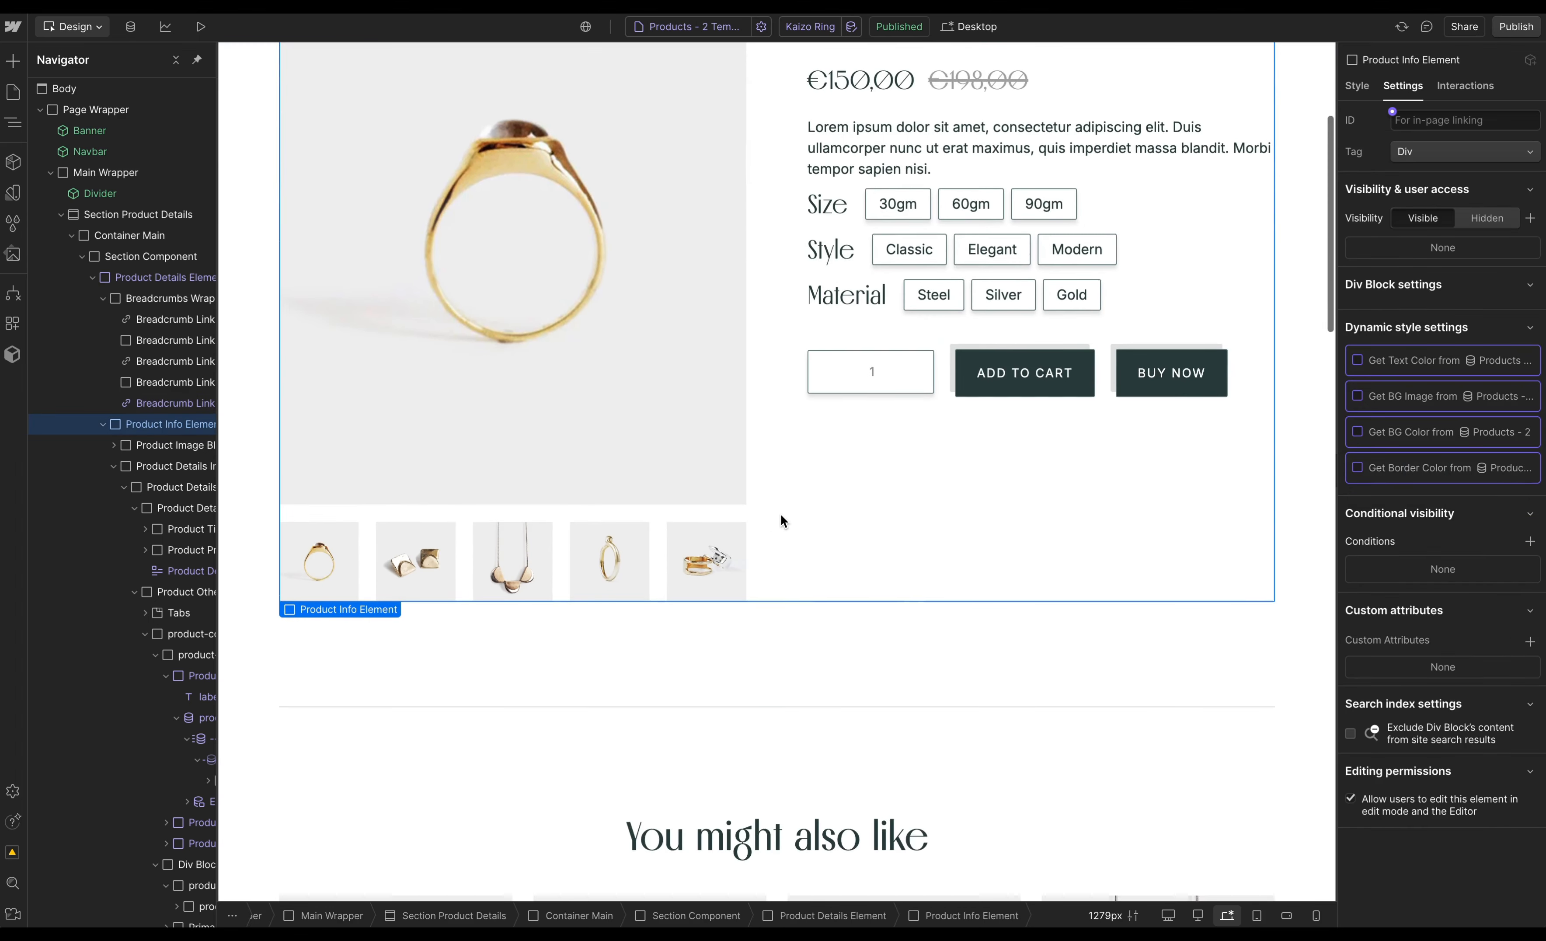
scroll(781, 514, "up", 5)
- Open the Navbar component's cart button and preview the cart opening and closing
double_click(1106, 127)
left_click(1112, 132)
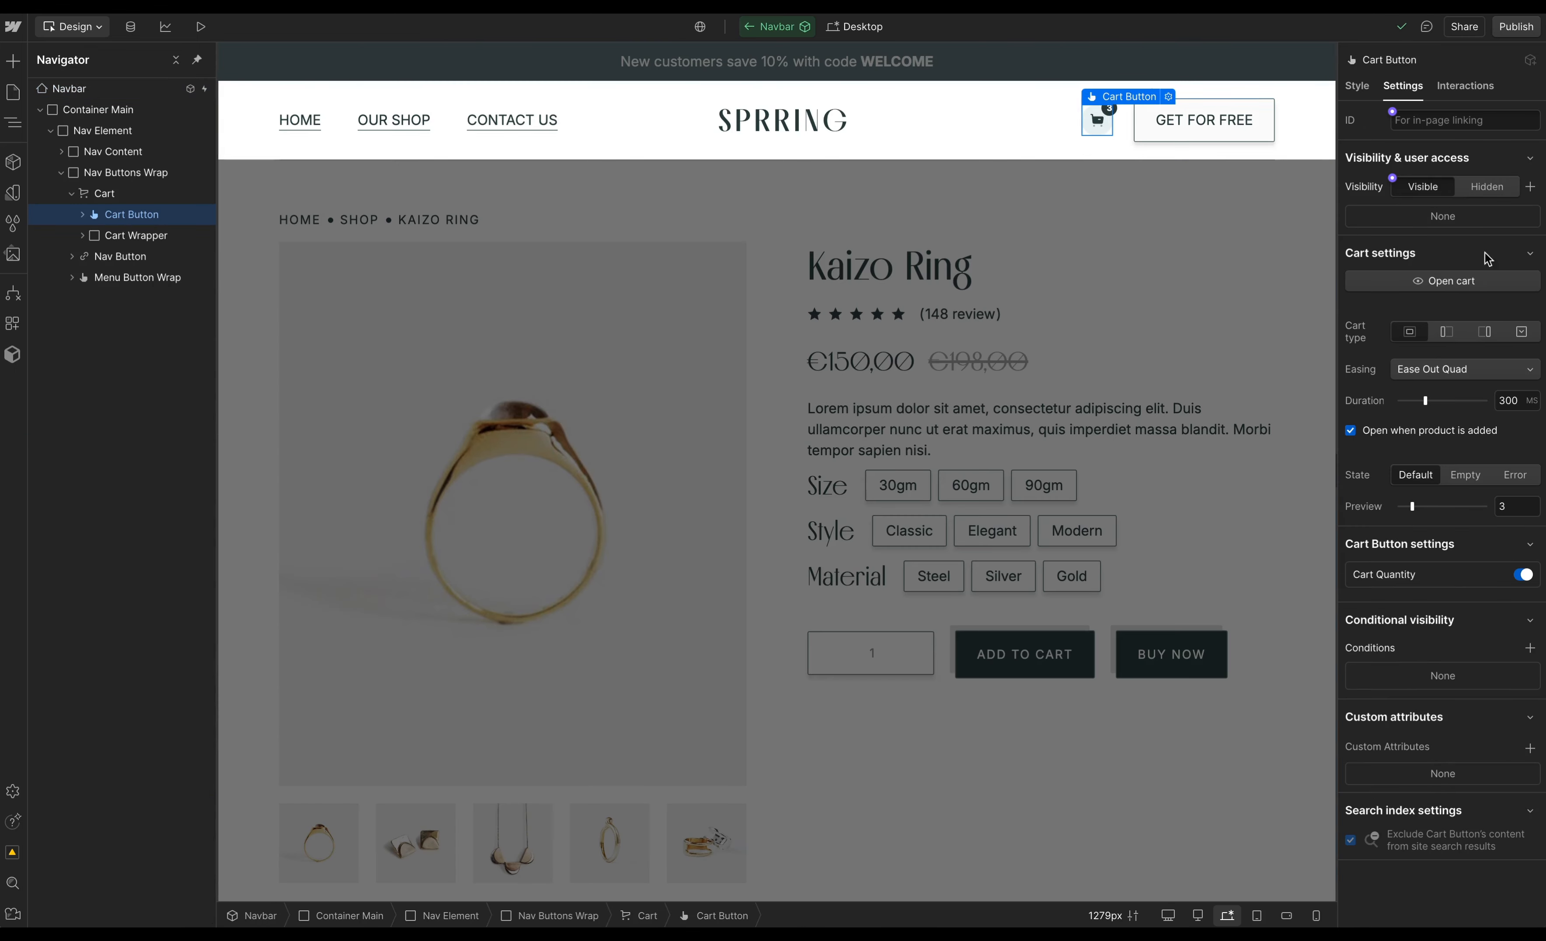
left_click(1505, 284)
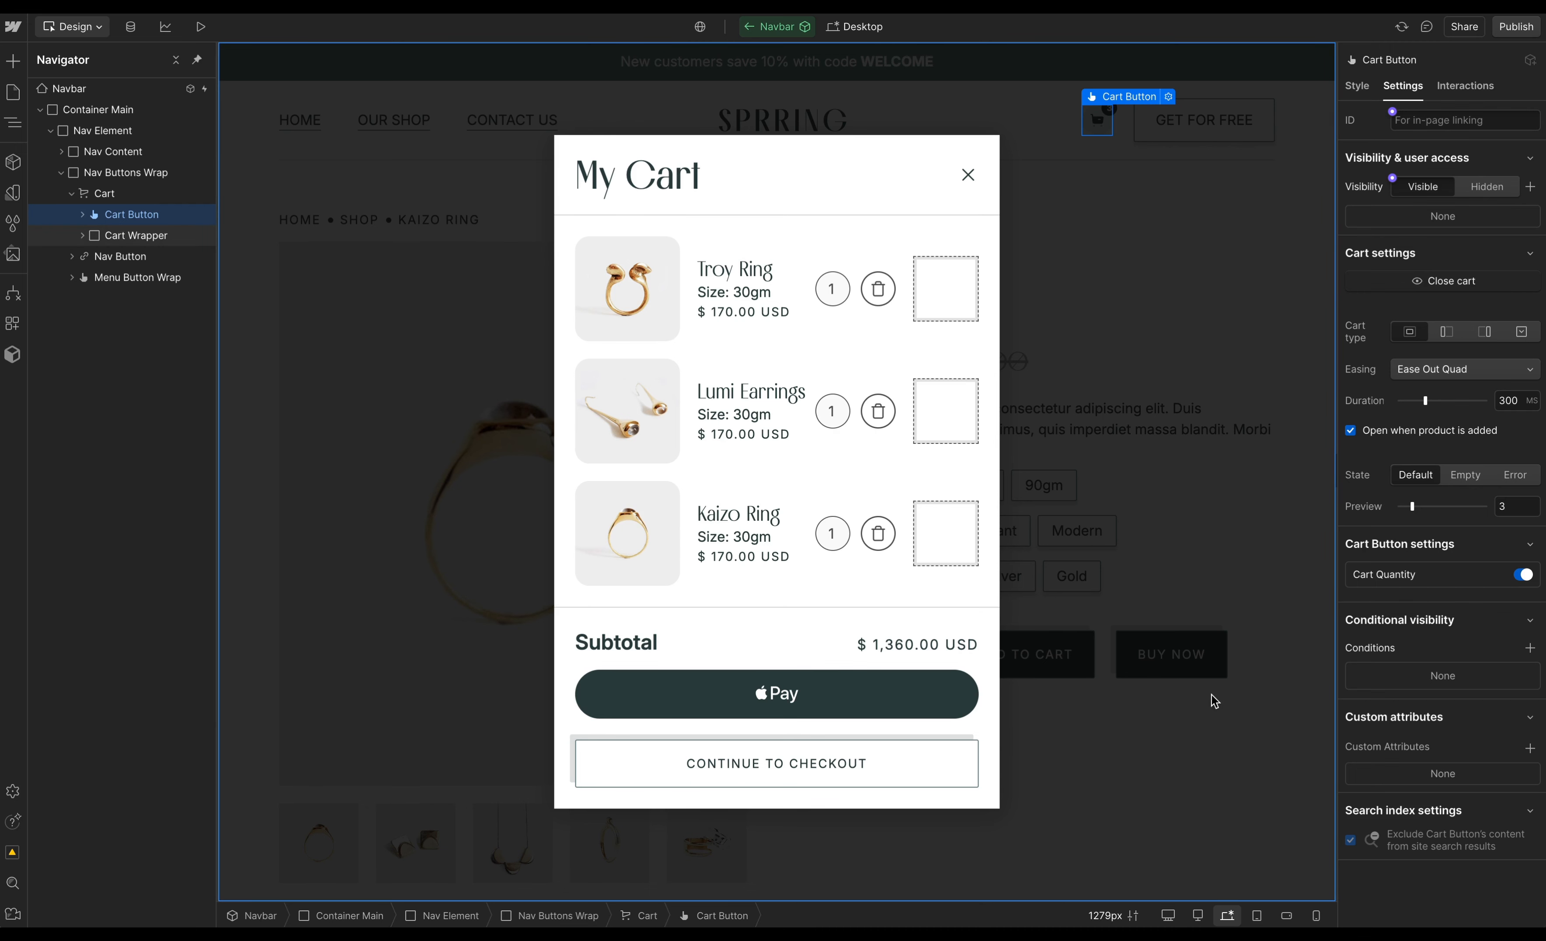
left_click(1443, 283)
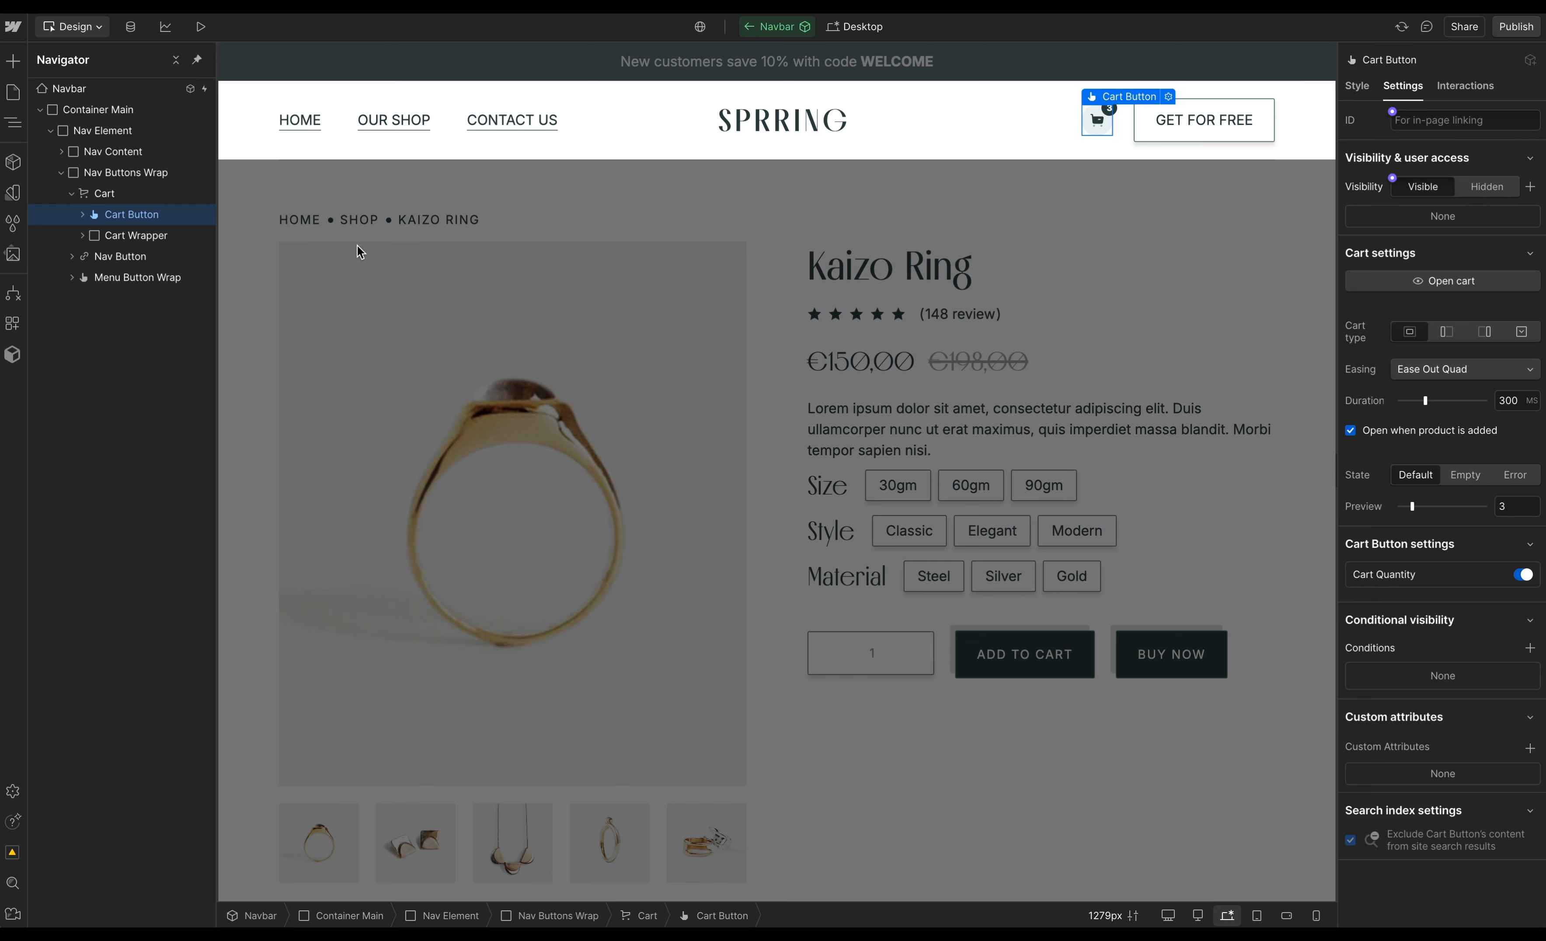
- Expand the Cart and Cart Button elements in the Navigator to inspect their child elements
key("s")
left_click(83, 214)
left_click(107, 257)
left_click(93, 257)
left_click(150, 279)
left_click(144, 257)
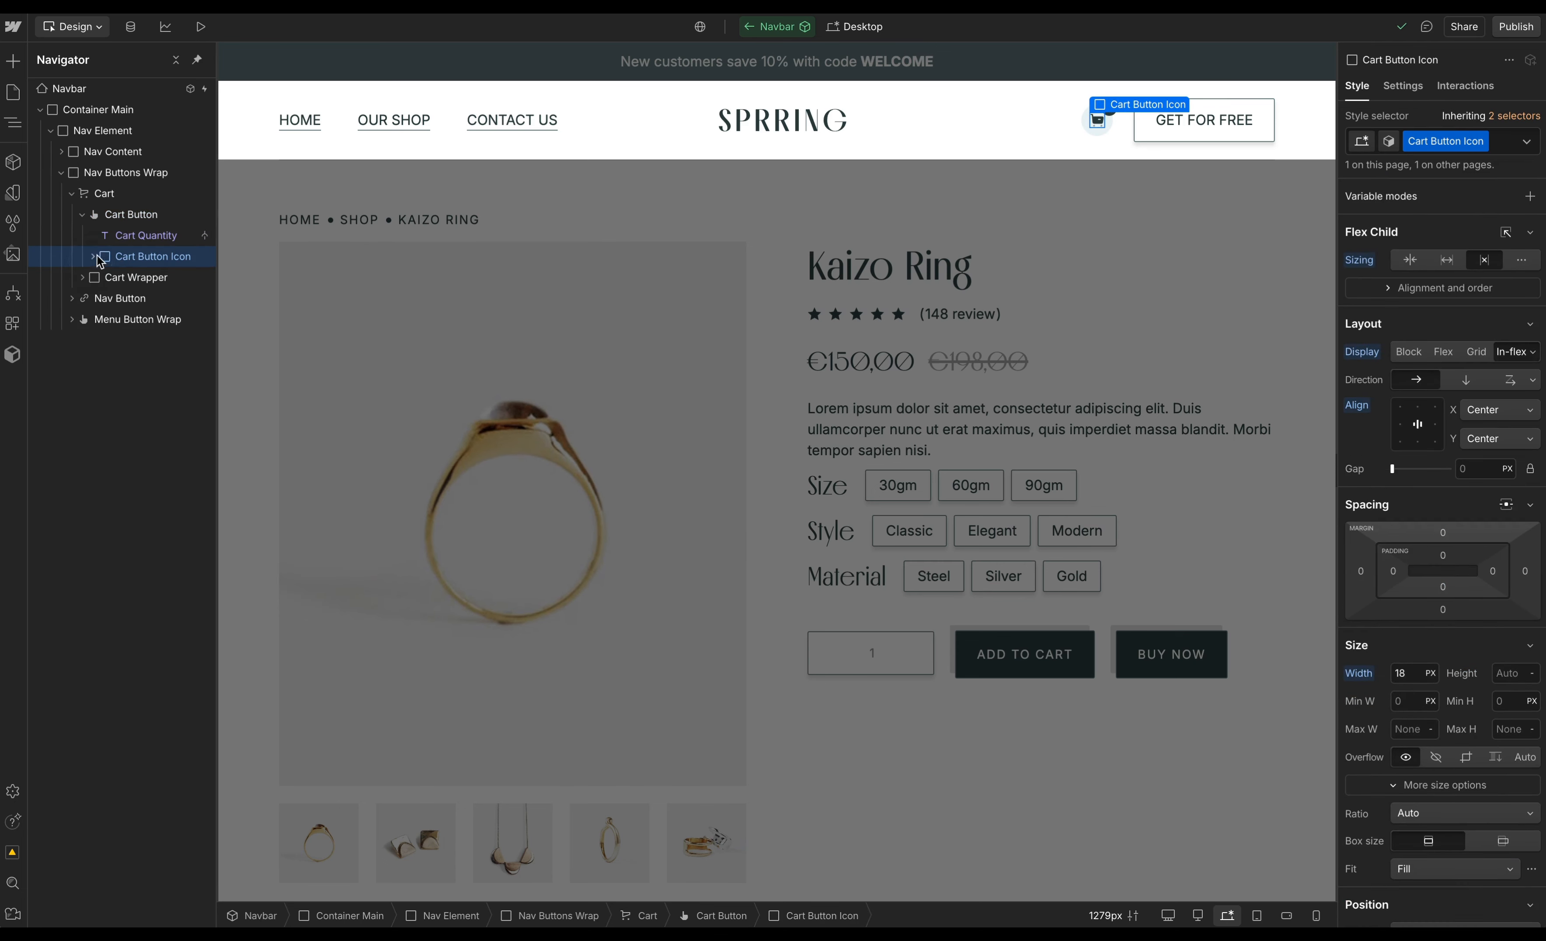
- Add a Div Block inside Nav Buttons Wrap and give it the Cart Button class
left_click(133, 215)
left_click(132, 172)
key("ctrl+e")
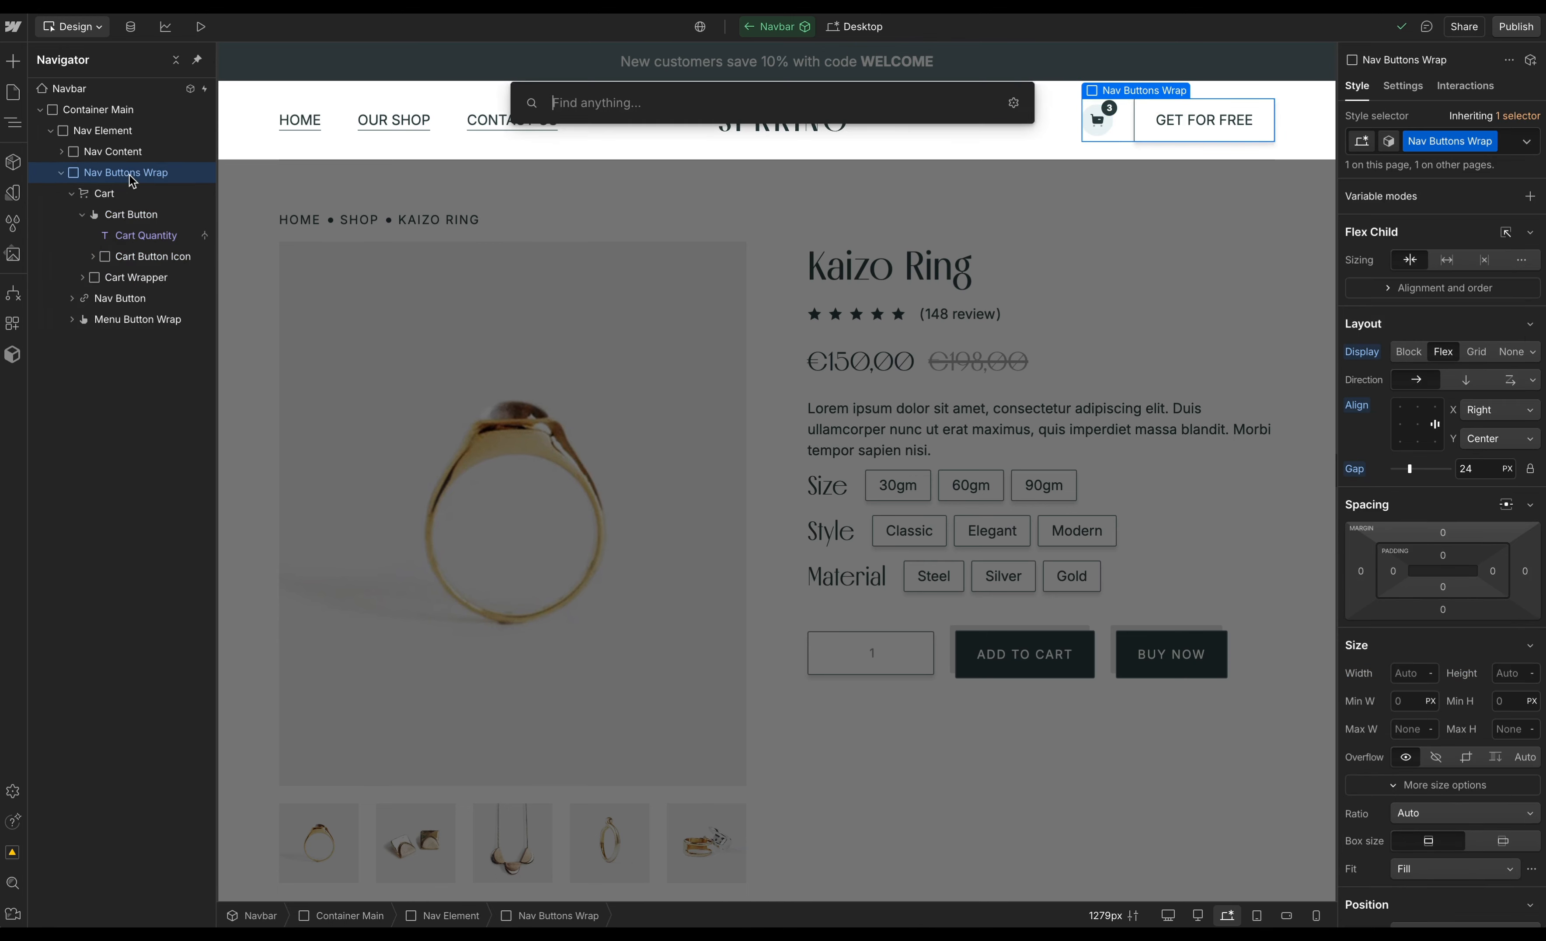
type("div")
key("Return")
type("Cart Button")
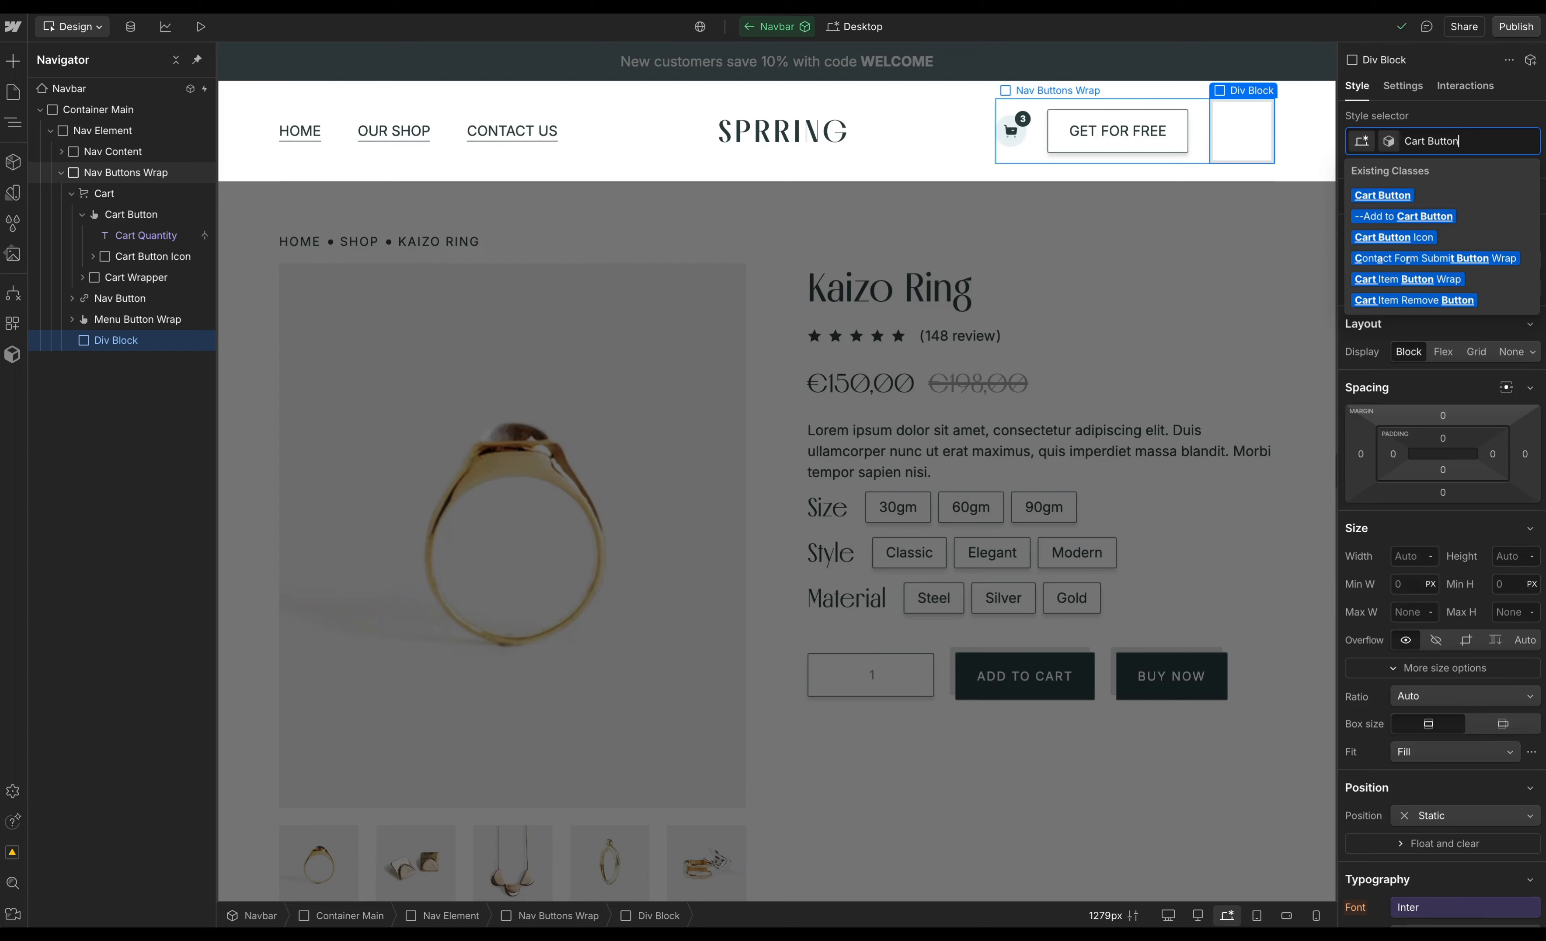
key("Return")
- Add a Text Block reading 3 inside the new div and apply the Cart Quantity class to it
key("ctrl+e")
type("text")
key("Return")
type("3")
key("Escape")
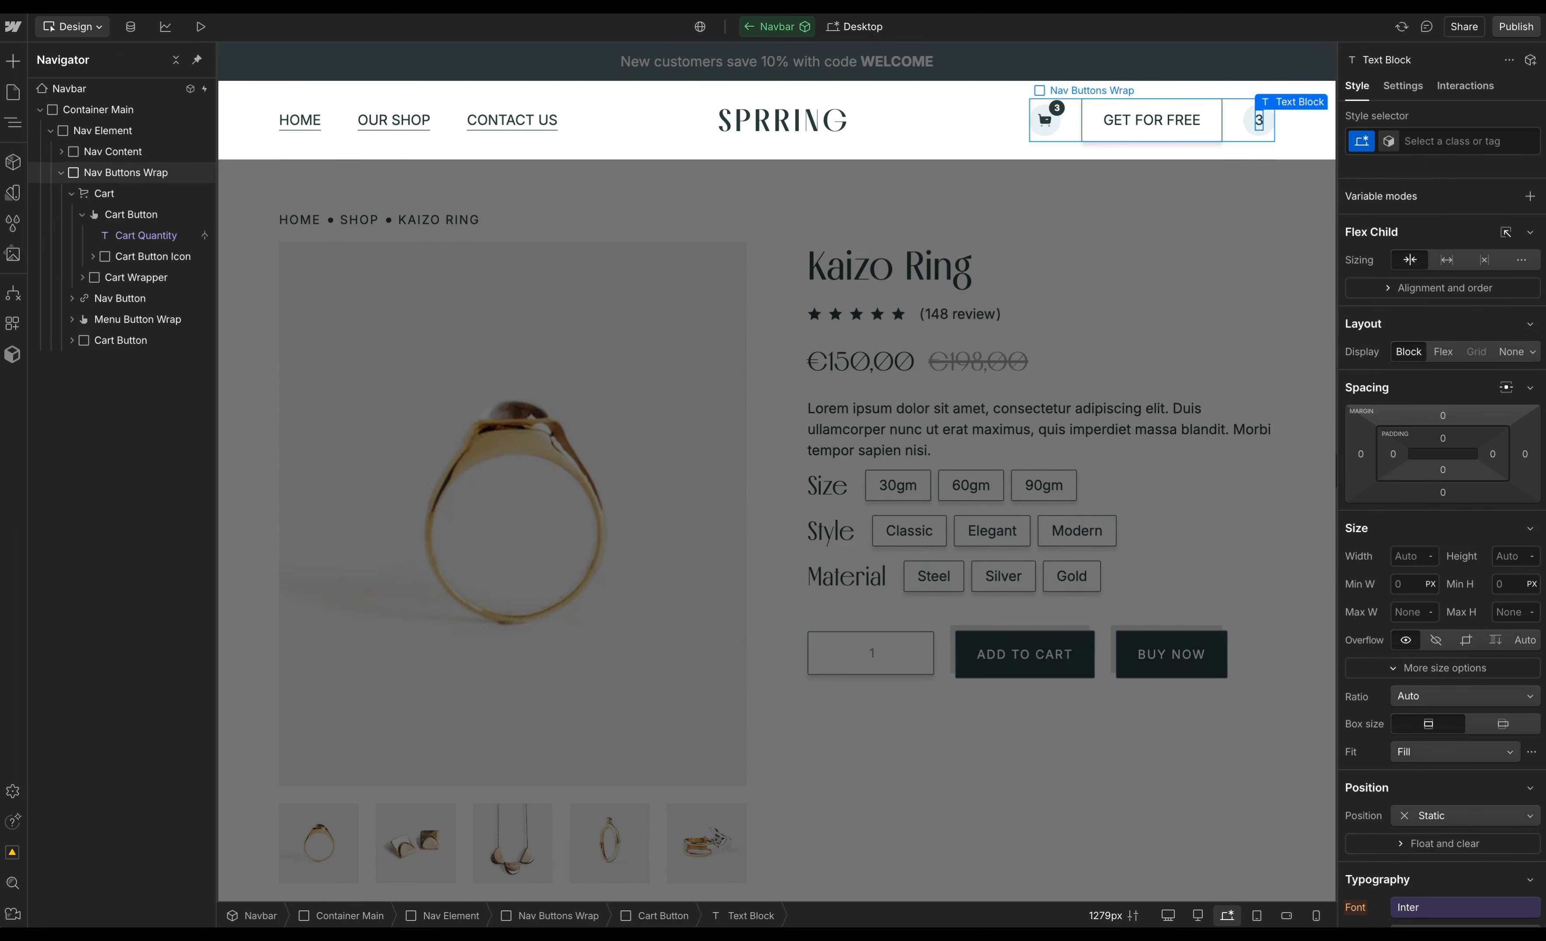
key("ctrl+Return")
type("Cart Quan")
key("Down")
key("Down")
key("Return")
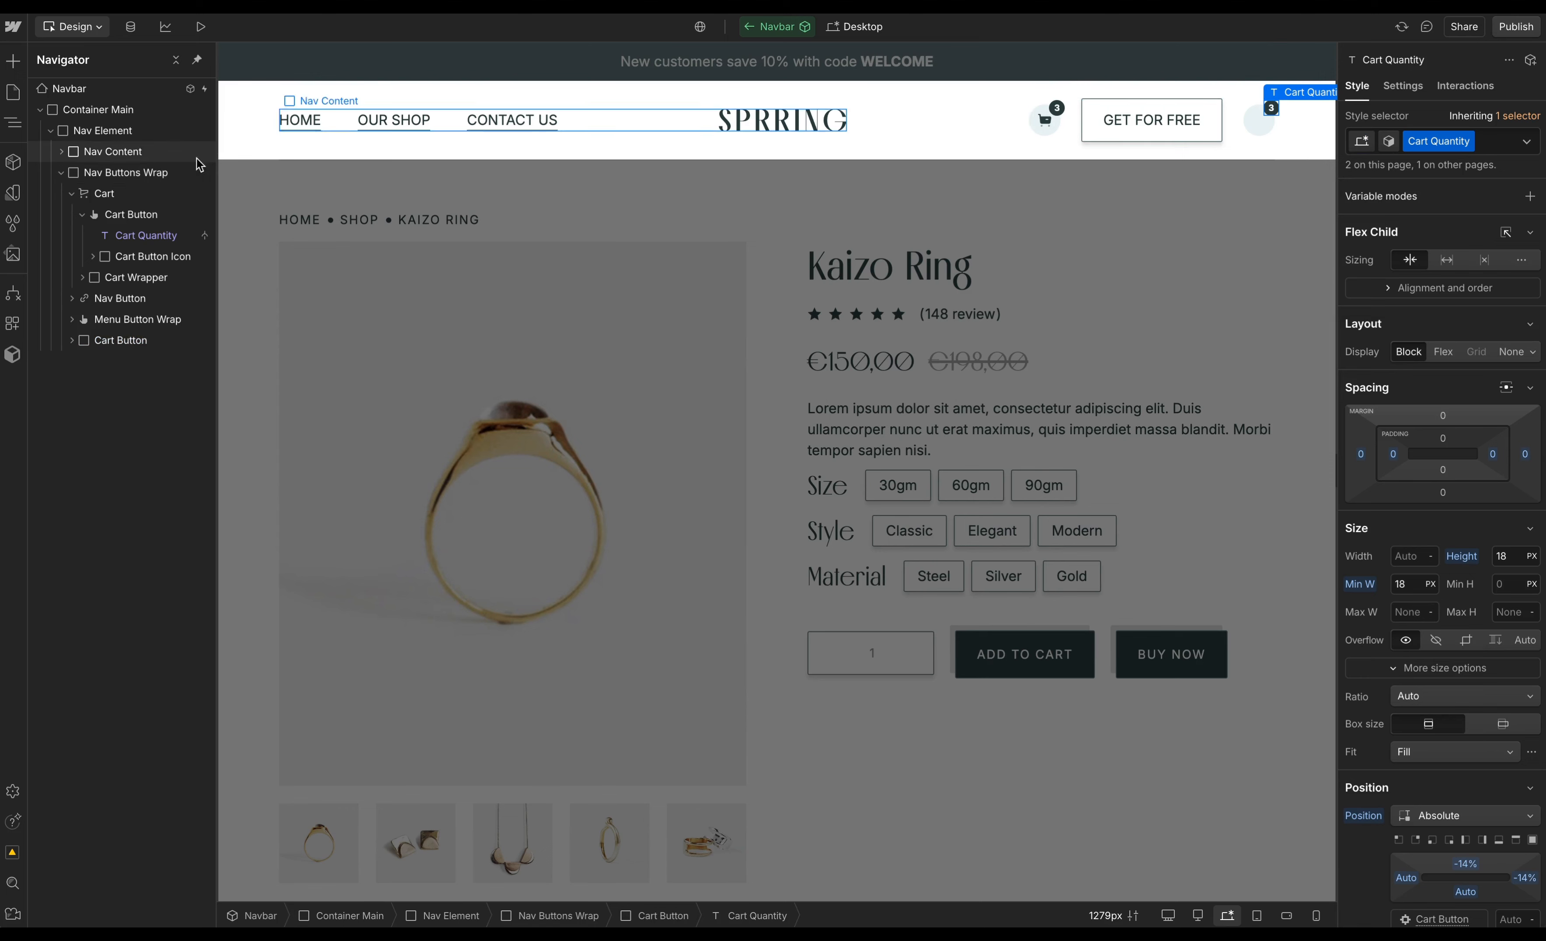
- Delete the old Cart element and move the new Cart Button to the start of Nav Buttons Wrap
left_click(146, 256)
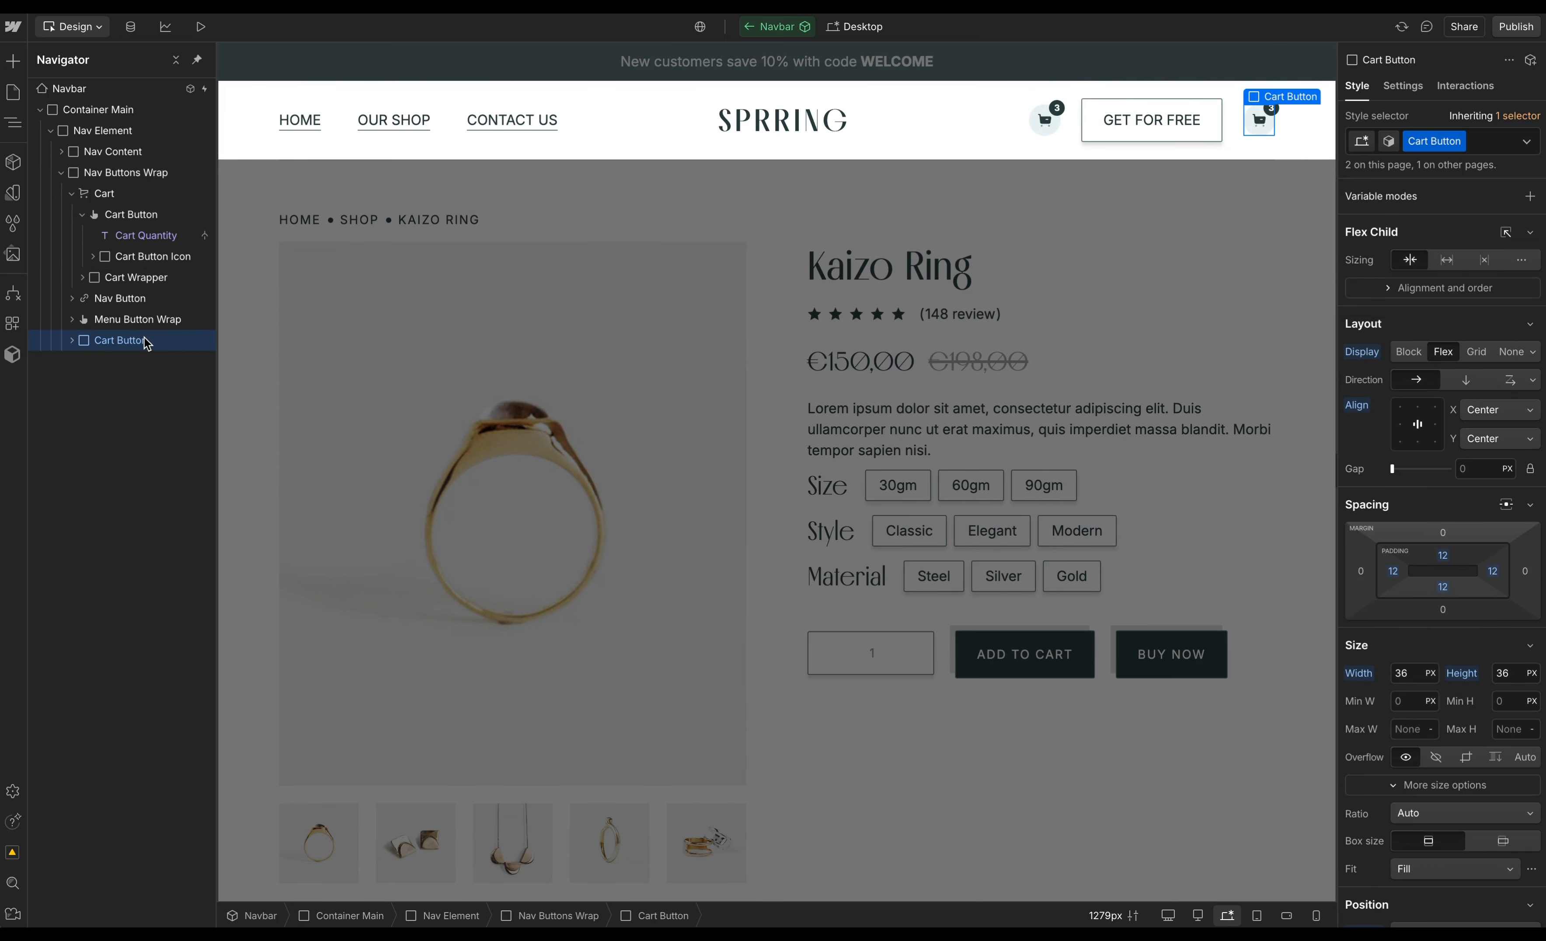
left_click(108, 195)
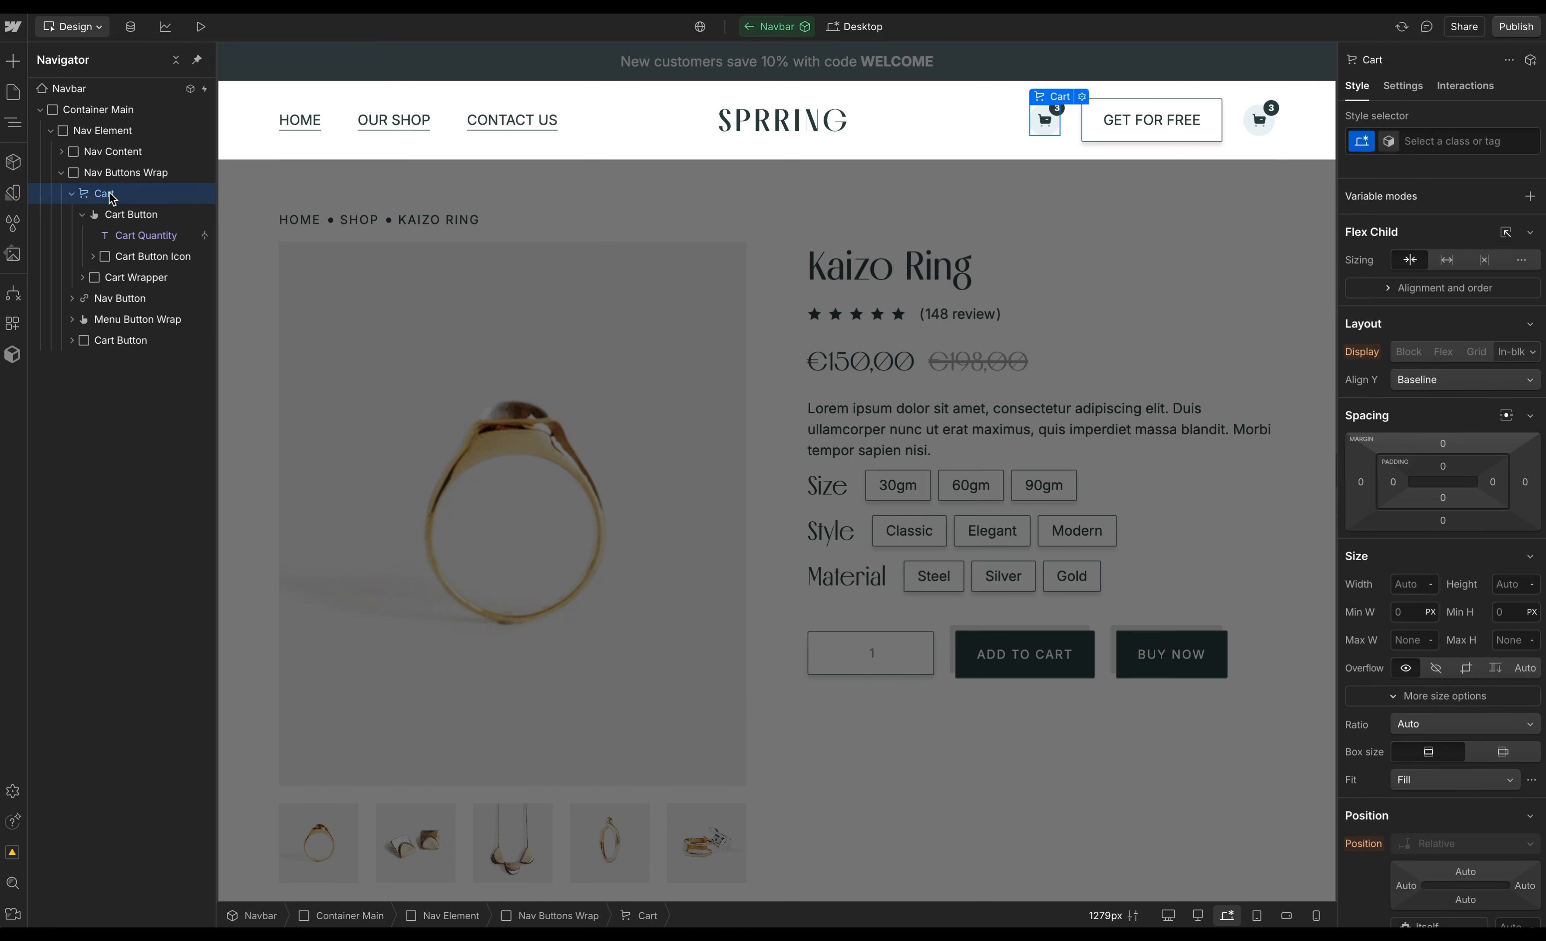
key("Delete")
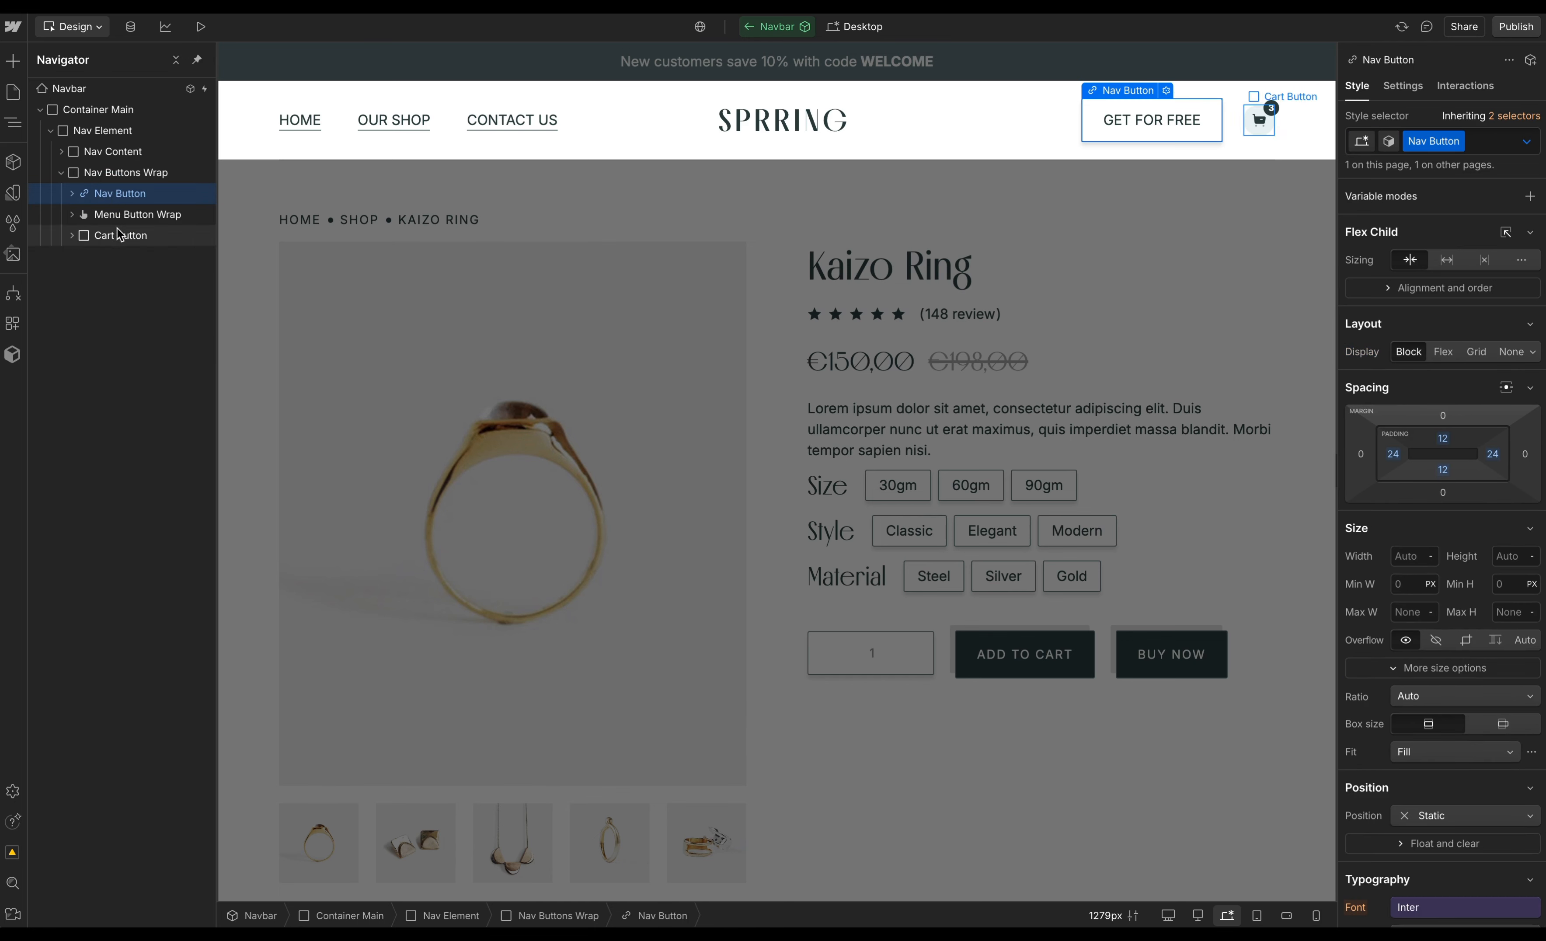
left_click_drag(119, 235, 117, 191)
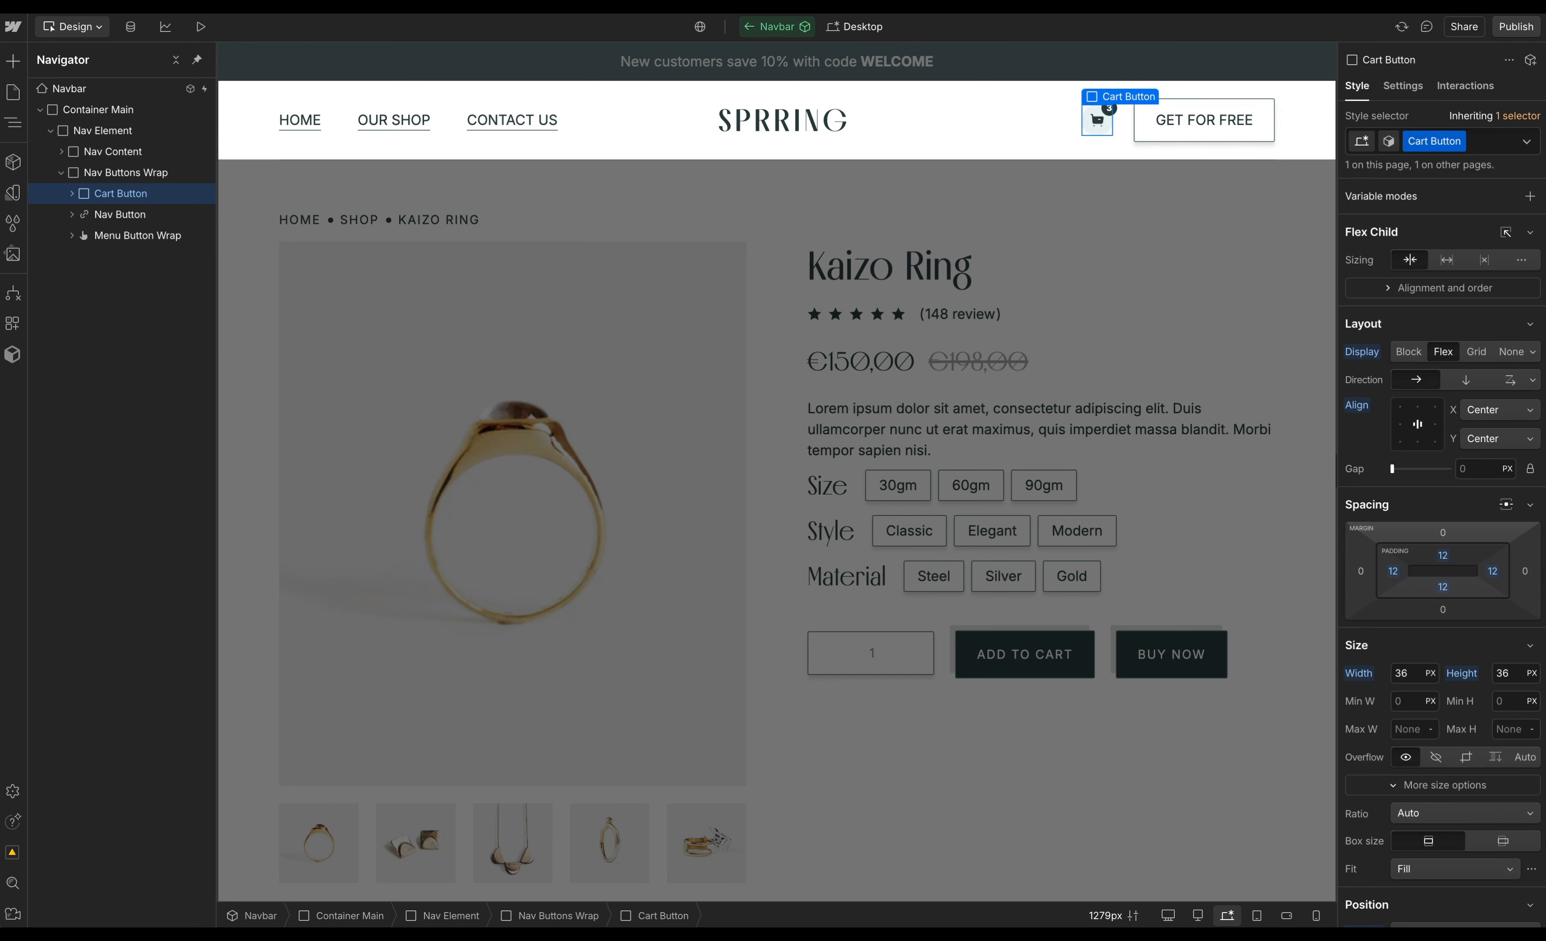
- Open the Shopyflow app and convert the Cart Button into a Cart Popup Opener
left_click(11, 324)
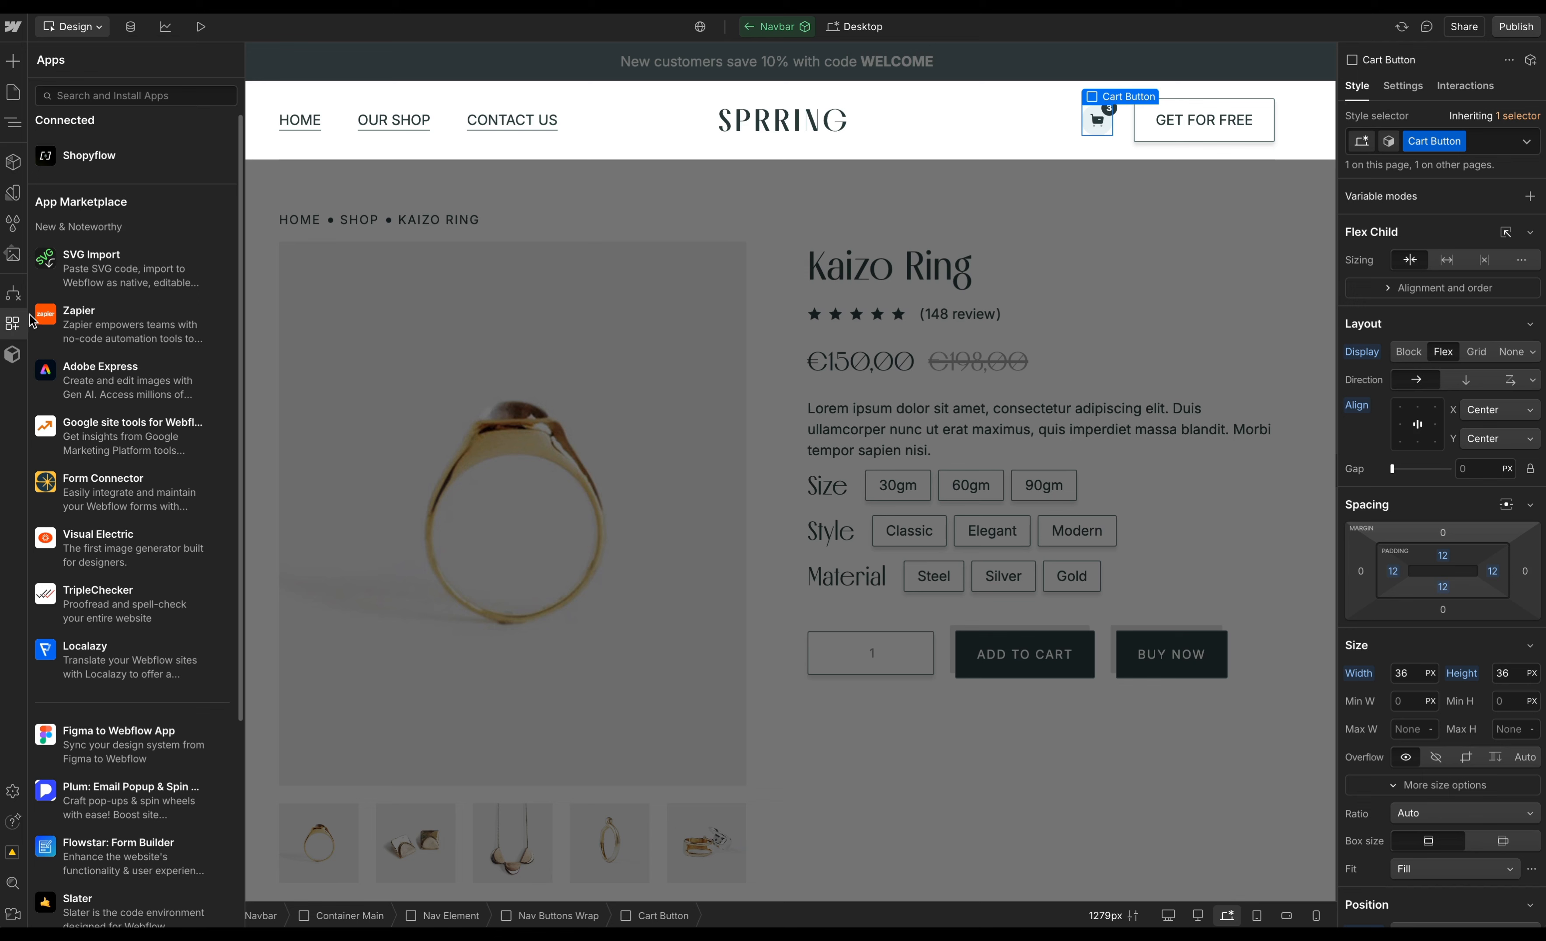
left_click(206, 155)
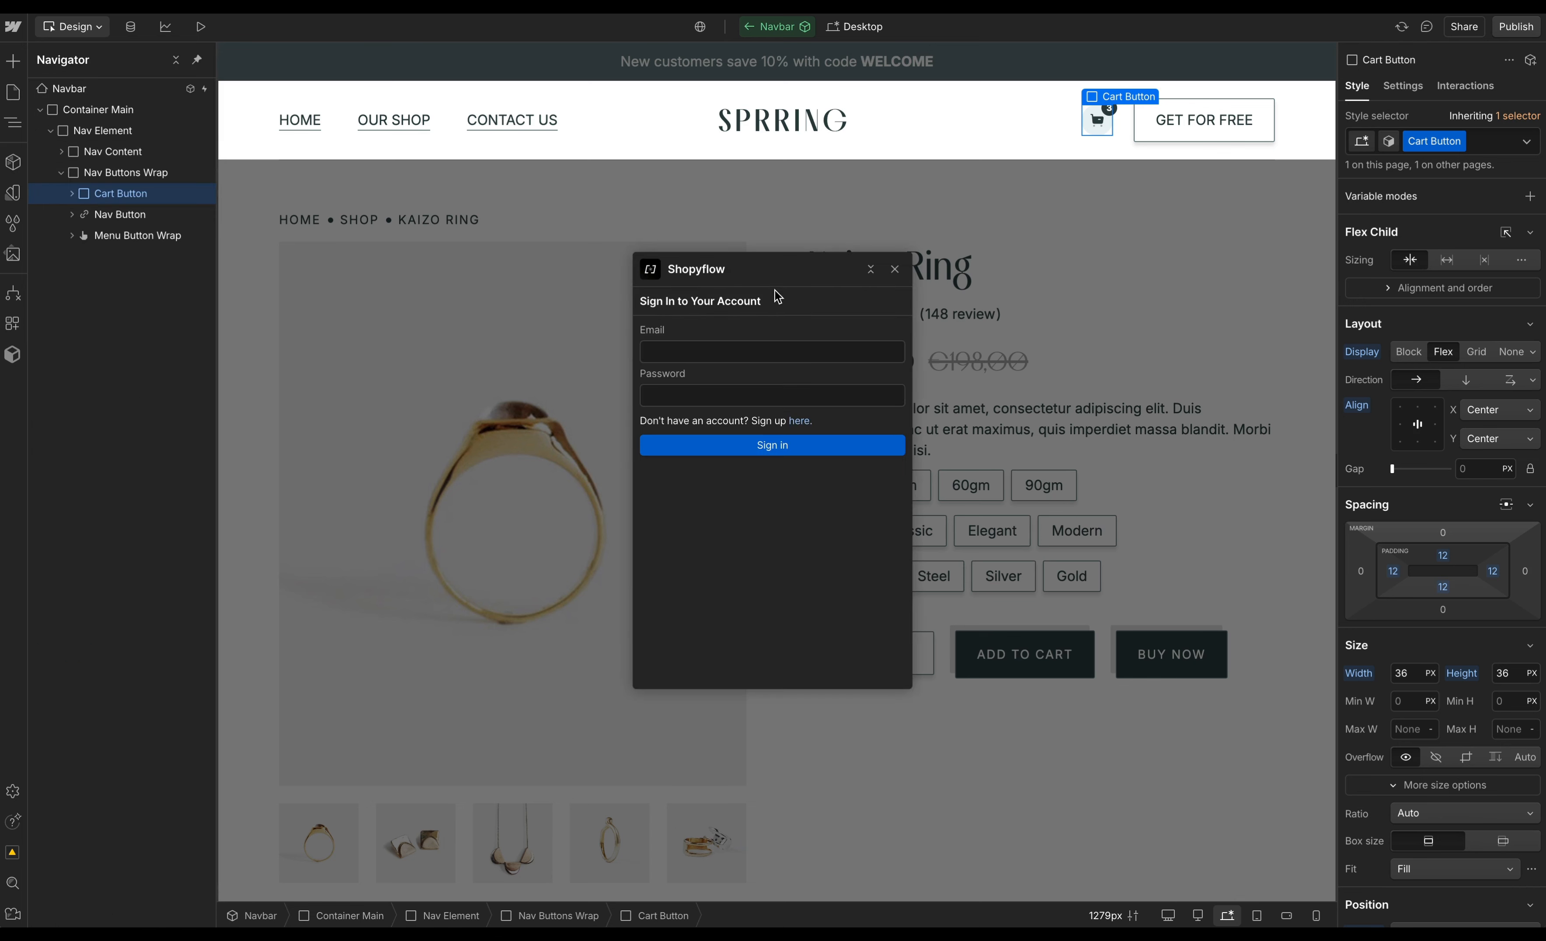
left_click_drag(766, 268, 376, 248)
left_click(353, 403)
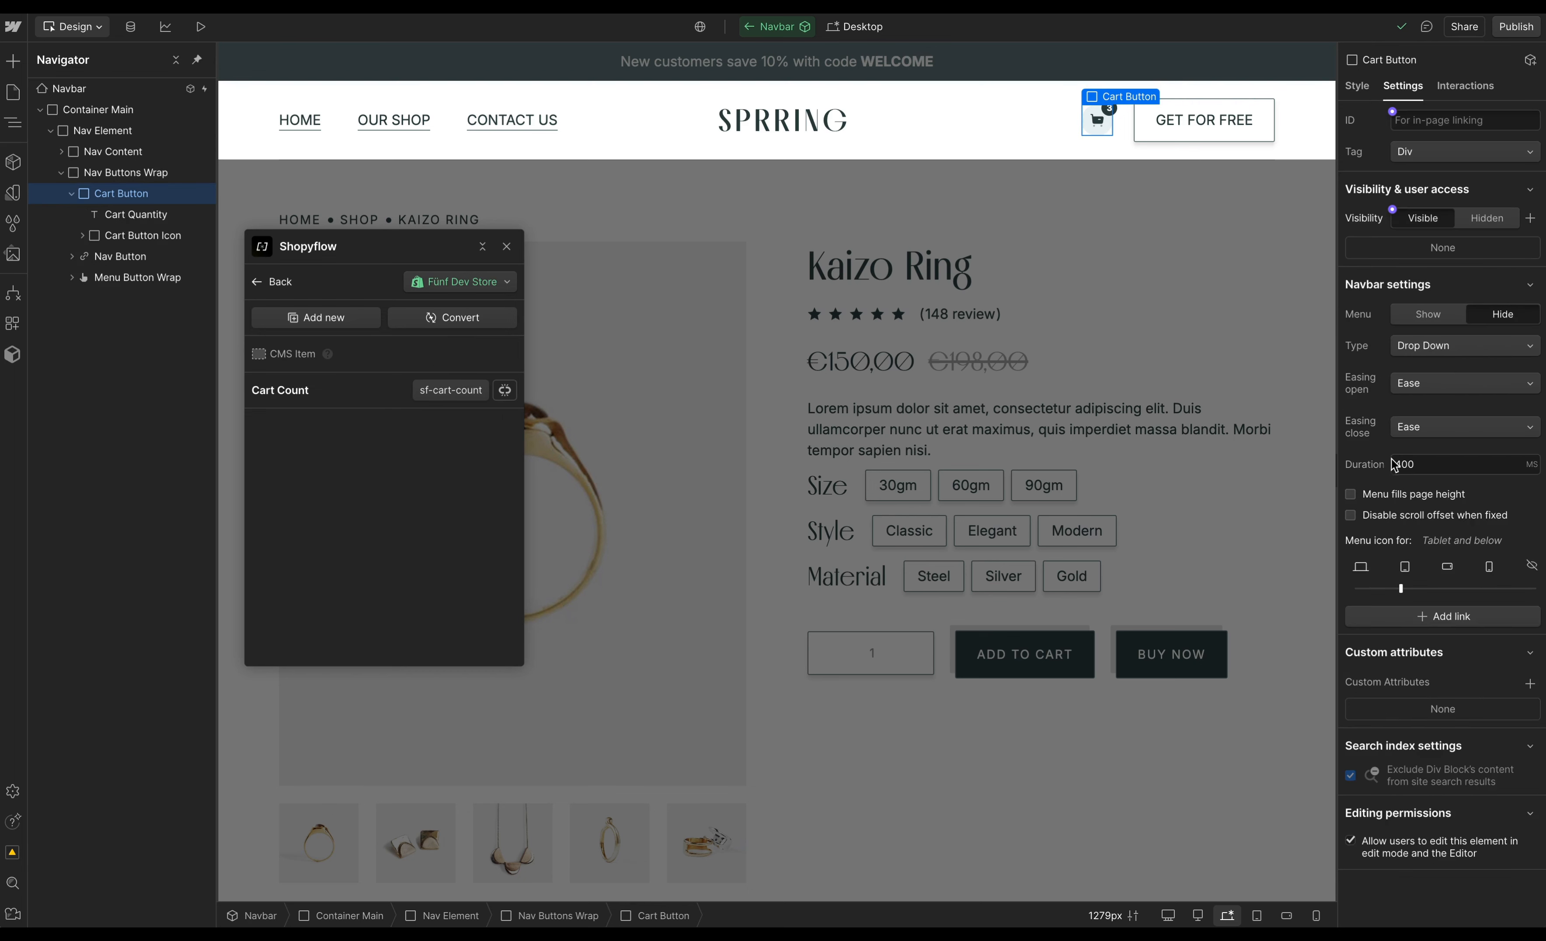
left_click(417, 318)
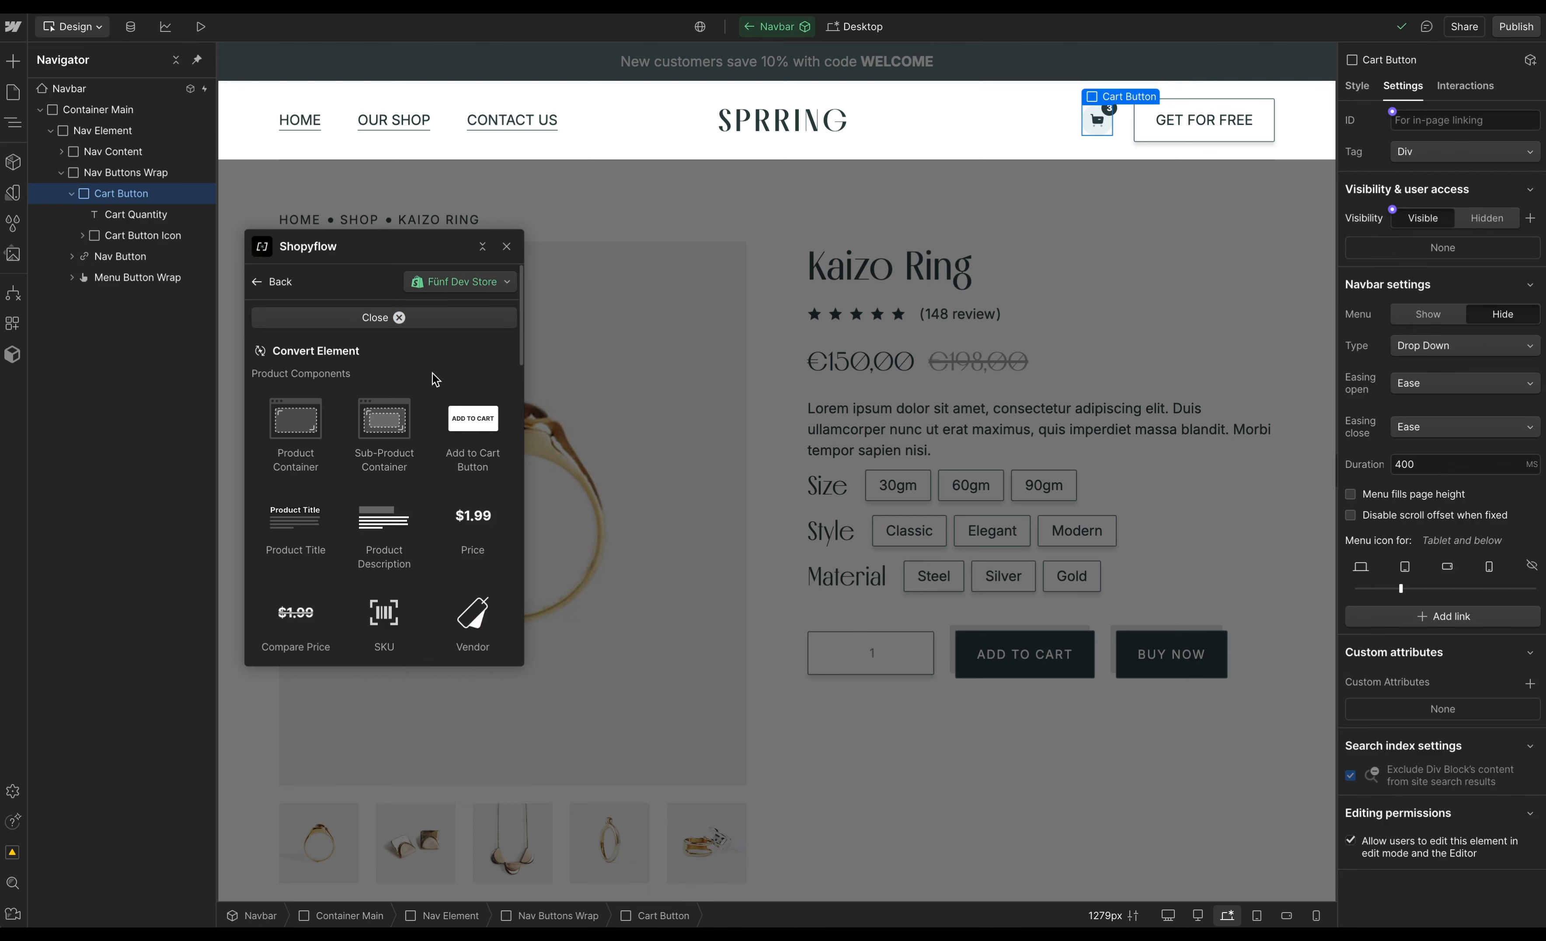
scroll(434, 380, "down", 1)
left_click_drag(523, 355, 493, 623)
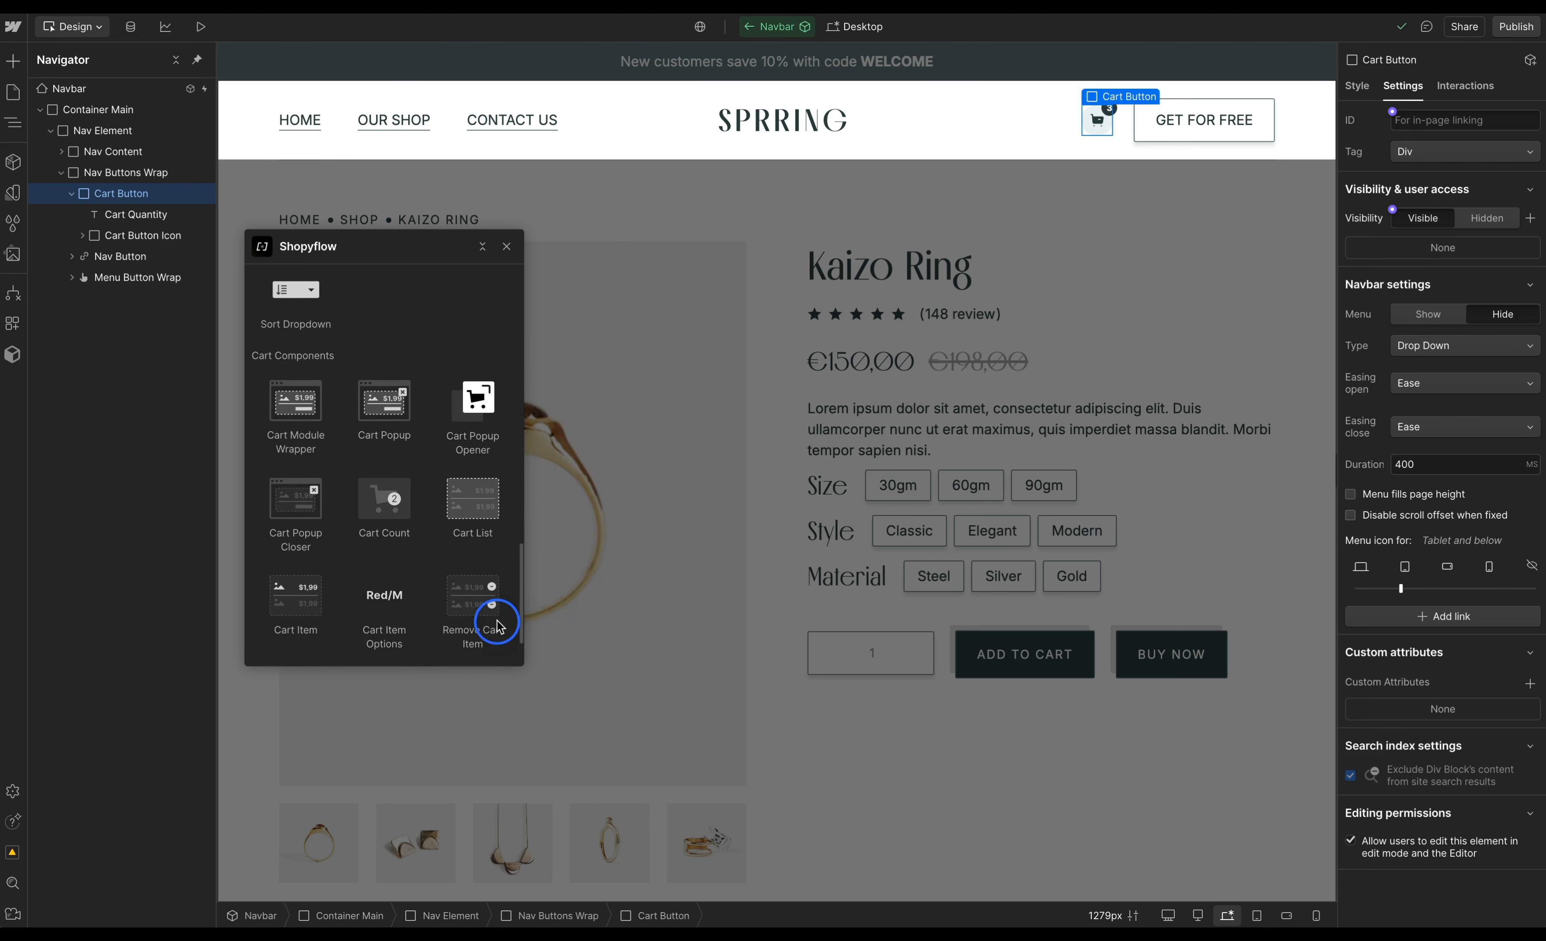
left_click(470, 438)
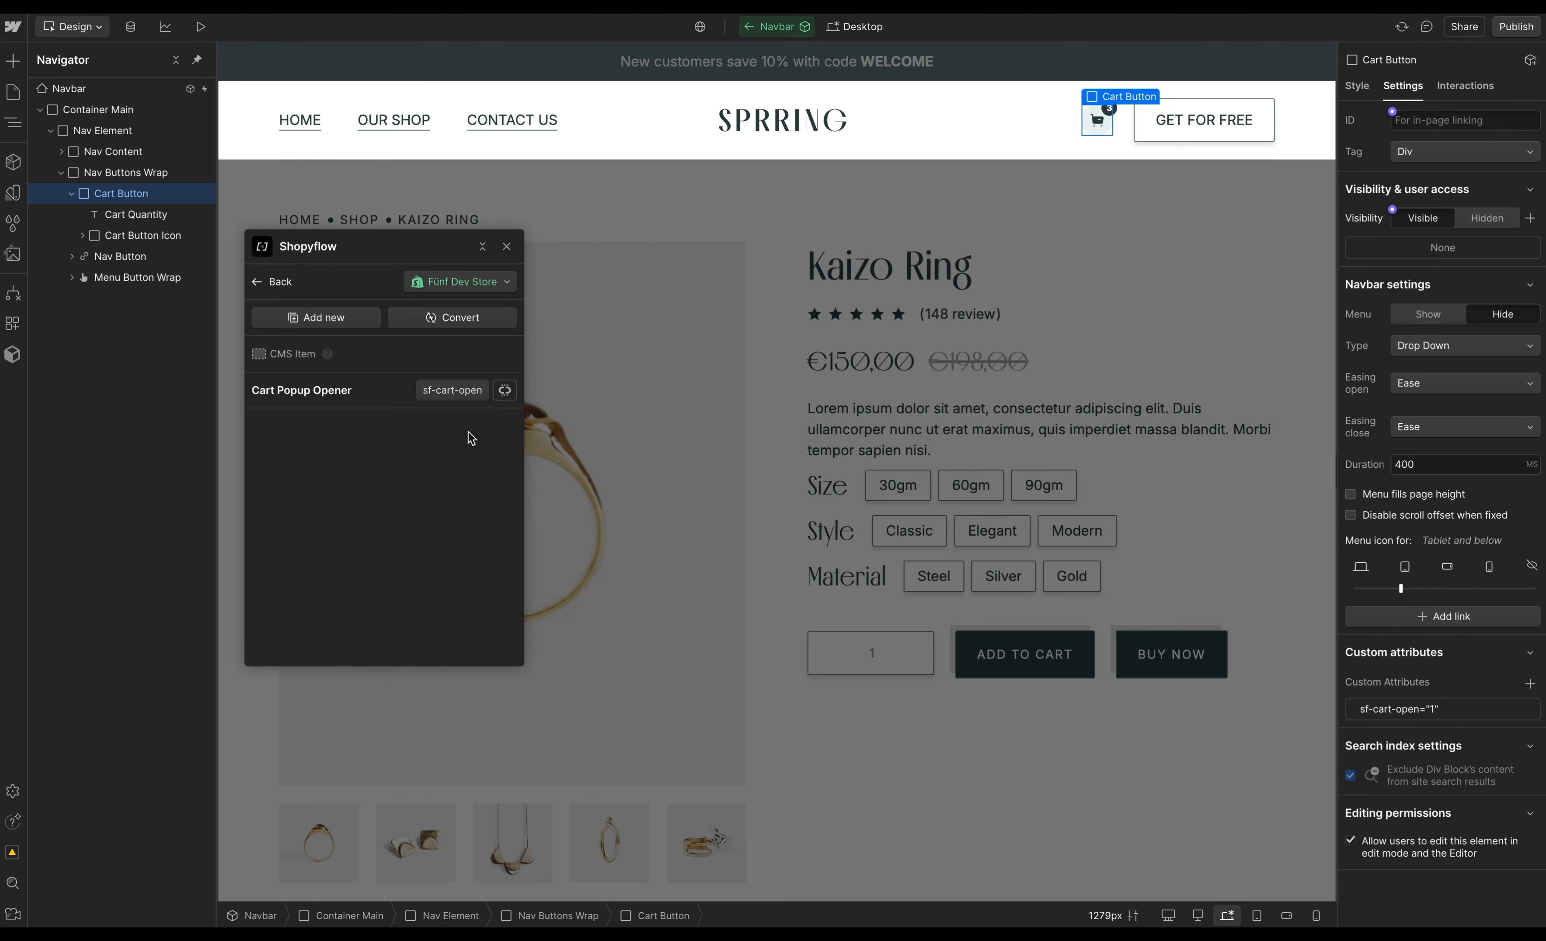
- Convert the Cart Quantity text into a Shopyflow Cart Count and close the Shopyflow panel
left_click(139, 215)
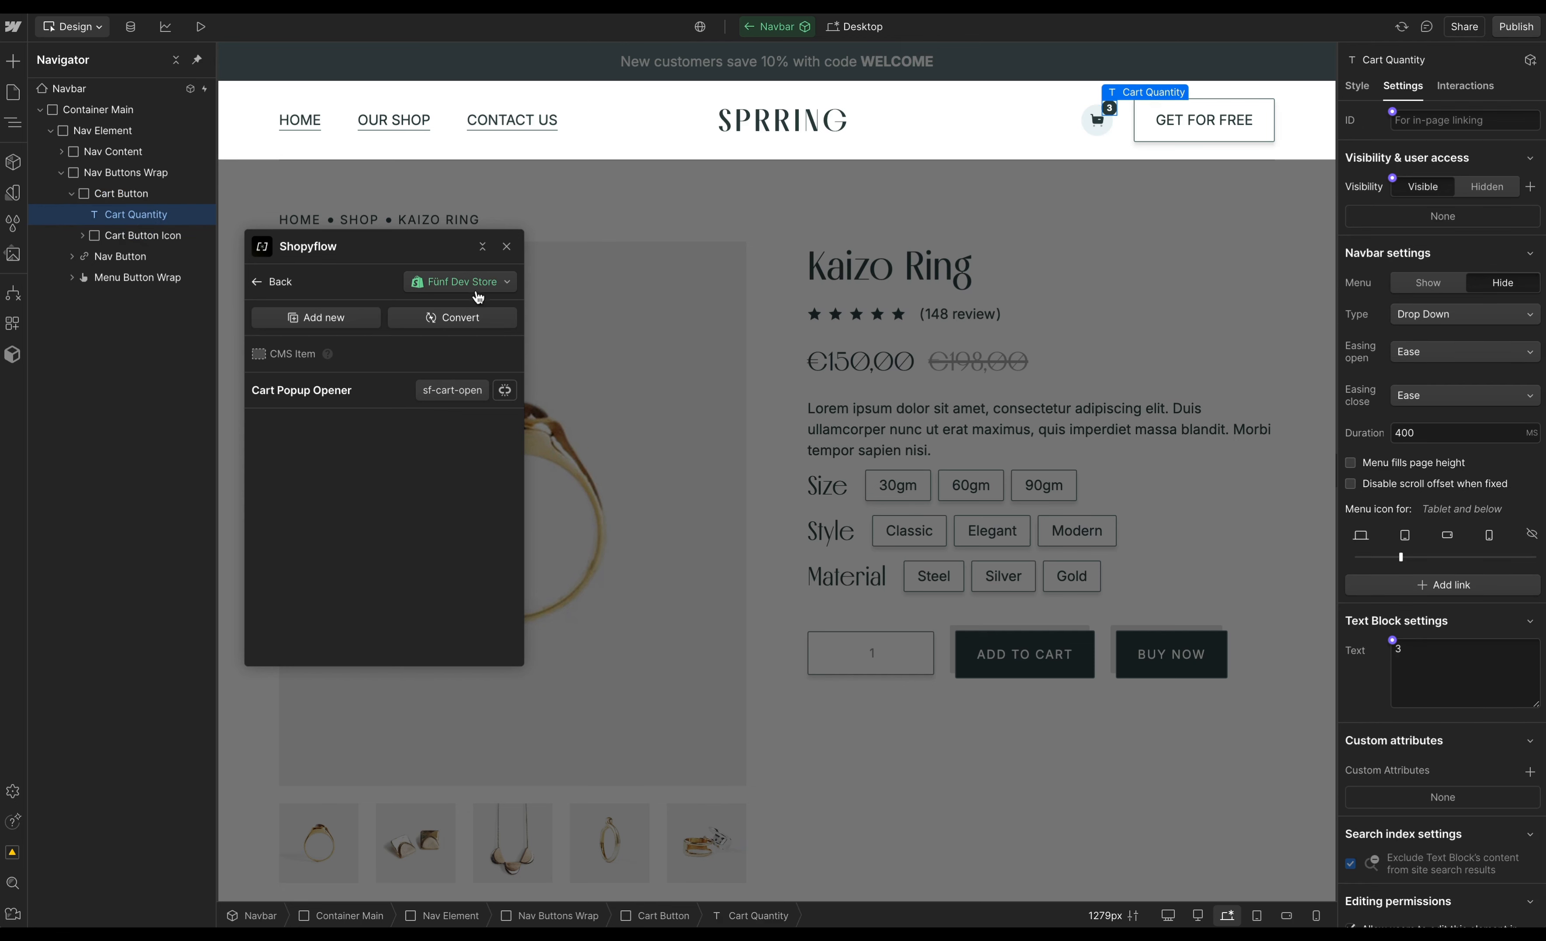
left_click(455, 317)
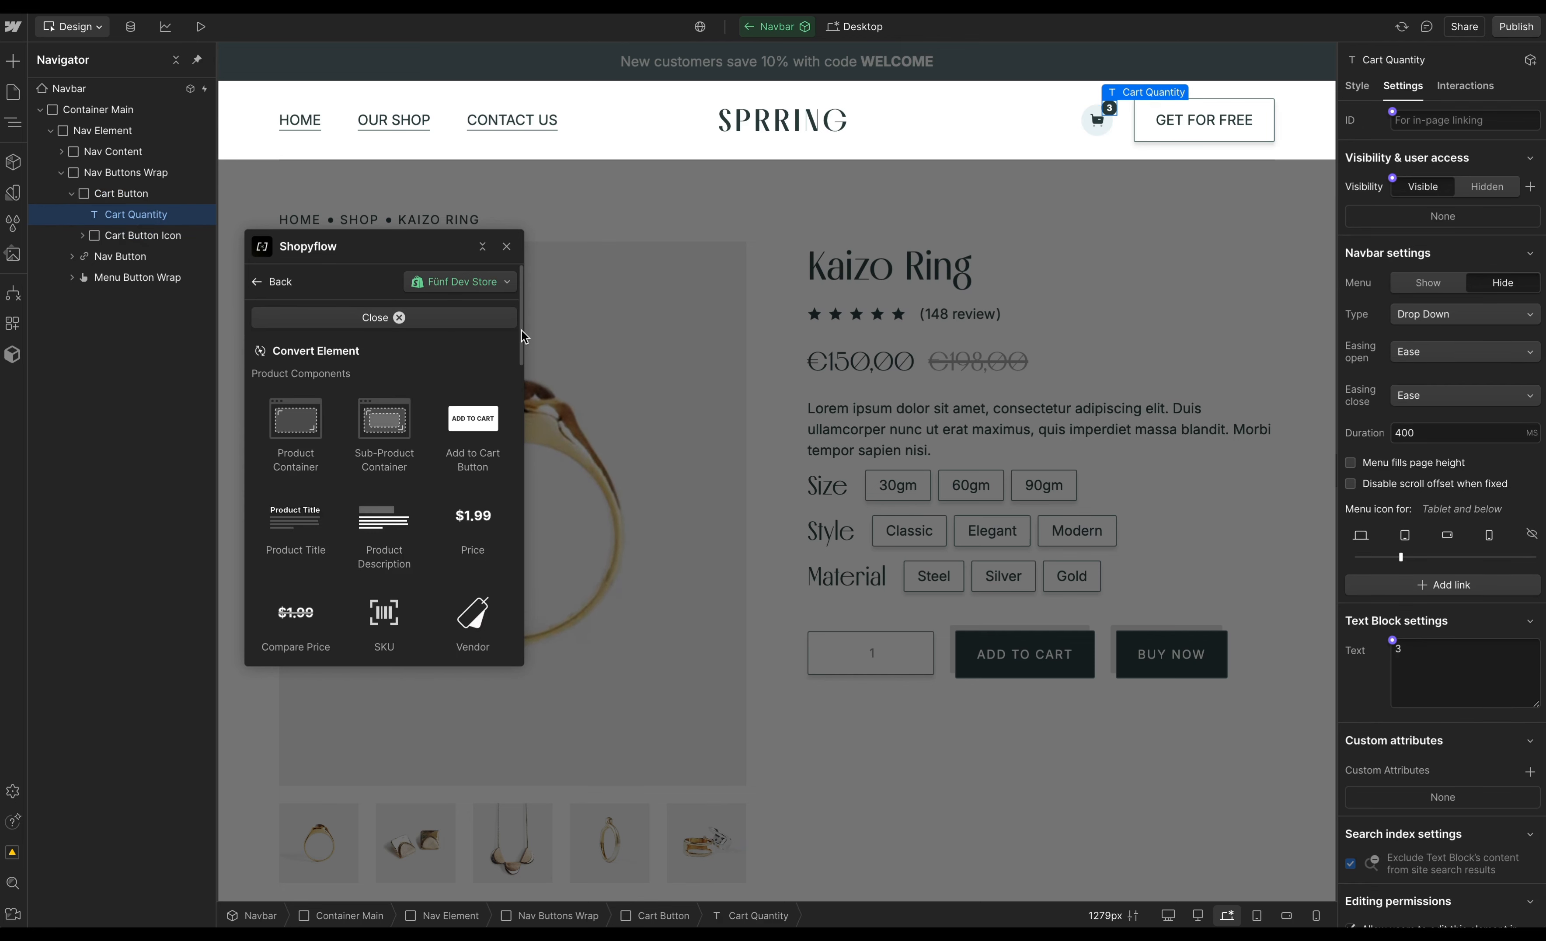
left_click_drag(517, 331, 507, 627)
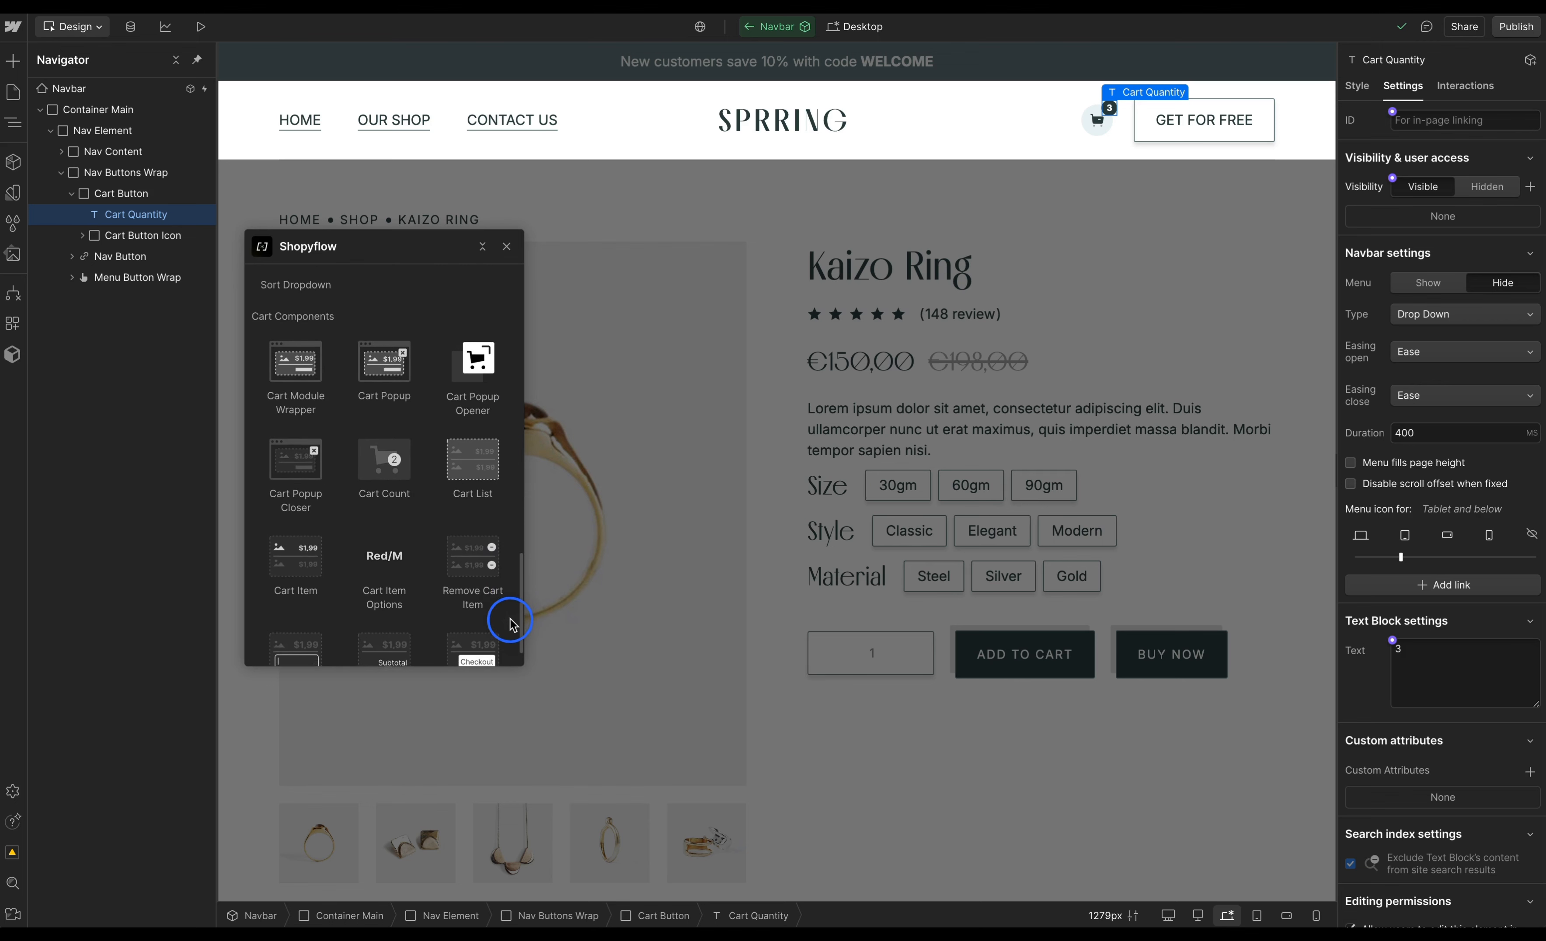
left_click(407, 494)
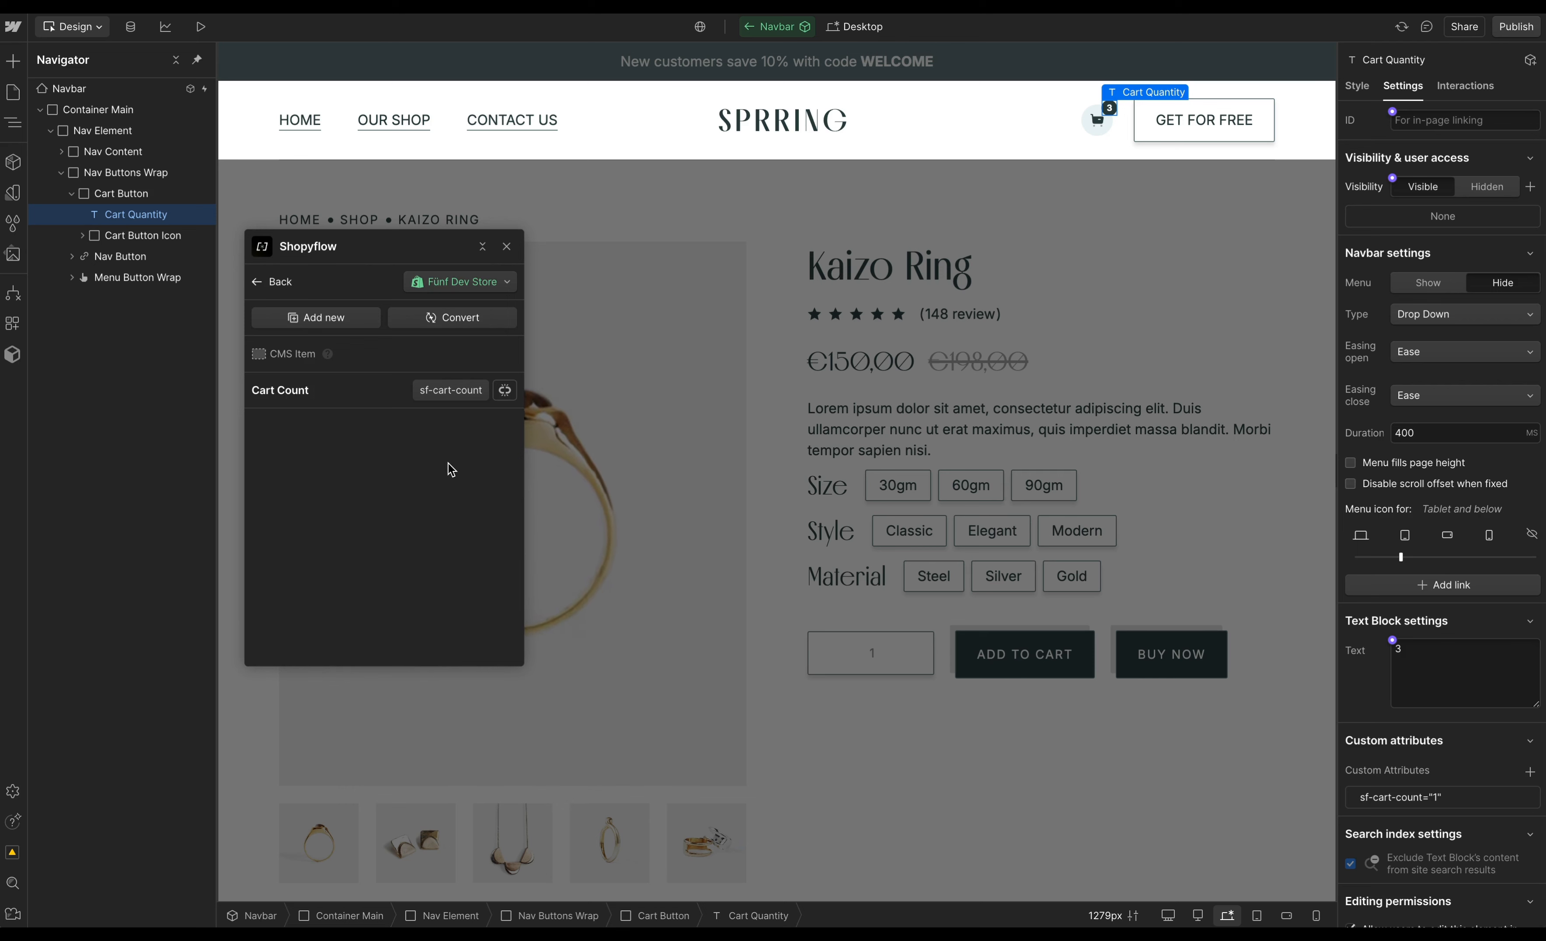
left_click(508, 250)
left_click(636, 212)
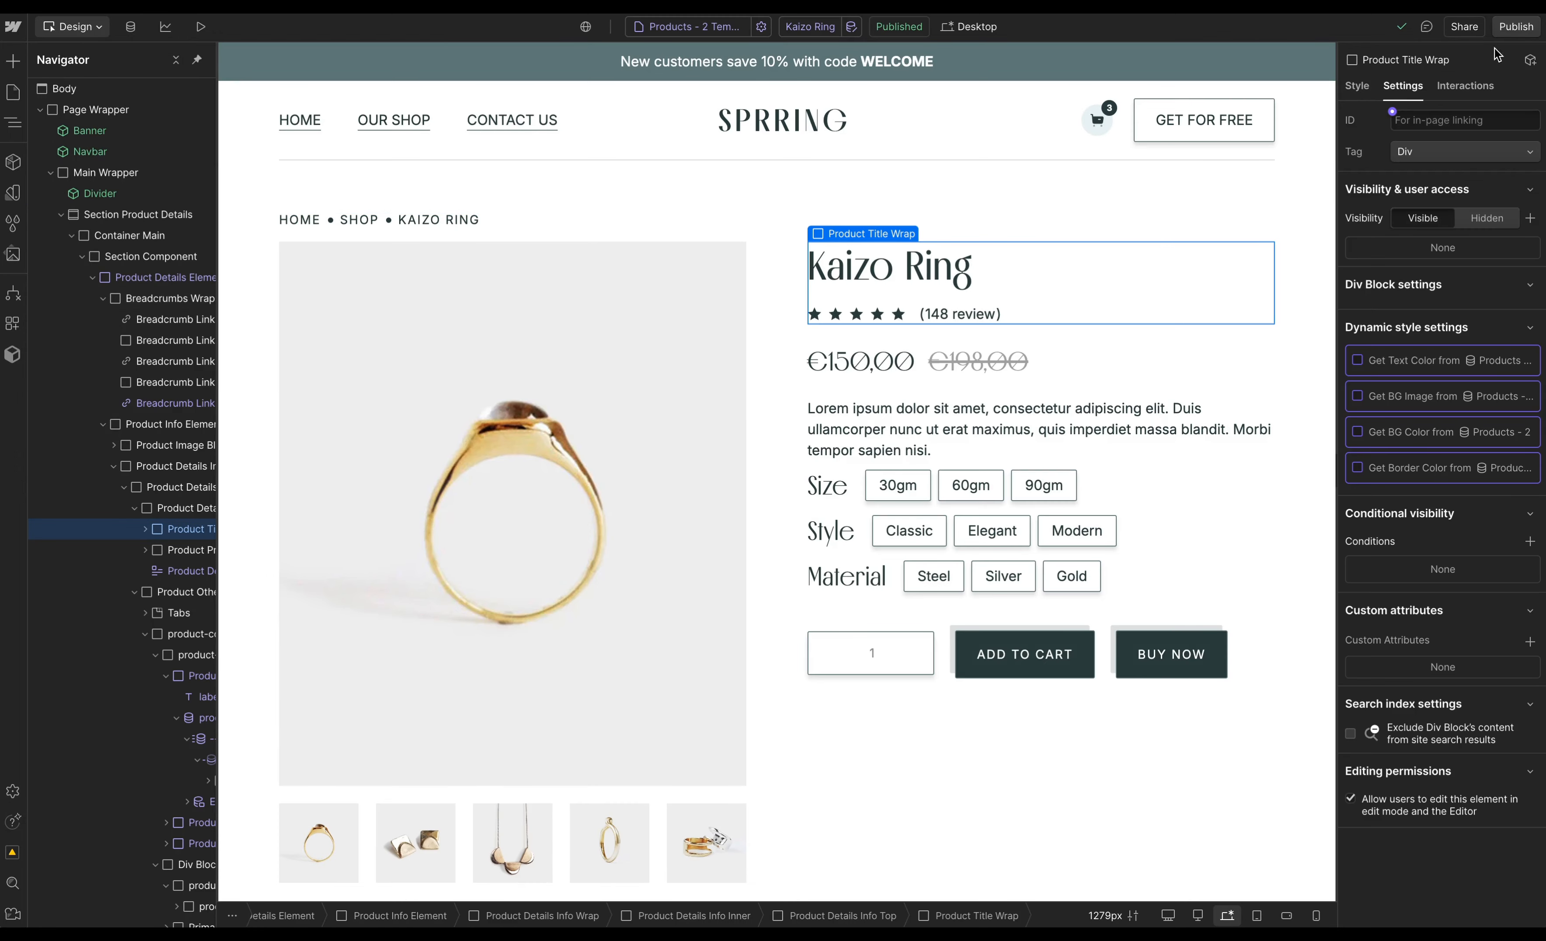
- Publish the site and open the published product page
left_click(1509, 29)
left_click(1436, 303)
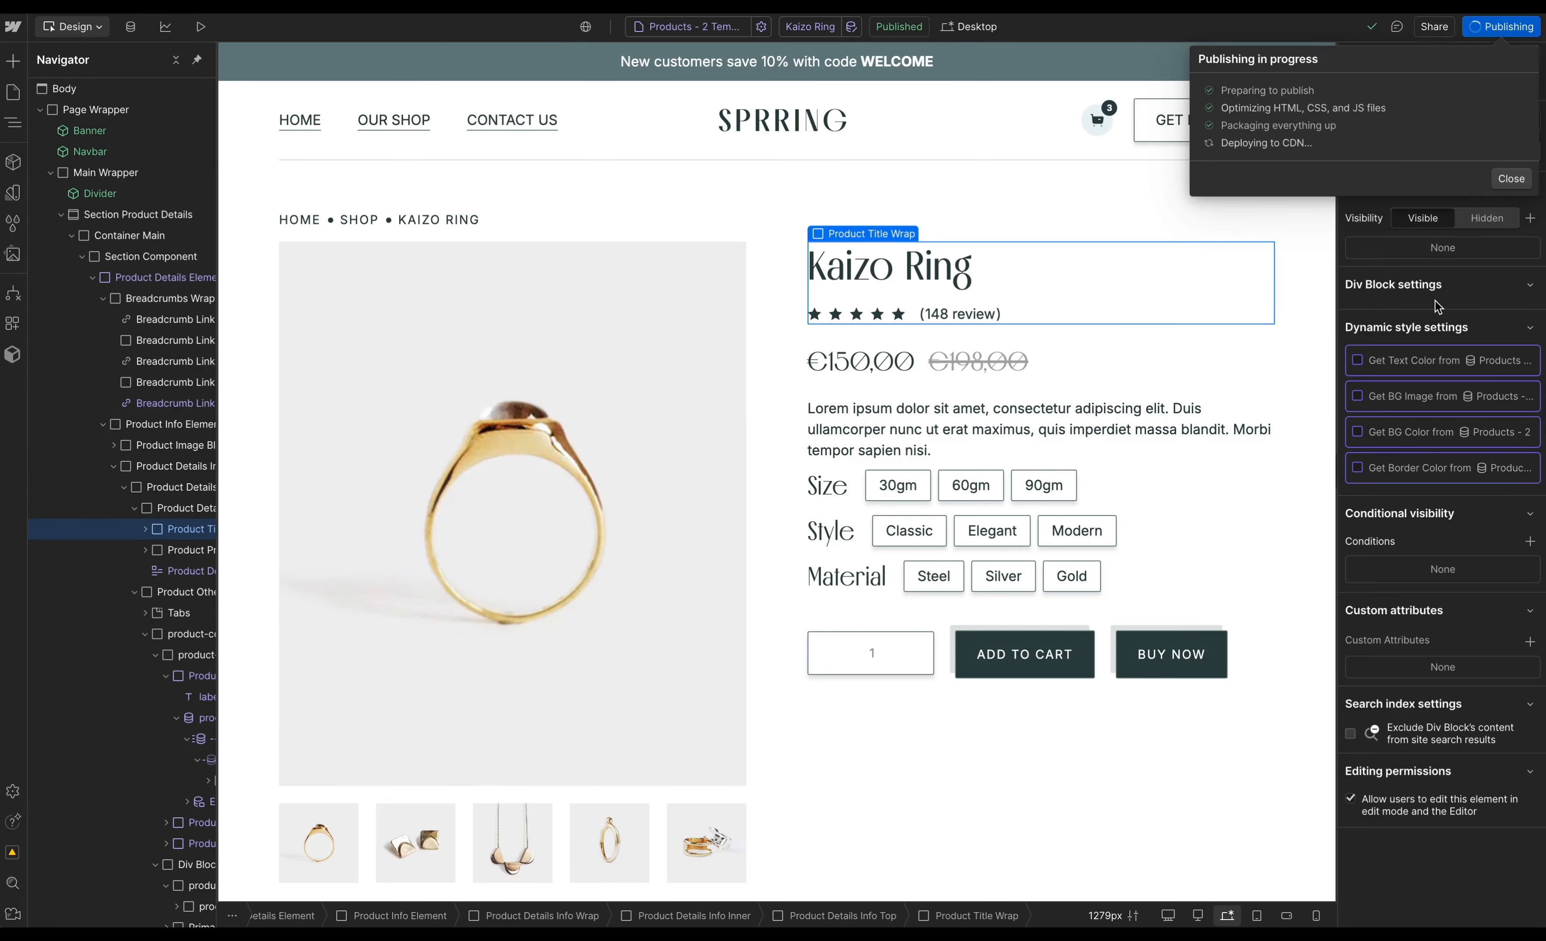
left_click(1424, 109)
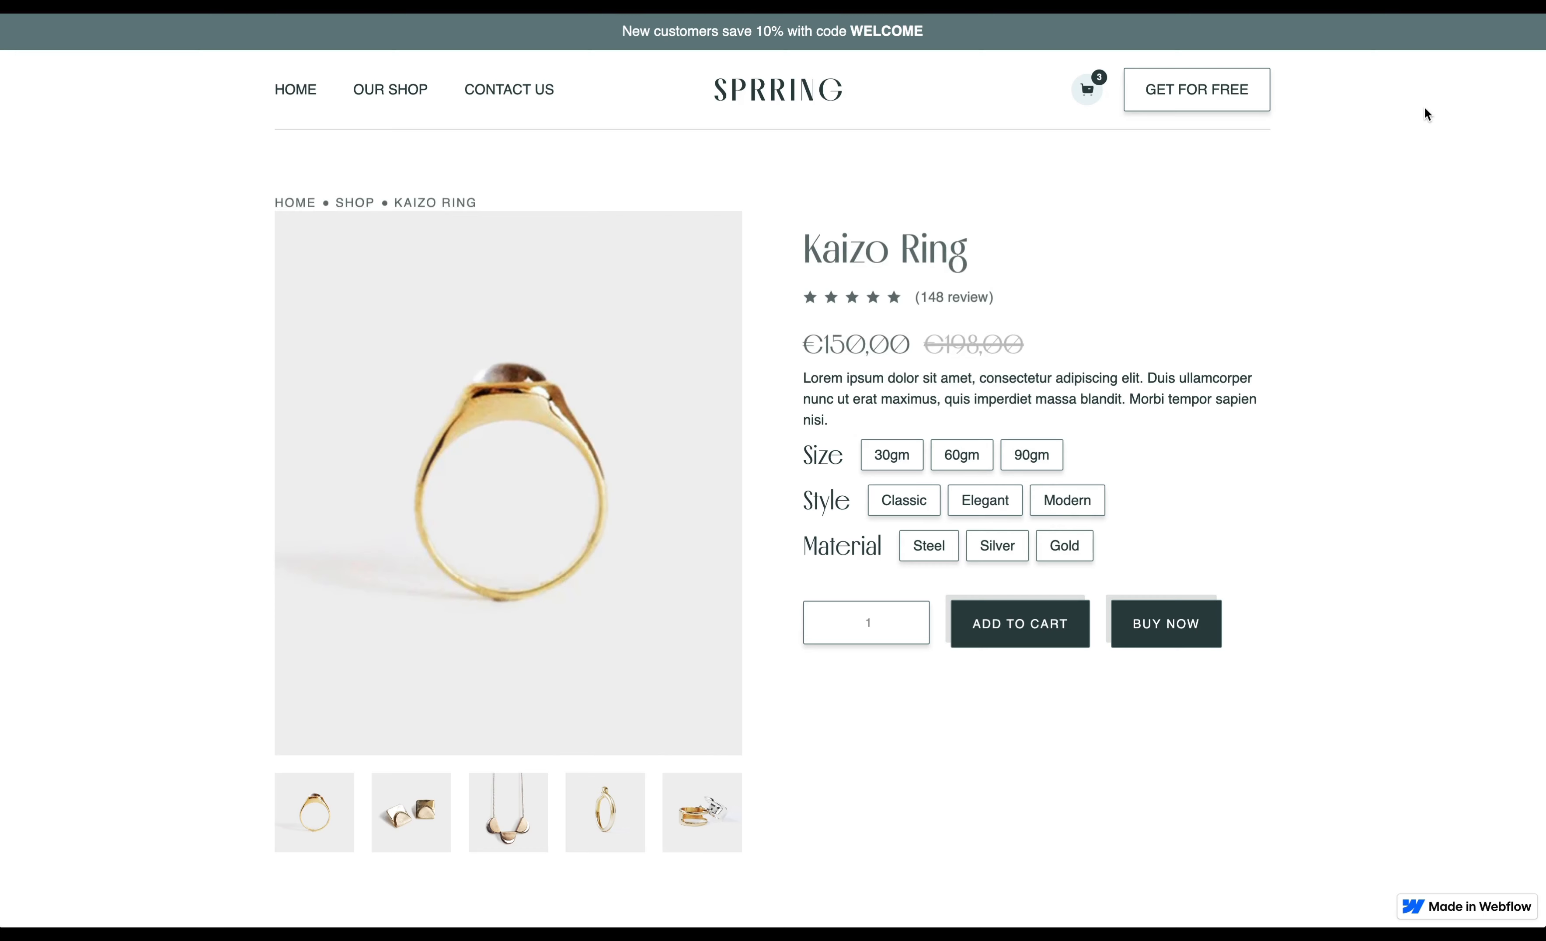
- On the live page, test the image thumbnails and the Size, Style and Material option buttons
left_click(500, 824)
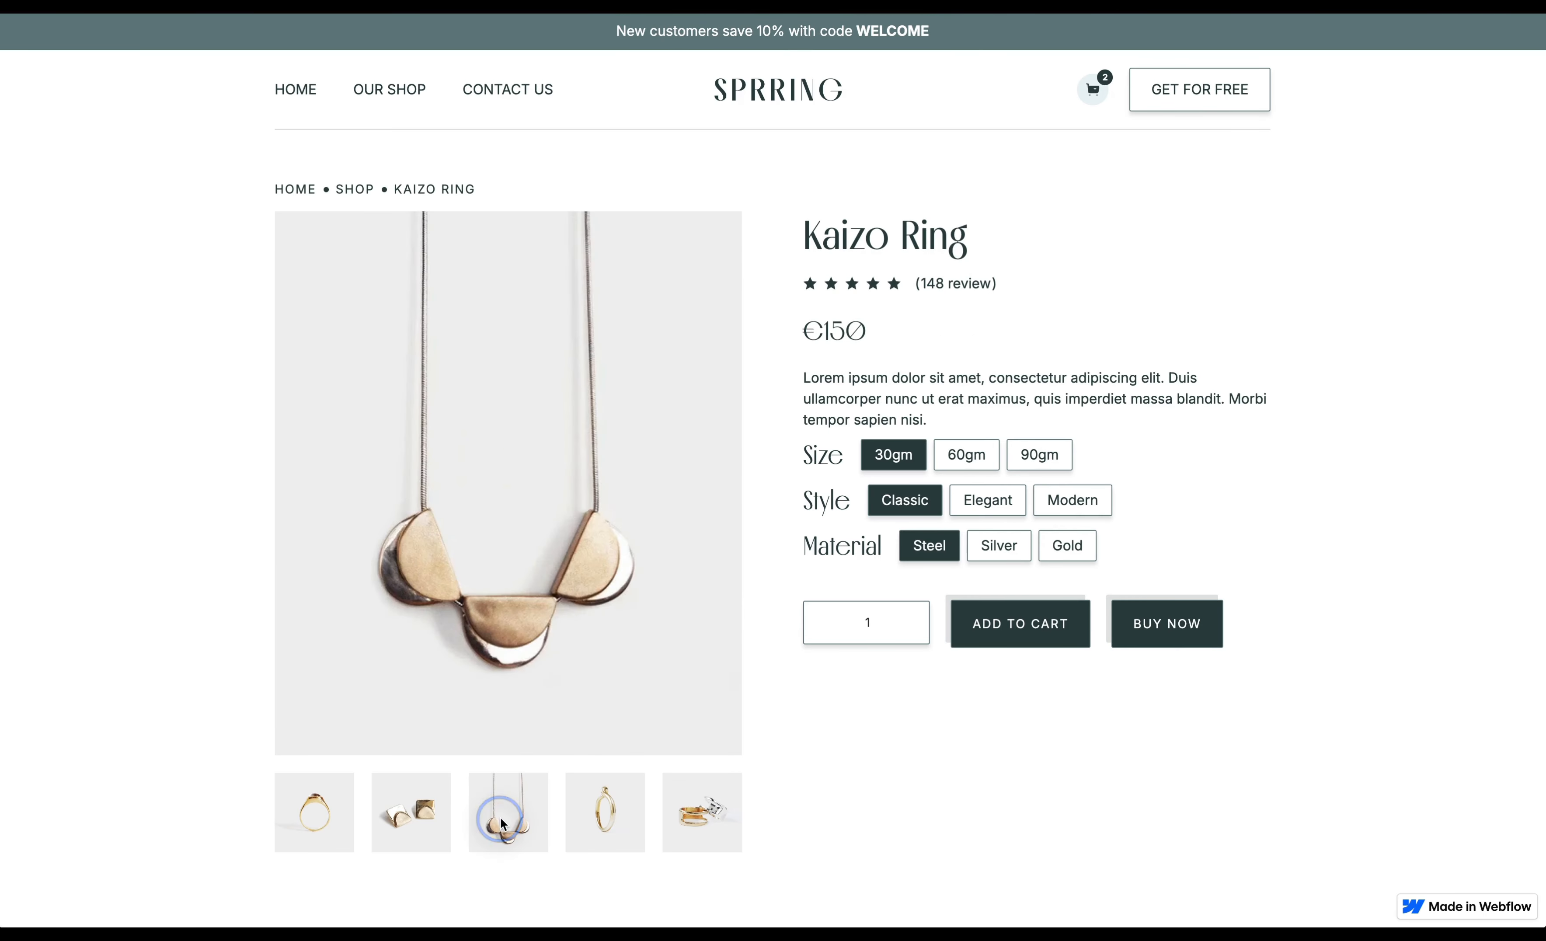
left_click(598, 814)
left_click(401, 824)
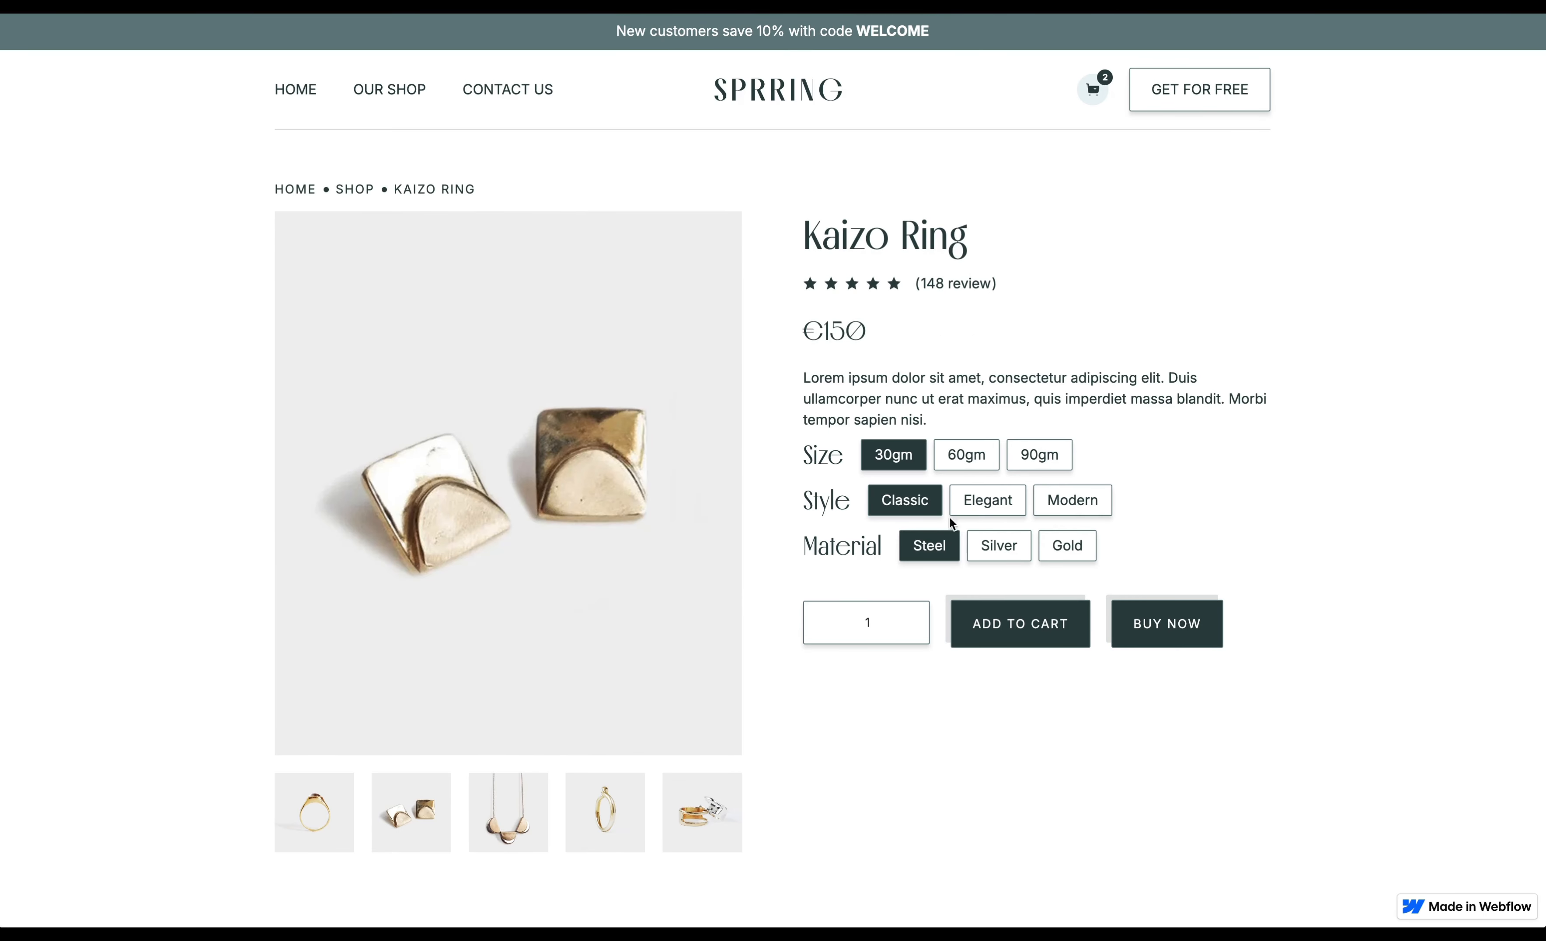
left_click(976, 460)
left_click(1052, 460)
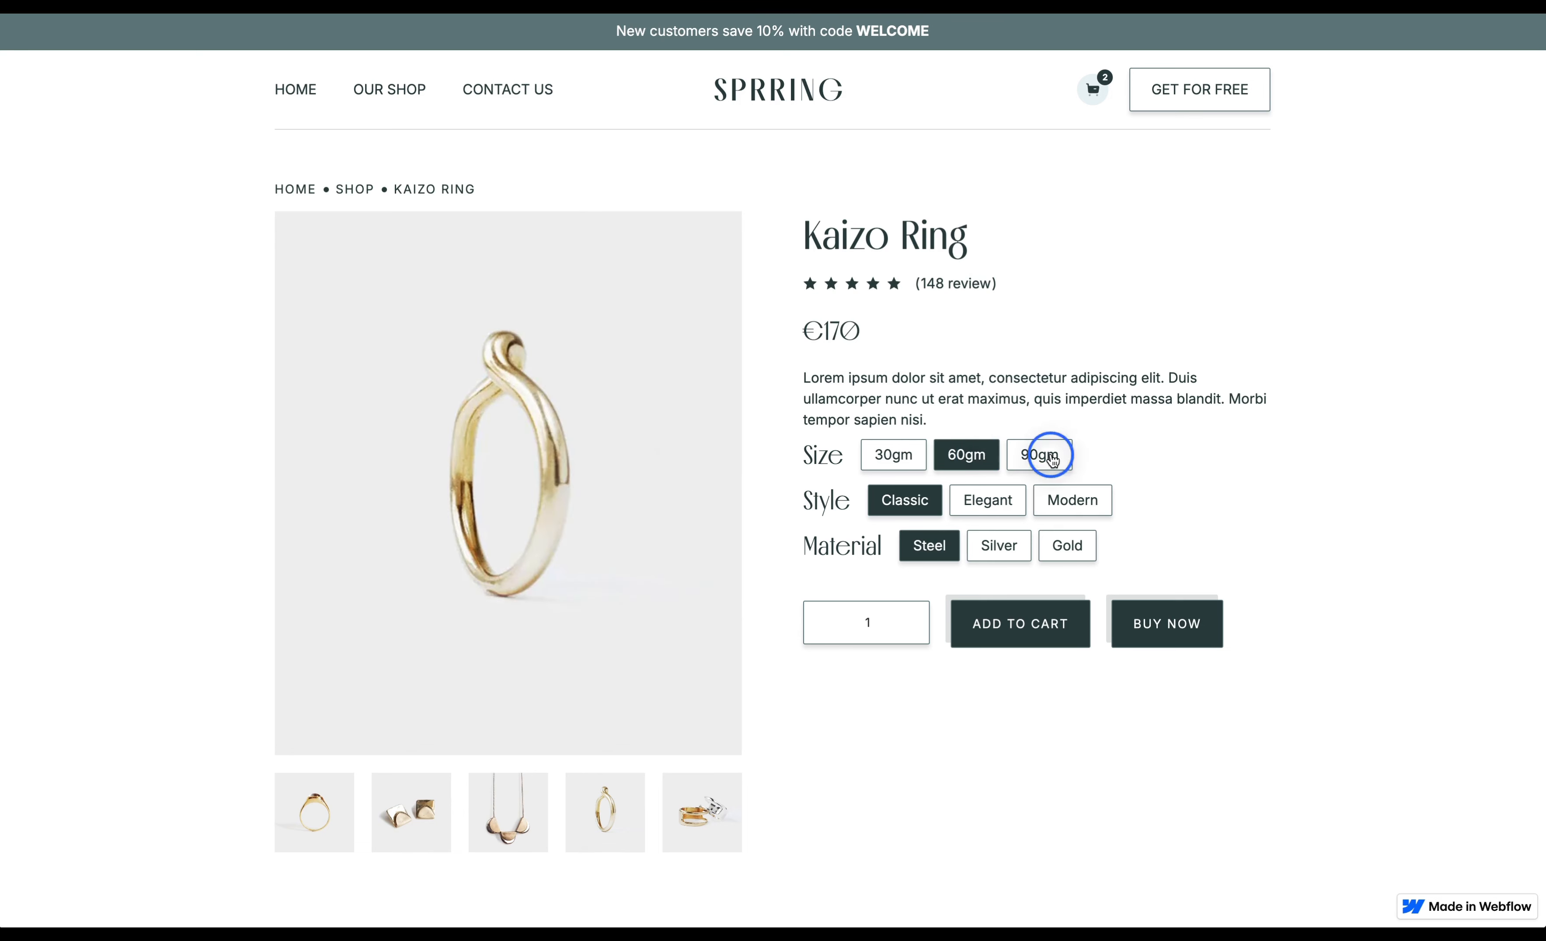
left_click(884, 454)
left_click(1019, 506)
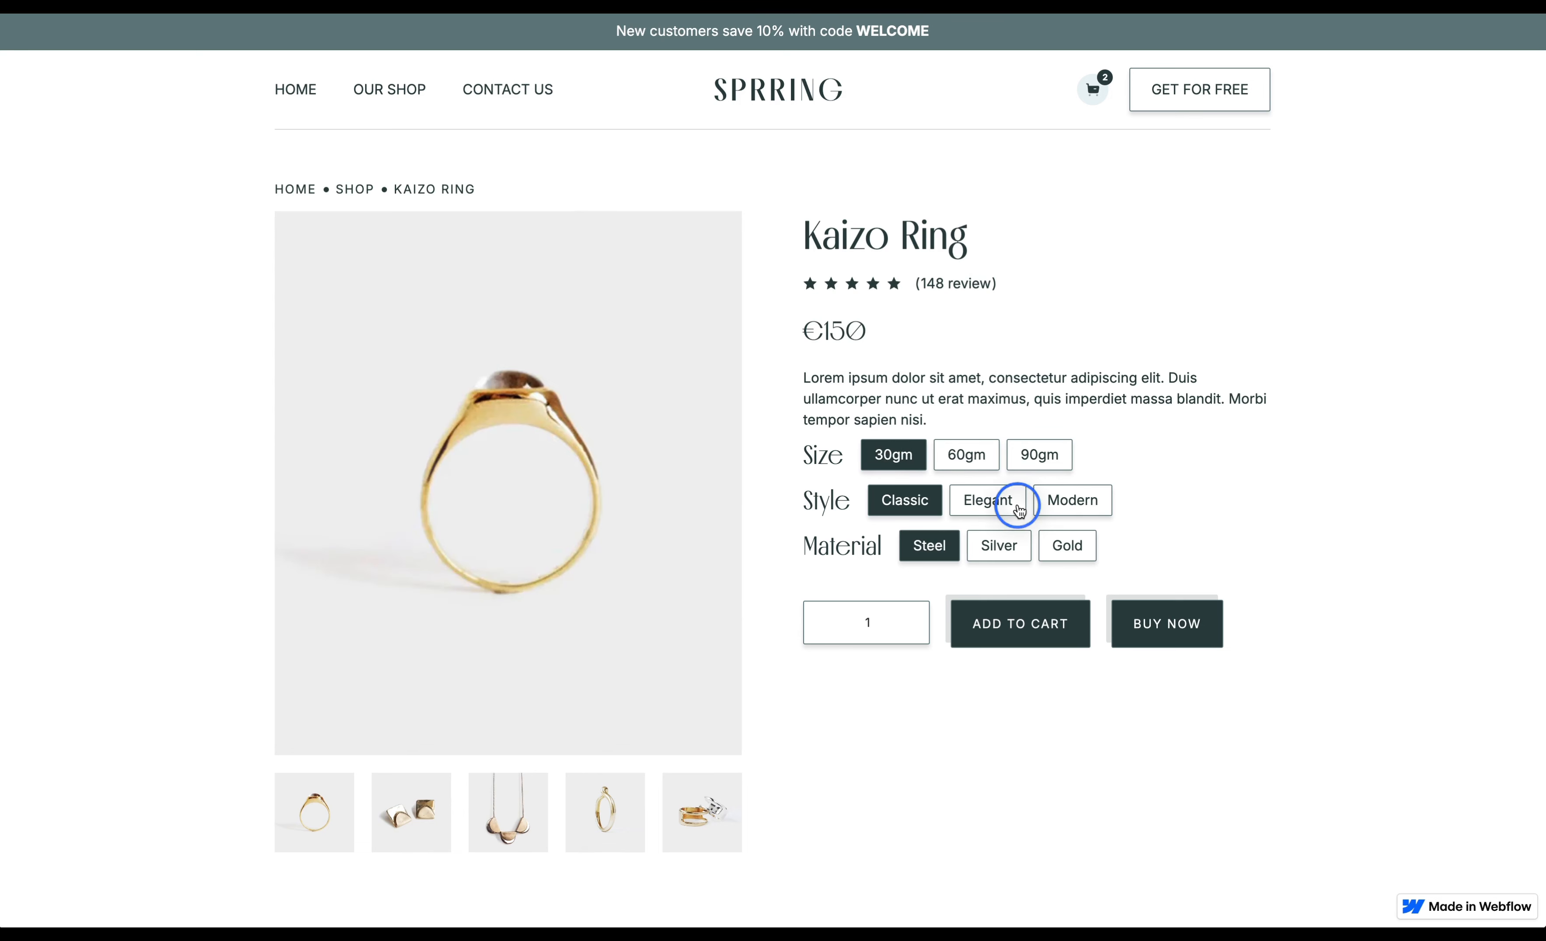
left_click(1070, 508)
left_click(1065, 550)
left_click(984, 556)
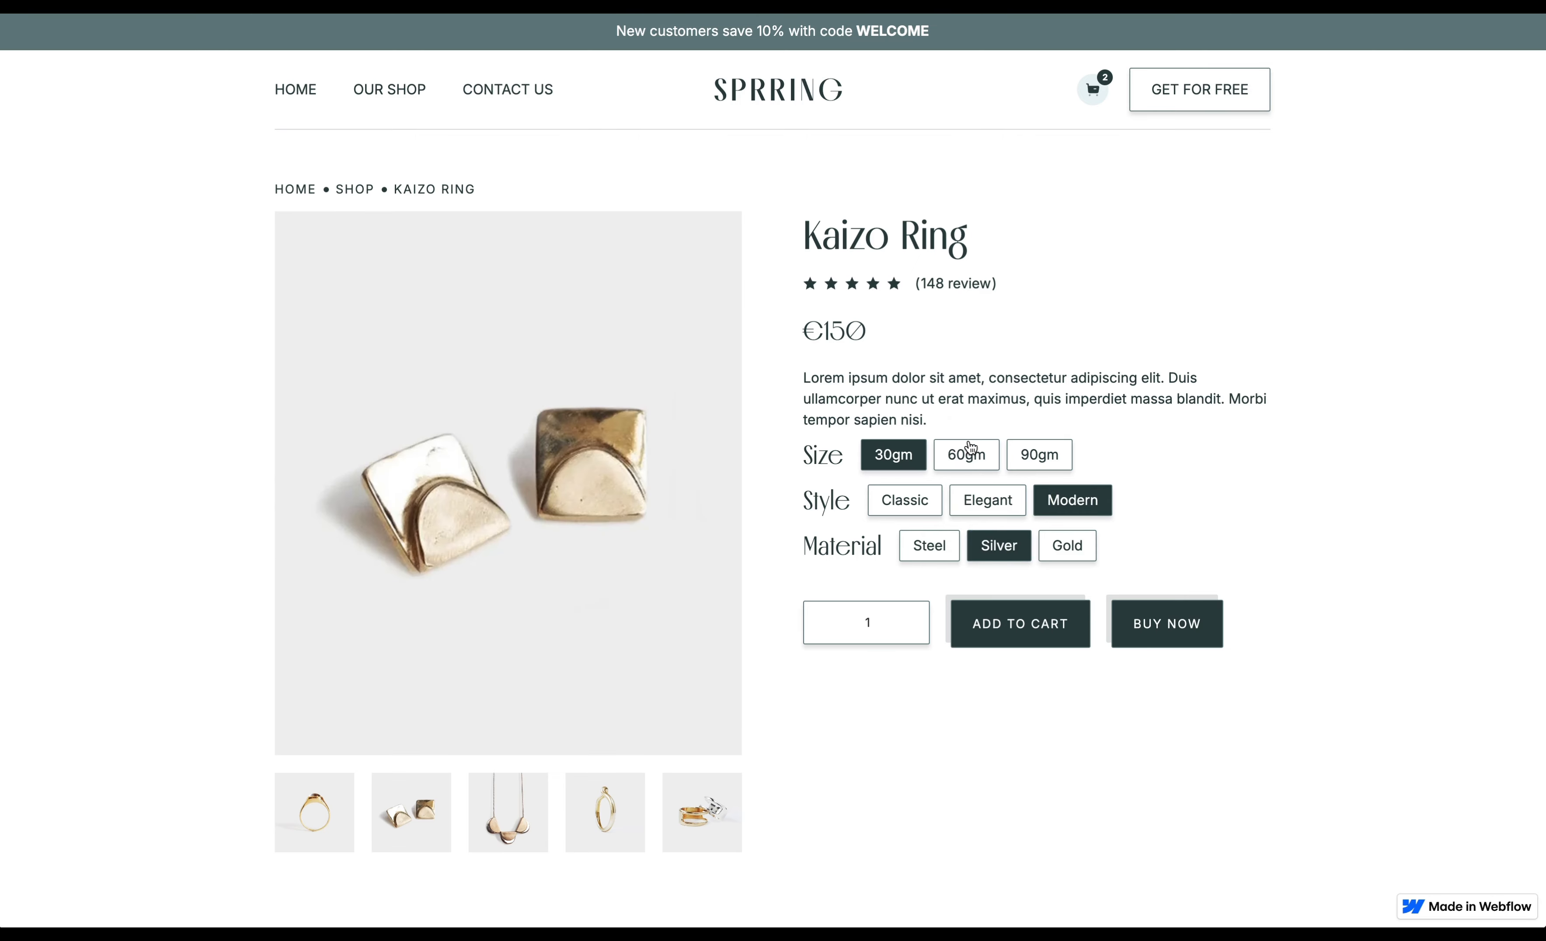
left_click(968, 454)
left_click(1042, 454)
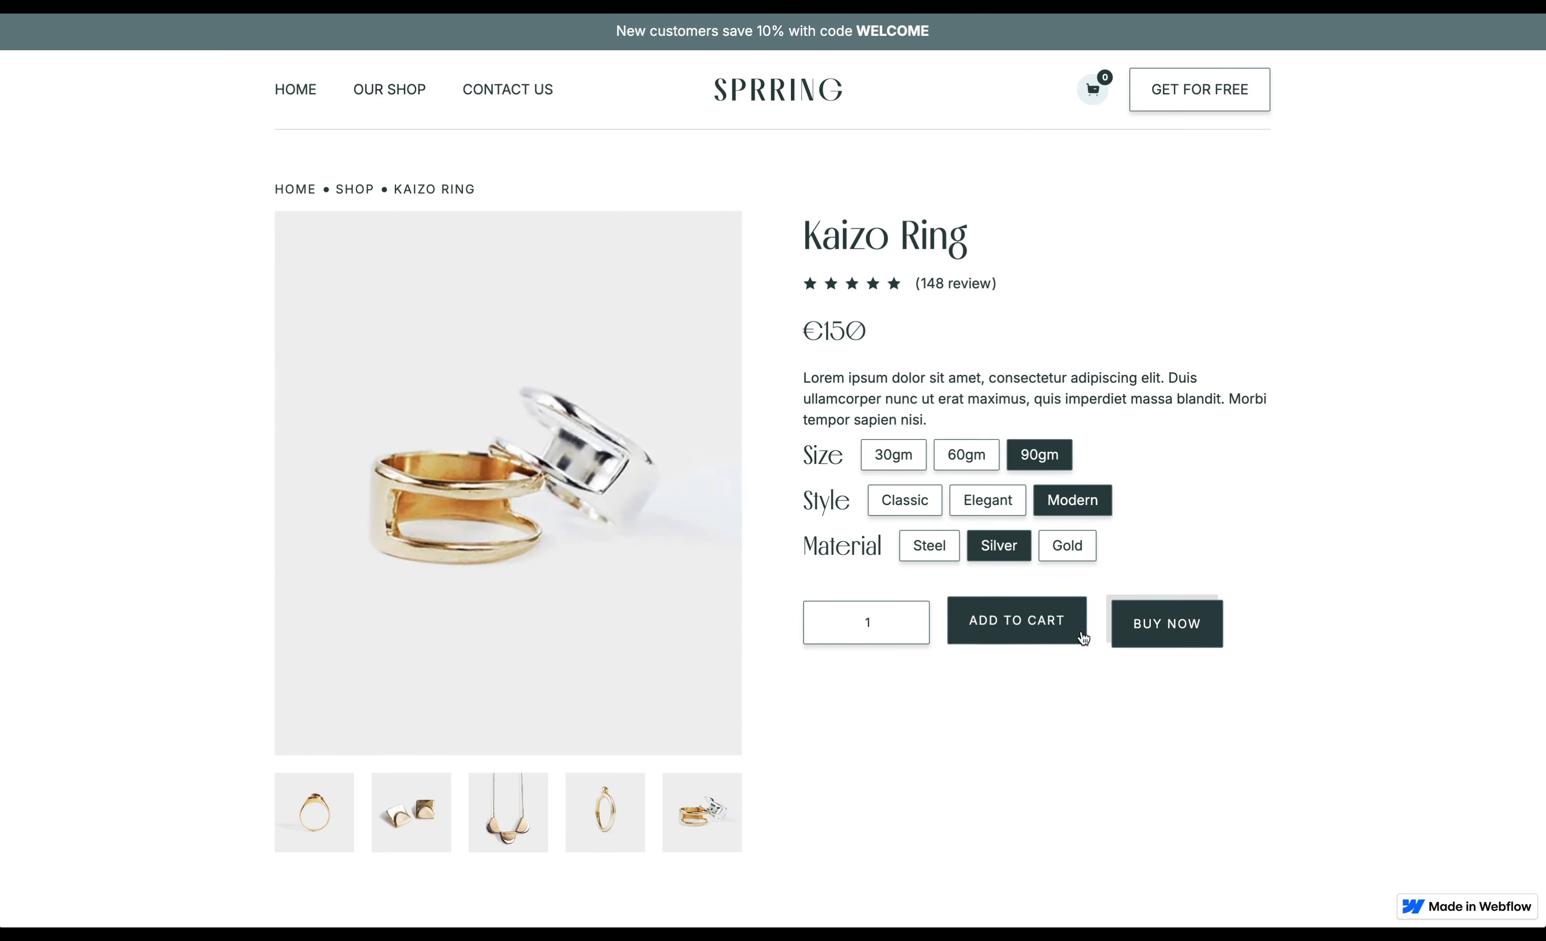
left_click(927, 552)
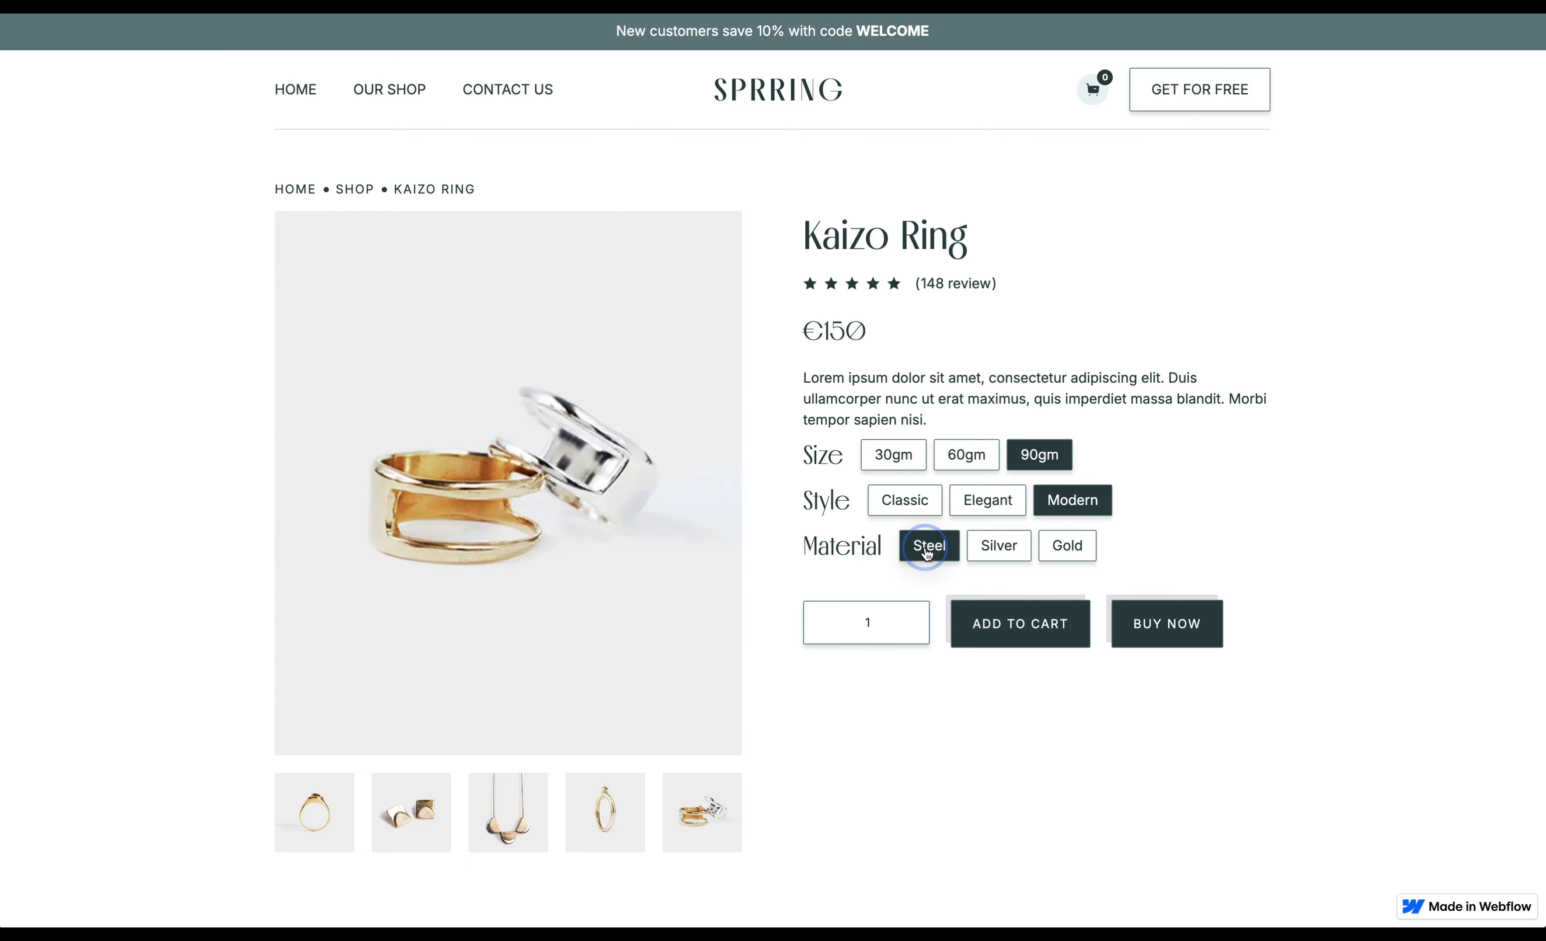
left_click(903, 501)
left_click(889, 453)
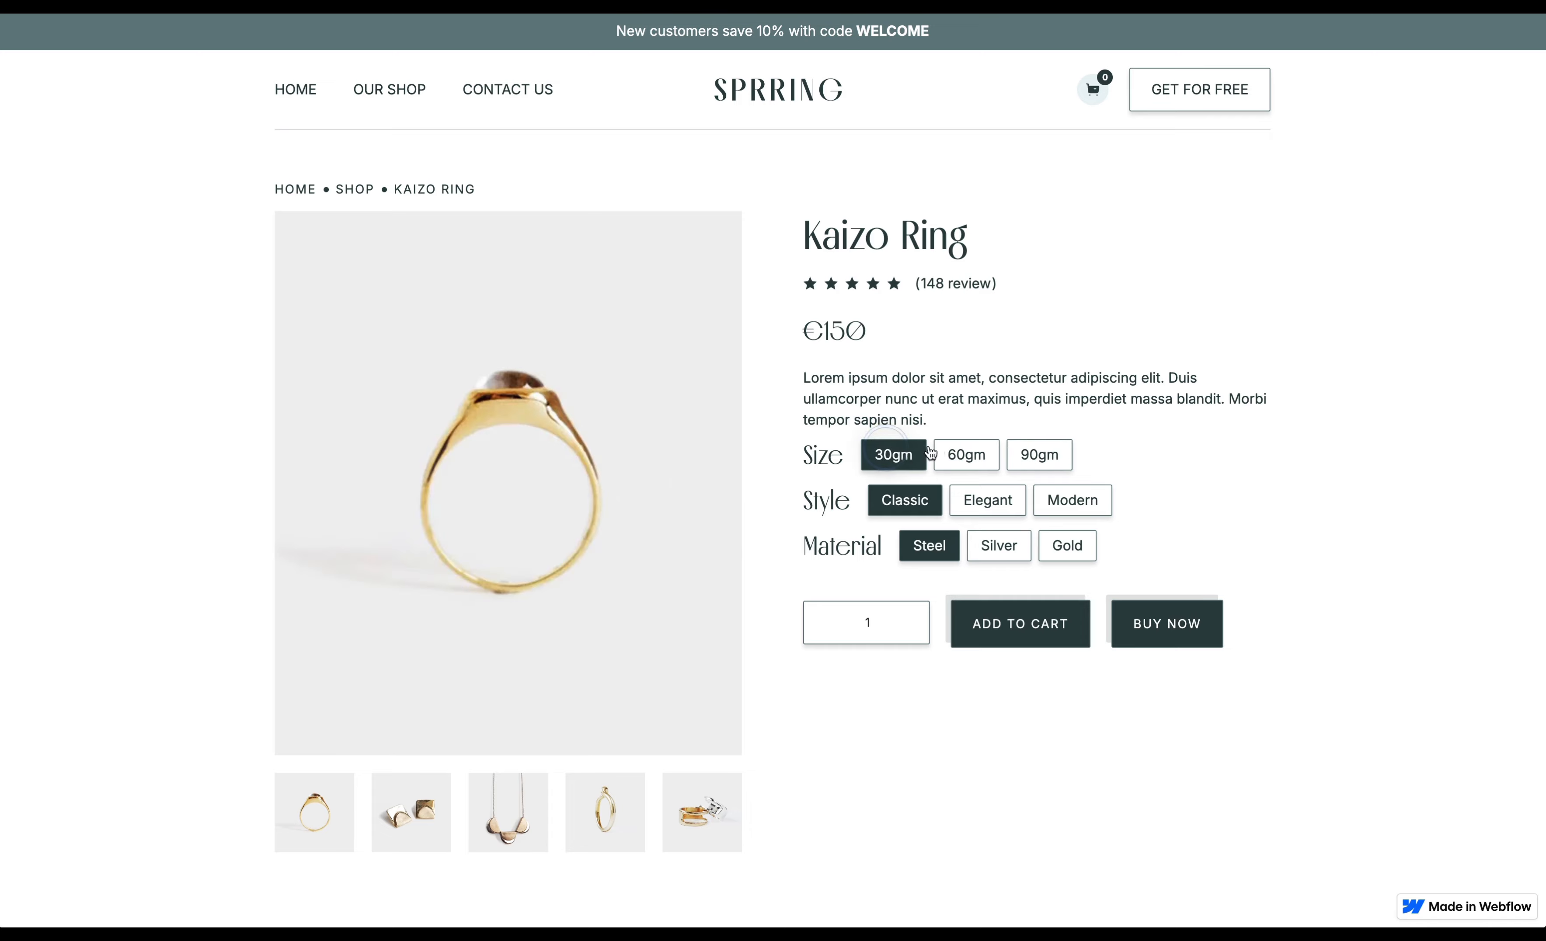
- Add the selected variant to the cart, then close, reopen and close the cart panel
left_click(1037, 620)
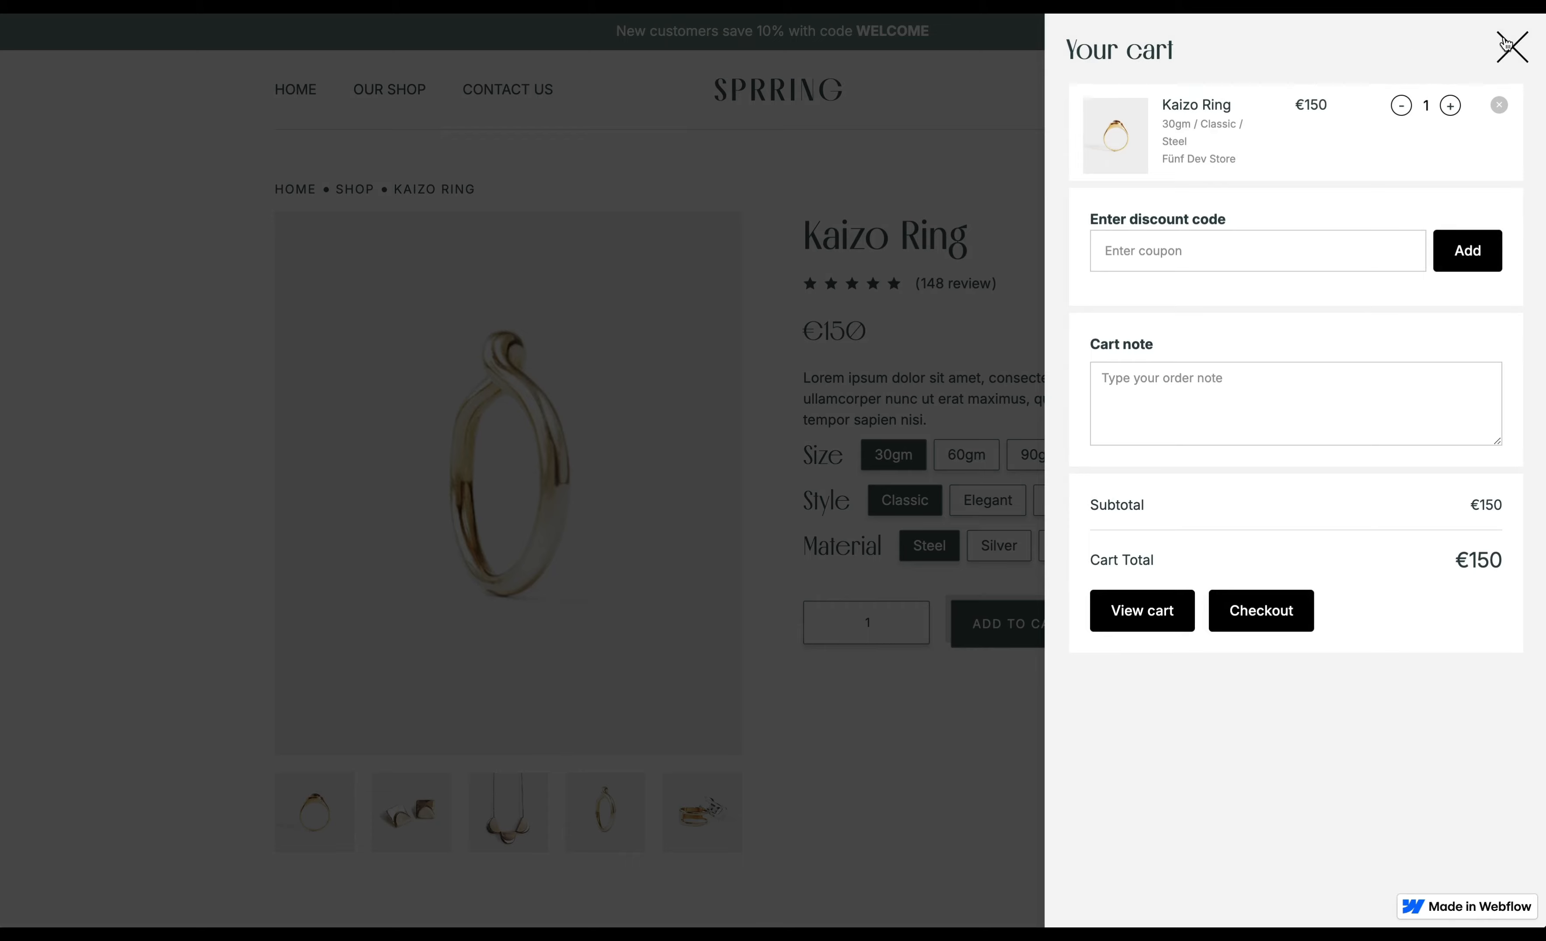
left_click(1504, 59)
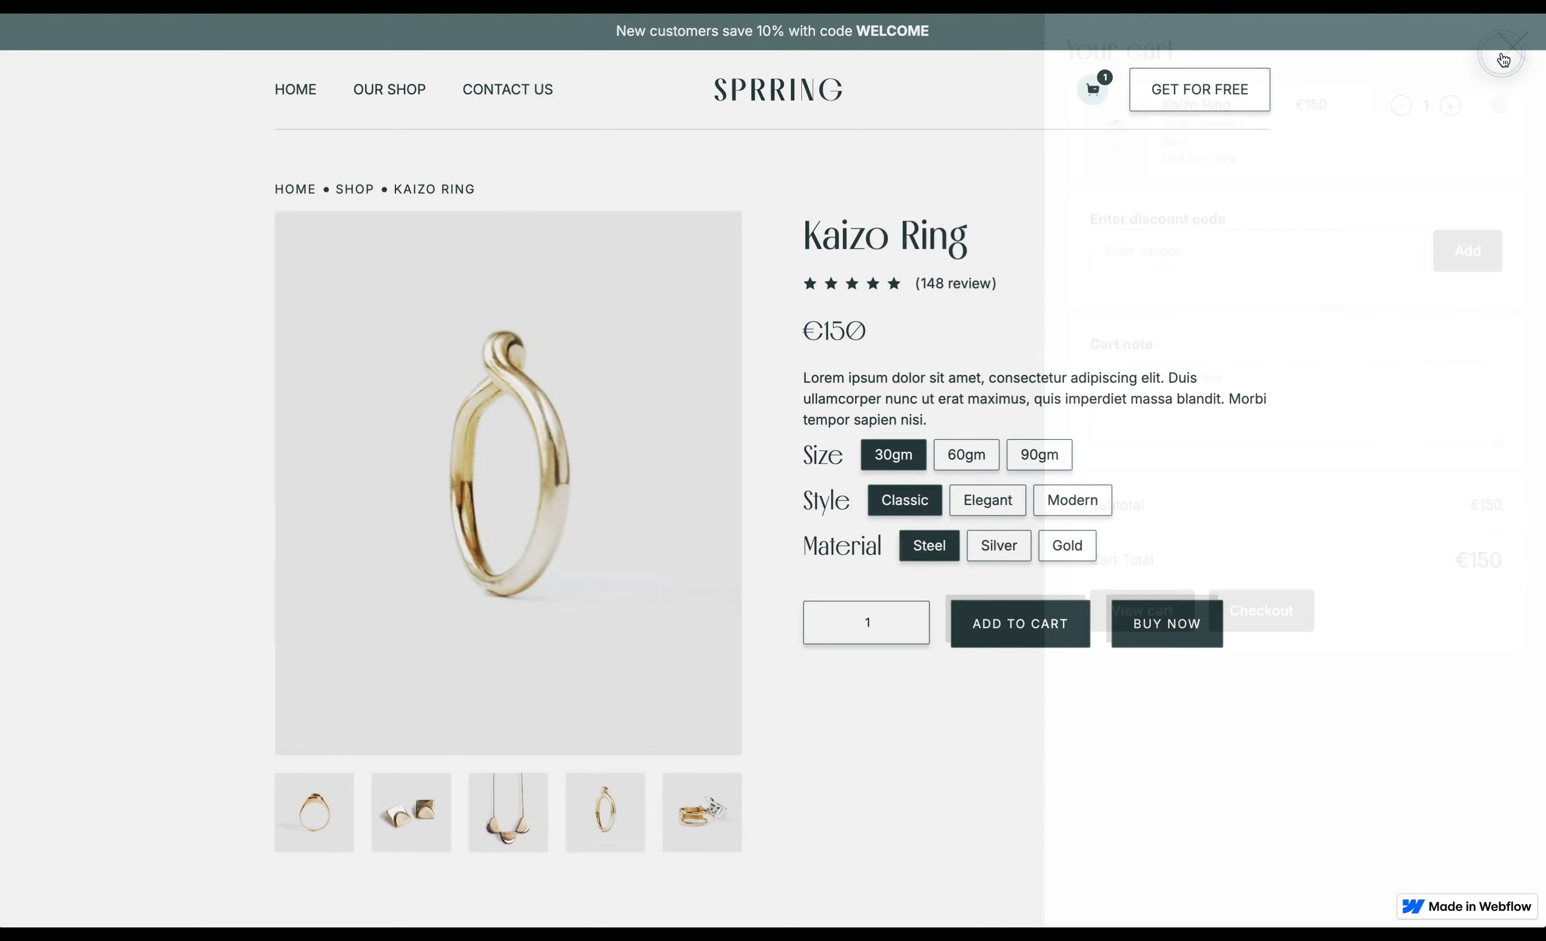
left_click(1093, 96)
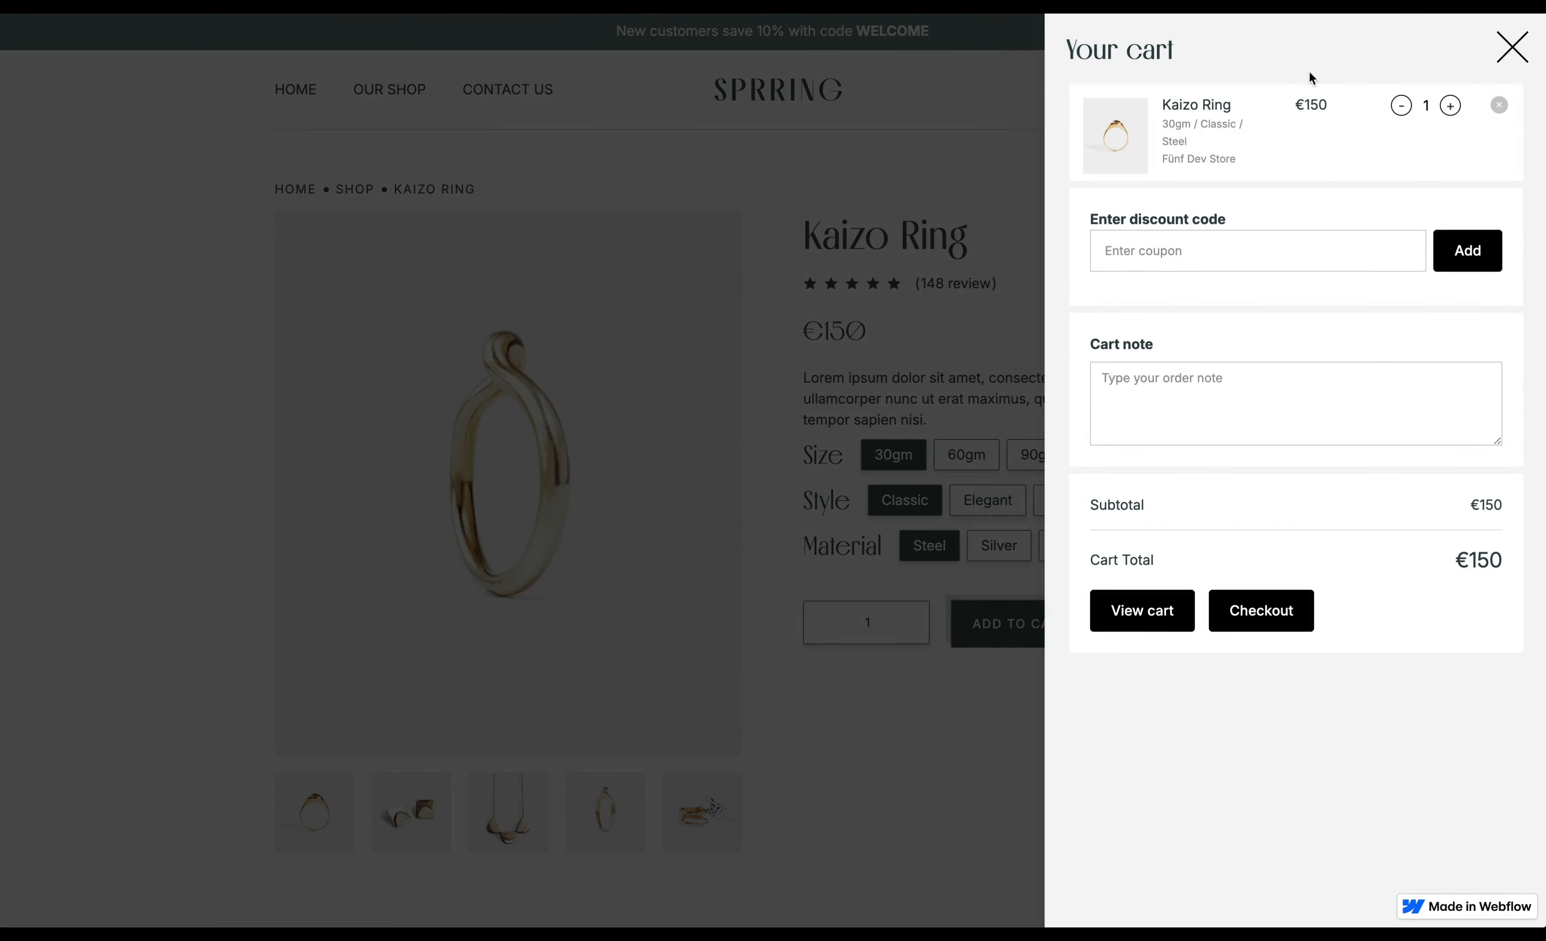
left_click(1518, 60)
- Set the quantity to 4, add the ring to the cart again and close the cart
left_click(881, 623)
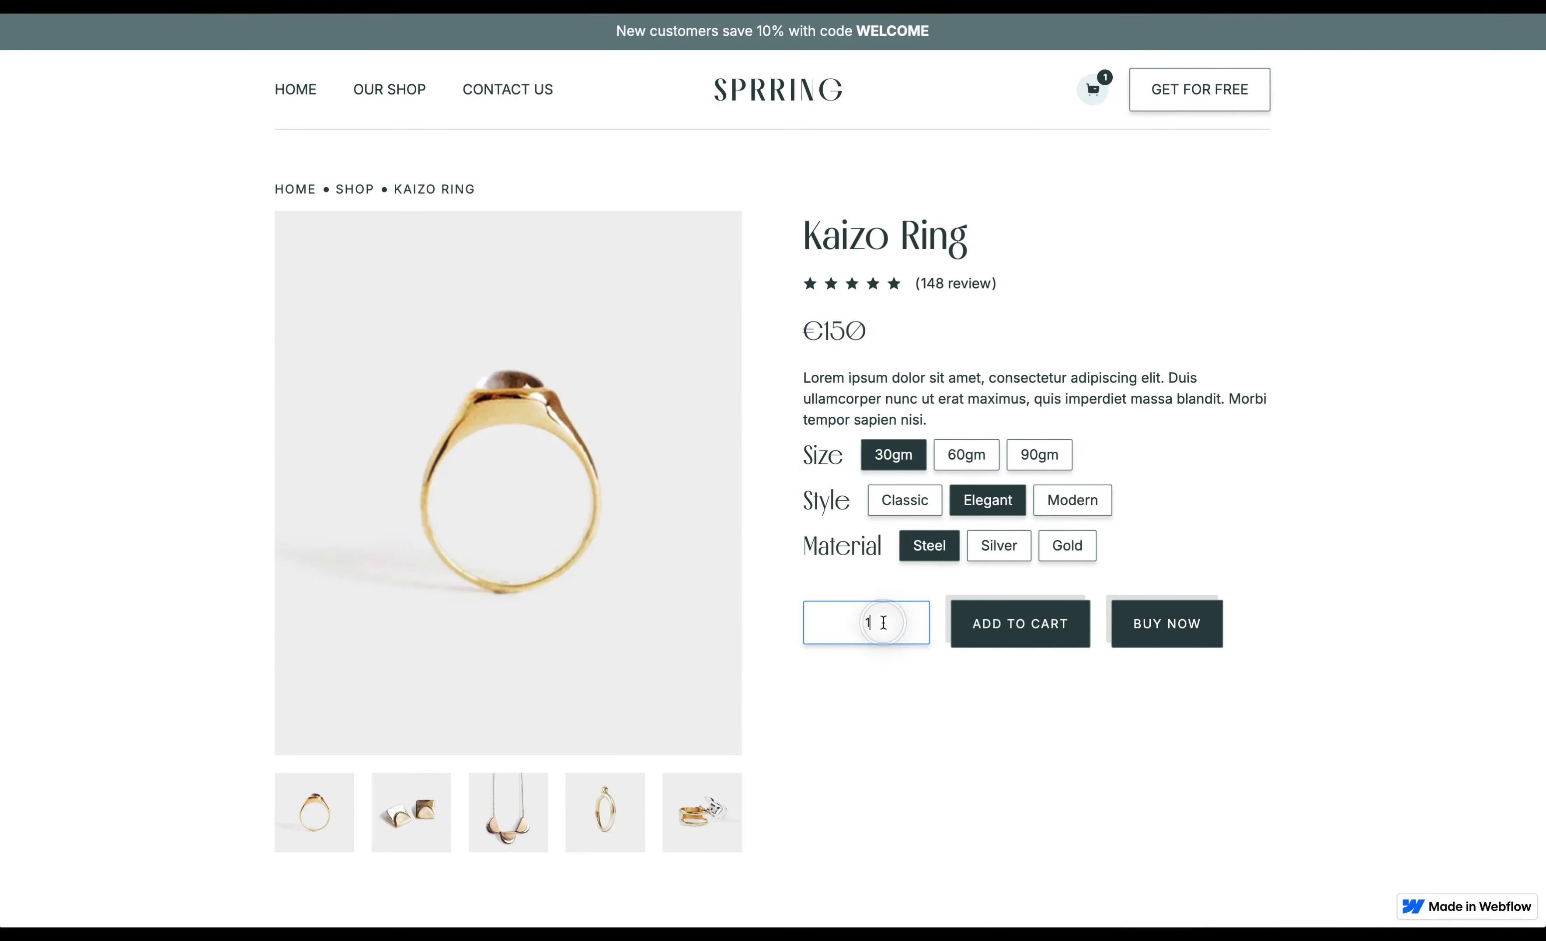
left_click(1018, 631)
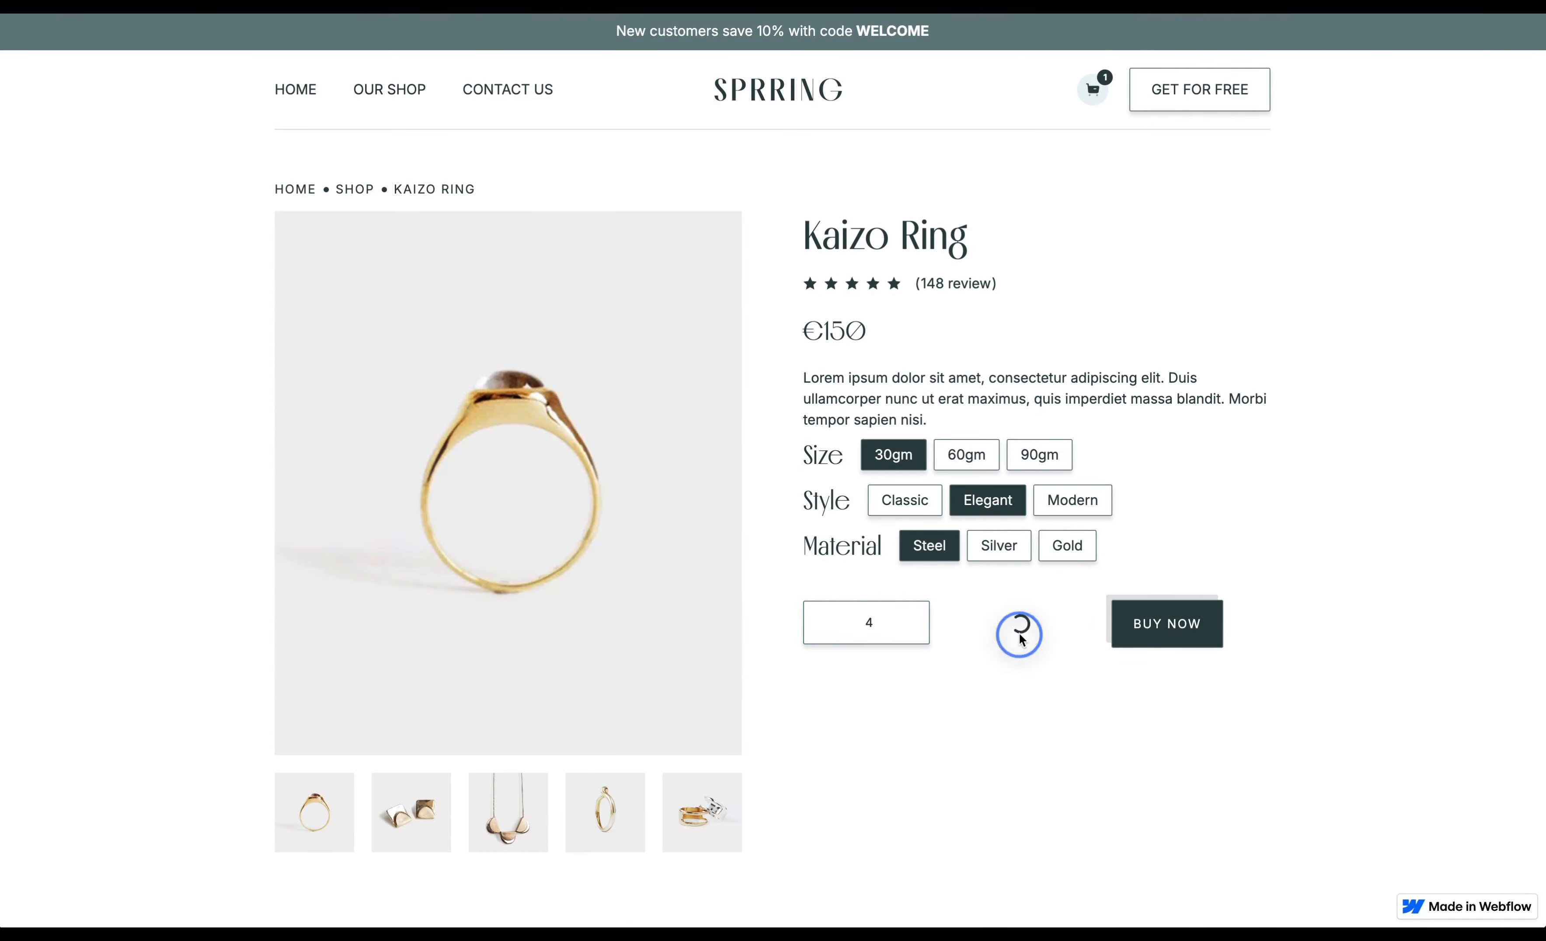
left_click(1512, 48)
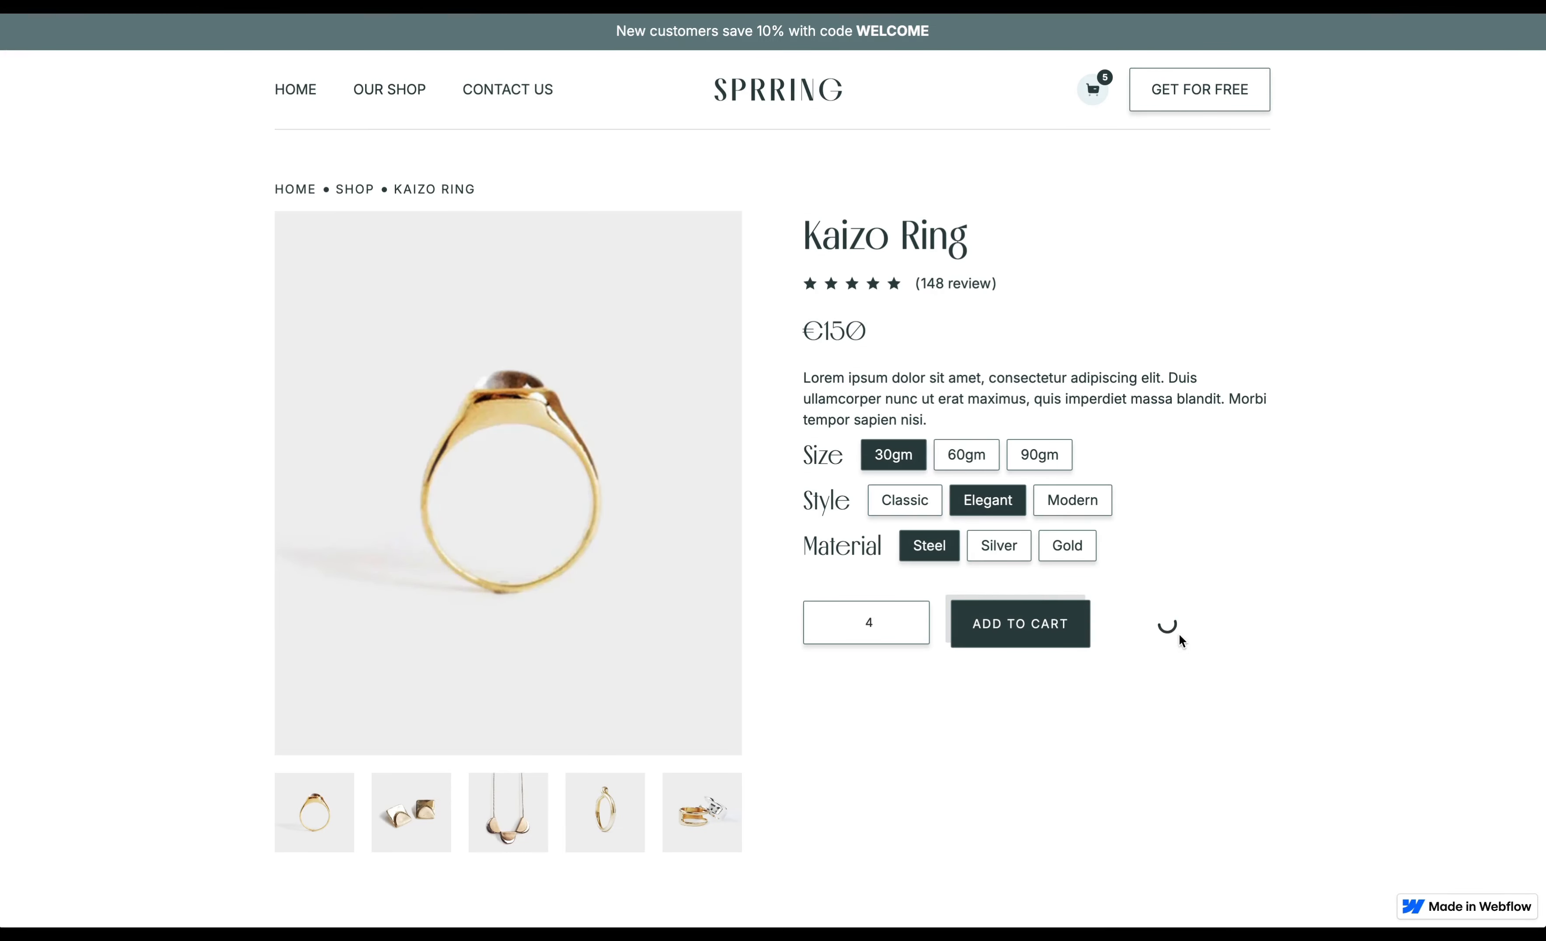